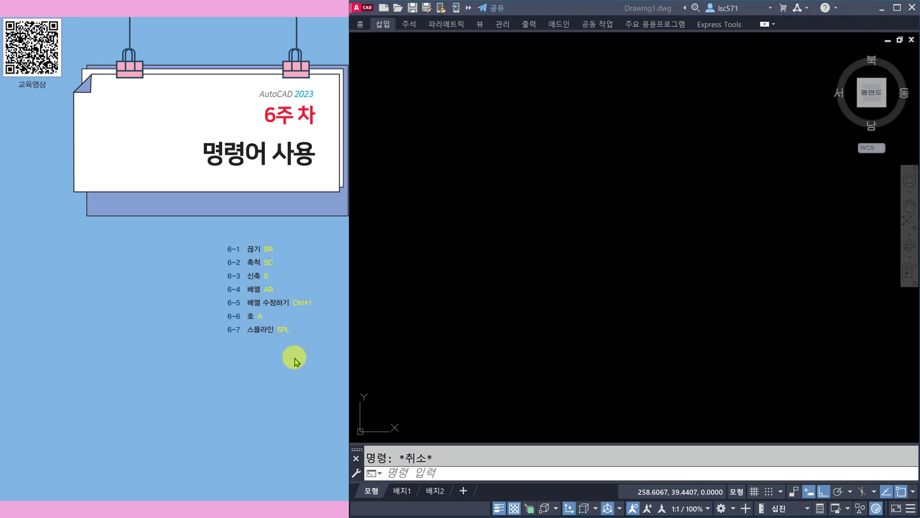
# Step: Draw a horizontal line about 85 units long in the upper part of the empty drawing
pyautogui.scroll(-1, 293, 366)
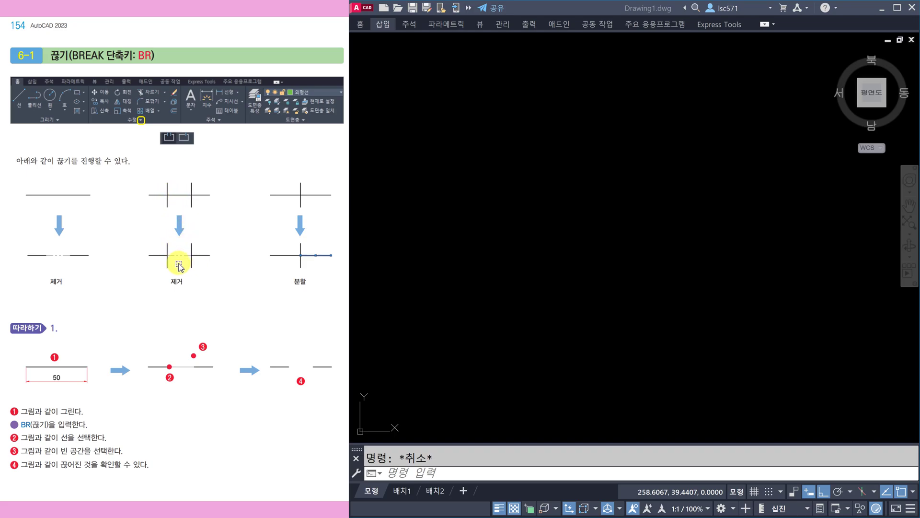
pyautogui.click(320, 256)
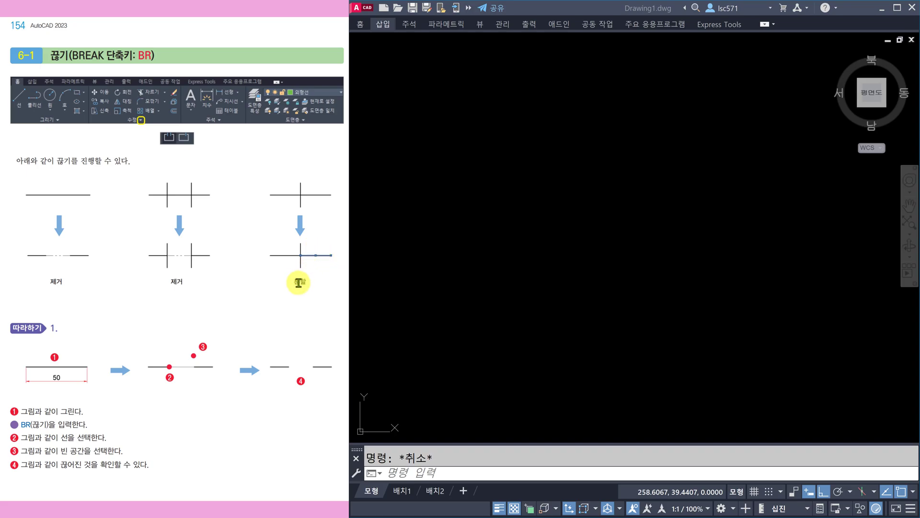
pyautogui.click(518, 263)
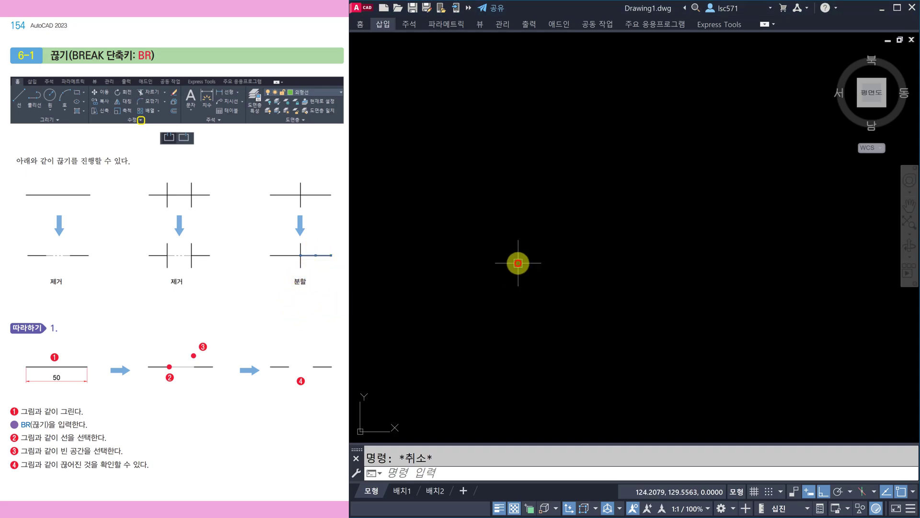
pyautogui.write('l')
pyautogui.press('Return')
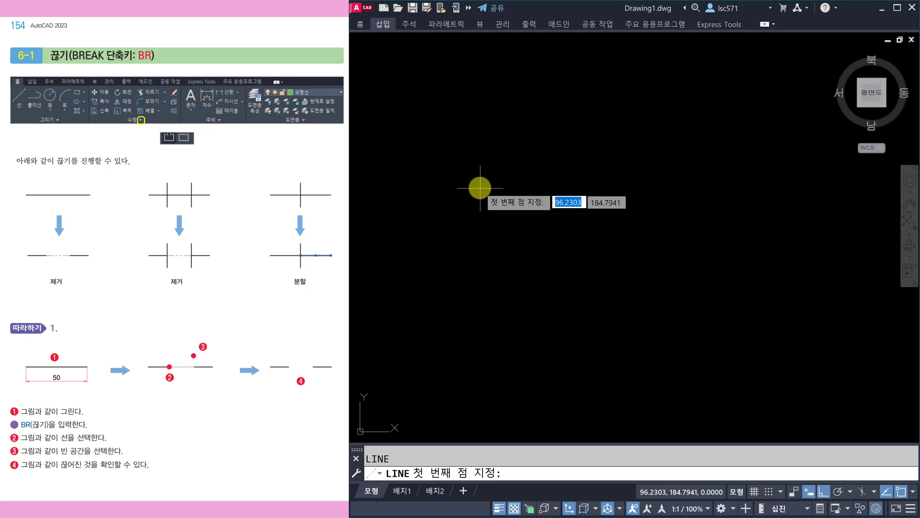
pyautogui.click(480, 188)
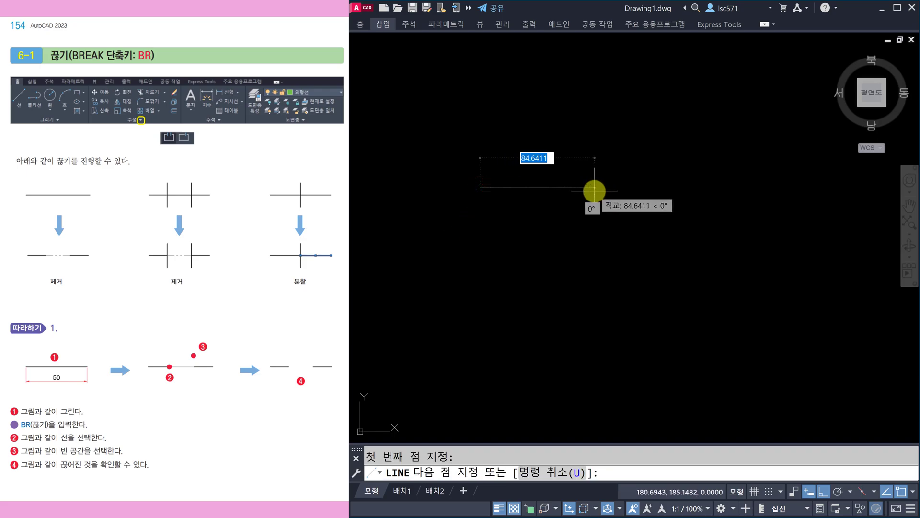
pyautogui.click(595, 190)
pyautogui.press('Escape')
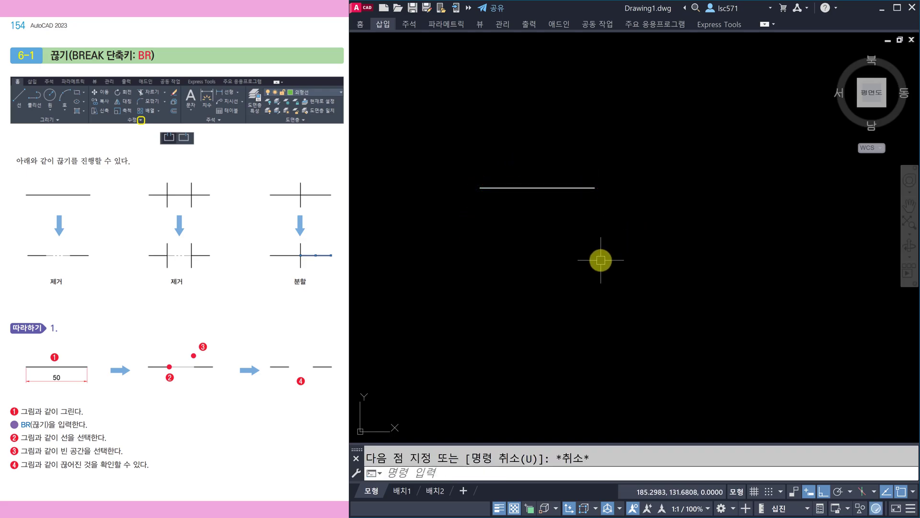
# Step: Break the horizontal line with BREAK, removing its middle portion between two freely picked points
pyautogui.write('br')
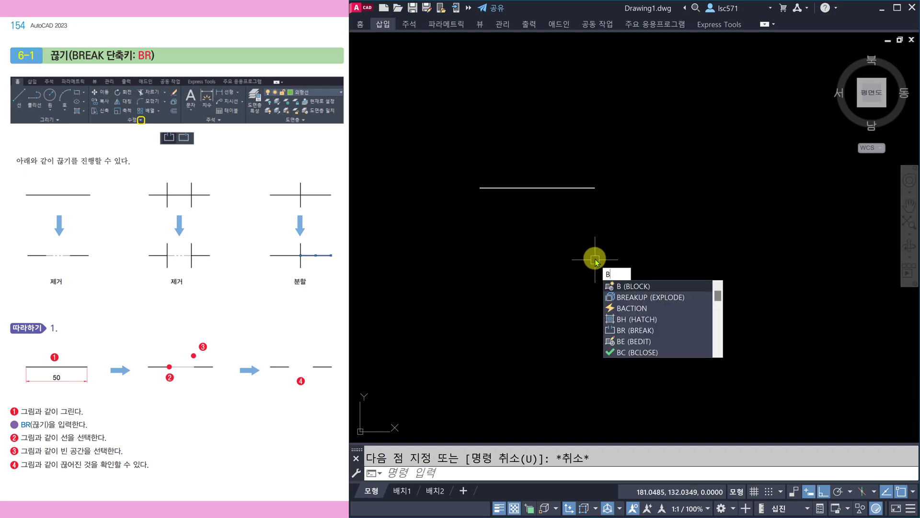
pyautogui.press('Return')
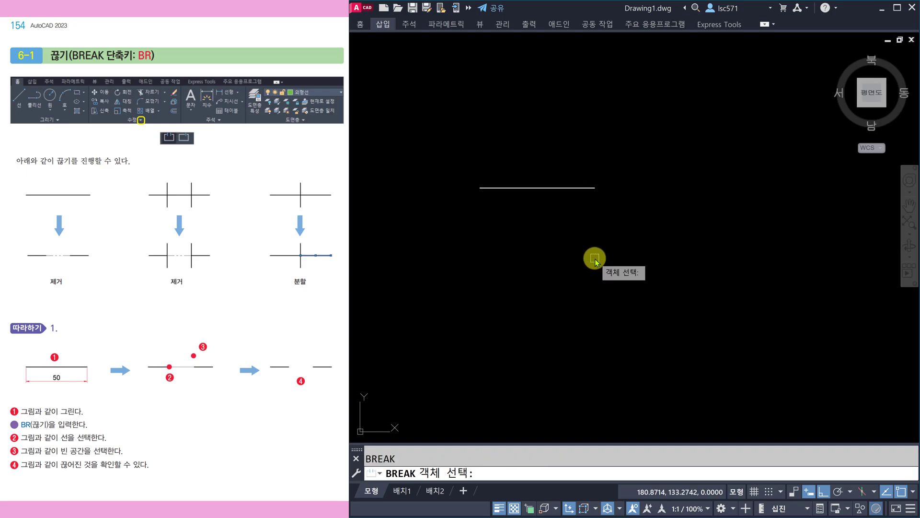
pyautogui.click(517, 188)
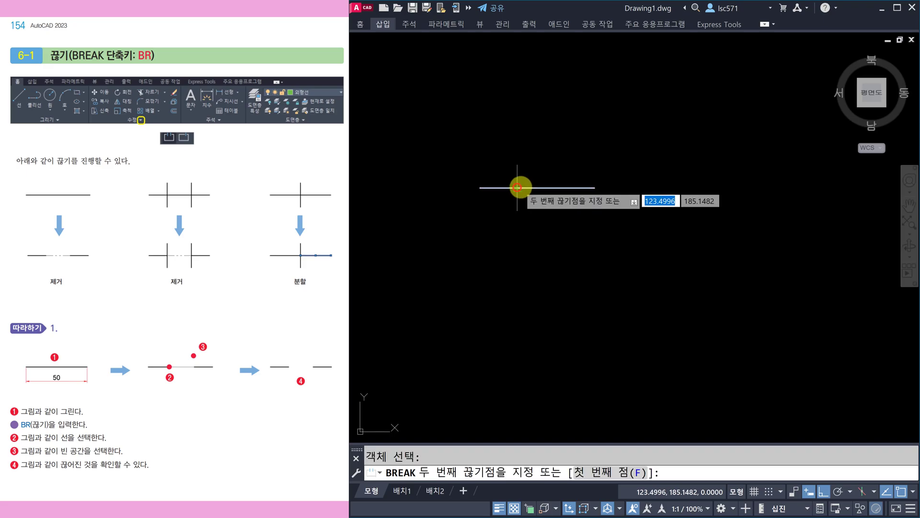
pyautogui.click(563, 197)
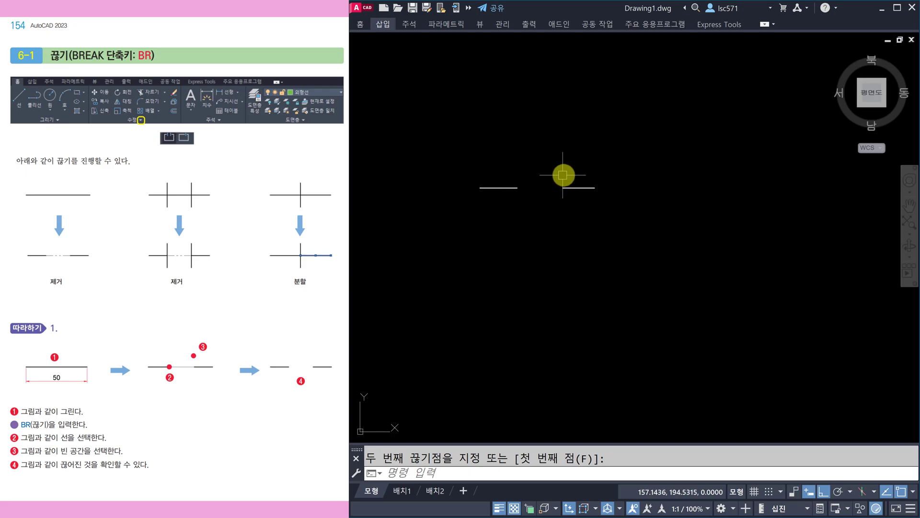
# Step: Draw a second, longer horizontal line to the right of the broken line
pyautogui.moveTo(667, 279); pyautogui.dragTo(620, 286, button='middle')
pyautogui.press('Escape')
pyautogui.write('l')
pyautogui.press('Return')
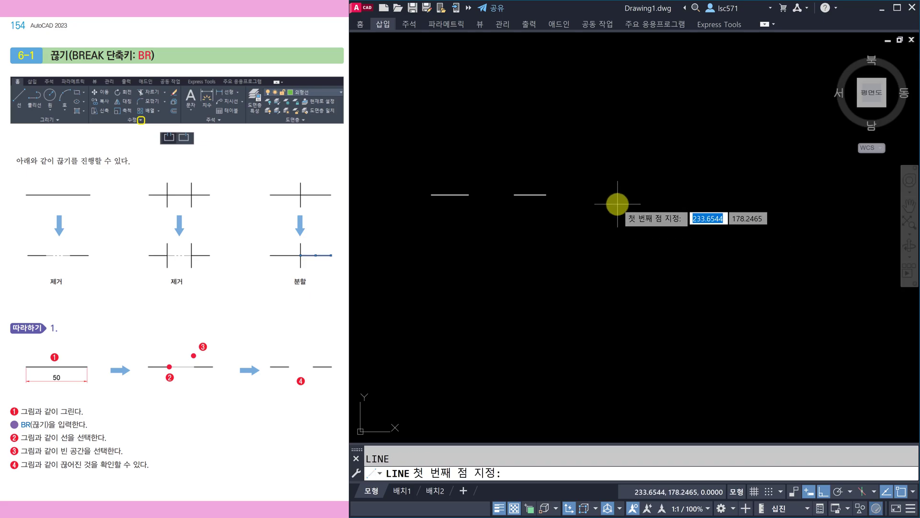
pyautogui.click(625, 197)
pyautogui.click(762, 207)
pyautogui.press('Return')
# Step: Draw two vertical lines across the new horizontal line, one near its left end and one right of its middle, the first about 33 units long
pyautogui.press('Return')
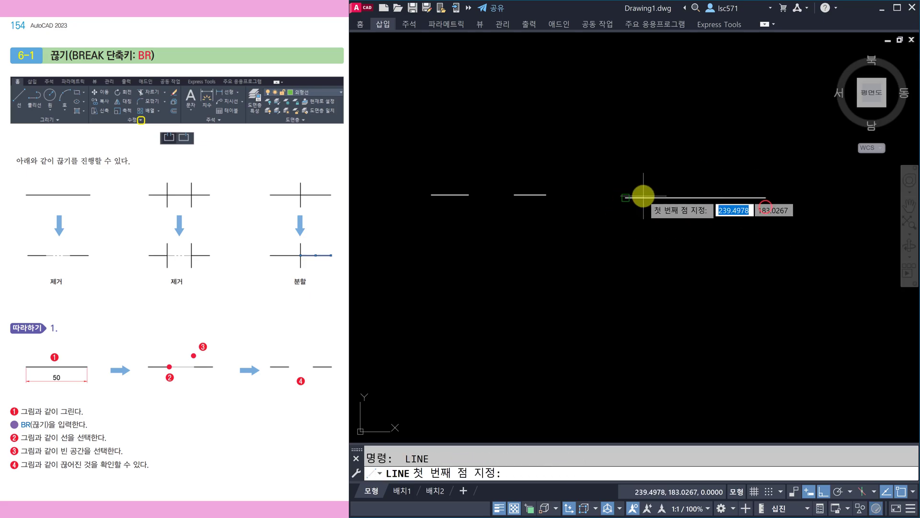
pyautogui.click(651, 177)
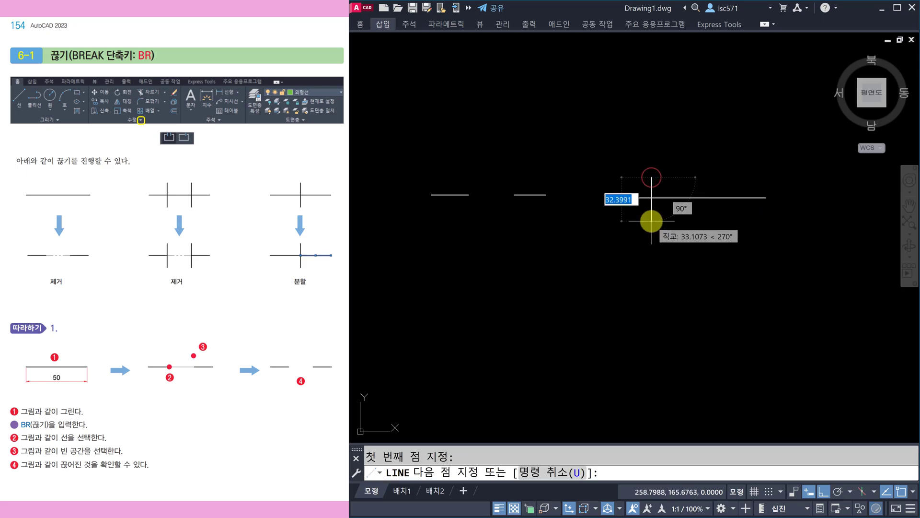
pyautogui.click(652, 221)
pyautogui.press('Return')
pyautogui.press('Return')
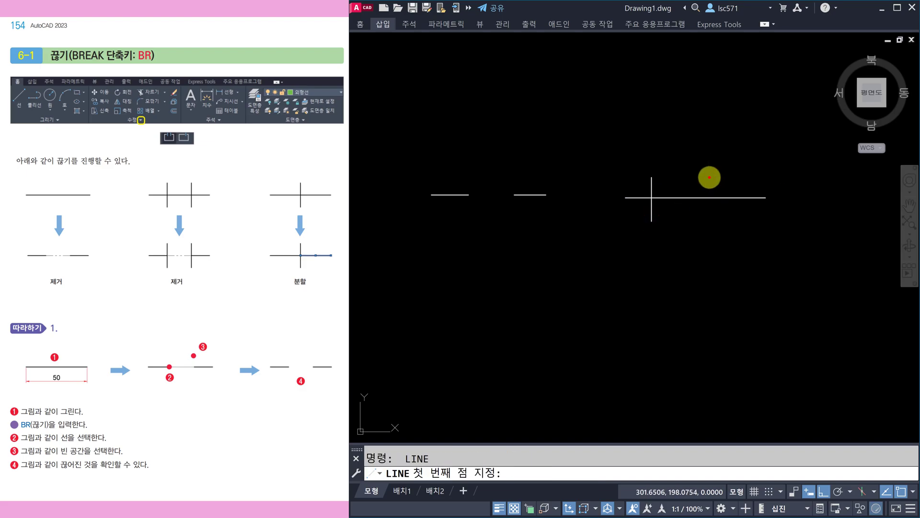
pyautogui.click(710, 177)
pyautogui.click(710, 221)
pyautogui.press('Escape')
# Step: Break the crossed horizontal line with the First point option, removing the portion between its intersections with the two vertical lines
pyautogui.moveTo(739, 239); pyautogui.dragTo(708, 245, button='middle')
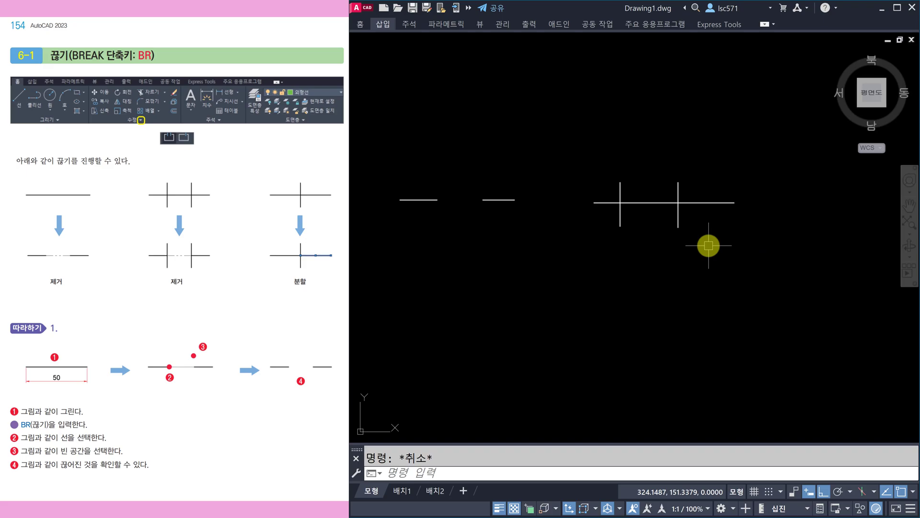
pyautogui.write('BR')
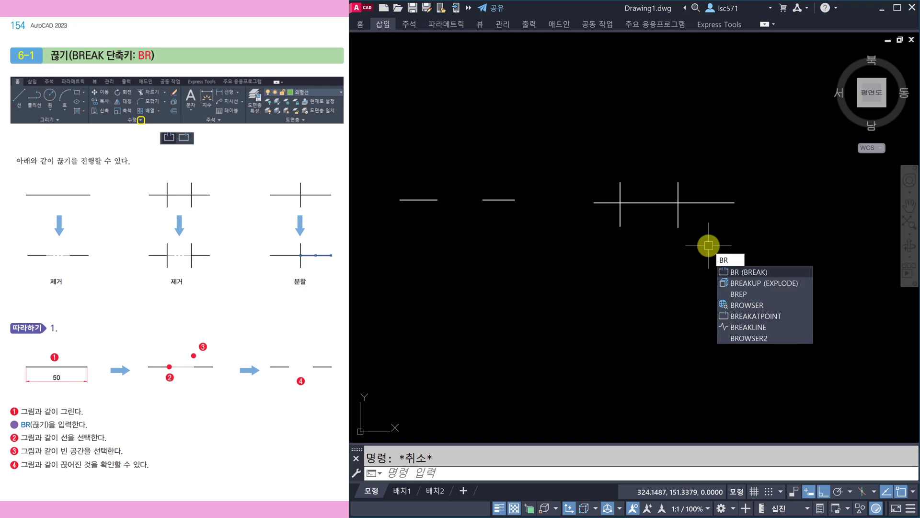
pyautogui.press('Return')
pyautogui.scroll(2, 663, 252)
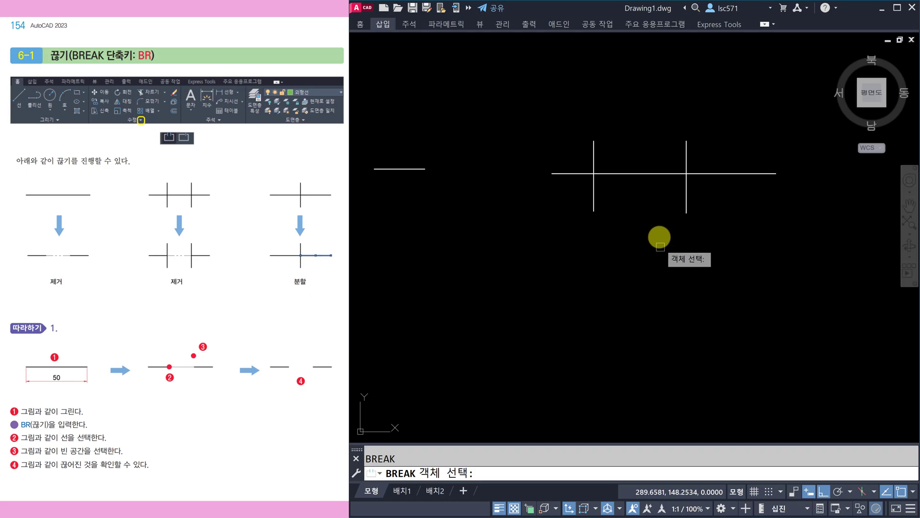
pyautogui.click(623, 175)
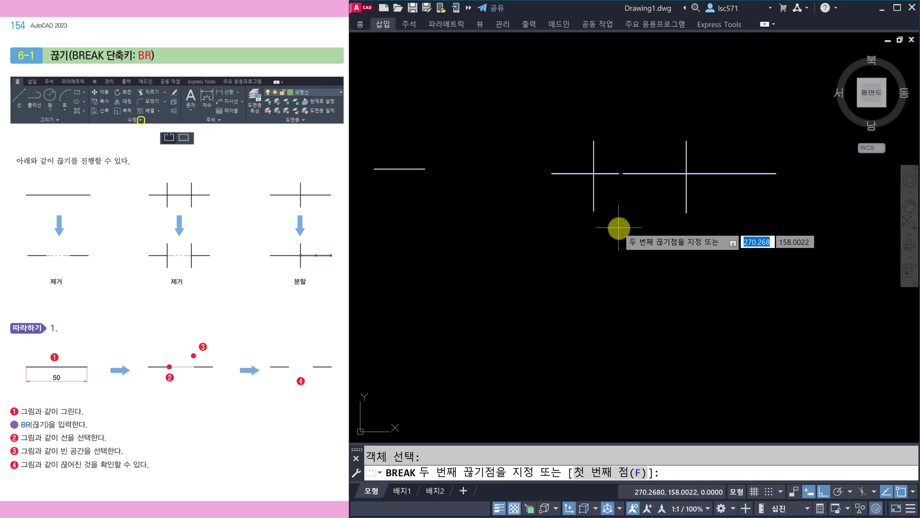
pyautogui.click(631, 476)
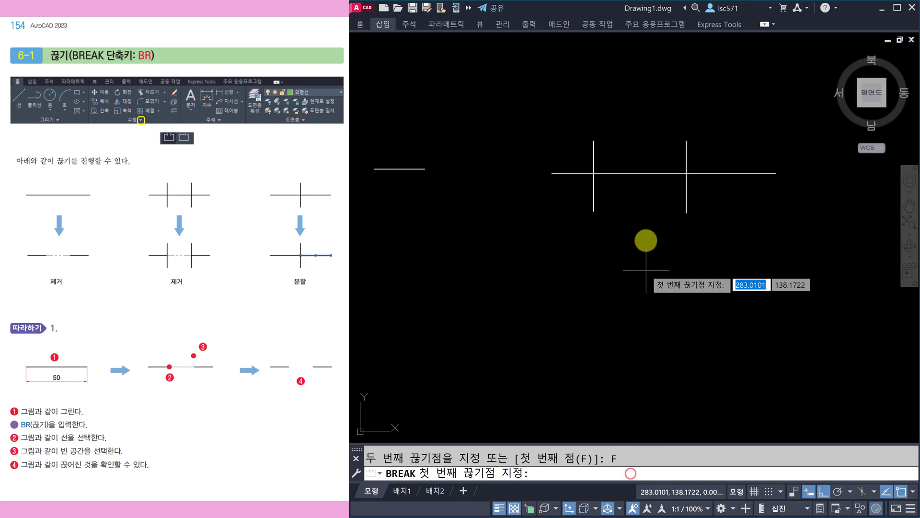
pyautogui.click(593, 172)
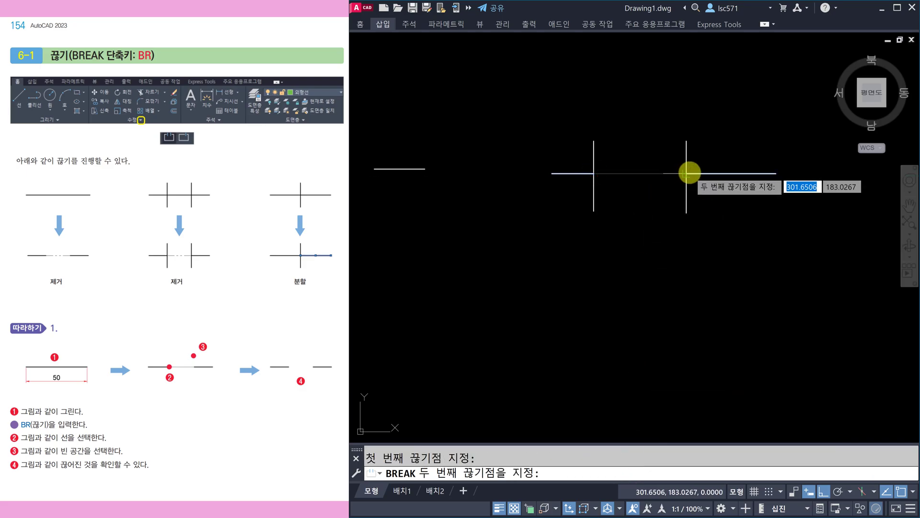
pyautogui.click(687, 173)
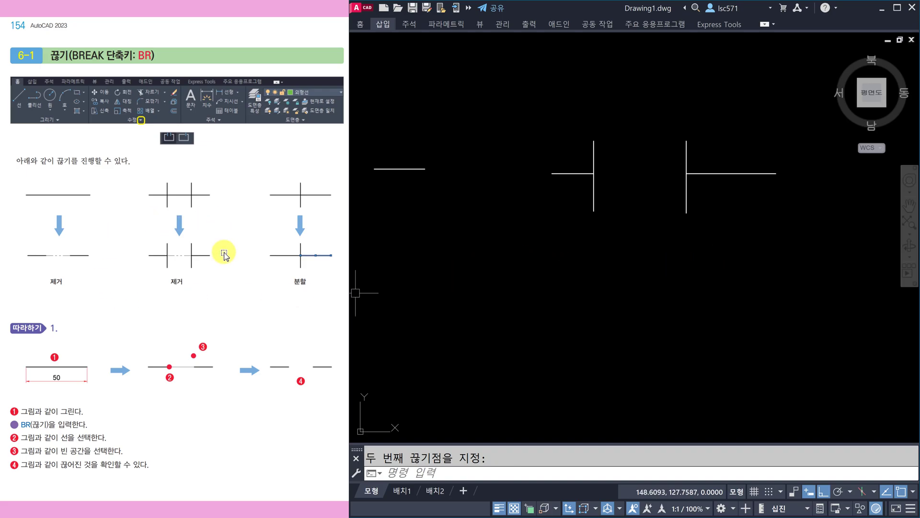
# Step: Draw a third horizontal line in the empty area below the two vertical lines
pyautogui.moveTo(716, 326); pyautogui.dragTo(683, 269, button='middle')
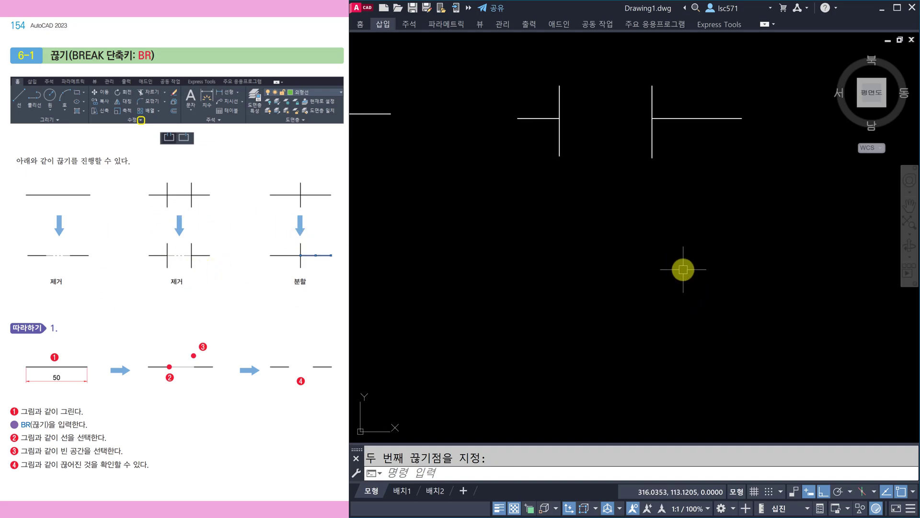
pyautogui.write('l')
pyautogui.press('space')
pyautogui.click(546, 281)
pyautogui.click(731, 275)
pyautogui.press('Escape')
# Step: Draw a vertical line crossing the lower horizontal line slightly left of its middle
pyautogui.write('l')
pyautogui.press('space')
pyautogui.click(623, 237)
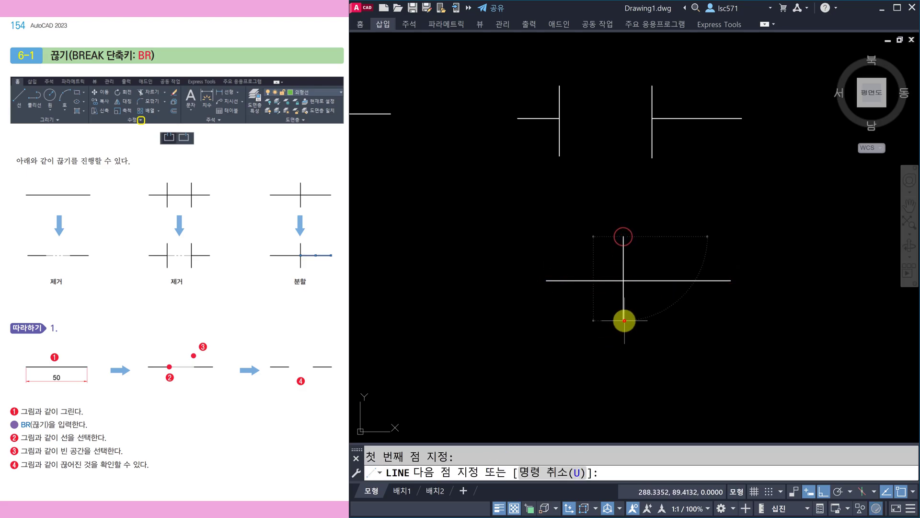
pyautogui.click(623, 321)
pyautogui.press('Escape')
# Step: Split the lower horizontal line at its intersection with the vertical line, using BREAK's First point option and the same point for both breaks
pyautogui.write('br')
pyautogui.press('space')
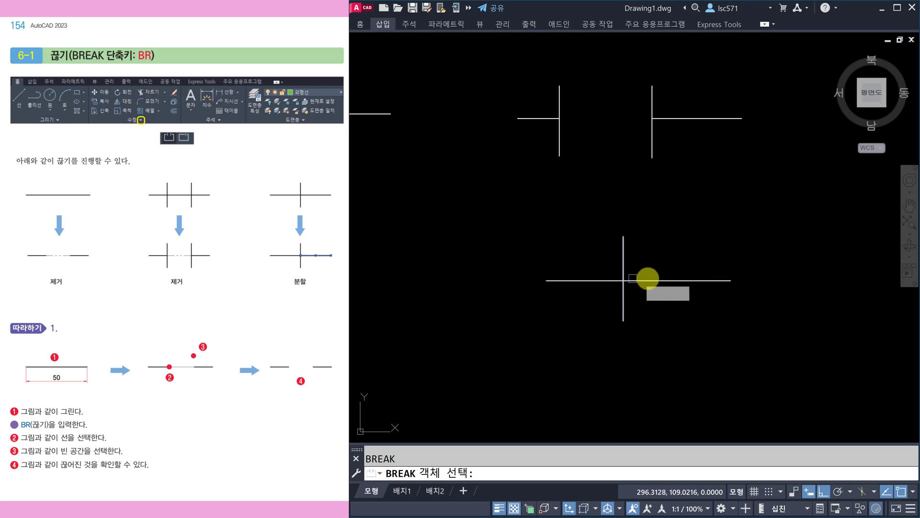
pyautogui.click(670, 279)
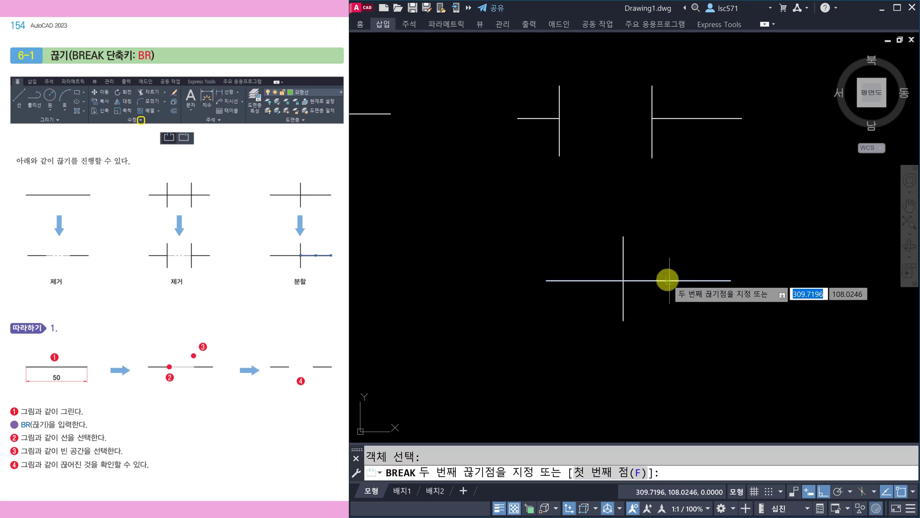
pyautogui.click(668, 280)
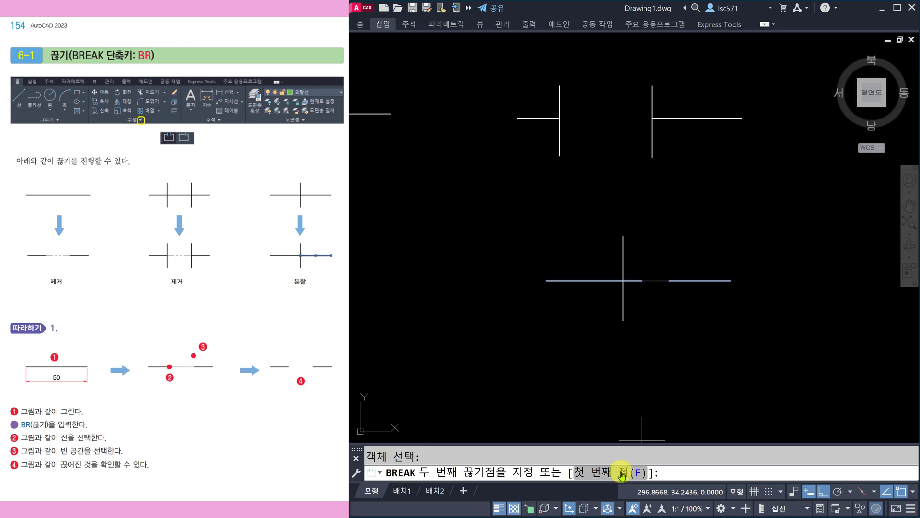
pyautogui.click(623, 472)
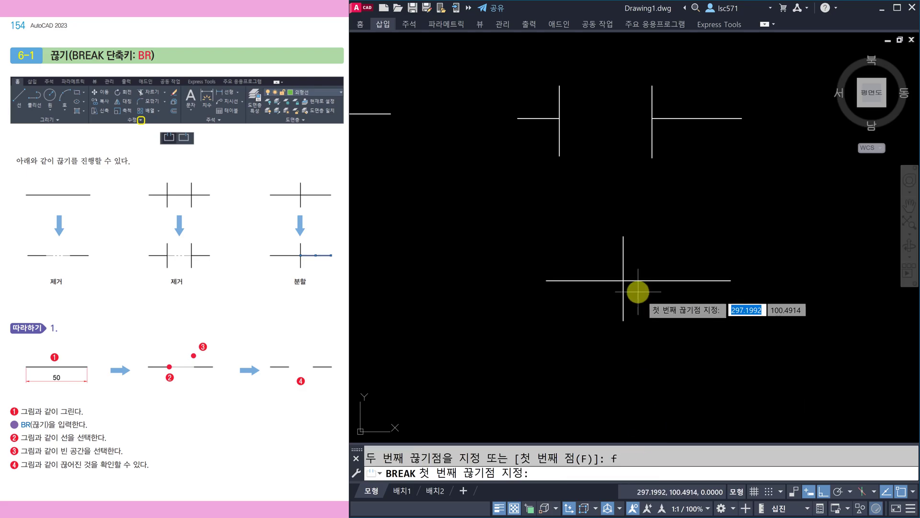
pyautogui.click(625, 282)
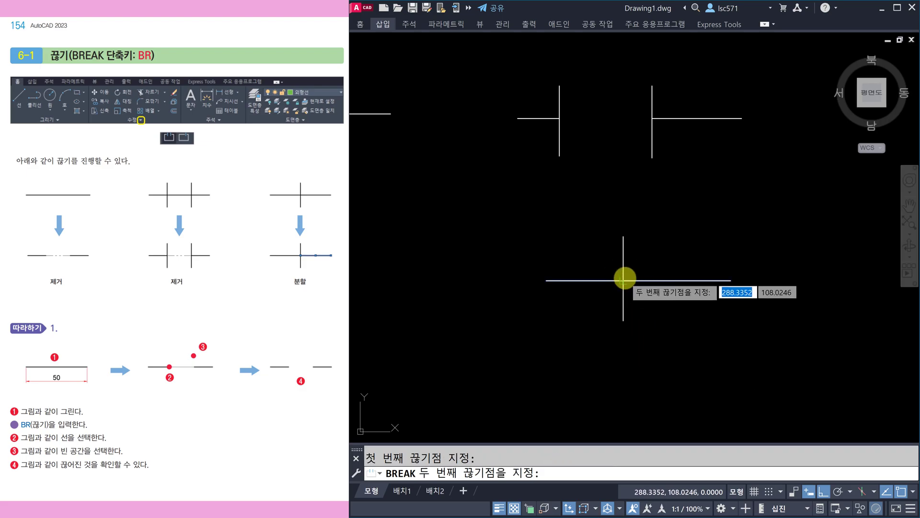
pyautogui.scroll(2, 625, 281)
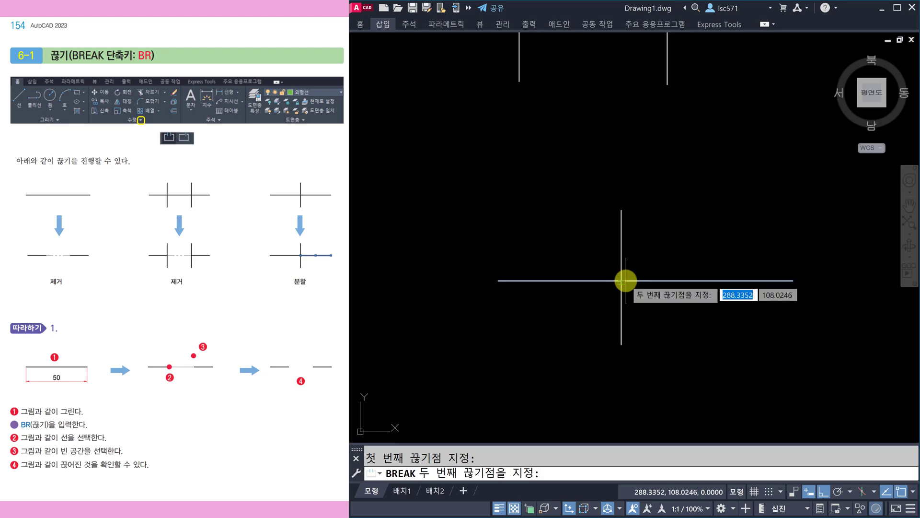
pyautogui.click(626, 280)
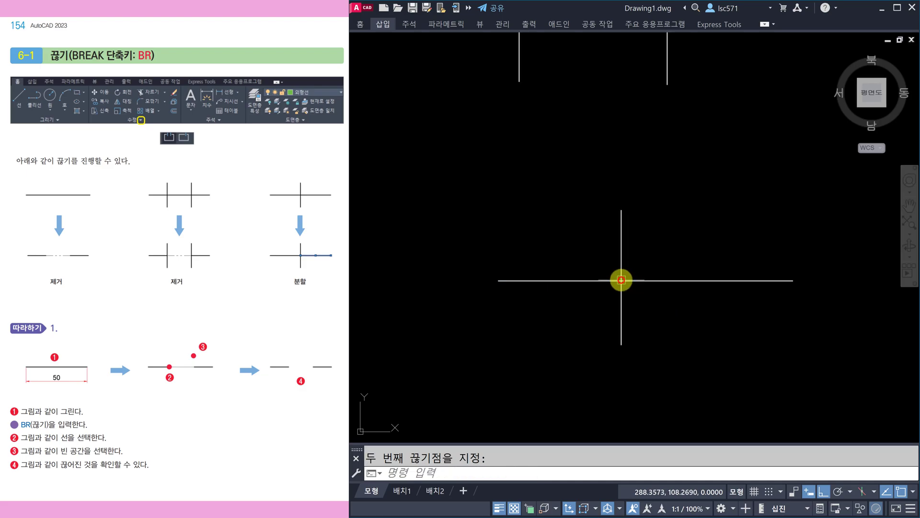
# Step: Check the split by selecting the part right of the vertical line, and clear the selection
pyautogui.click(662, 281)
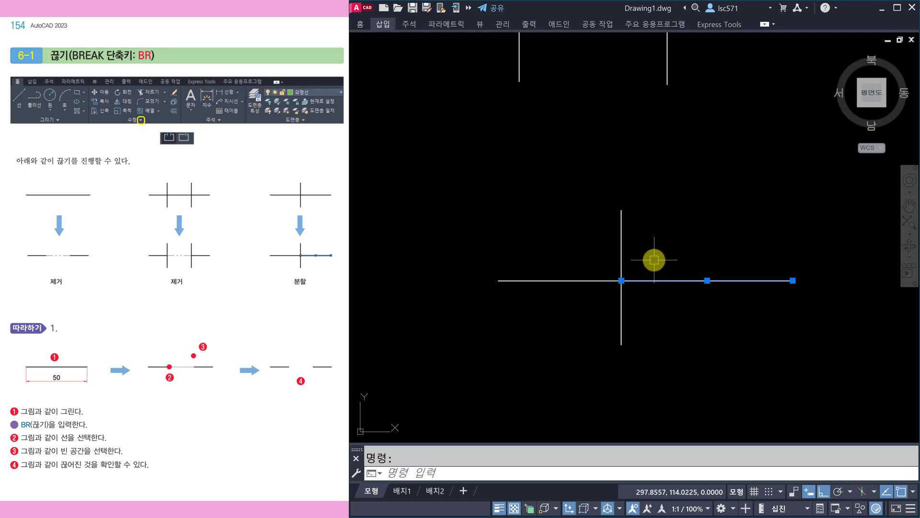
pyautogui.scroll(-4, 661, 266)
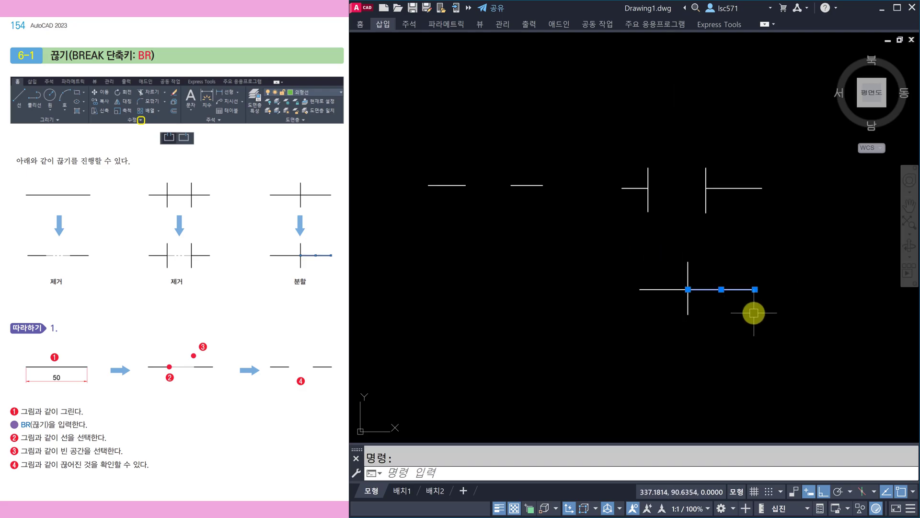
pyautogui.moveTo(729, 298); pyautogui.dragTo(712, 277, button='middle')
pyautogui.press('Escape')
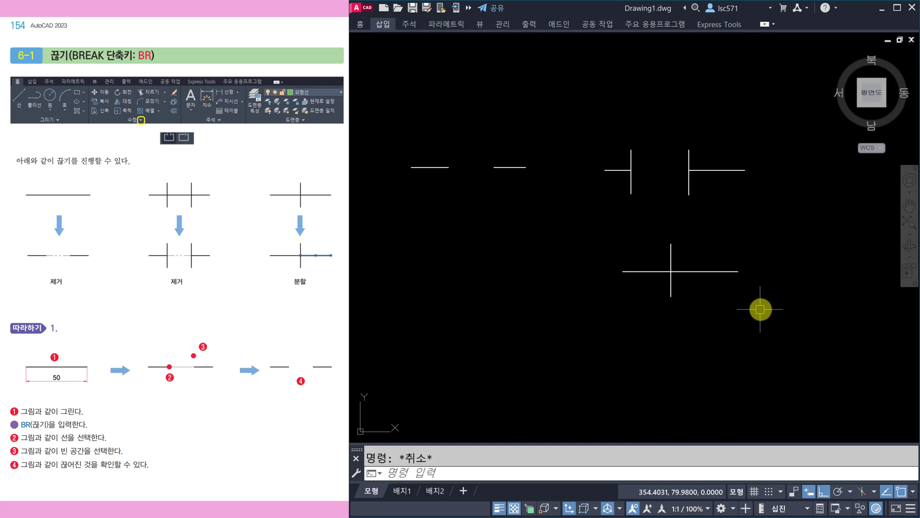
# Step: Erase all the practice lines from the drawing with a selection window around them
pyautogui.write('e')
pyautogui.press('Return')
pyautogui.click(774, 318)
pyautogui.click(421, 123)
pyautogui.press('Return')
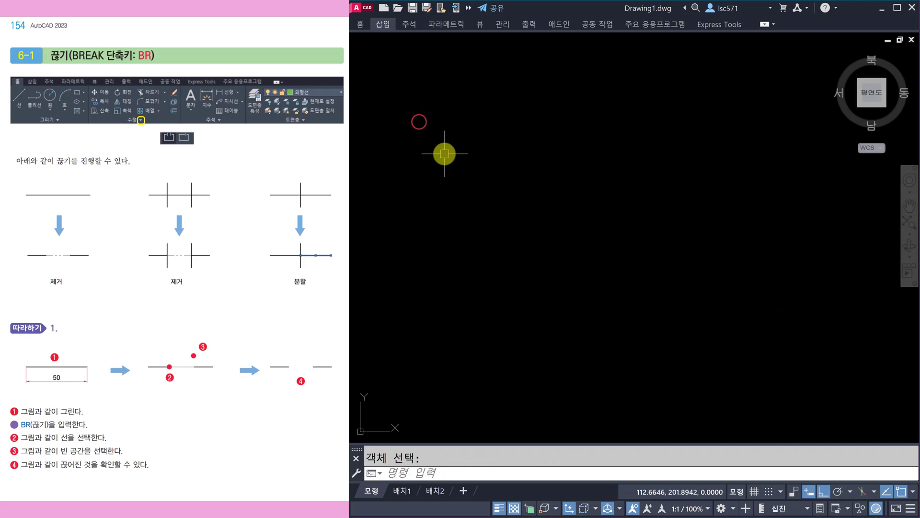
pyautogui.press('Escape')
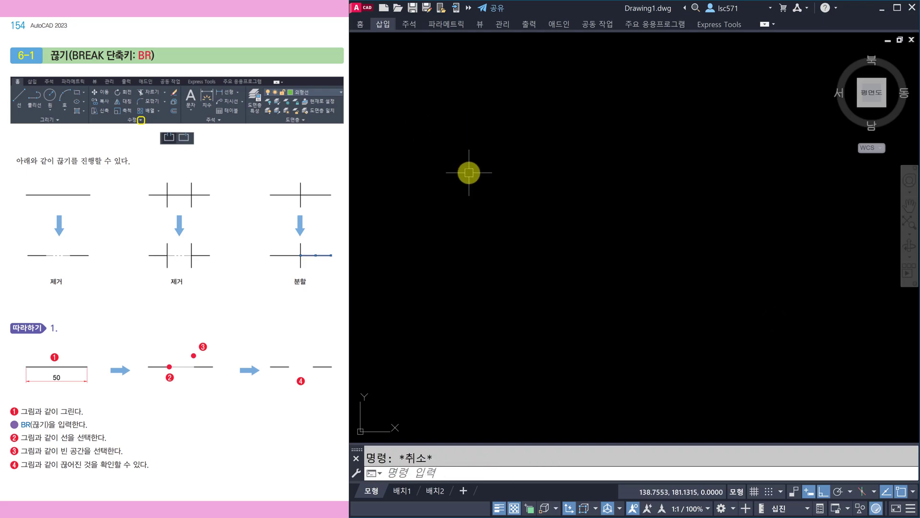
# Step: Draw a horizontal line 50 long in the empty drawing
pyautogui.write('l')
pyautogui.press('Return')
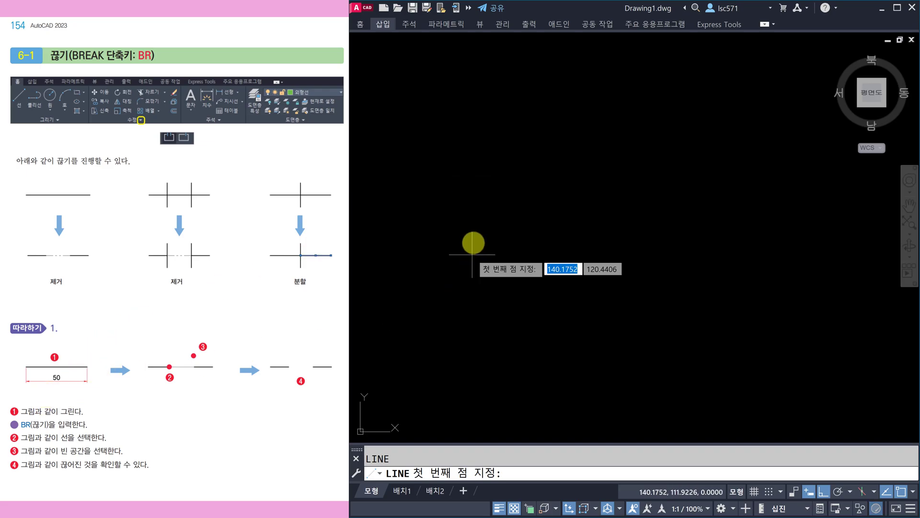
pyautogui.click(482, 169)
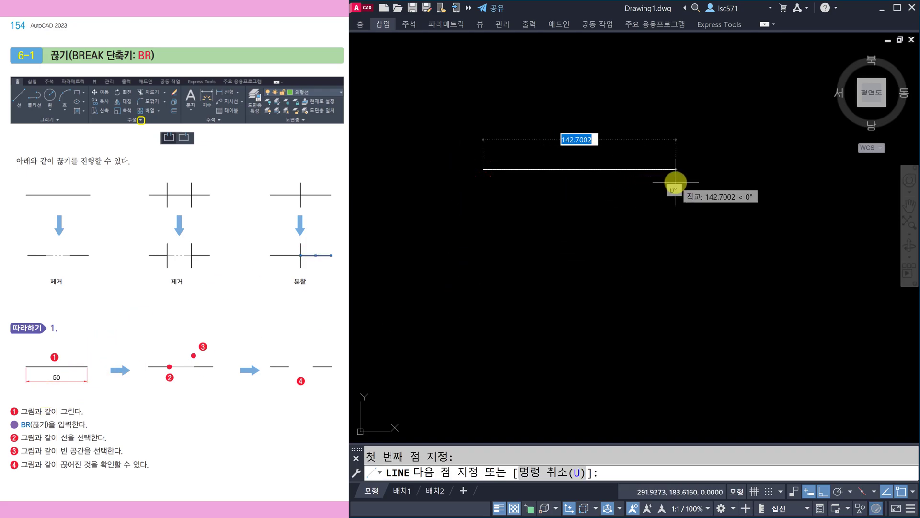
pyautogui.write('5')
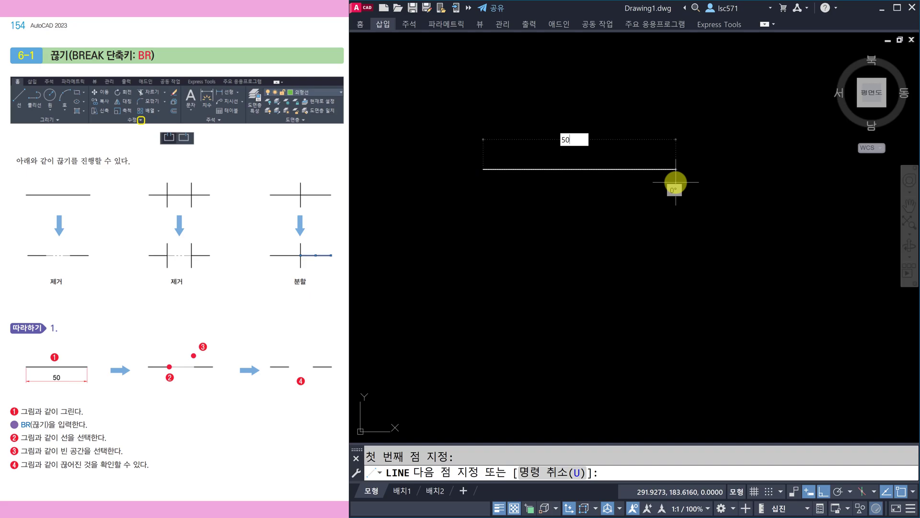
pyautogui.write('0')
pyautogui.press('Return')
pyautogui.press('Escape')
# Step: Remove the middle portion of the horizontal line with BREAK, setting the second break point in empty space above the line
pyautogui.scroll(2, 440, 161)
pyautogui.scroll(2, 439, 162)
pyautogui.moveTo(610, 230); pyautogui.dragTo(575, 237, button='middle')
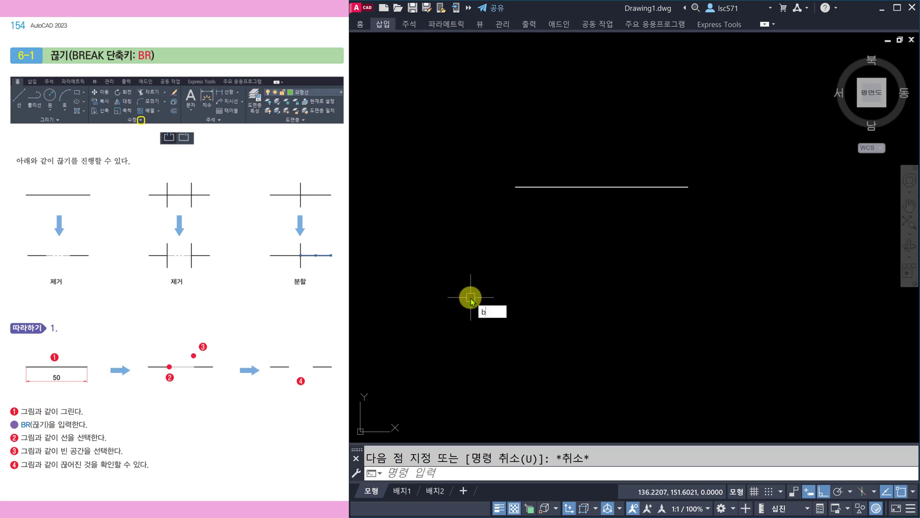
pyautogui.write('r')
pyautogui.press('Return')
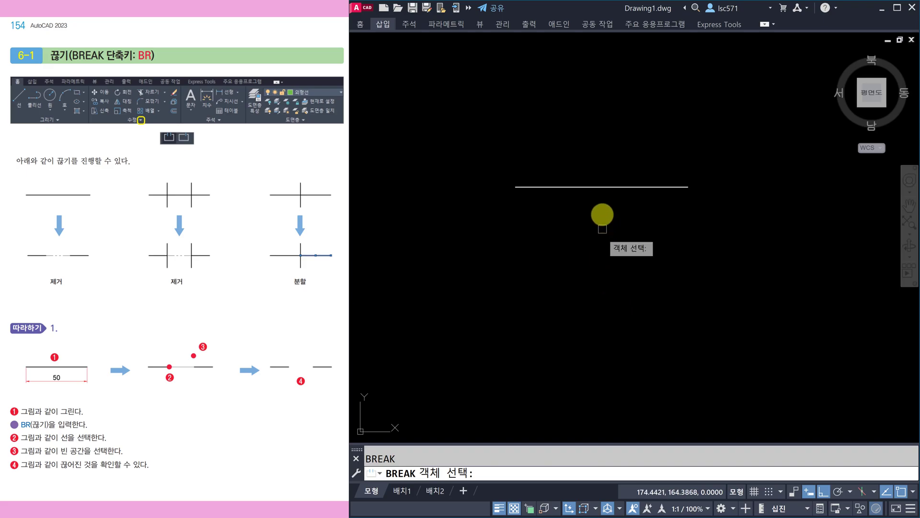
pyautogui.click(565, 188)
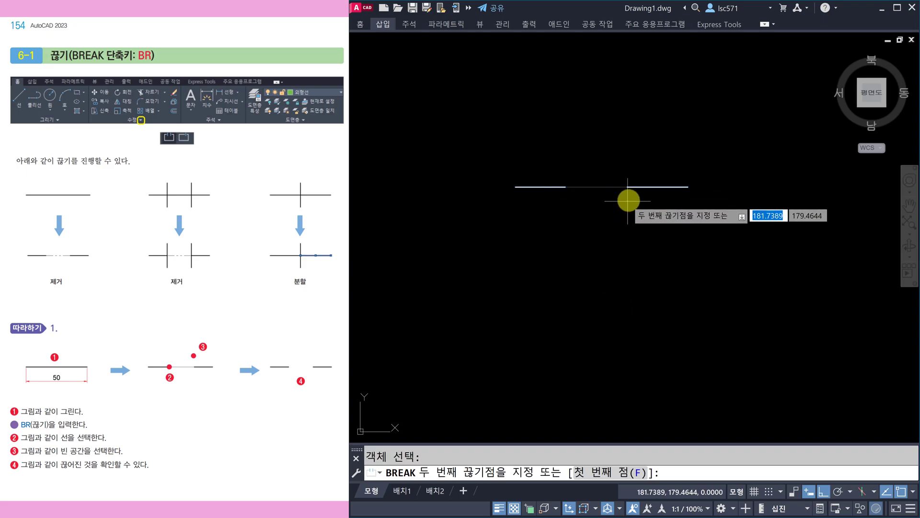
pyautogui.click(634, 163)
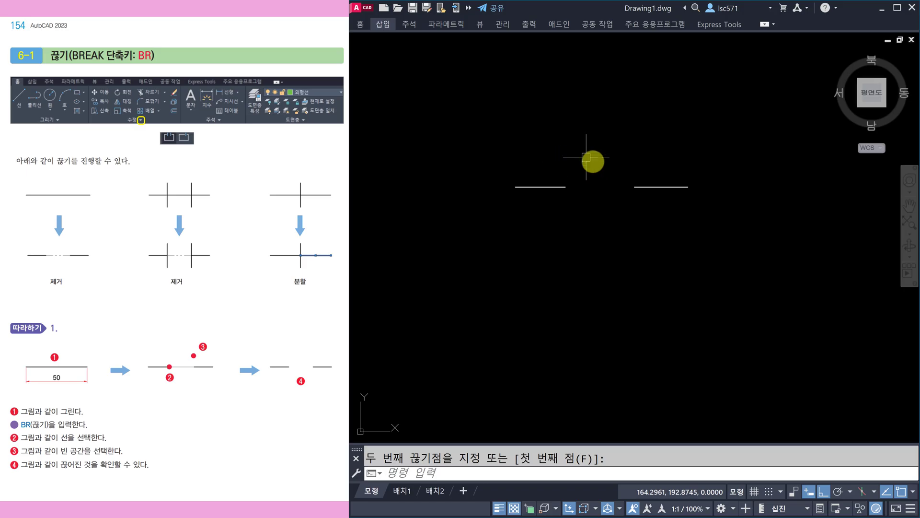
# Step: Erase both remaining line pieces with a selection window around them
pyautogui.scroll(-1, 275, 314)
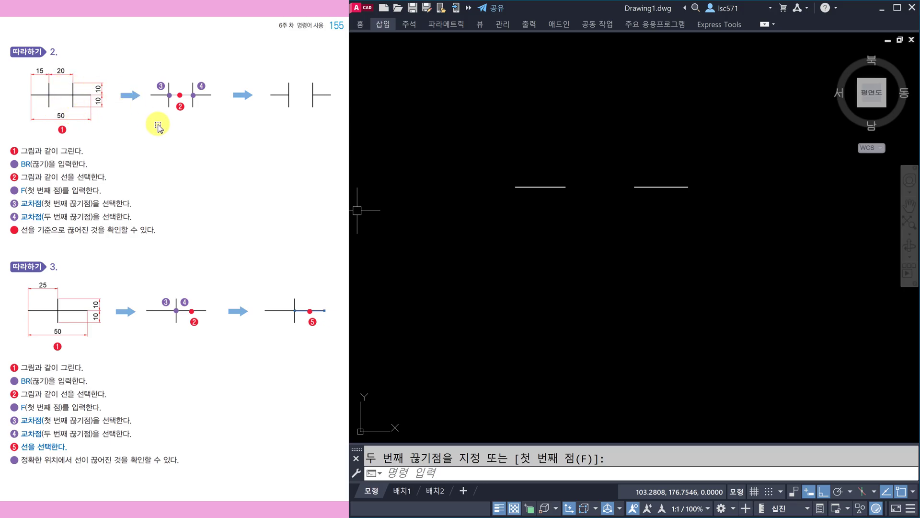
pyautogui.click(582, 253)
pyautogui.press('Escape')
pyautogui.write('e')
pyautogui.press('space')
pyautogui.click(713, 226)
pyautogui.click(523, 147)
pyautogui.press('space')
pyautogui.press('Escape')
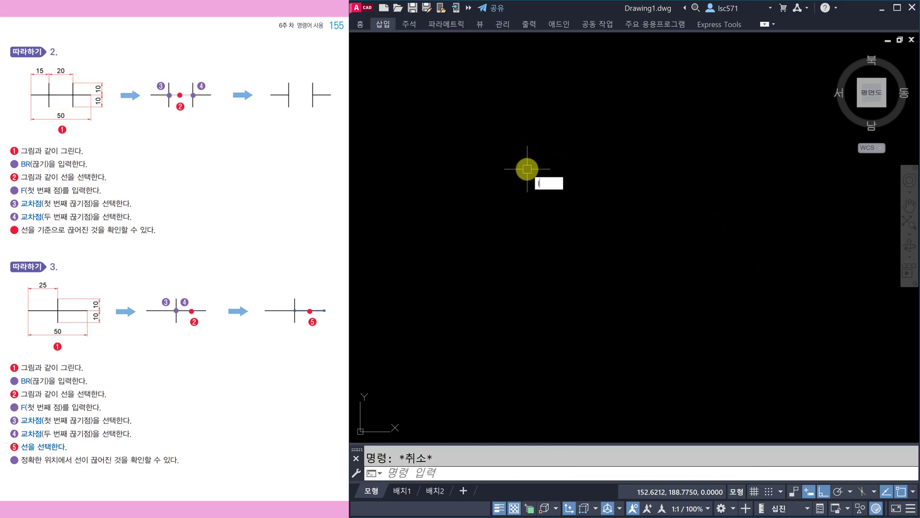
# Step: Draw a new horizontal line 50 long for exercise 2
pyautogui.press('Return')
pyautogui.click(537, 225)
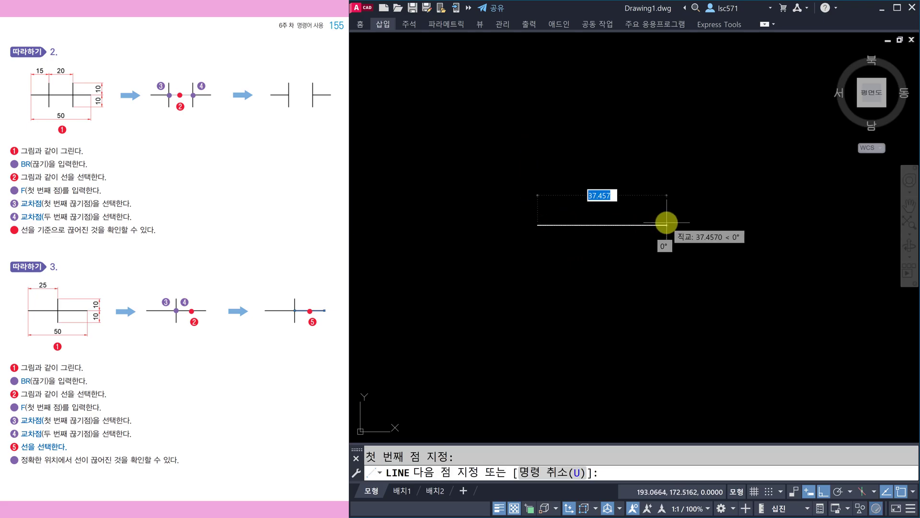
pyautogui.write('50')
pyautogui.press('Return')
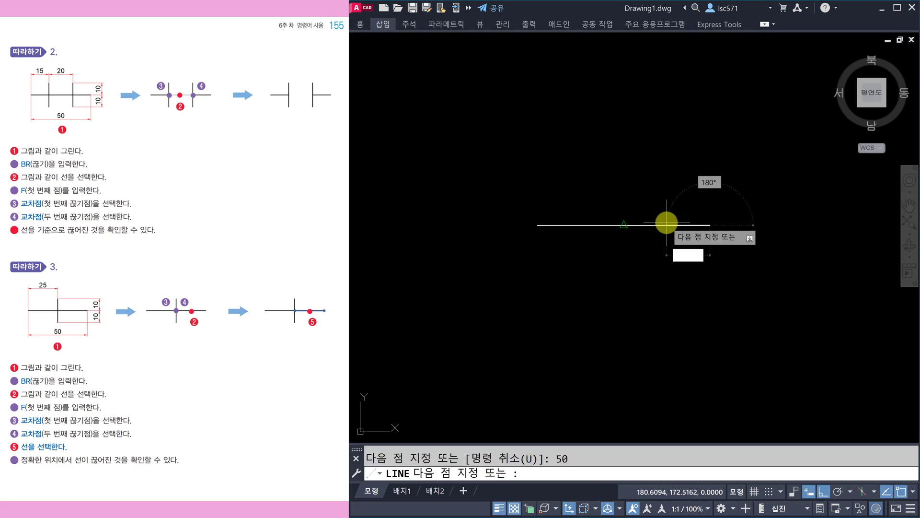
pyautogui.press('Escape')
# Step: Draw a vertical line 20 long downward from the left endpoint of the horizontal line
pyautogui.moveTo(641, 278); pyautogui.dragTo(614, 265, button='middle')
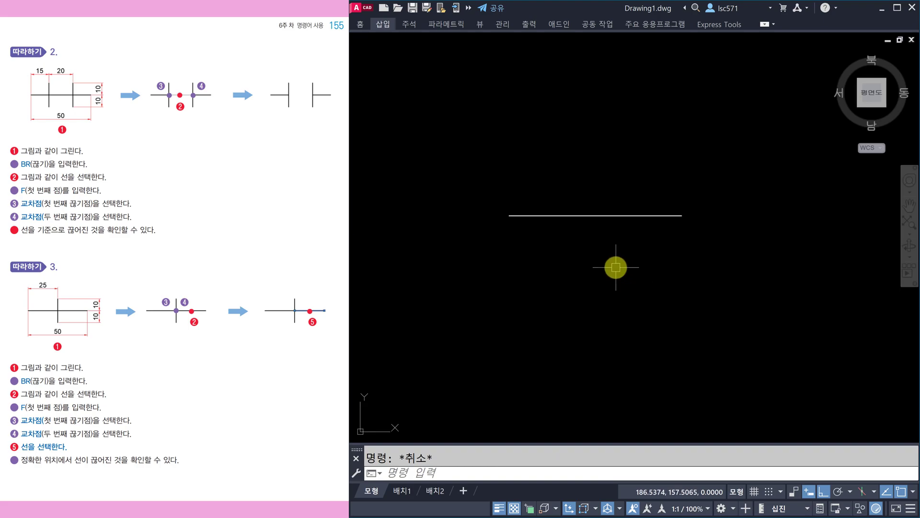
pyautogui.scroll(2, 542, 206)
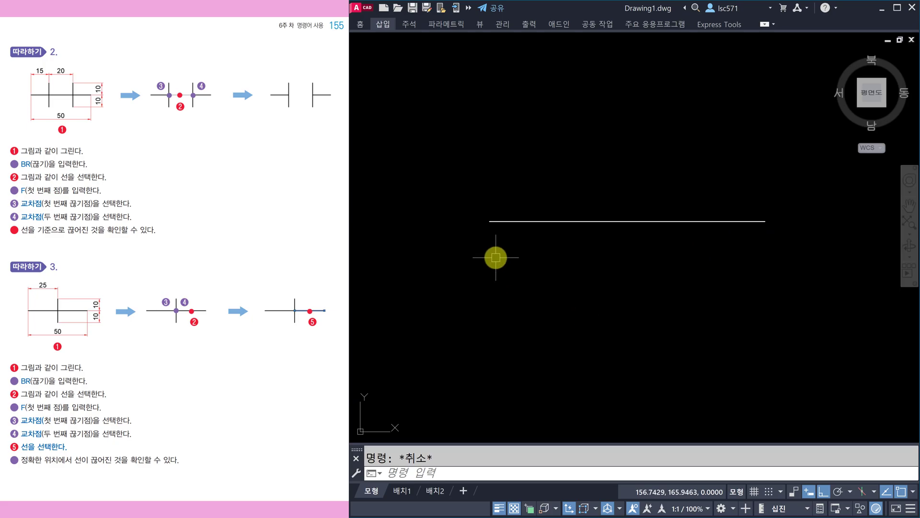
pyautogui.write('l')
pyautogui.press('Return')
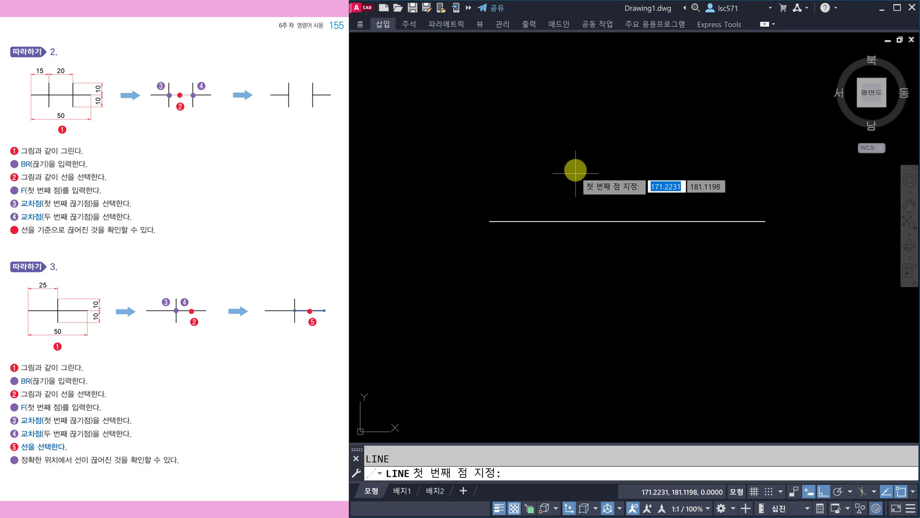
pyautogui.click(490, 221)
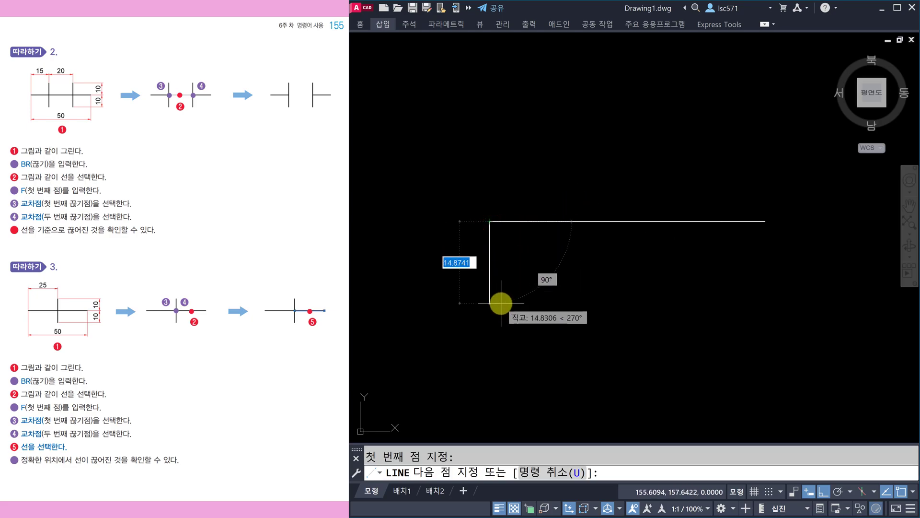
pyautogui.write('20')
pyautogui.press('Return')
pyautogui.press('Return')
pyautogui.press('Escape')
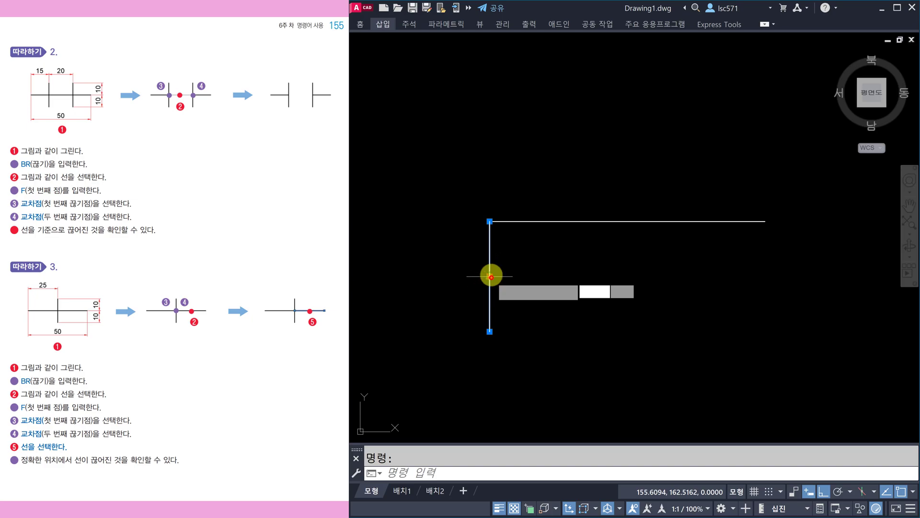
# Step: Move the vertical line by its midpoint grip onto the left endpoint of the horizontal line
pyautogui.click(490, 276)
pyautogui.click(492, 219)
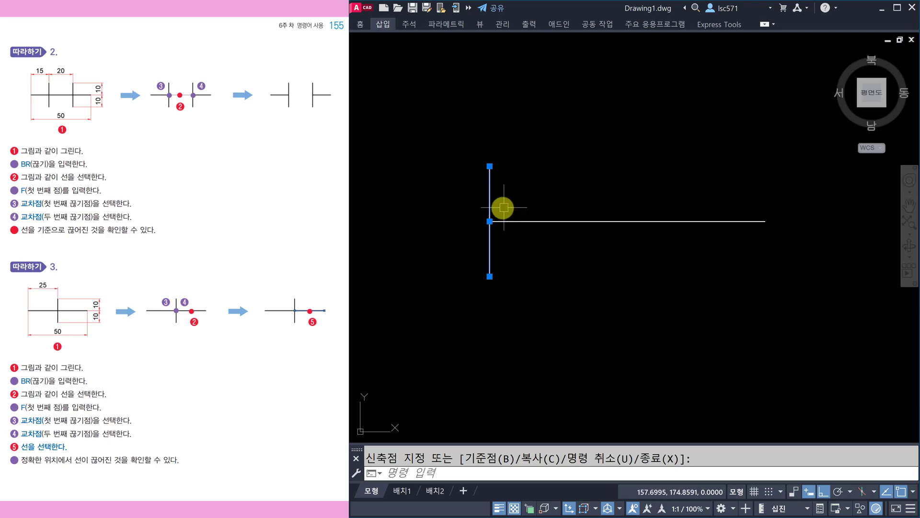
pyautogui.press('Escape')
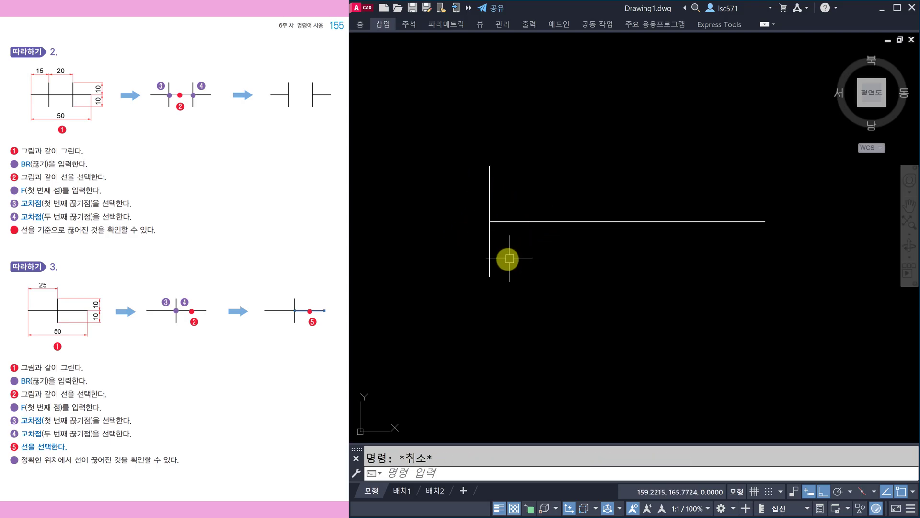
# Step: Offset the vertical line 15 to the right
pyautogui.write('o')
pyautogui.press('Return')
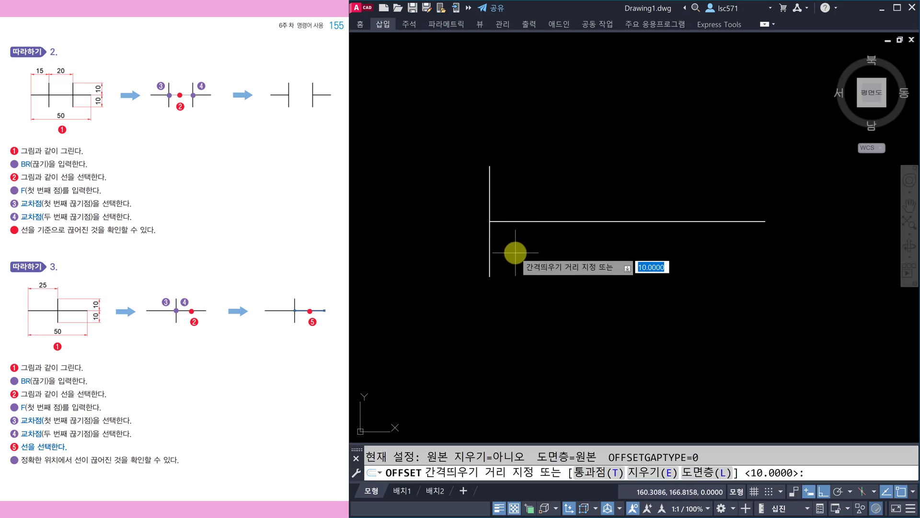
pyautogui.write('15')
pyautogui.press('Return')
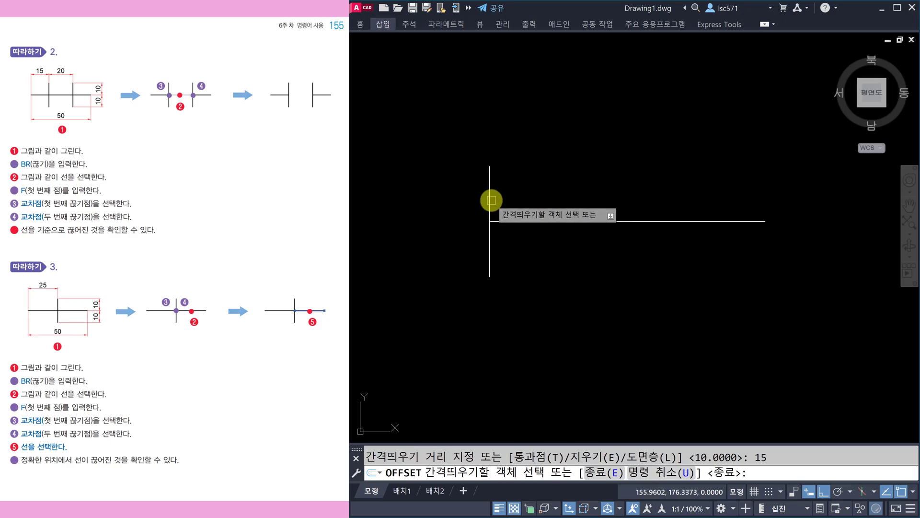
pyautogui.click(490, 200)
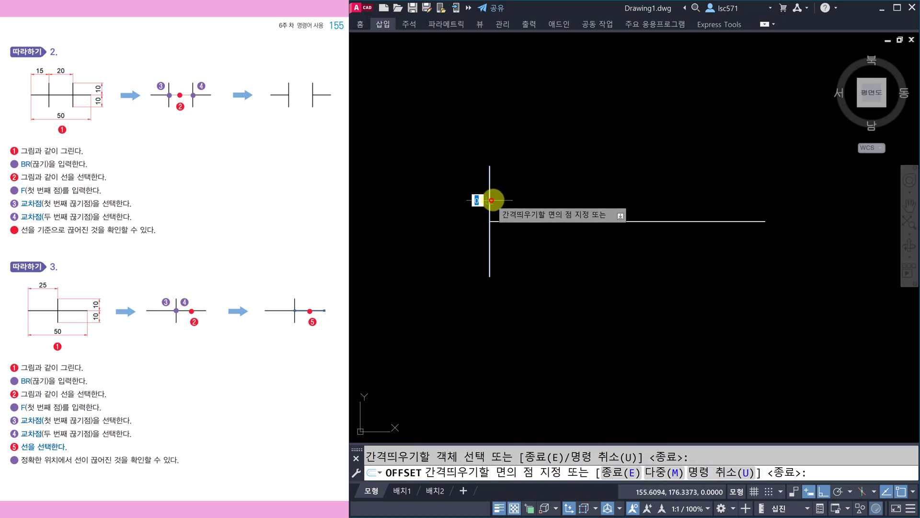
pyautogui.click(543, 197)
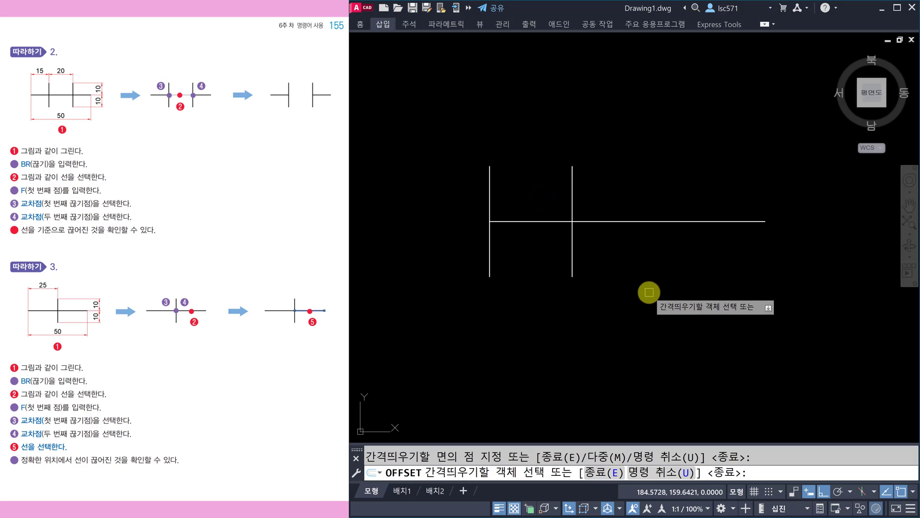
pyautogui.press('Return')
# Step: Offset the second vertical line 20 to the right, and delete the original vertical line at the horizontal line's left endpoint
pyautogui.write('o')
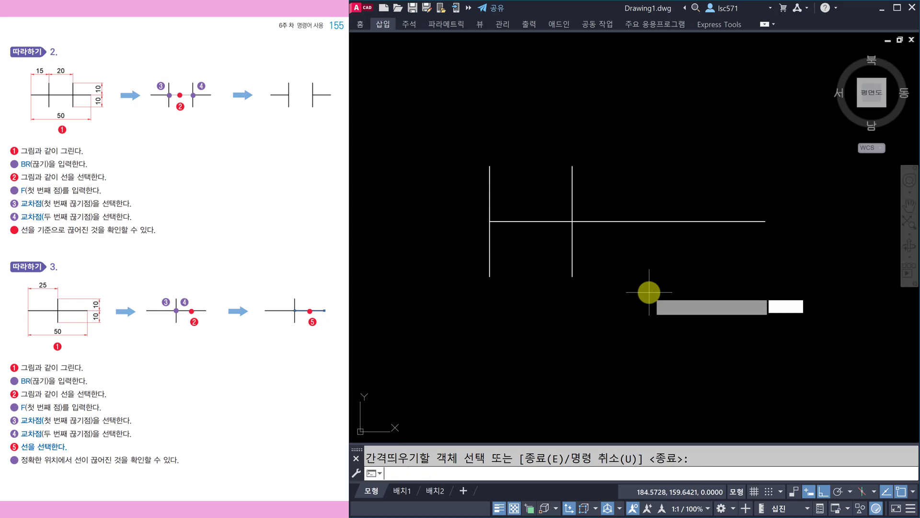
pyautogui.press('Return')
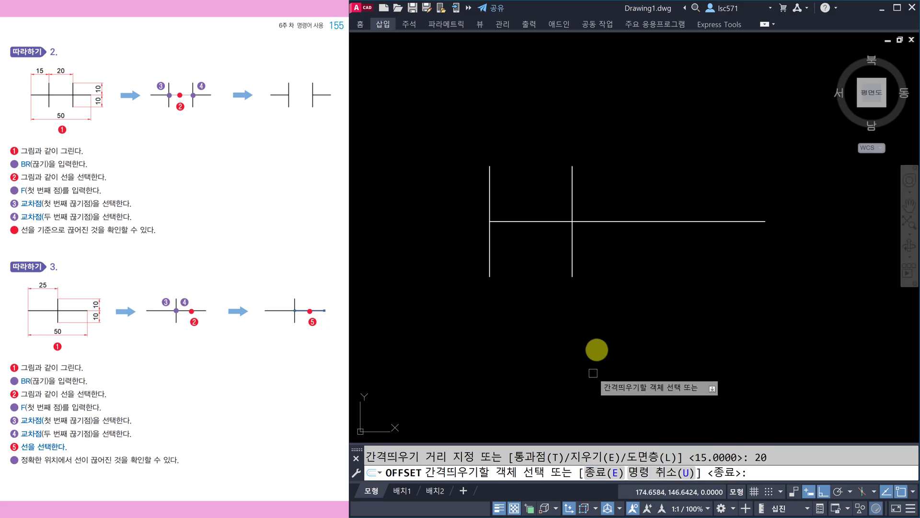
pyautogui.click(573, 204)
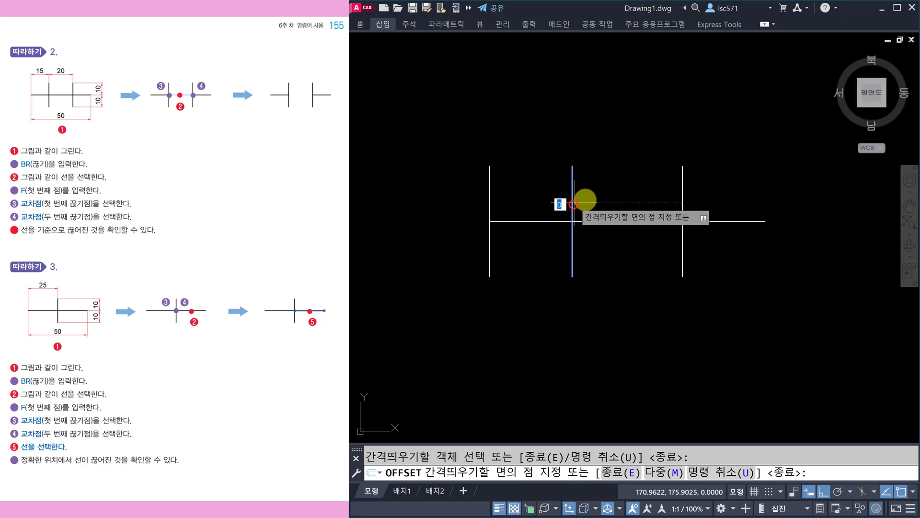
pyautogui.click(634, 195)
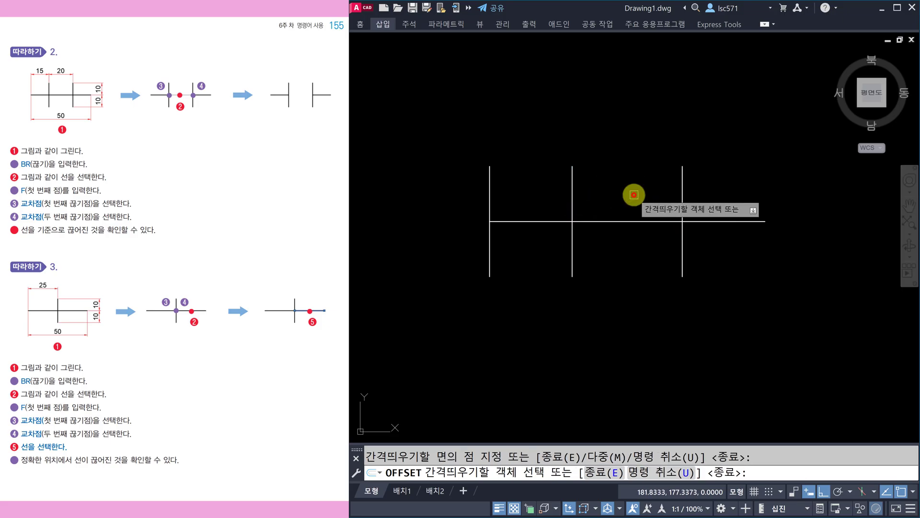
pyautogui.press('Escape')
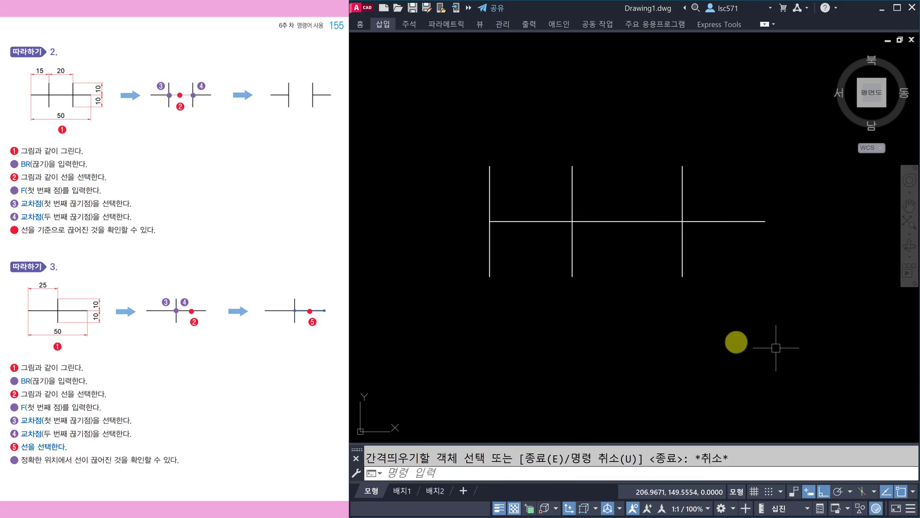
pyautogui.click(492, 197)
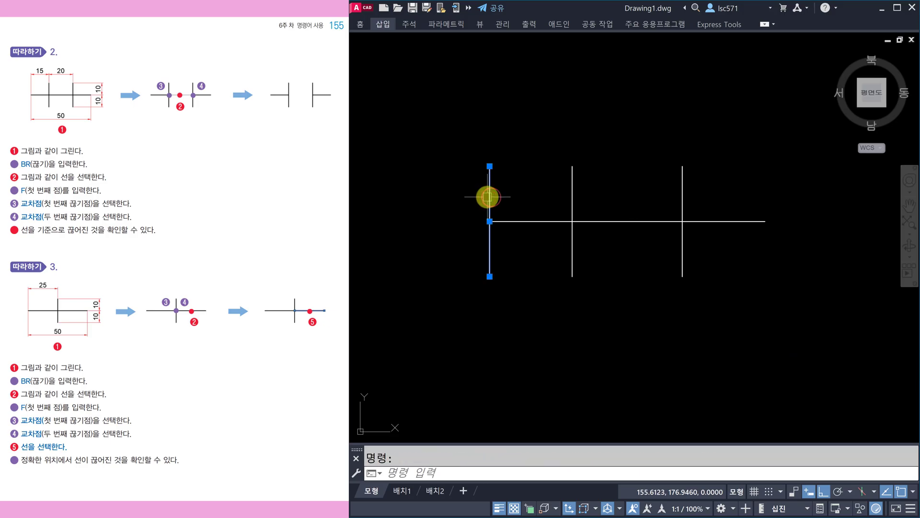
pyautogui.press('Delete')
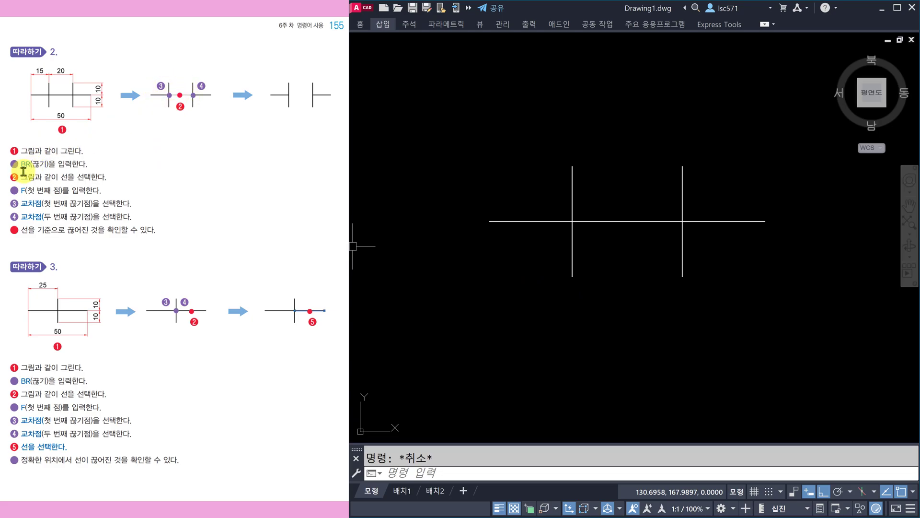
# Step: Remove the horizontal line's portion between the two vertical lines, using BREAK's First point option and both intersections as break points
pyautogui.write('Br')
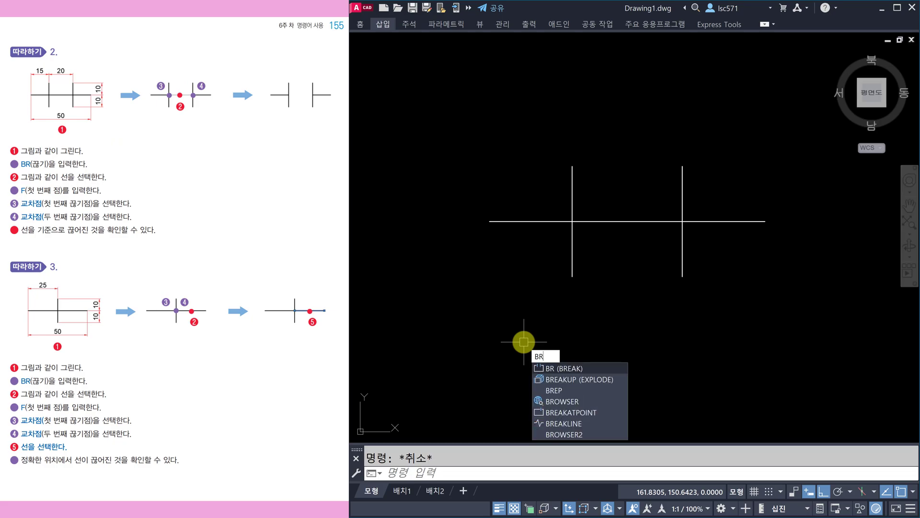
pyautogui.press('Return')
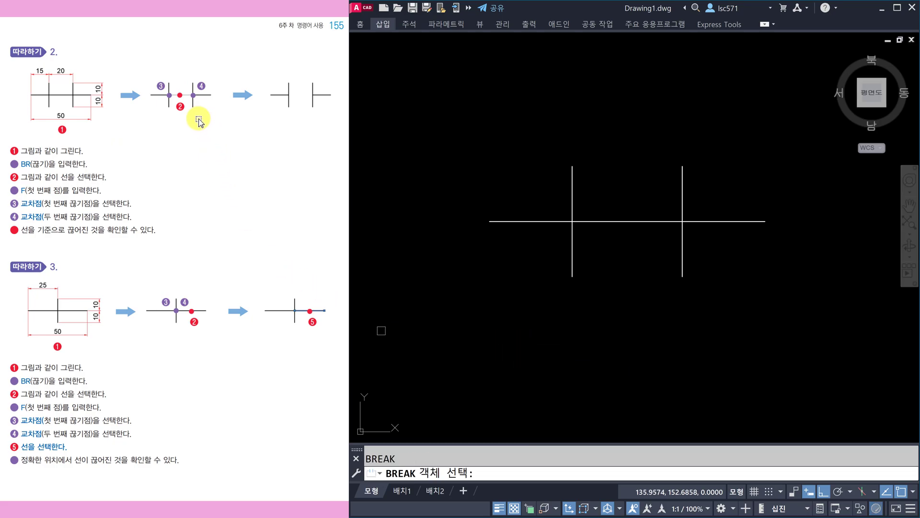
pyautogui.click(619, 220)
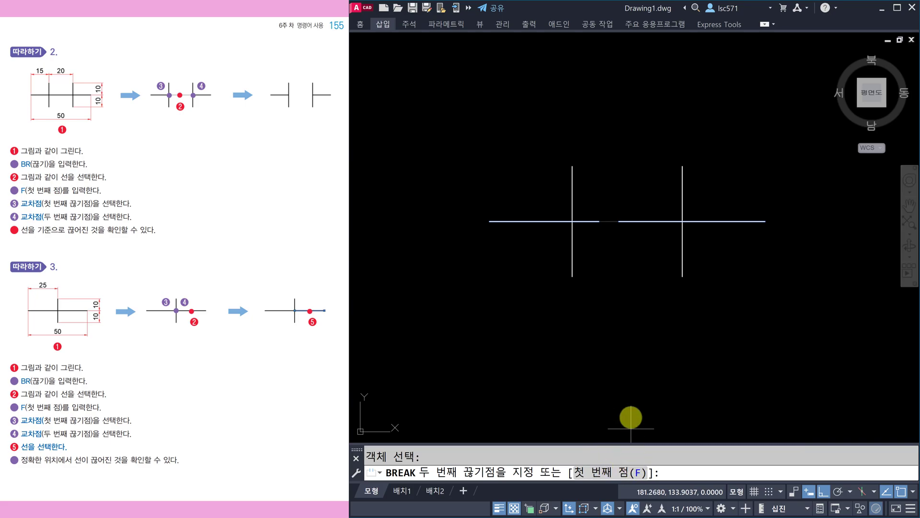
pyautogui.write('f')
pyautogui.press('Return')
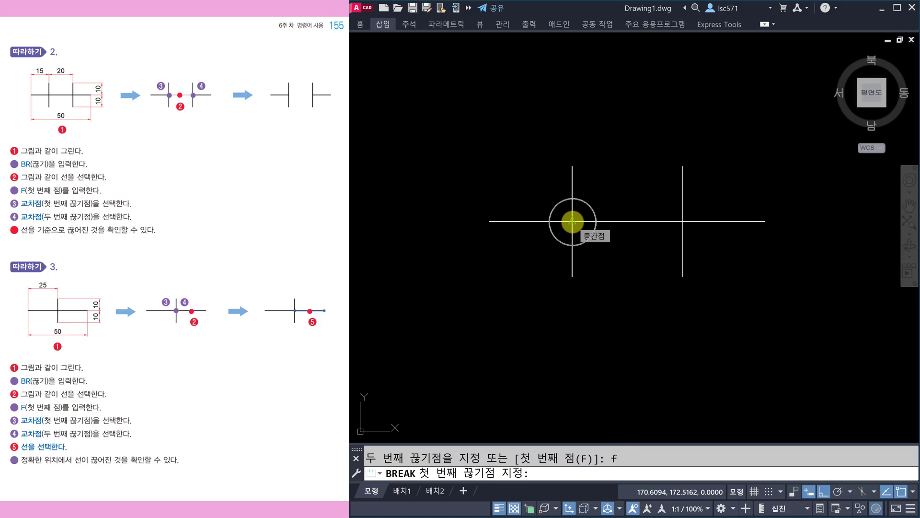
pyautogui.click(573, 221)
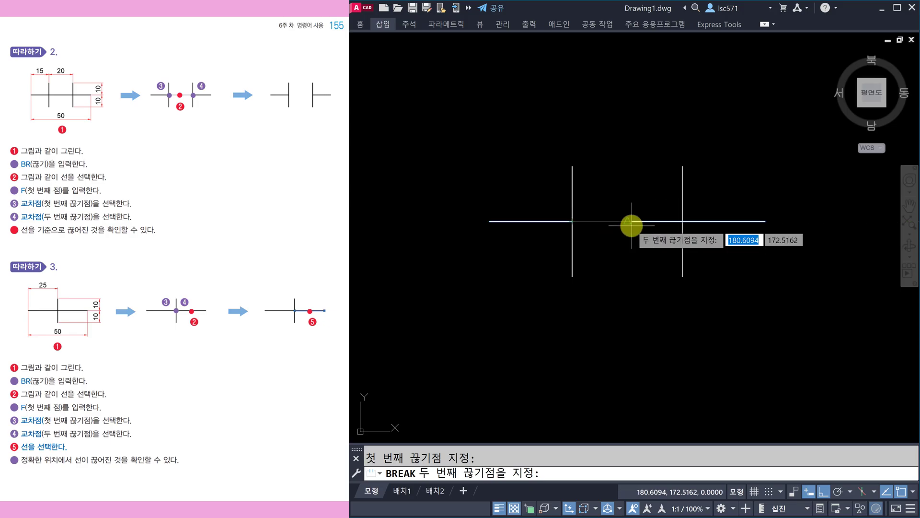
pyautogui.click(683, 221)
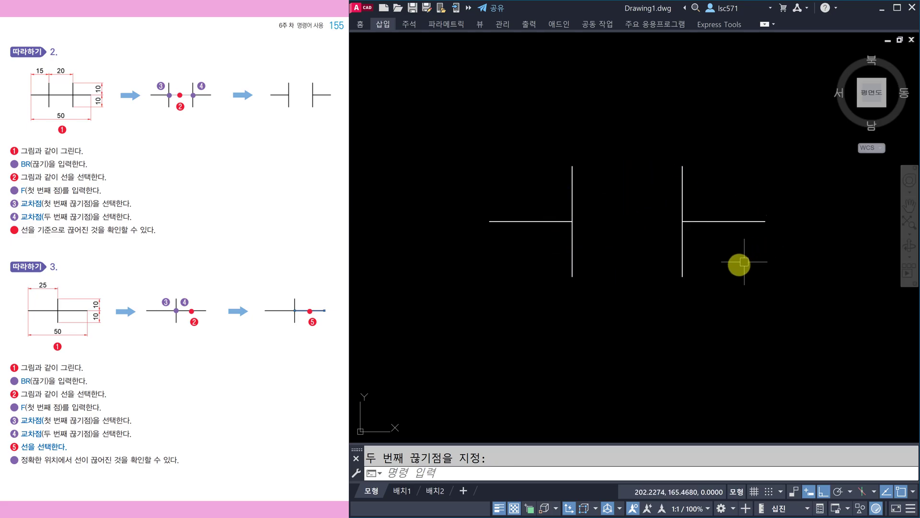
# Step: Draw a 50-long horizontal line leftward below the previous figure, with a 20-long vertical line down from its left endpoint
pyautogui.moveTo(724, 300)
pyautogui.mouseDown(button='middle')
pyautogui.moveTo(709, 249)
pyautogui.moveTo(710, 191)
pyautogui.mouseUp(button='middle')
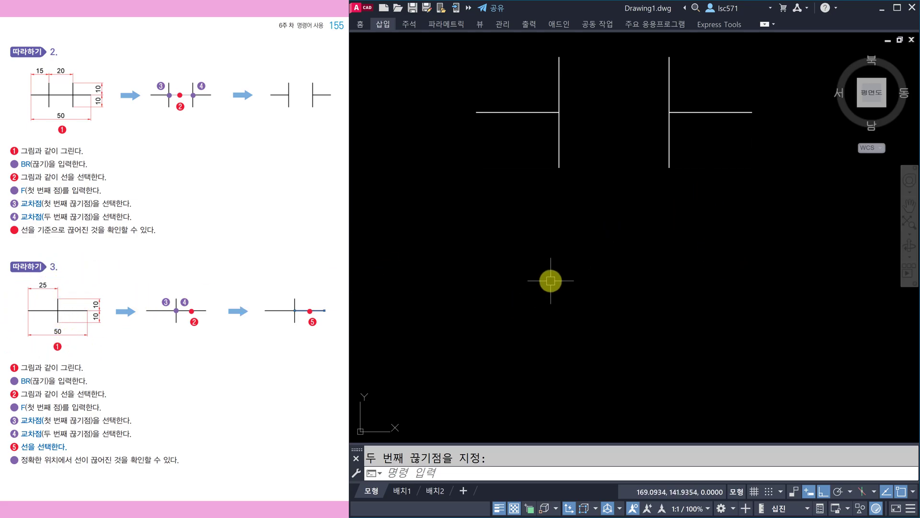
pyautogui.write('l')
pyautogui.press('Return')
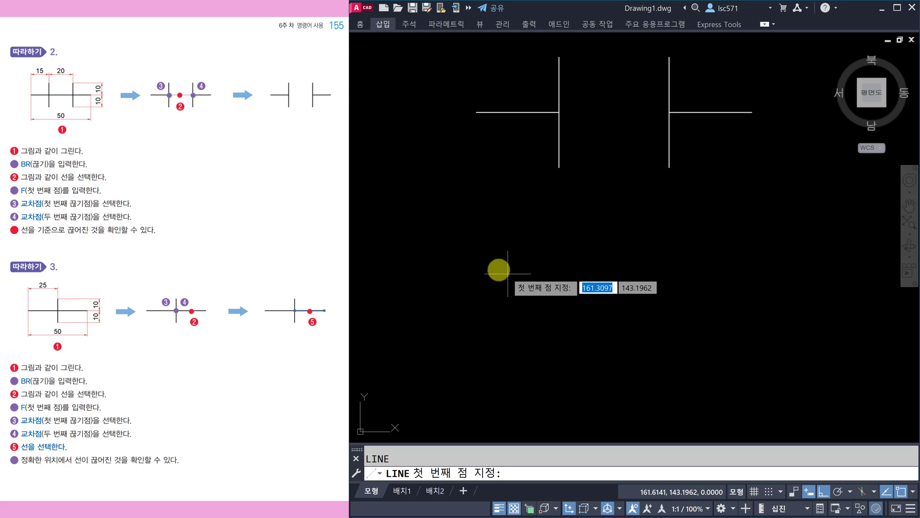
pyautogui.click(675, 270)
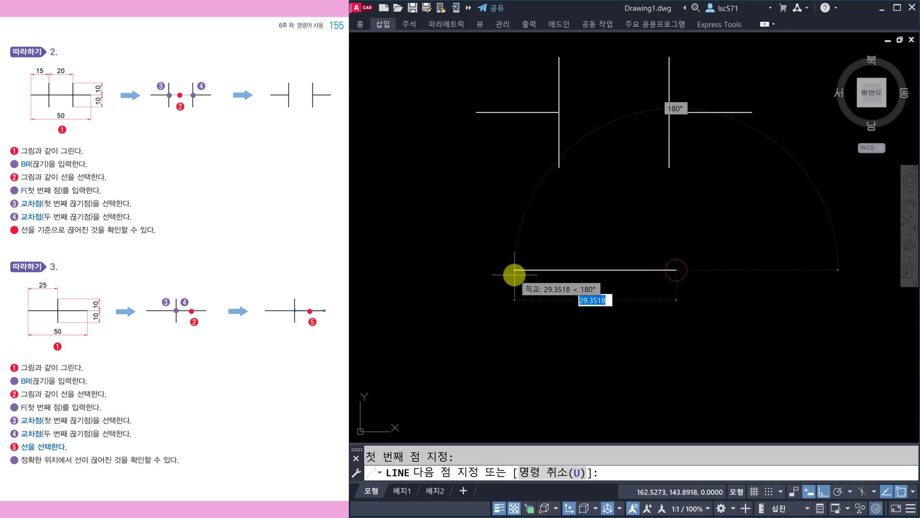
pyautogui.write('50')
pyautogui.press('Return')
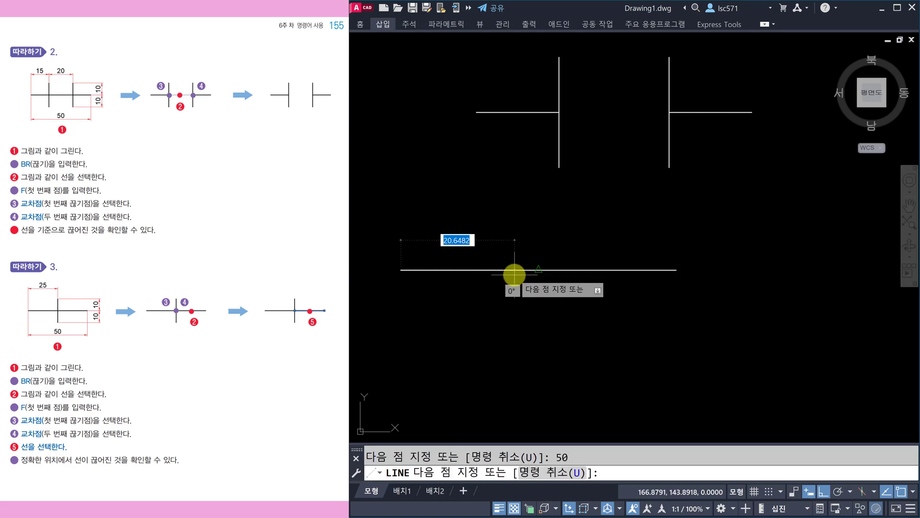
pyautogui.moveTo(425, 361); pyautogui.dragTo(466, 319, button='middle')
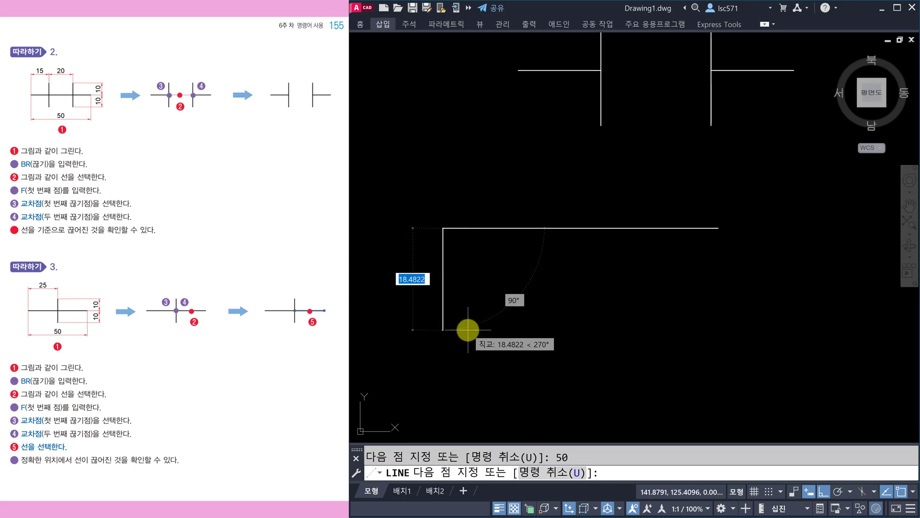
pyautogui.write('20')
pyautogui.press('Return')
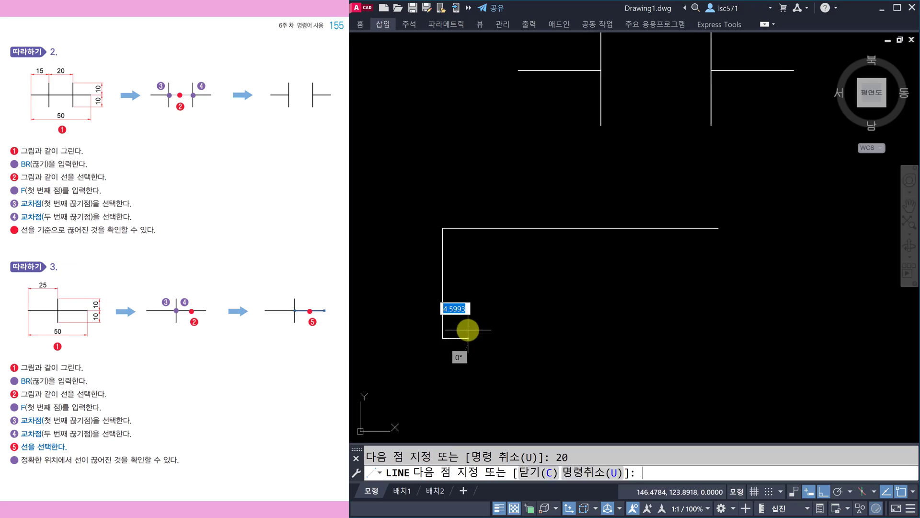
pyautogui.press('Escape')
pyautogui.moveTo(533, 314); pyautogui.dragTo(529, 327, button='middle')
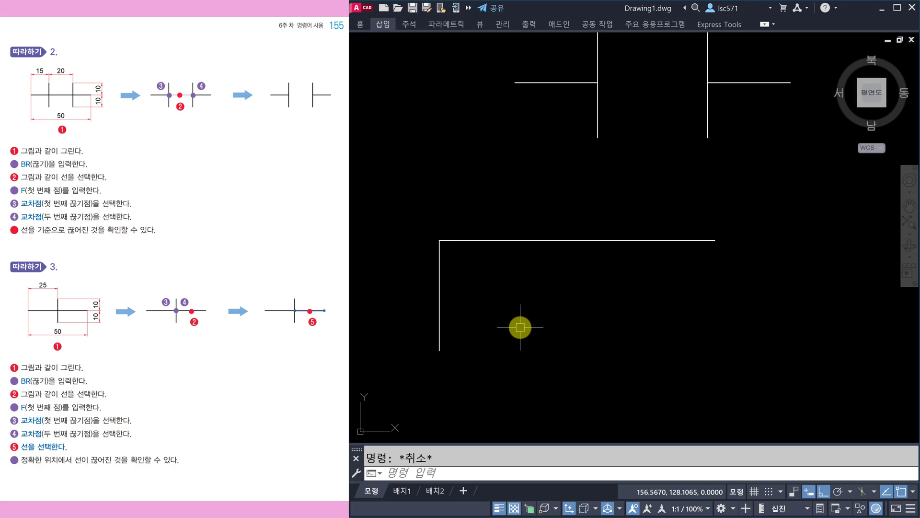
# Step: Try to move the vertical line by its midpoint onto the horizontal line's midpoint with the MOVE command
pyautogui.write('m')
pyautogui.press('Return')
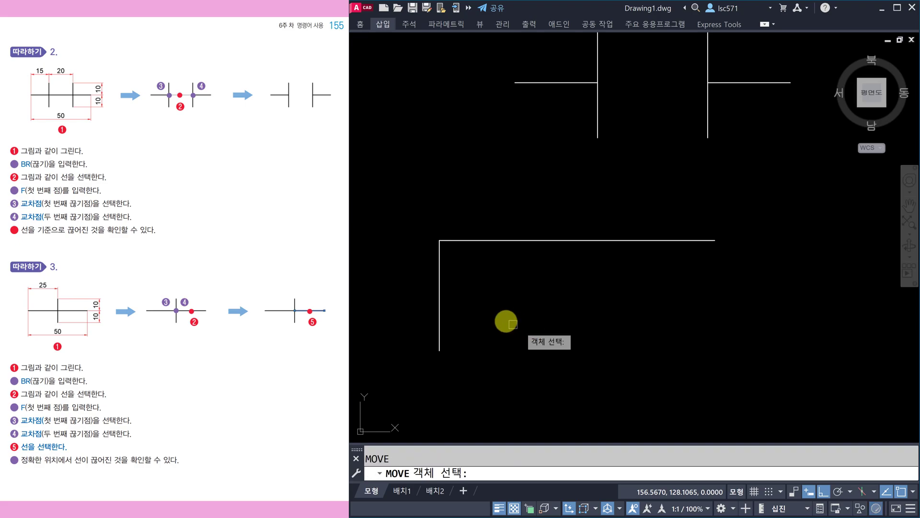
pyautogui.click(441, 305)
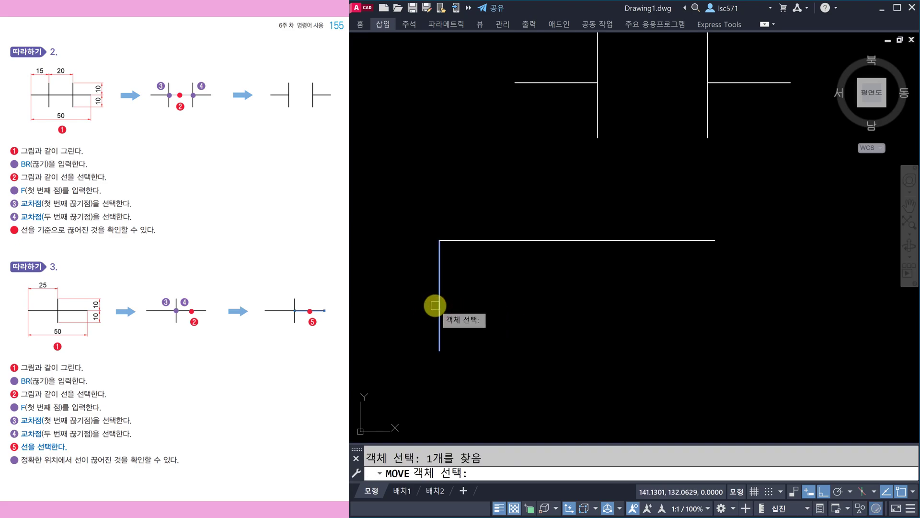
pyautogui.press('Return')
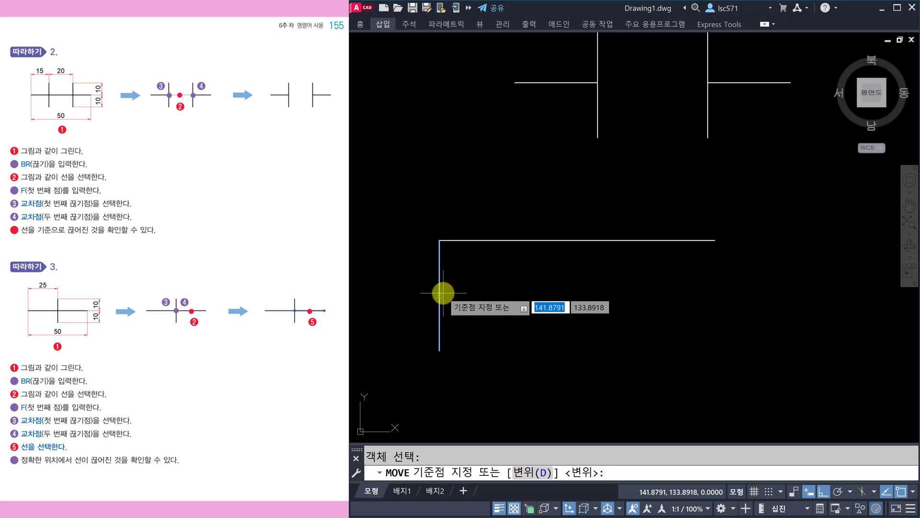
pyautogui.click(440, 295)
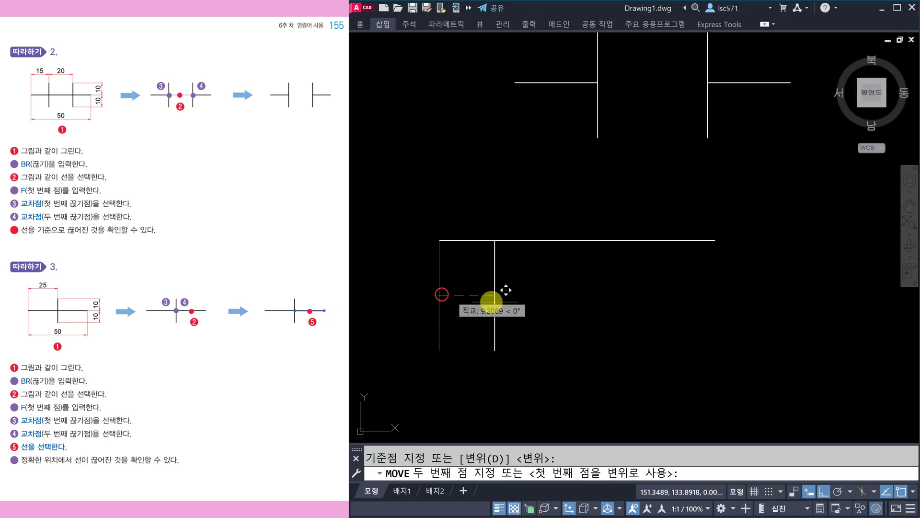
pyautogui.click(576, 240)
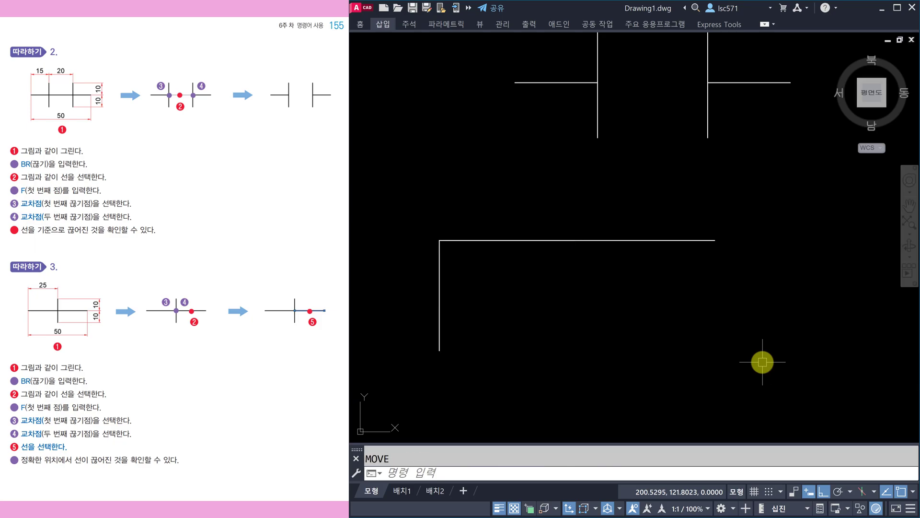
pyautogui.press('Escape')
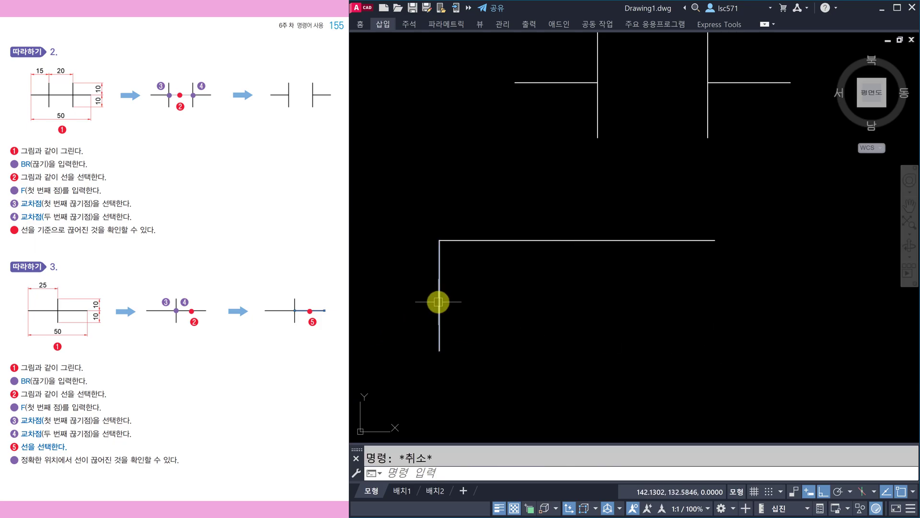
# Step: Move the vertical line by its midpoint grip onto the midpoint of the 50-long horizontal line
pyautogui.click(438, 309)
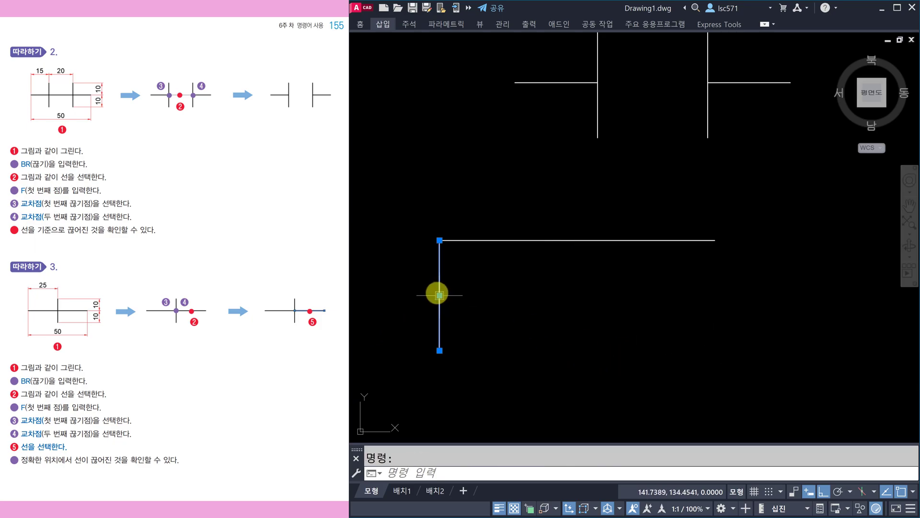
pyautogui.click(439, 295)
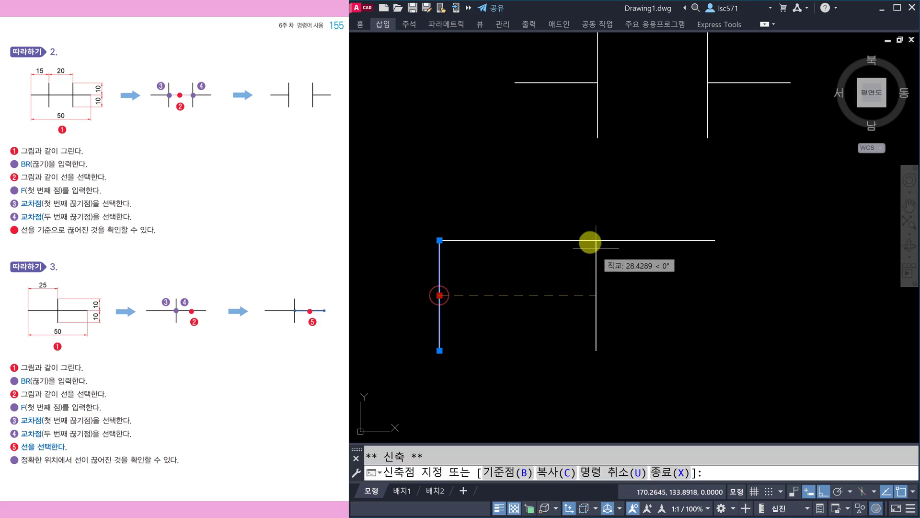
pyautogui.click(577, 238)
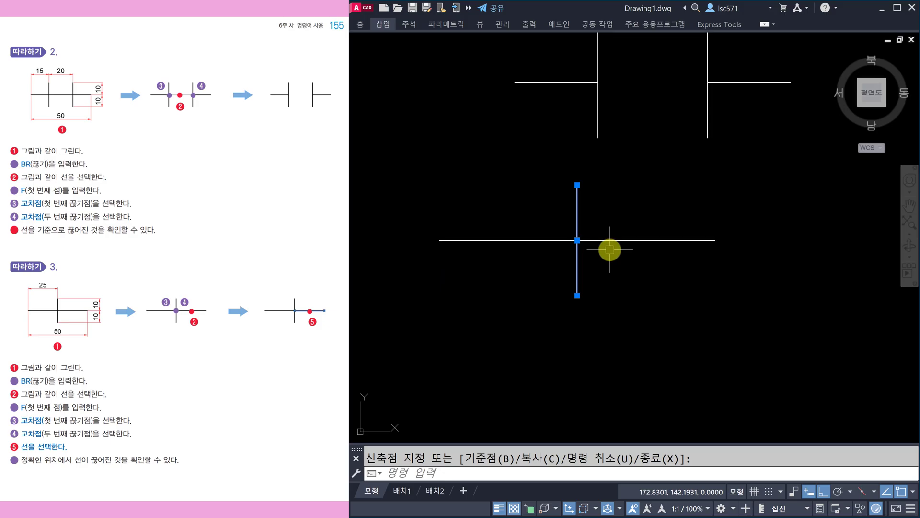
pyautogui.press('Escape')
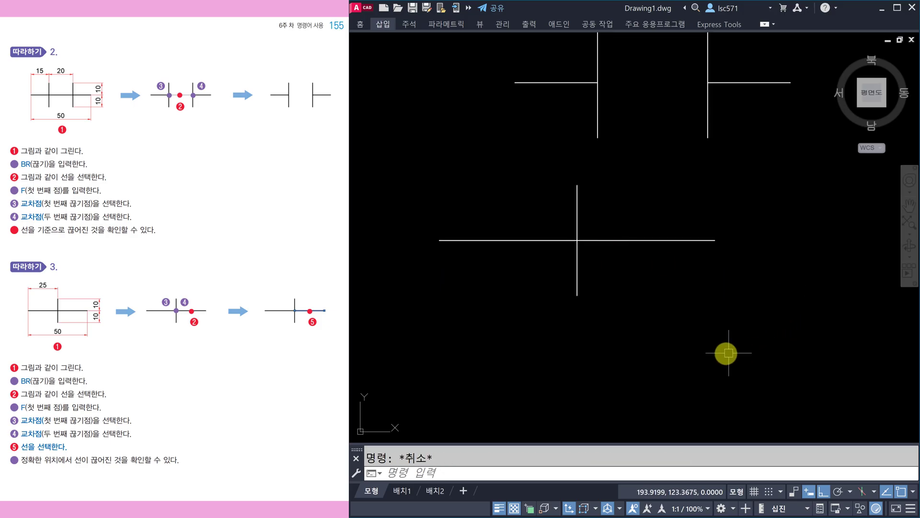
# Step: Split the horizontal line at its intersection with the vertical line, using BREAK's First point option and the intersection for both break points
pyautogui.write('br')
pyautogui.press('Return')
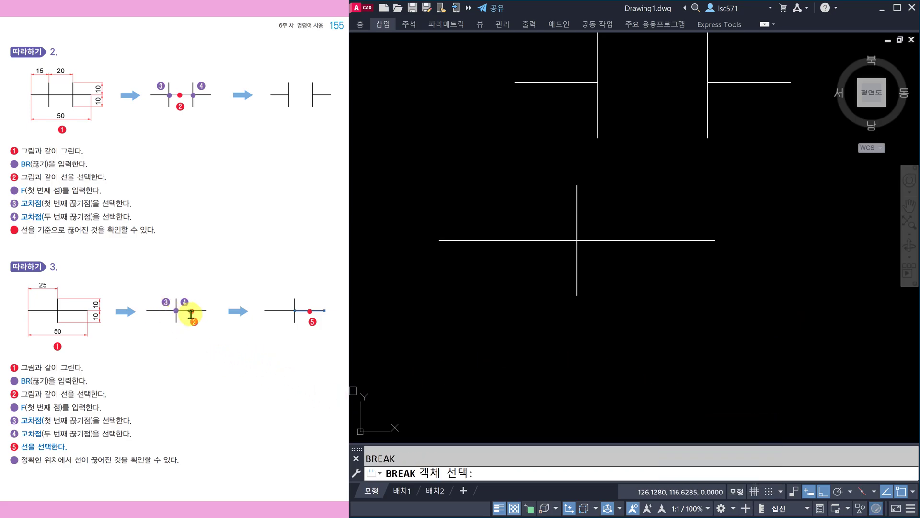
pyautogui.click(616, 239)
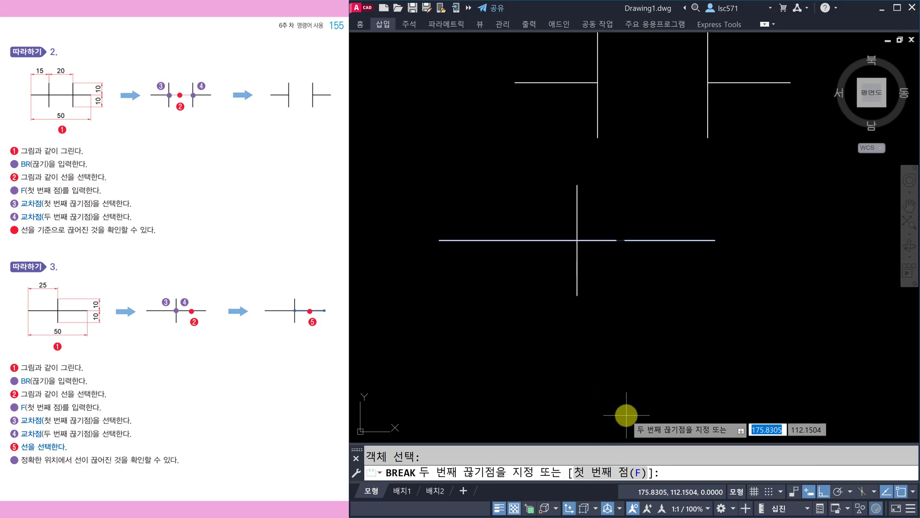
pyautogui.click(628, 474)
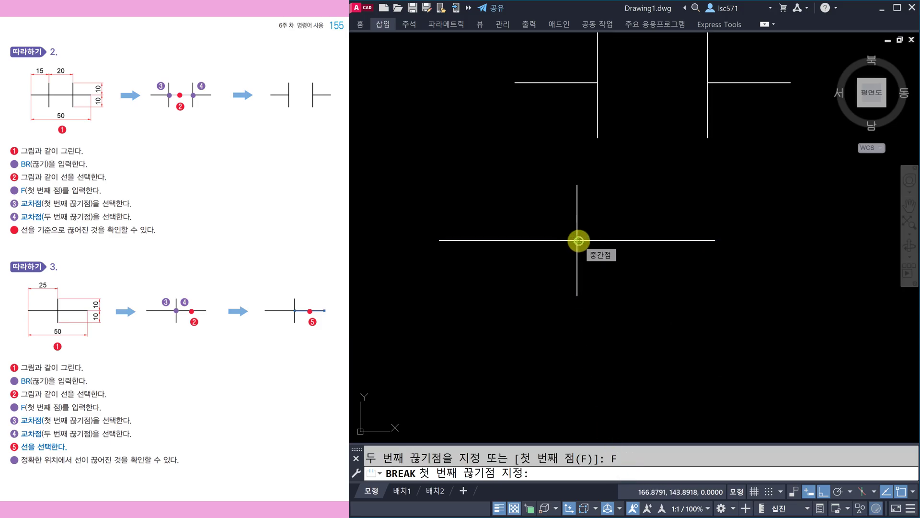
pyautogui.click(578, 240)
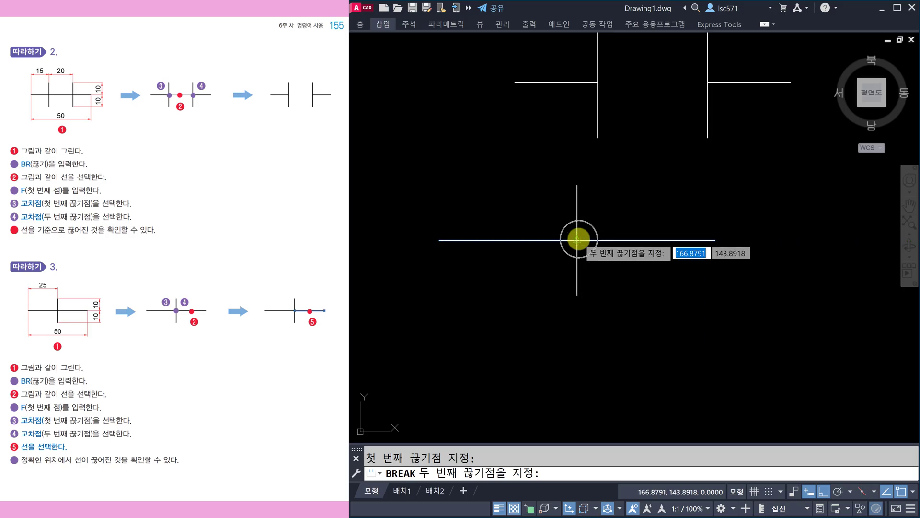
pyautogui.click(579, 239)
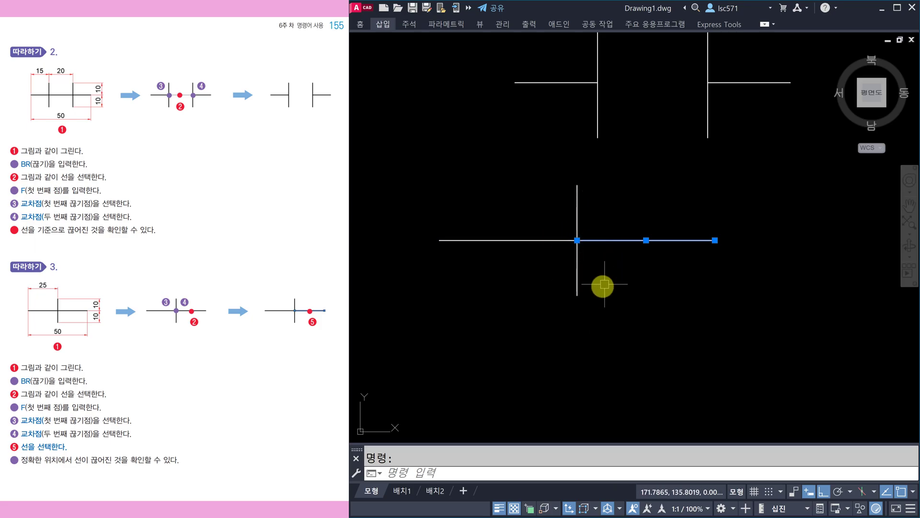
pyautogui.press('Escape')
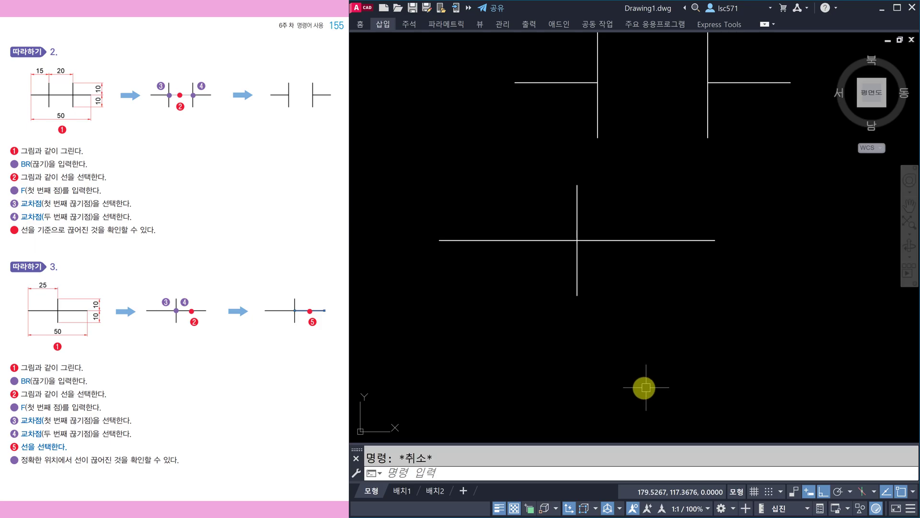
# Step: Switch to the textbook and page forward to the SCALE (SC) section on page 157
pyautogui.click(223, 402)
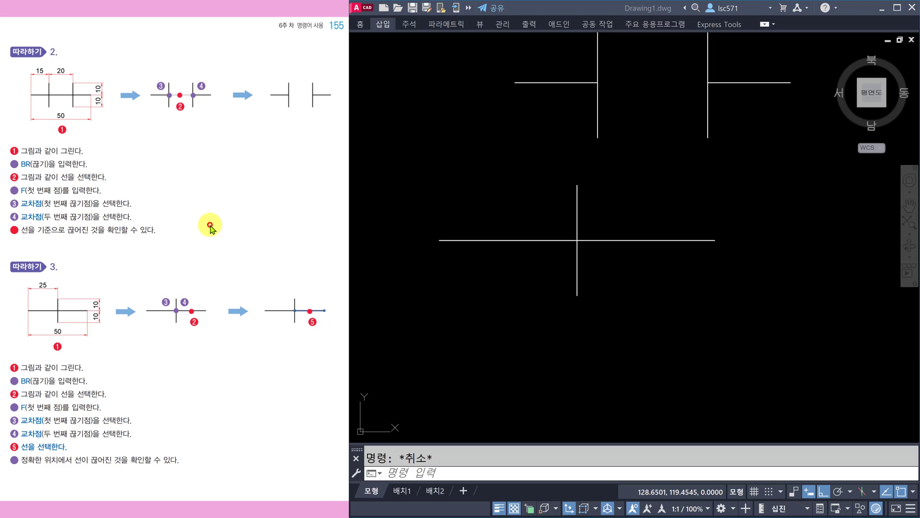
pyautogui.scroll(-1, 209, 232)
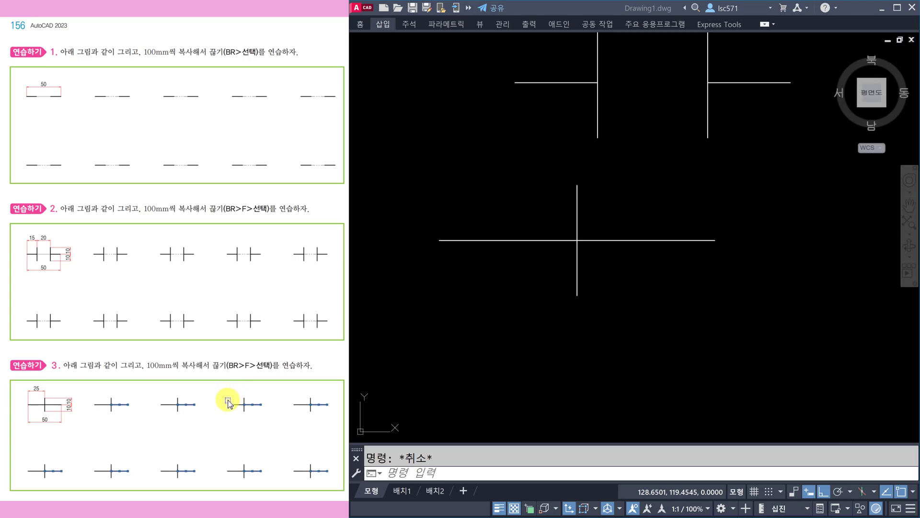
pyautogui.scroll(-1, 228, 403)
# Step: Return to the AutoCAD drawing and erase all lines of both break exercises with a crossing selection
pyautogui.click(620, 309)
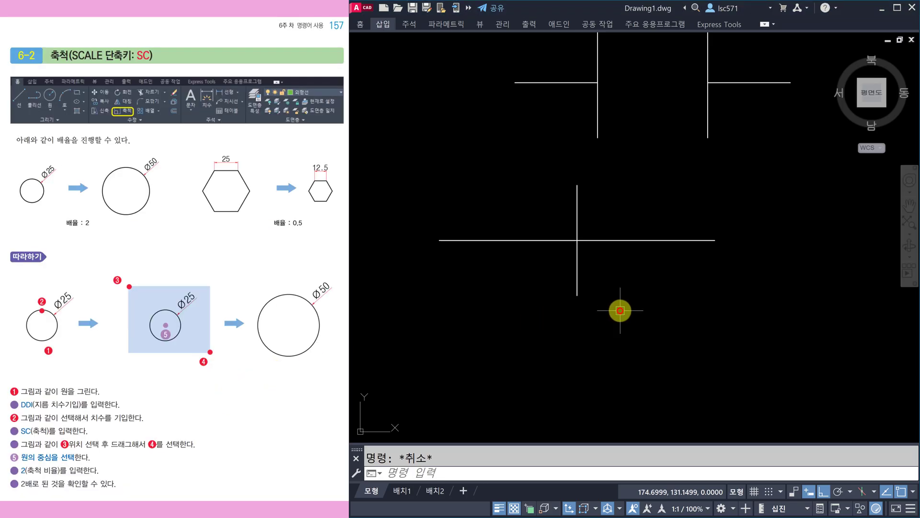
pyautogui.write('e')
pyautogui.press('Return')
pyautogui.click(784, 312)
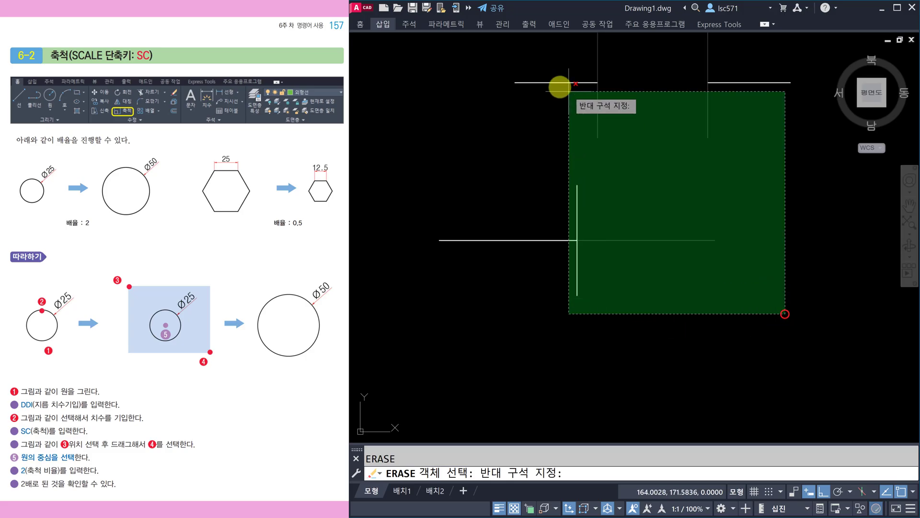
pyautogui.click(528, 57)
pyautogui.press('Return')
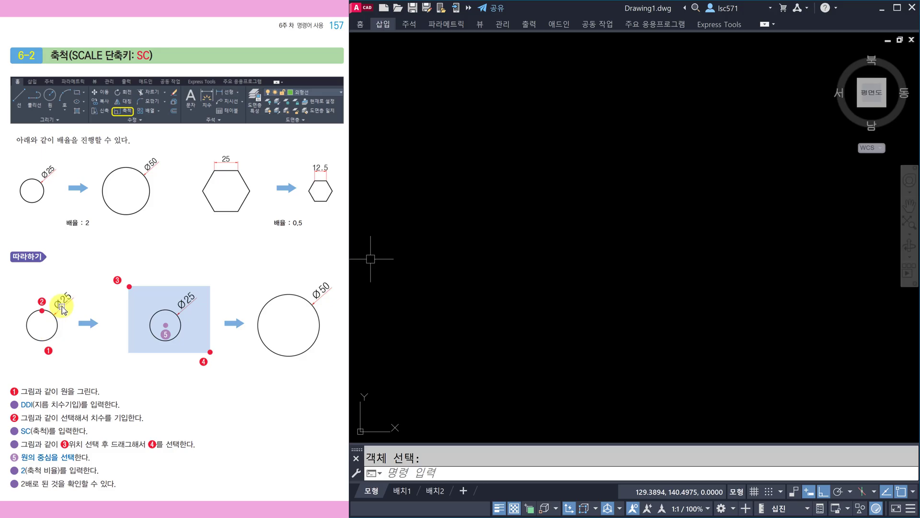
# Step: Draw a circle of diameter 25 in the empty drawing area, using the Diameter option
pyautogui.click(604, 199)
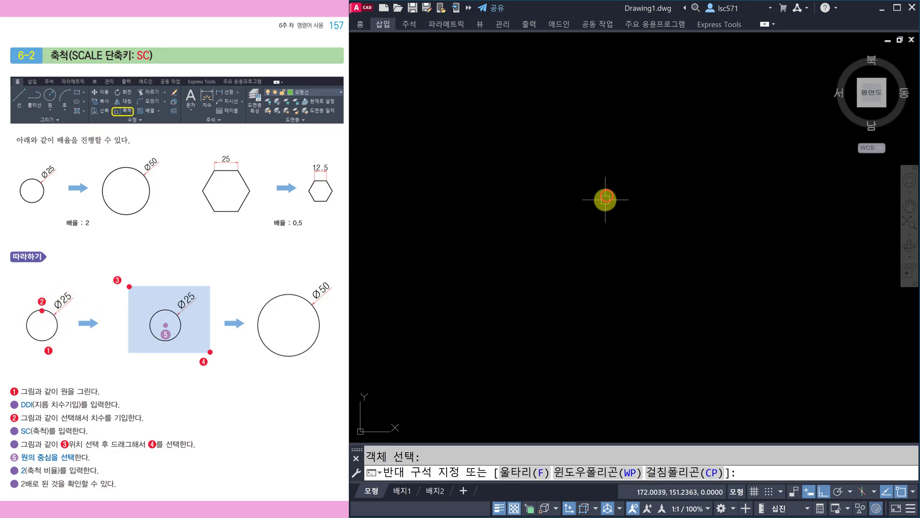
pyautogui.press('Escape')
pyautogui.write('c')
pyautogui.press('Return')
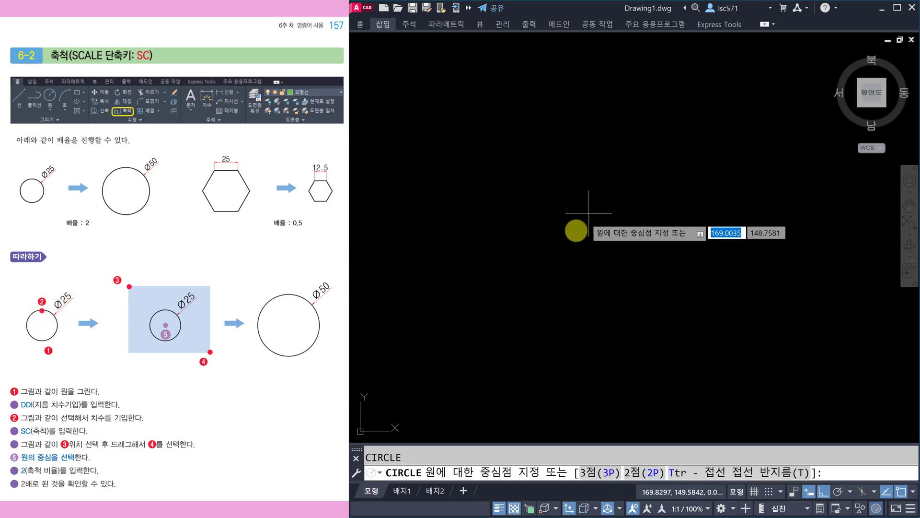
pyautogui.click(568, 206)
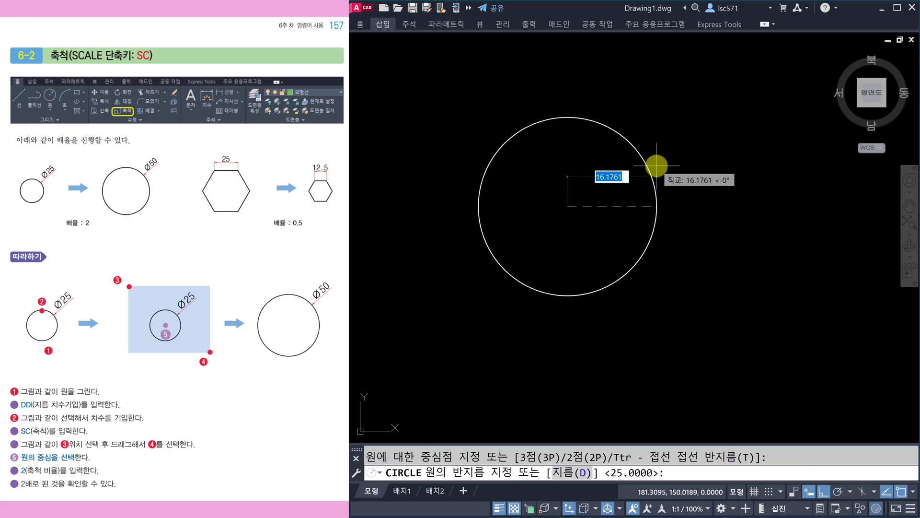
pyautogui.write('d')
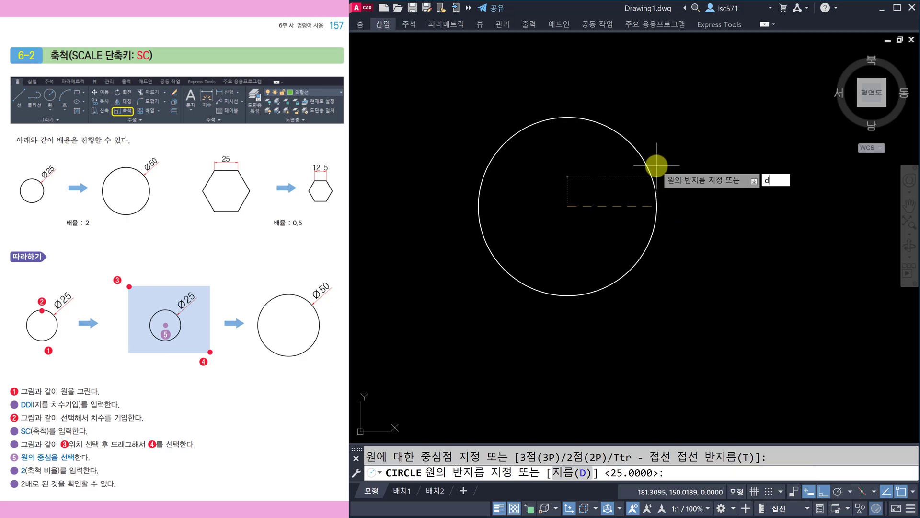
pyautogui.press('Return')
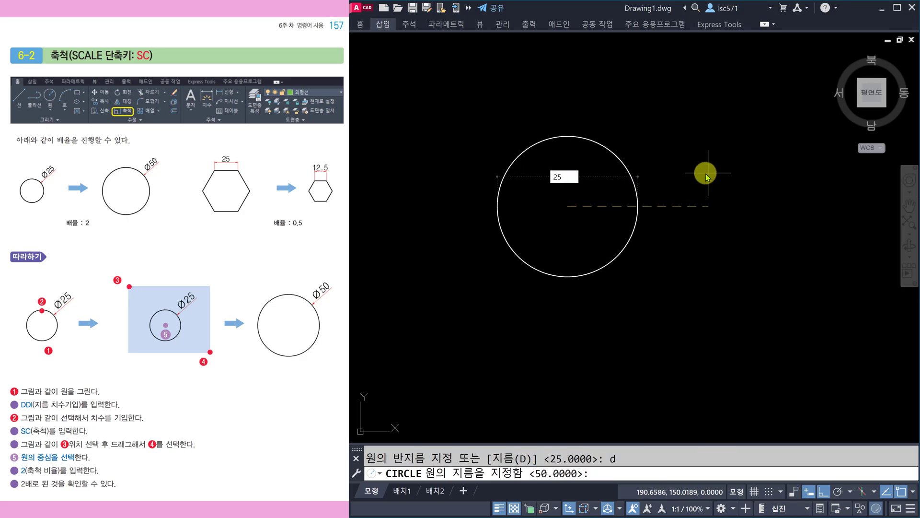
pyautogui.write('25')
pyautogui.press('Return')
pyautogui.press('Escape')
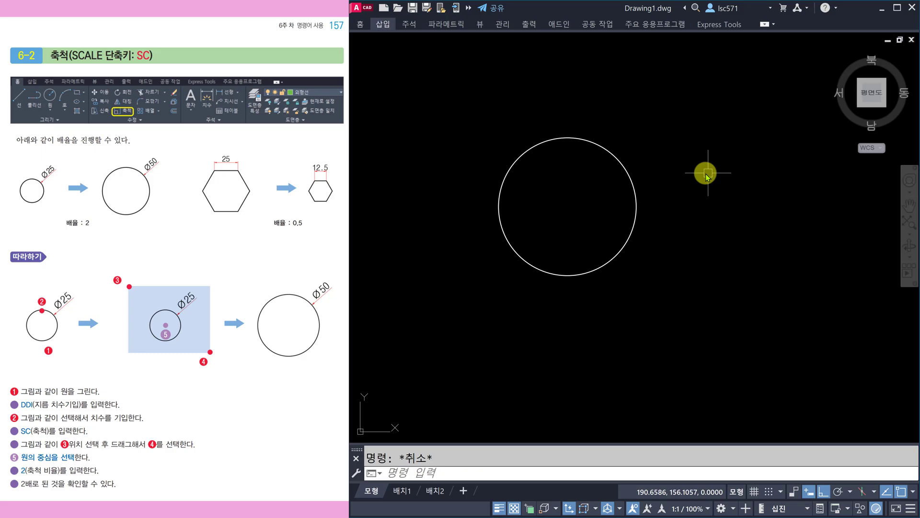
# Step: Add a diameter dimension to the circle, placing its text outside the upper-right edge
pyautogui.write('DDI')
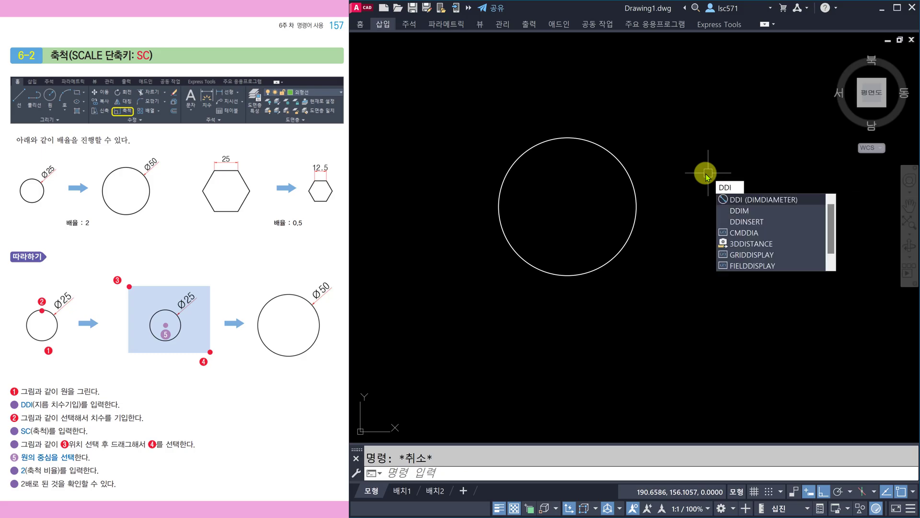
pyautogui.press('Return')
pyautogui.click(602, 145)
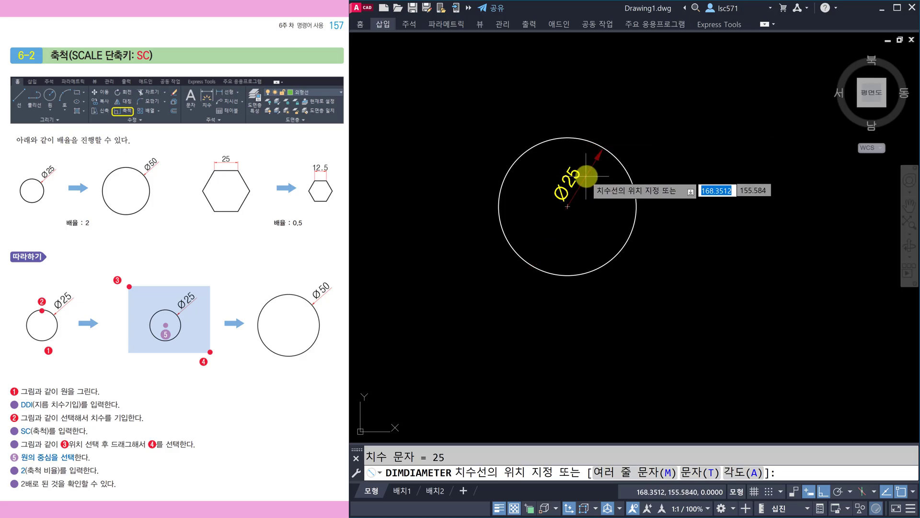
pyautogui.click(622, 135)
pyautogui.press('Escape')
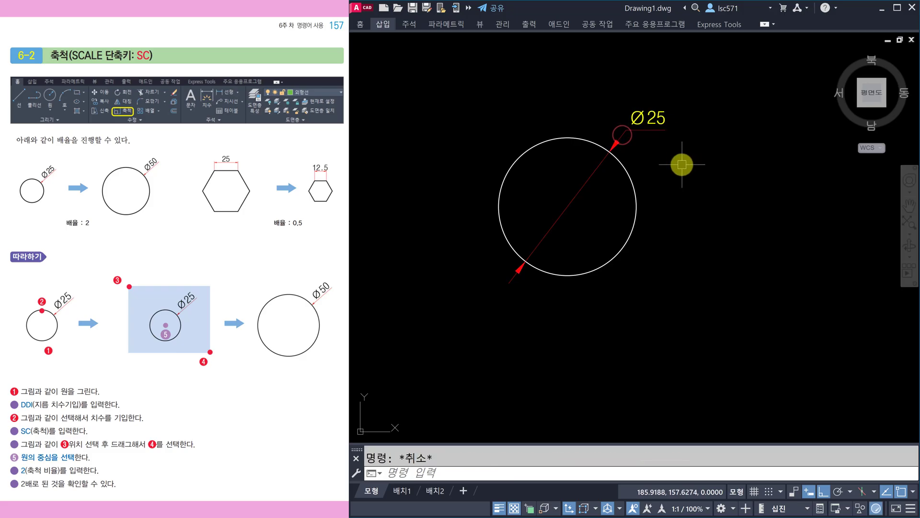
# Step: Scale the circle and its dimension by a factor of 2 about the circle's center, selecting both with a crossing selection
pyautogui.moveTo(589, 163); pyautogui.dragTo(554, 185, button='middle')
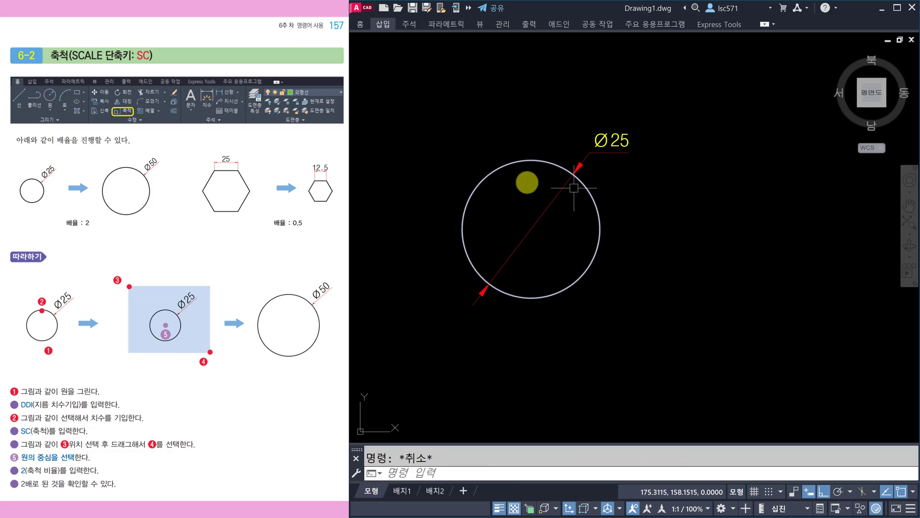
pyautogui.moveTo(612, 315); pyautogui.dragTo(602, 304, button='middle')
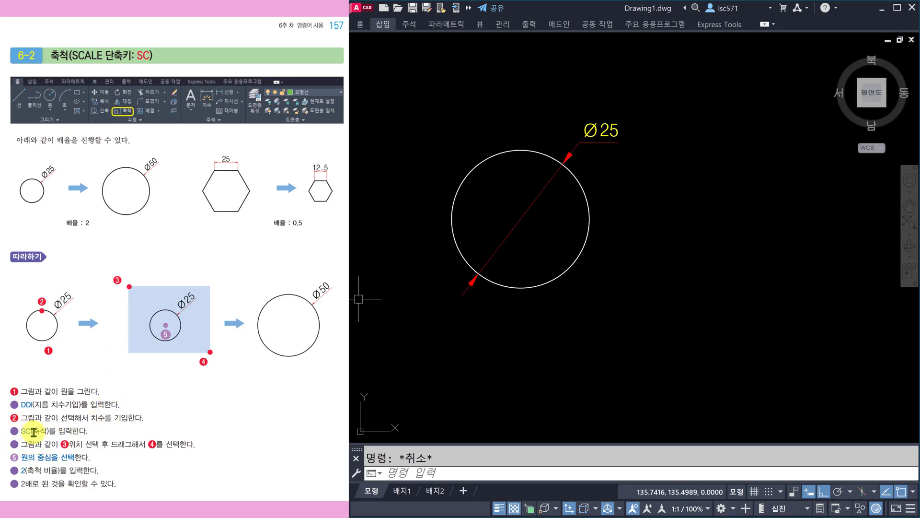
pyautogui.click(506, 344)
pyautogui.press('Escape')
pyautogui.write('sc')
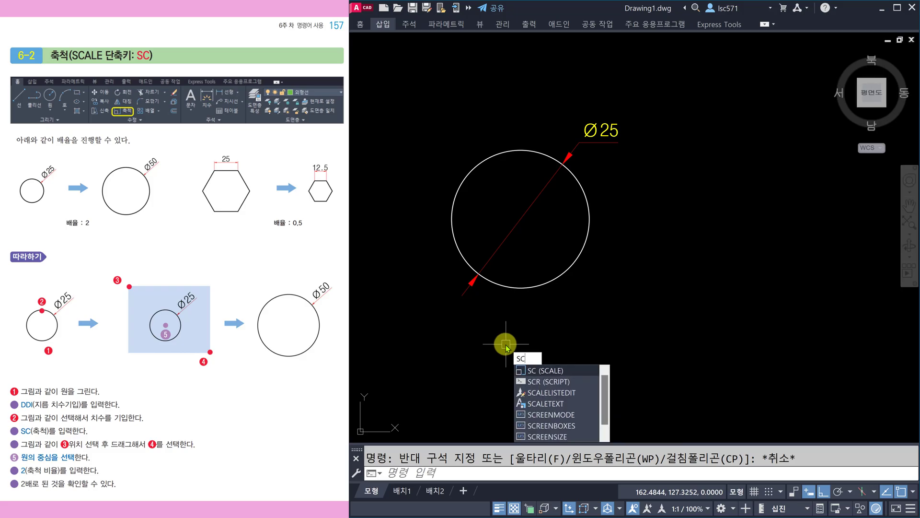
pyautogui.press('Return')
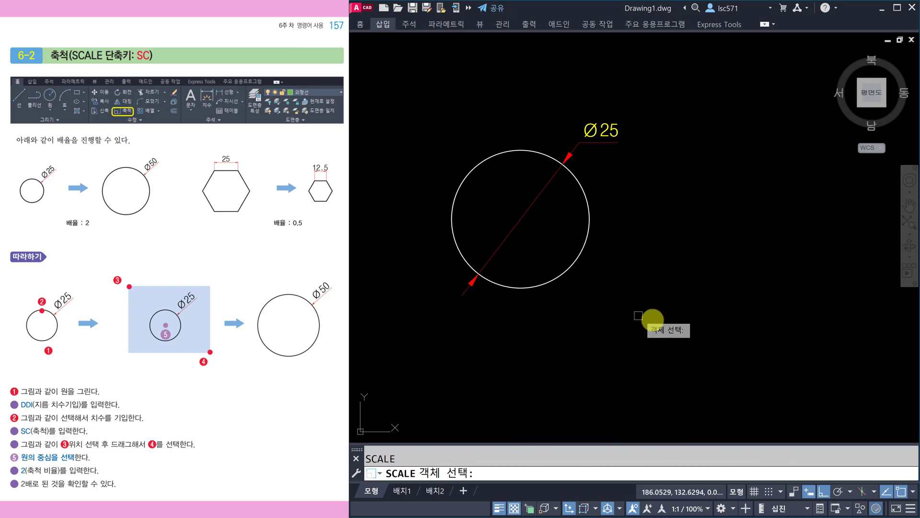
pyautogui.click(674, 331)
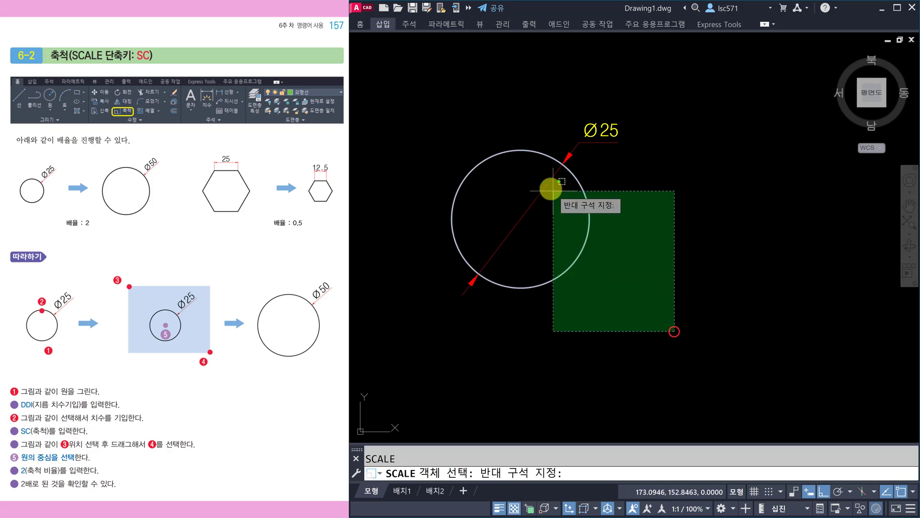
pyautogui.click(397, 81)
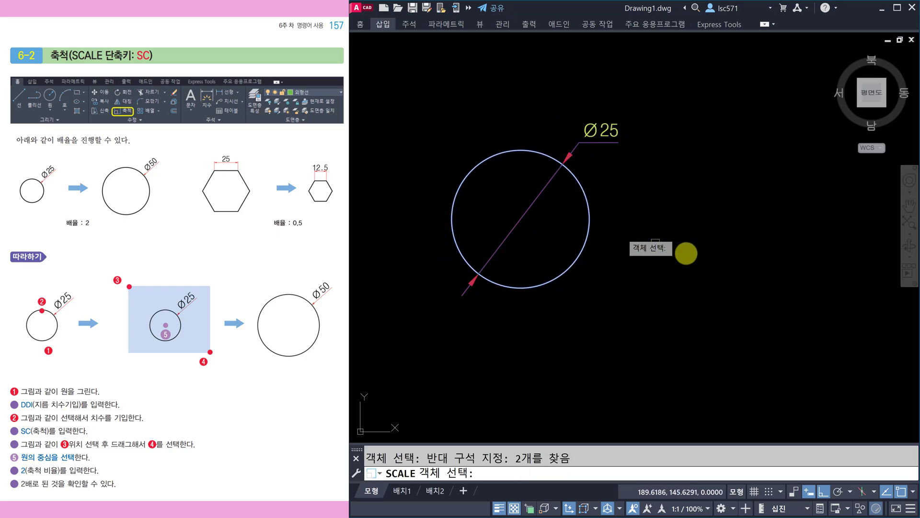
pyautogui.press('Return')
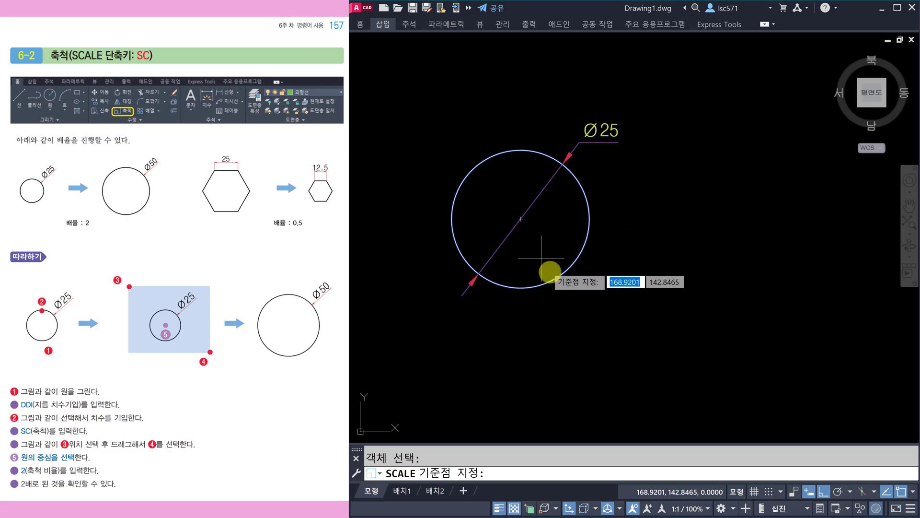
pyautogui.click(523, 220)
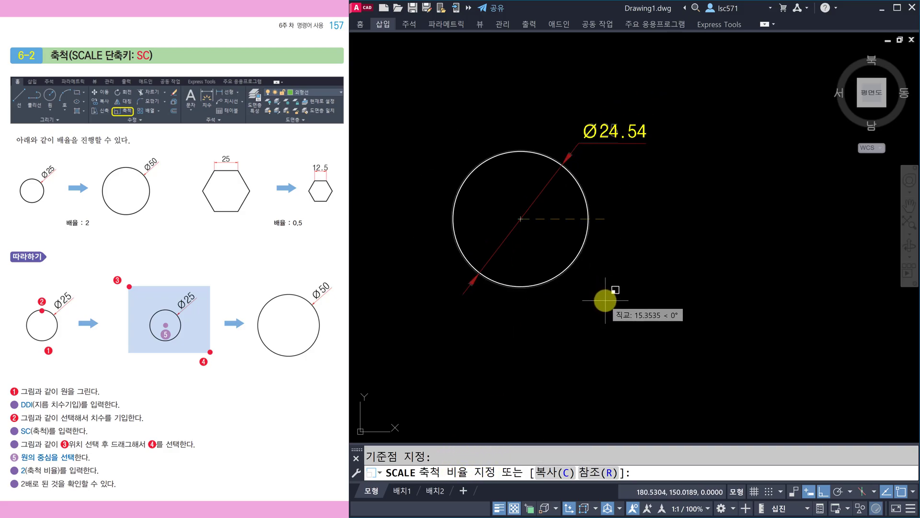
pyautogui.write('2')
pyautogui.press('Return')
pyautogui.press('Escape')
pyautogui.moveTo(602, 280); pyautogui.dragTo(639, 298, button='middle')
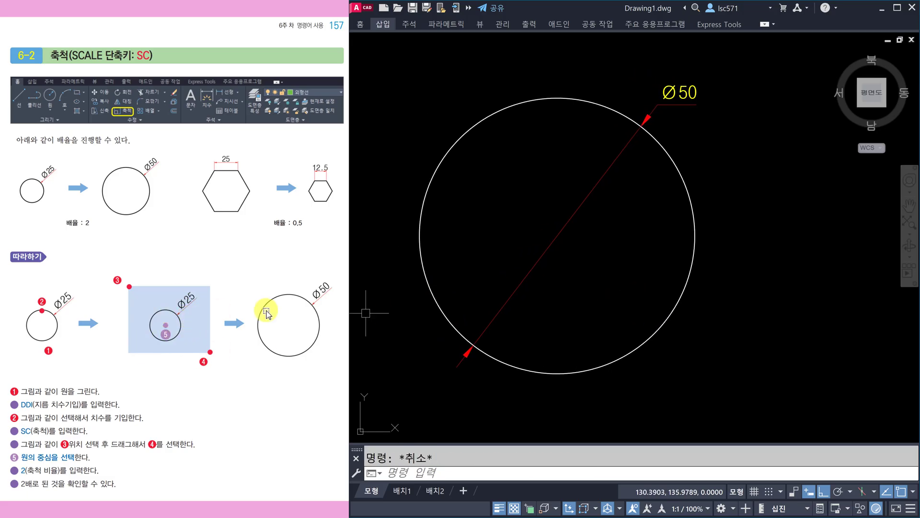
pyautogui.scroll(-3, 624, 248)
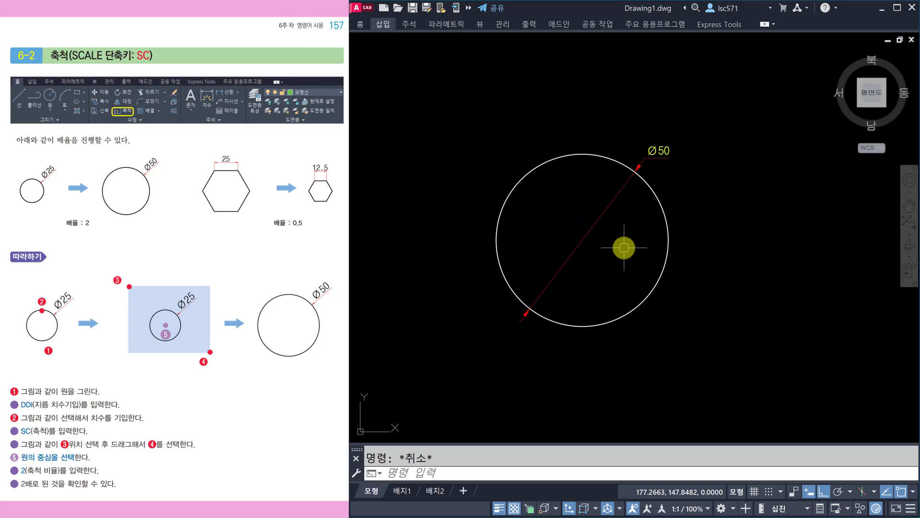
pyautogui.scroll(1, 624, 248)
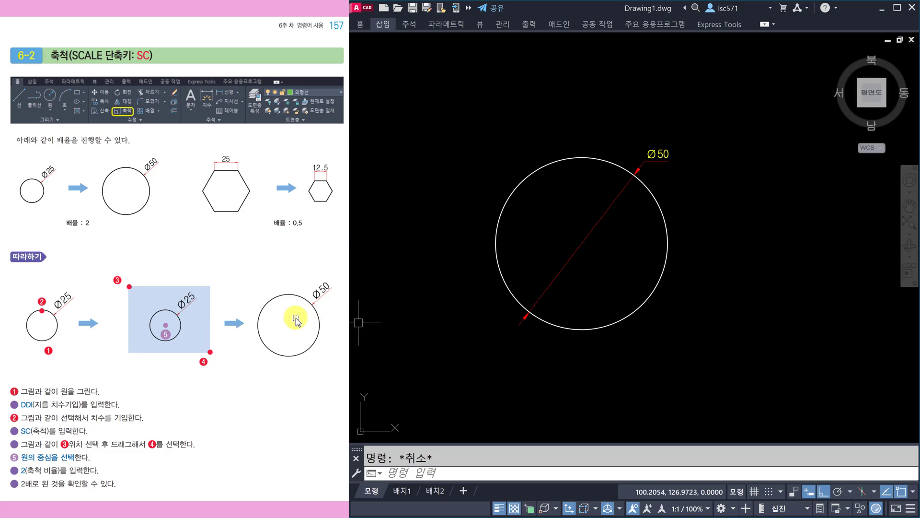
# Step: Page the textbook forward to the SCALE exercises on page 158 and erase the scaled circle with its dimension from the drawing
pyautogui.scroll(-1, 295, 317)
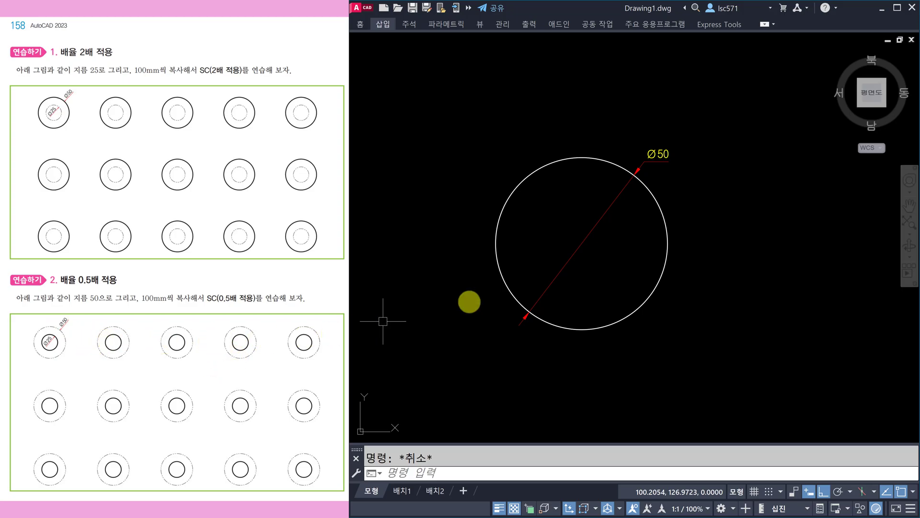
pyautogui.click(662, 248)
pyautogui.press('Escape')
pyautogui.write('e')
pyautogui.press('space')
pyautogui.click(705, 346)
pyautogui.click(532, 166)
pyautogui.press('space')
pyautogui.press('Escape')
# Step: Draw a circle of diameter 25 in the upper-left part of the empty drawing area, using the Diameter option
pyautogui.write('c')
pyautogui.press('space')
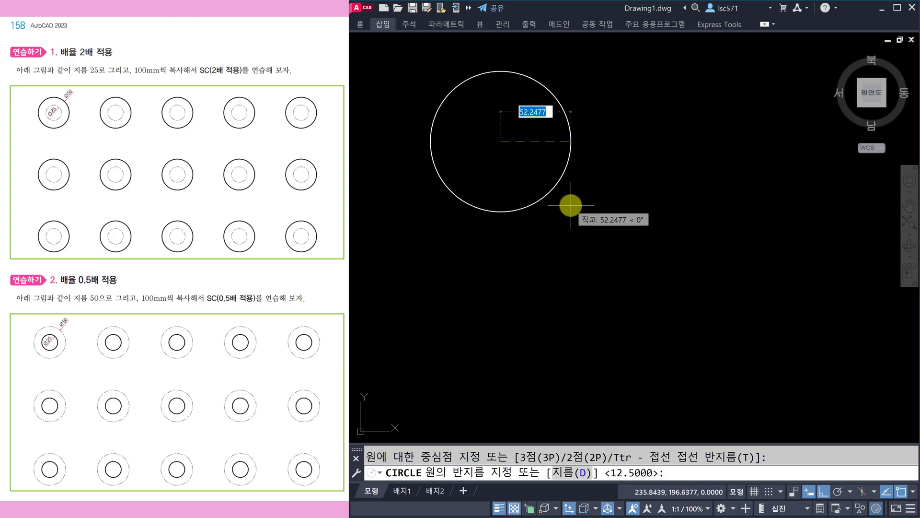
pyautogui.write('d')
pyautogui.press('Return')
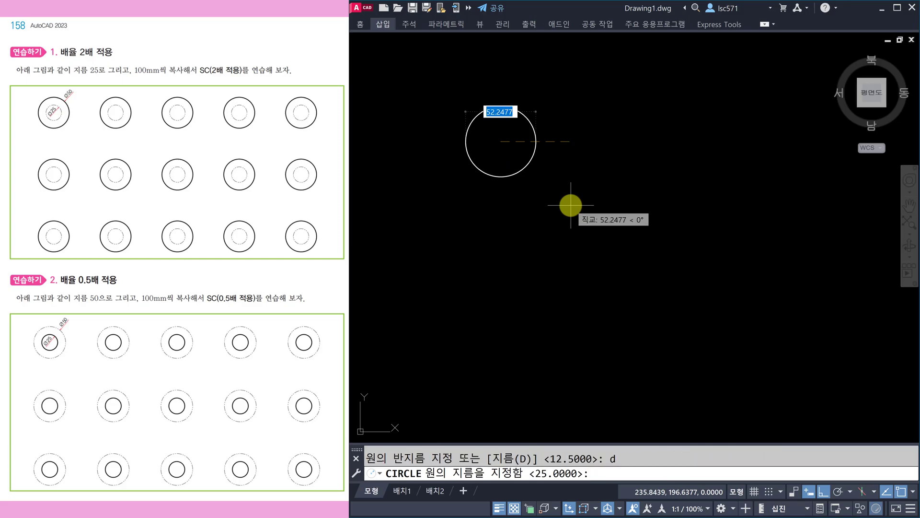
pyautogui.write('25')
pyautogui.press('Return')
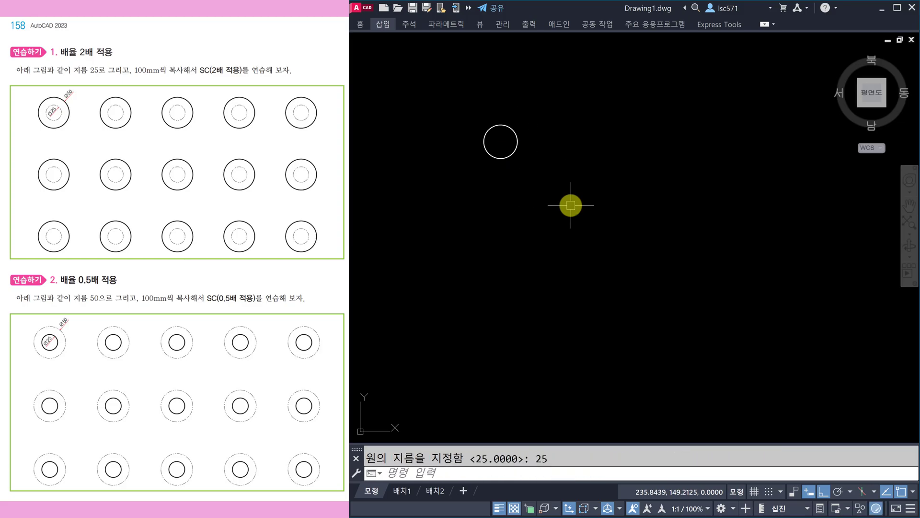
# Step: Add a diameter dimension to the new circle, with its text just outside the upper-right edge
pyautogui.write('ddi')
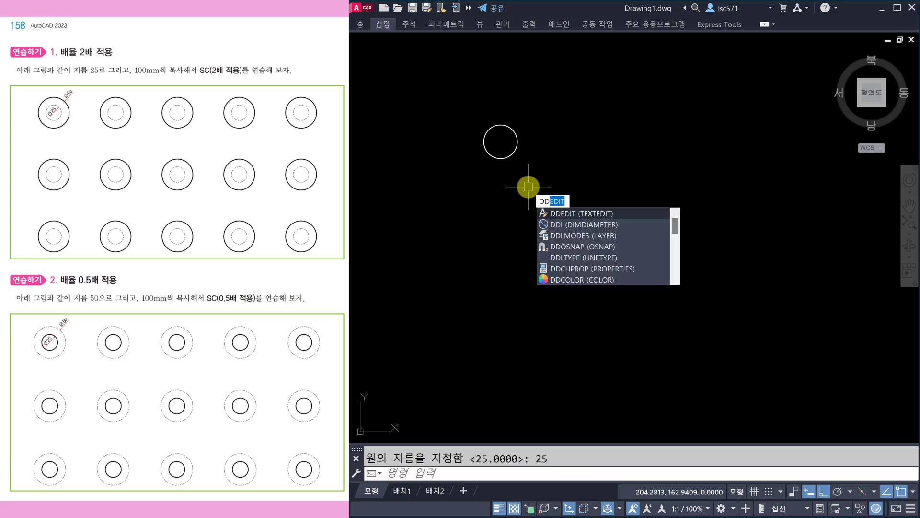
pyautogui.press('Return')
pyautogui.scroll(2, 515, 121)
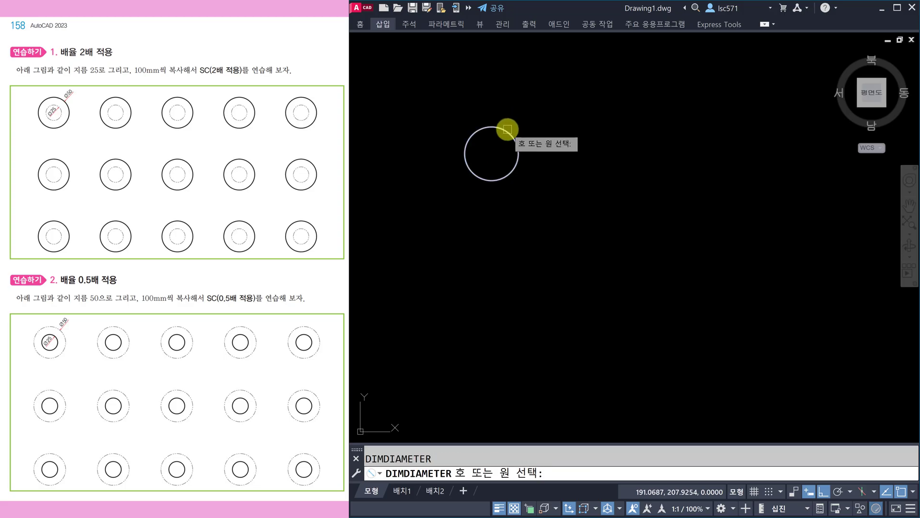
pyautogui.click(505, 128)
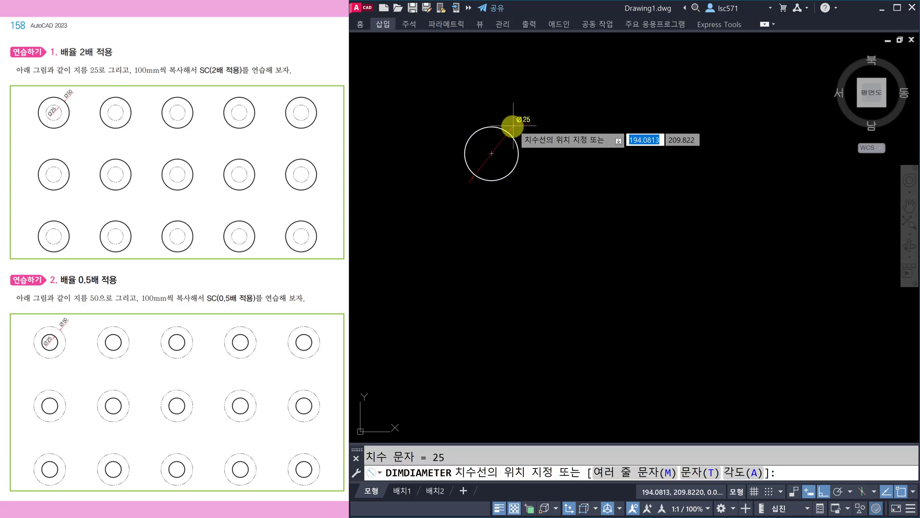
pyautogui.click(515, 126)
pyautogui.press('Escape')
# Step: Copy the dimensioned circle horizontally to the right at distances of 100, 200, 300 and 400 to form a row of five
pyautogui.write('co')
pyautogui.press('Return')
pyautogui.click(540, 208)
pyautogui.click(445, 102)
pyautogui.press('Return')
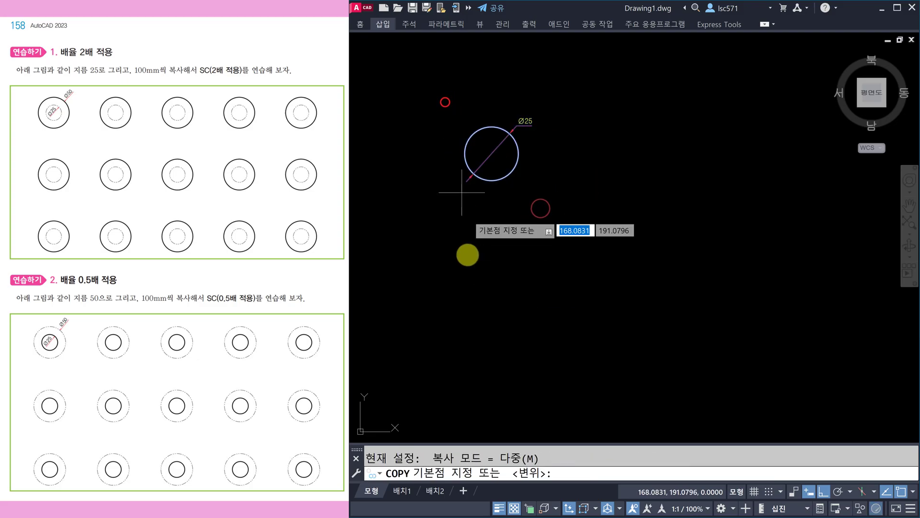
pyautogui.click(446, 253)
pyautogui.write('100')
pyautogui.press('Return')
pyautogui.write('200')
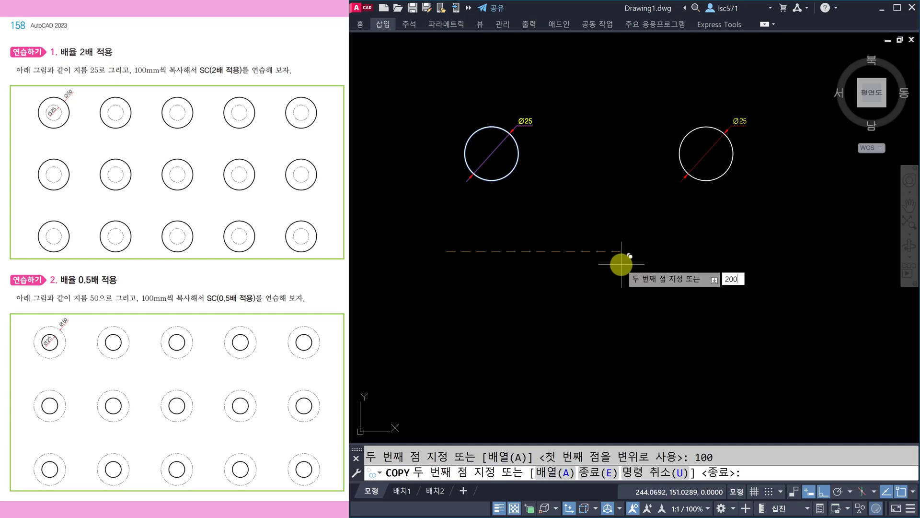
pyautogui.press('Return')
pyautogui.write('300')
pyautogui.press('Return')
pyautogui.write('400')
pyautogui.press('Return')
pyautogui.press('Escape')
# Step: Copy the whole row of dimensioned circles straight down at distances of 100 and 200 to form three rows
pyautogui.scroll(-4, 623, 264)
pyautogui.moveTo(684, 275)
pyautogui.mouseDown(button='middle')
pyautogui.moveTo(547, 267)
pyautogui.moveTo(553, 240)
pyautogui.mouseUp(button='middle')
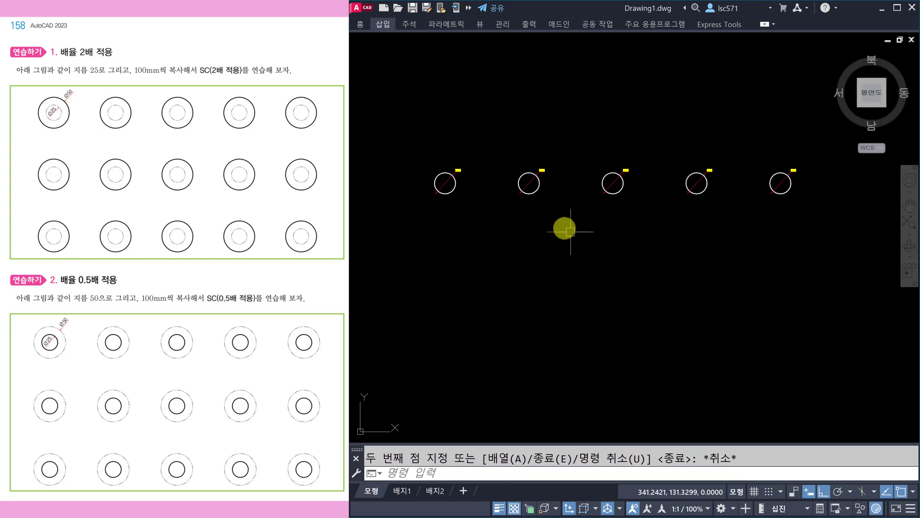
pyautogui.write('co')
pyautogui.press('Return')
pyautogui.click(833, 223)
pyautogui.click(407, 164)
pyautogui.press('Return')
pyautogui.click(479, 214)
pyautogui.write('100')
pyautogui.press('Return')
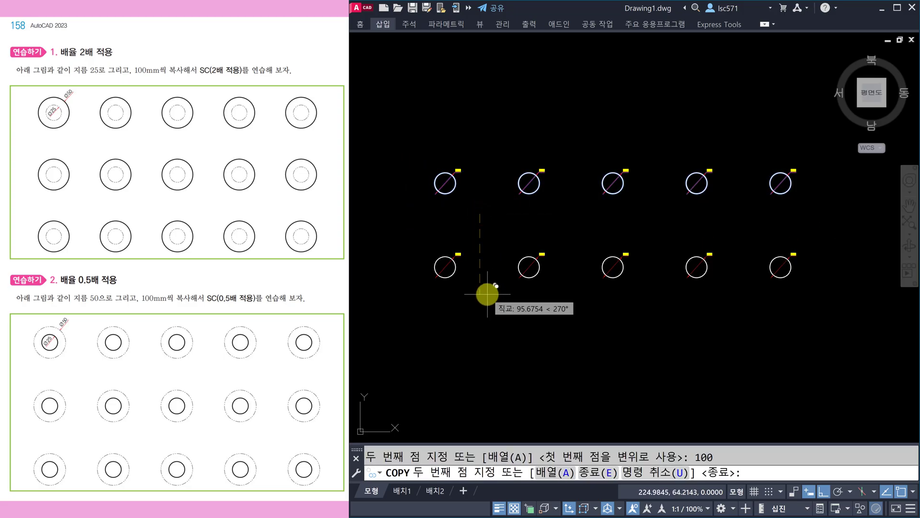
pyautogui.write('200')
pyautogui.press('Return')
pyautogui.press('Escape')
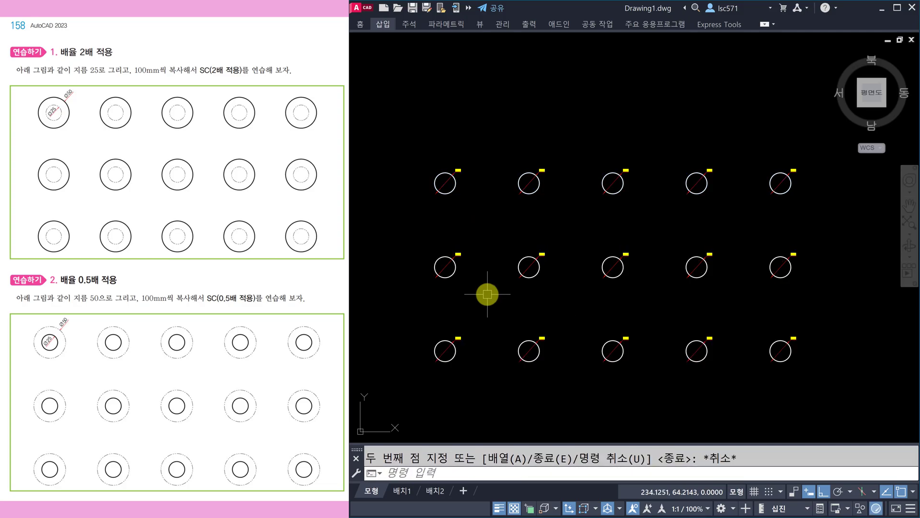
# Step: Scale the first circle of the top row and its dimension by a factor of 2 about the circle's center
pyautogui.write('z')
pyautogui.press('Return')
pyautogui.click(408, 146)
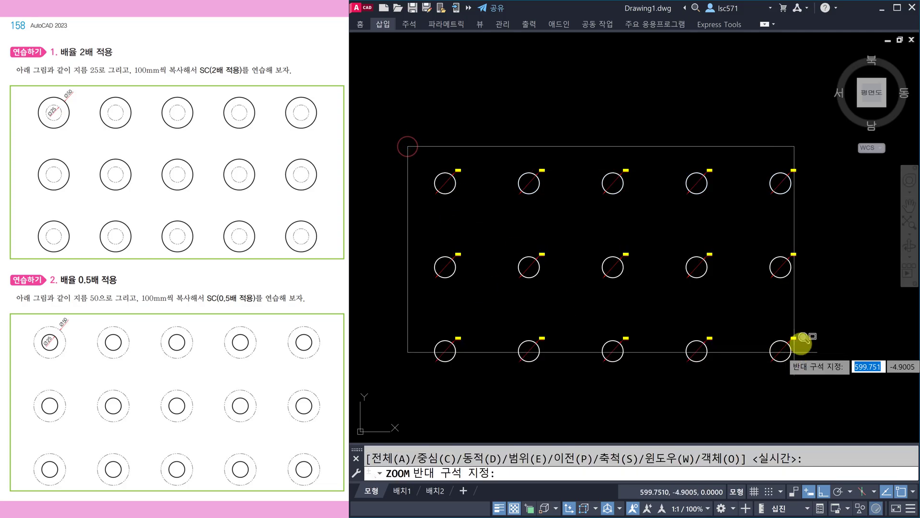
pyautogui.click(801, 341)
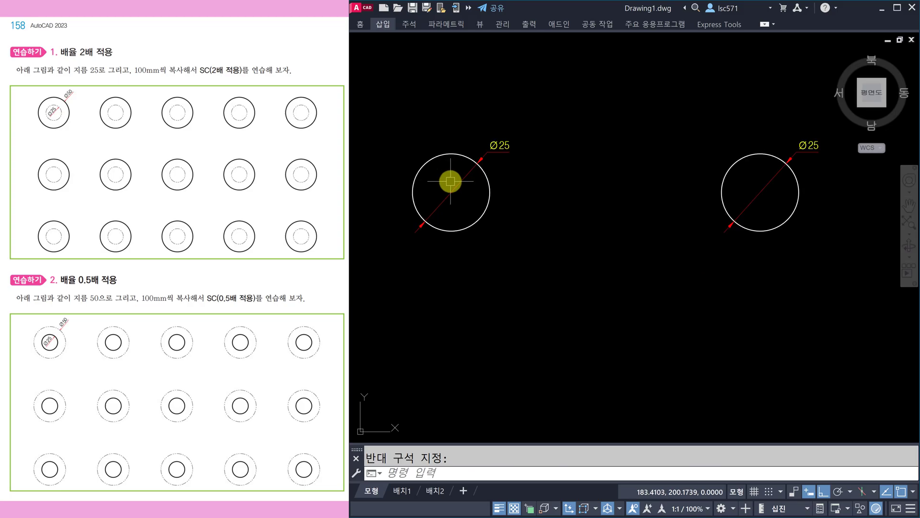
pyautogui.press('Escape')
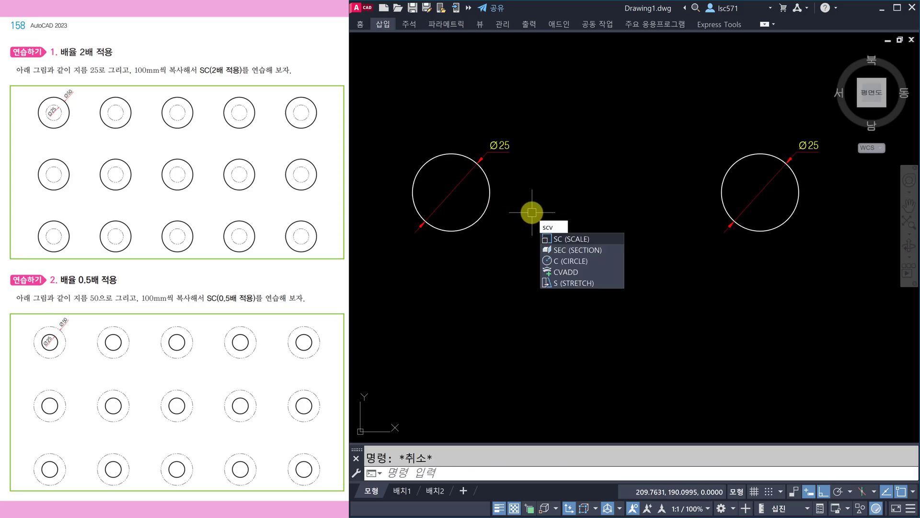
pyautogui.press('Escape')
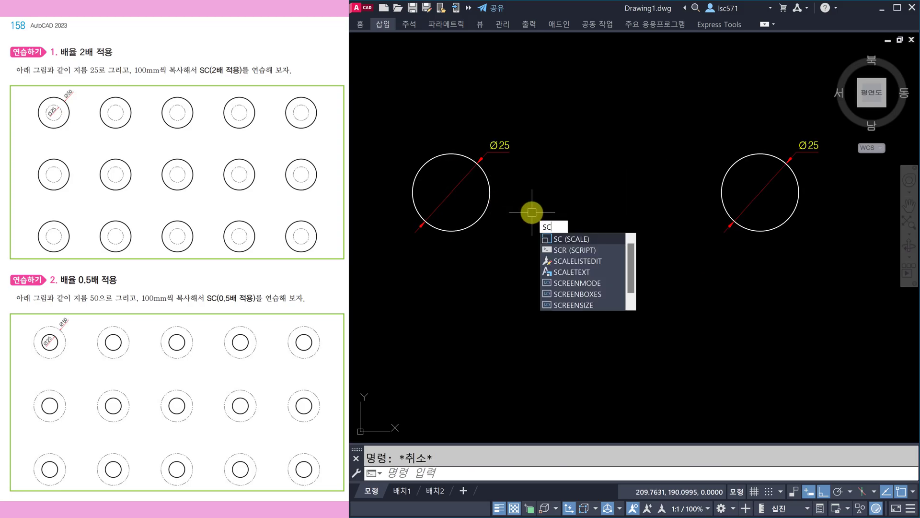
pyautogui.write('SC')
pyautogui.press('Return')
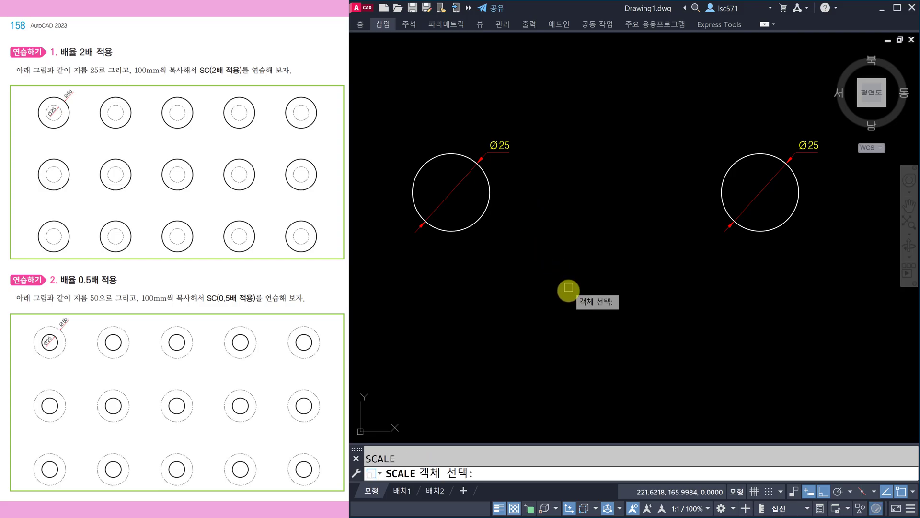
pyautogui.click(569, 291)
pyautogui.click(384, 111)
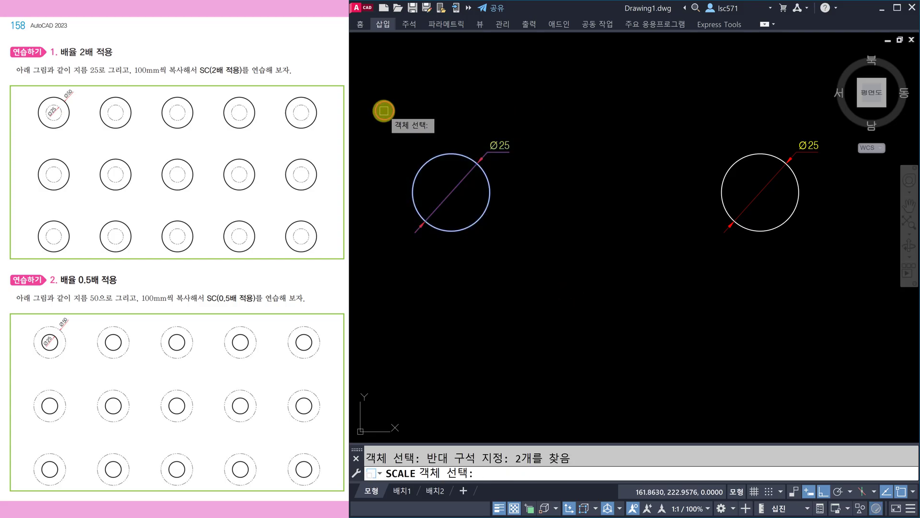
pyautogui.press('Return')
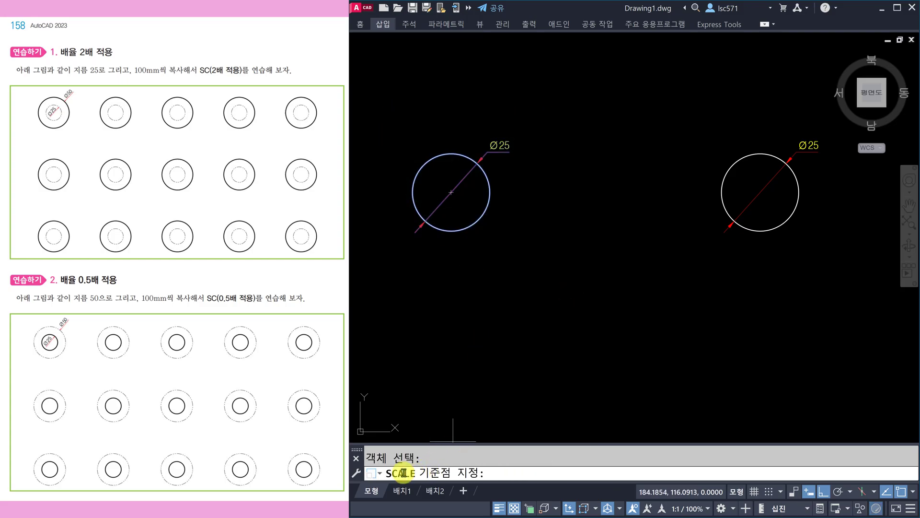
pyautogui.click(451, 193)
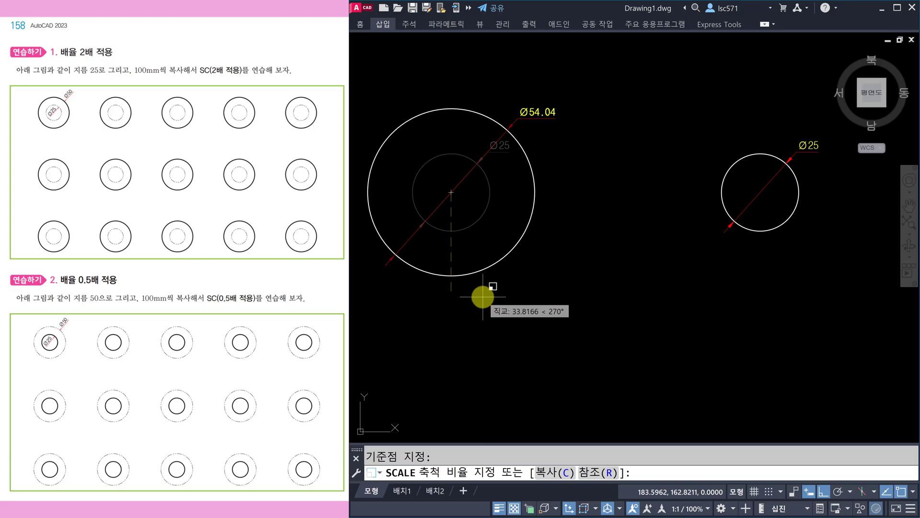
pyautogui.write('2')
pyautogui.press('Return')
pyautogui.scroll(-4, 478, 280)
pyautogui.moveTo(479, 279)
pyautogui.mouseDown(button='middle')
pyautogui.moveTo(604, 297)
pyautogui.moveTo(612, 275)
pyautogui.mouseUp(button='middle')
pyautogui.scroll(-1, 644, 300)
pyautogui.scroll(1, 557, 254)
pyautogui.scroll(-1, 555, 249)
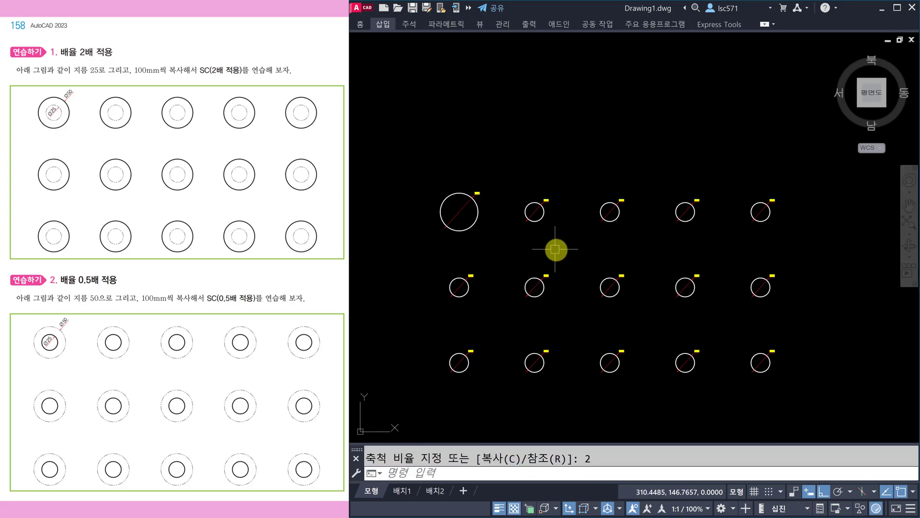
# Step: Scale the second circle of the top row and its diameter dimension by a factor of 2 about the circle's center
pyautogui.moveTo(555, 249); pyautogui.dragTo(542, 220, button='middle')
pyautogui.write('z')
pyautogui.press('Return')
pyautogui.click(380, 129)
pyautogui.click(801, 376)
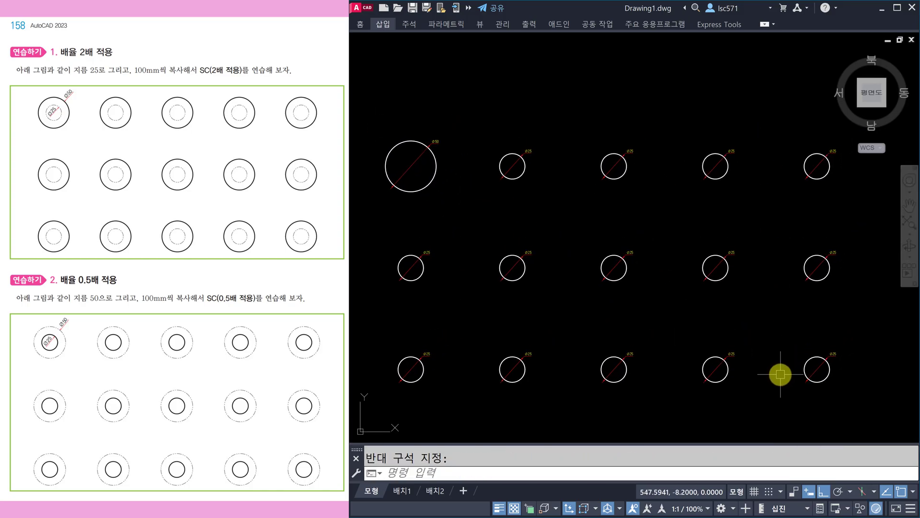
pyautogui.write('sc')
pyautogui.press('Return')
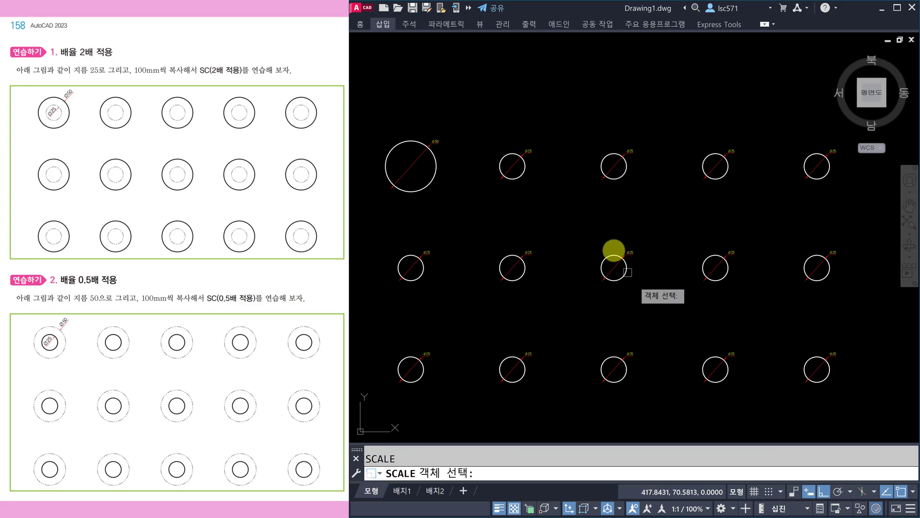
pyautogui.click(560, 199)
pyautogui.click(483, 134)
pyautogui.press('Return')
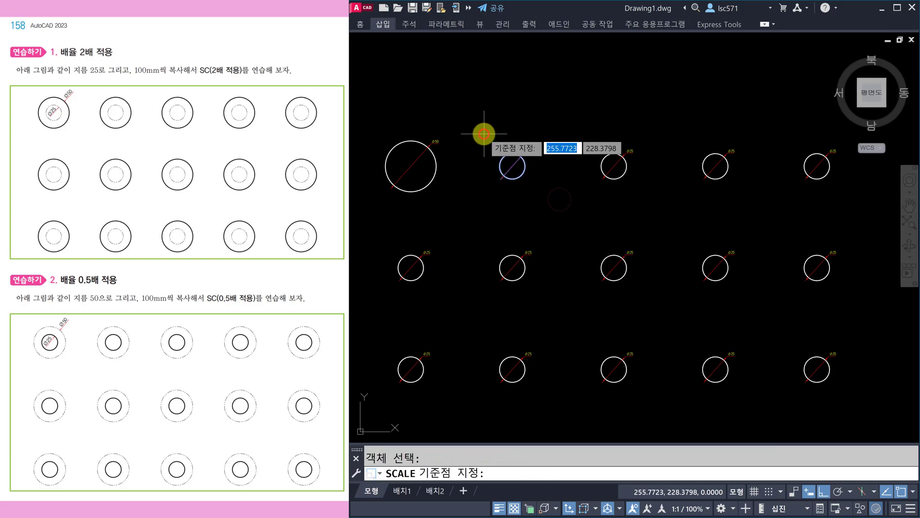
pyautogui.click(513, 169)
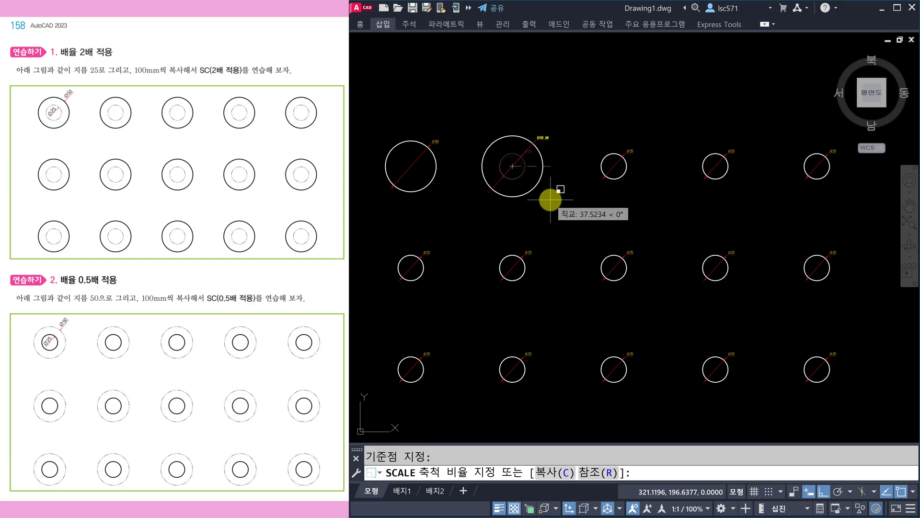
pyautogui.write('2')
pyautogui.press('Return')
pyautogui.press('Escape')
# Step: Scale the third circle of the top row and its diameter dimension by a factor of 2 about the circle's center
pyautogui.press('Return')
pyautogui.click(646, 207)
pyautogui.click(589, 118)
pyautogui.press('Return')
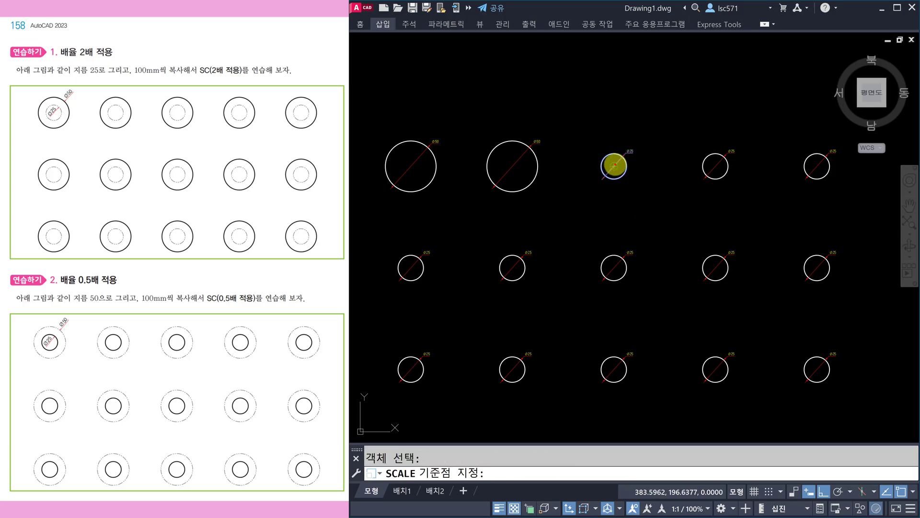
pyautogui.click(614, 166)
pyautogui.write('2')
pyautogui.press('Return')
pyautogui.press('Escape')
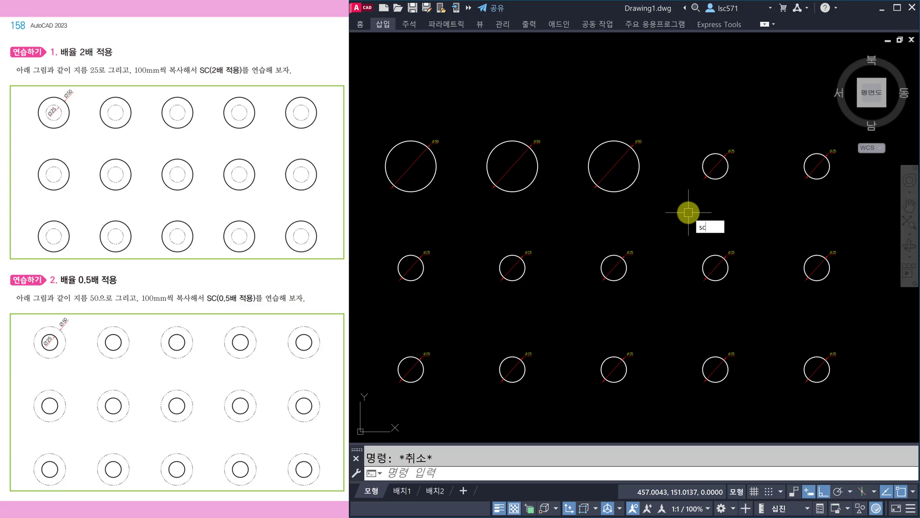
# Step: Scale the fourth circle of the top row and its diameter dimension by a factor of 2 about the circle's center
pyautogui.write('sc')
pyautogui.press('Return')
pyautogui.click(760, 201)
pyautogui.click(693, 128)
pyautogui.press('Return')
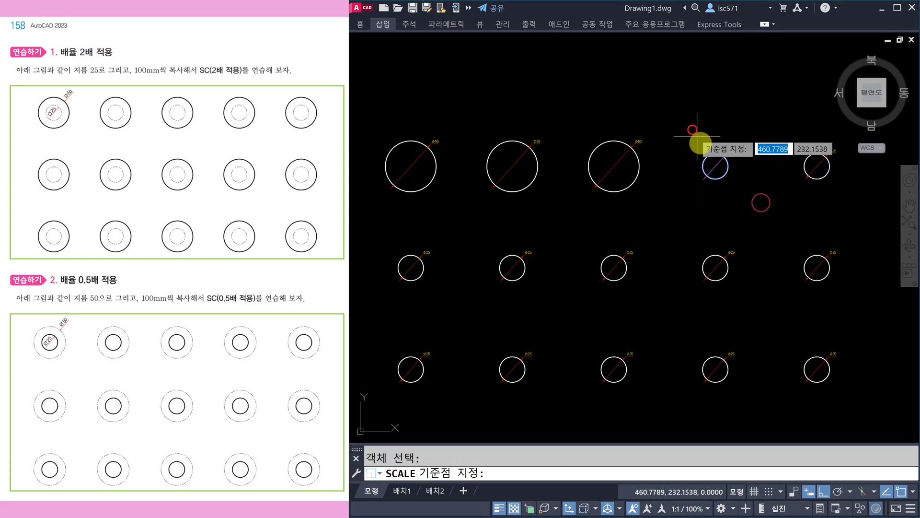
pyautogui.click(716, 166)
pyautogui.write('2')
pyautogui.press('Return')
pyautogui.press('Escape')
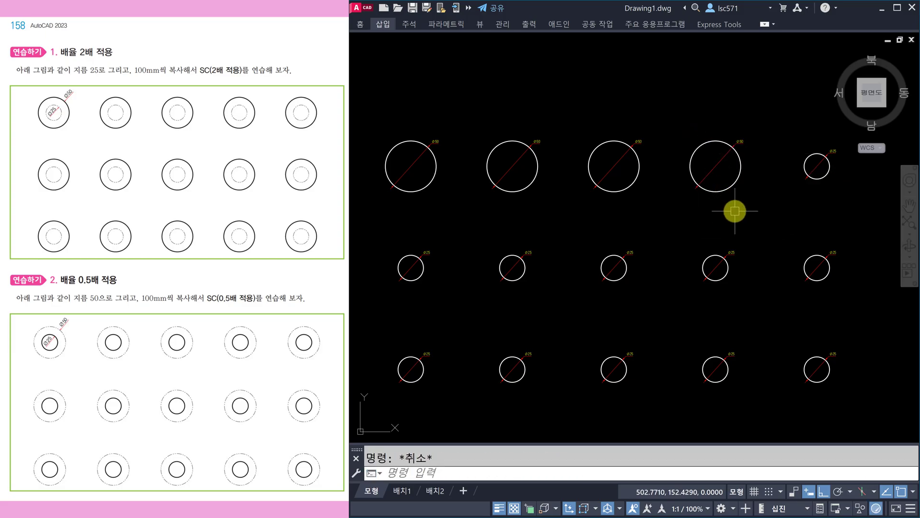
# Step: Scale the fifth circle of the top row and its diameter dimension by a factor of 2 about the circle's center
pyautogui.write('sc')
pyautogui.press('Return')
pyautogui.click(842, 199)
pyautogui.click(793, 134)
pyautogui.press('Return')
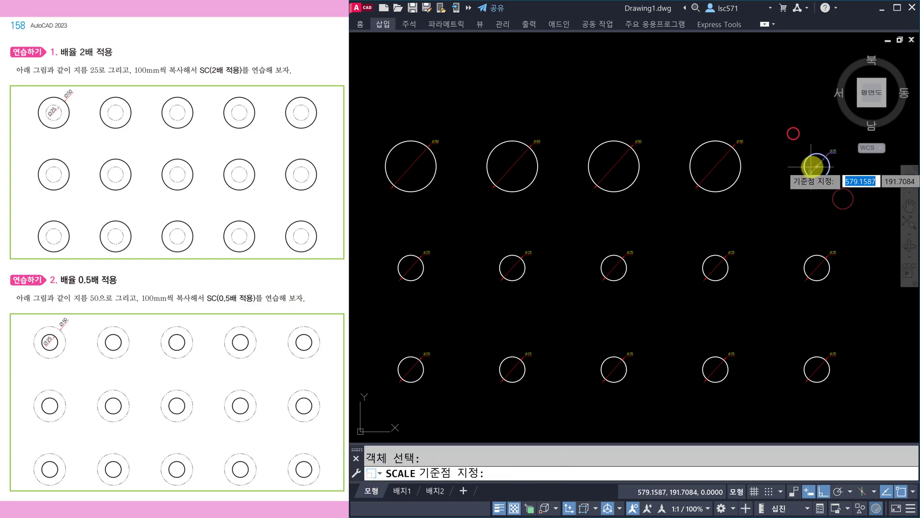
pyautogui.click(817, 166)
pyautogui.write('2')
pyautogui.press('Return')
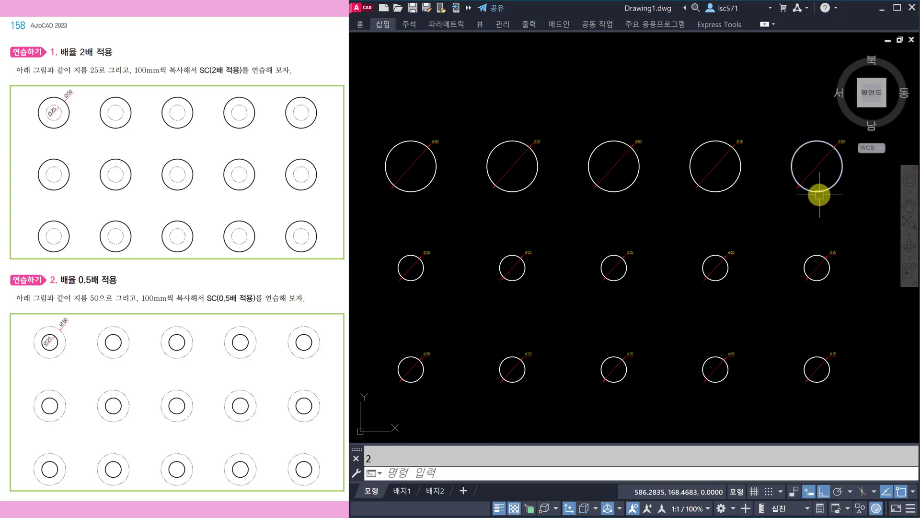
pyautogui.press('Escape')
# Step: Scale the enlarged first circle of the top row and its dimension by a factor of .5 about the circle's center
pyautogui.moveTo(833, 248)
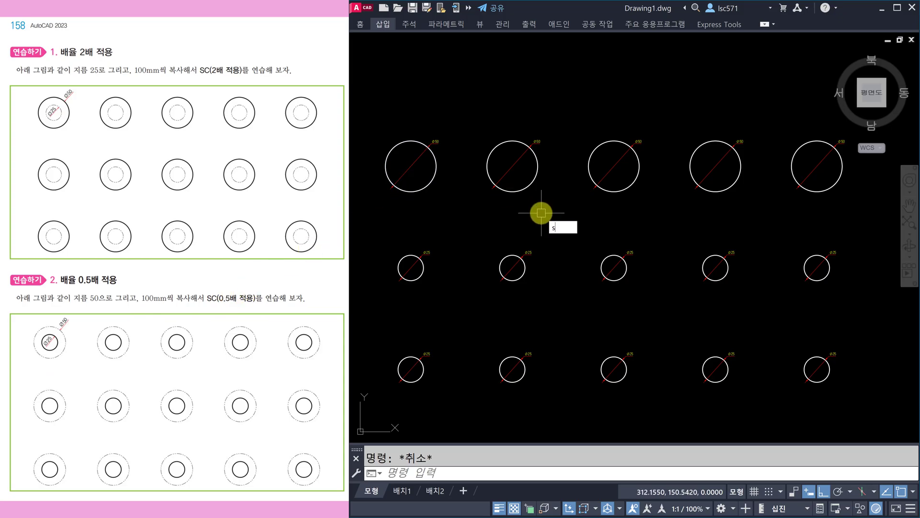
pyautogui.write('c')
pyautogui.press('Return')
pyautogui.click(462, 214)
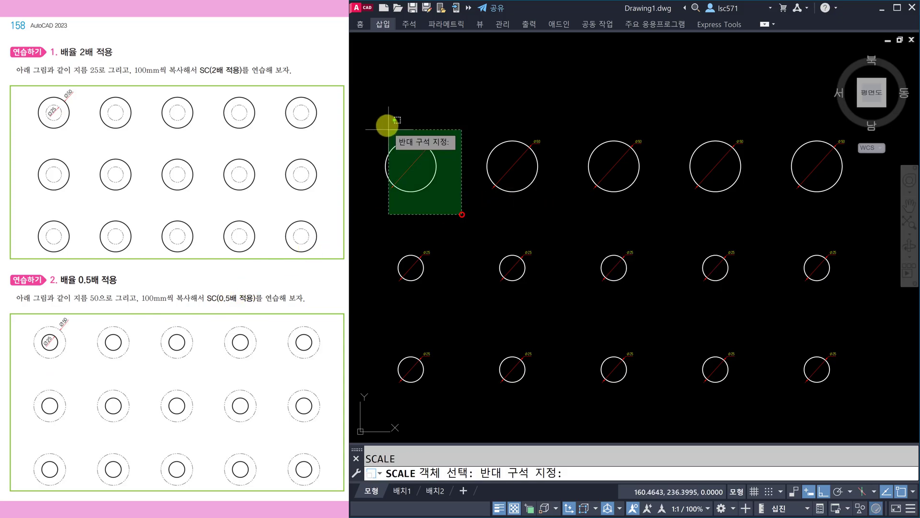
pyautogui.click(373, 117)
pyautogui.press('Return')
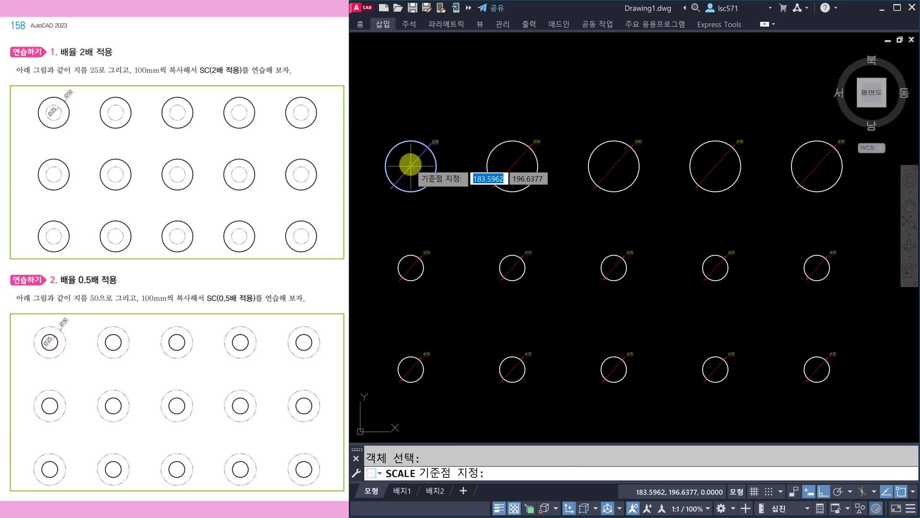
pyautogui.click(410, 164)
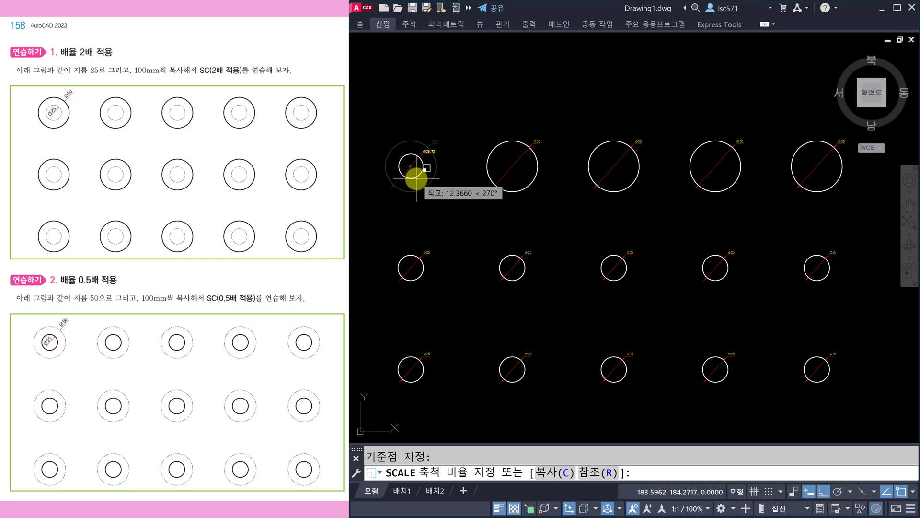
pyautogui.write('.5')
pyautogui.press('Return')
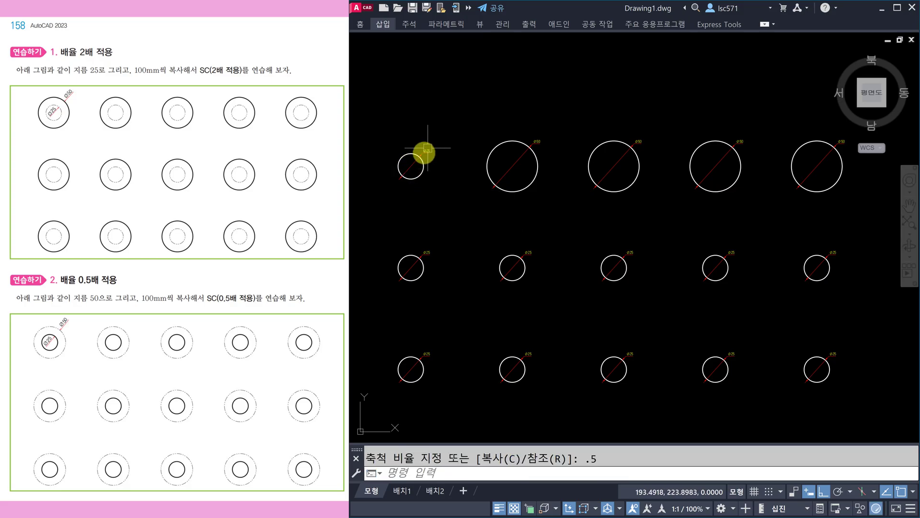
pyautogui.scroll(5, 407, 166)
pyautogui.scroll(-5, 397, 166)
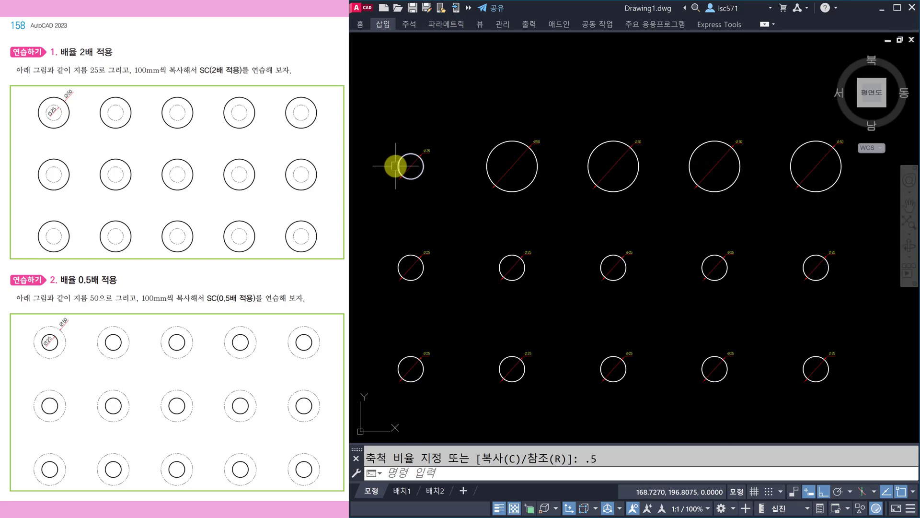
# Step: Scale the enlarged second circle of the top row and its dimension by a factor of .5 about the circle's center
pyautogui.moveTo(591, 227); pyautogui.dragTo(564, 229, button='middle')
pyautogui.press('Escape')
pyautogui.write('sc')
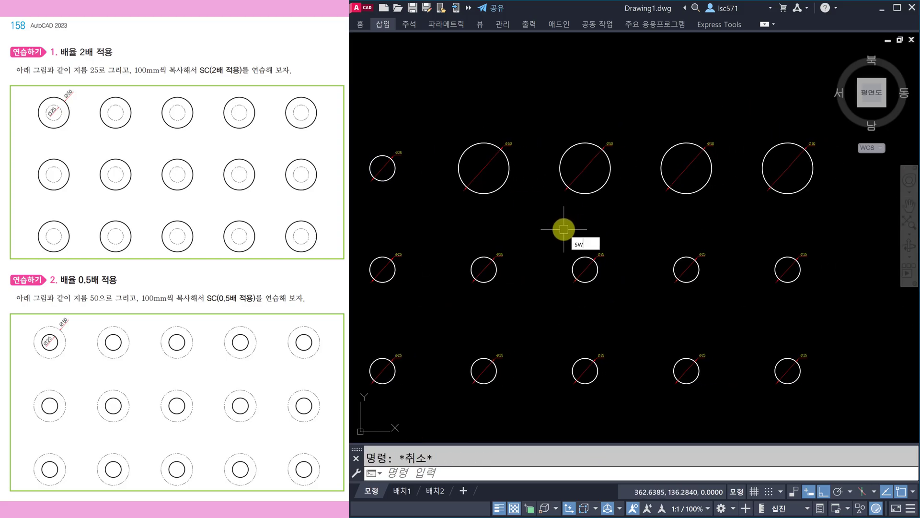
pyautogui.press('Return')
pyautogui.click(534, 218)
pyautogui.click(451, 107)
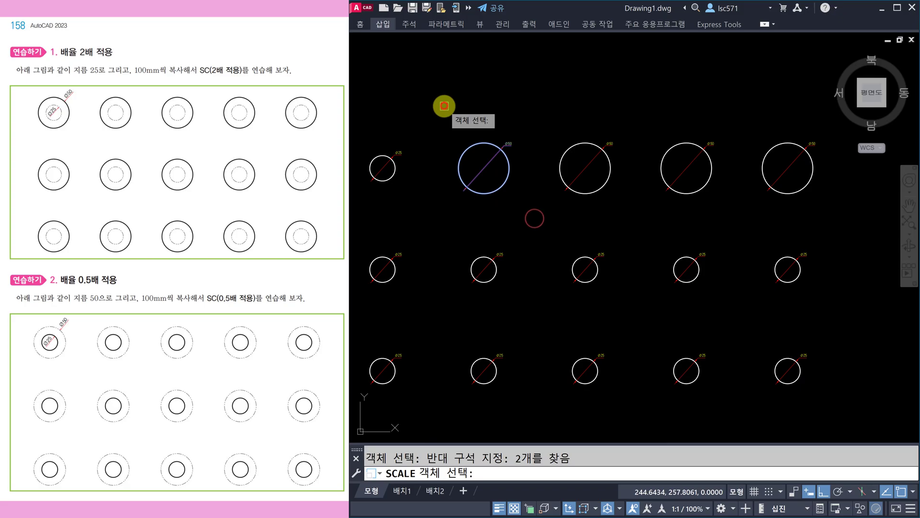
pyautogui.press('Return')
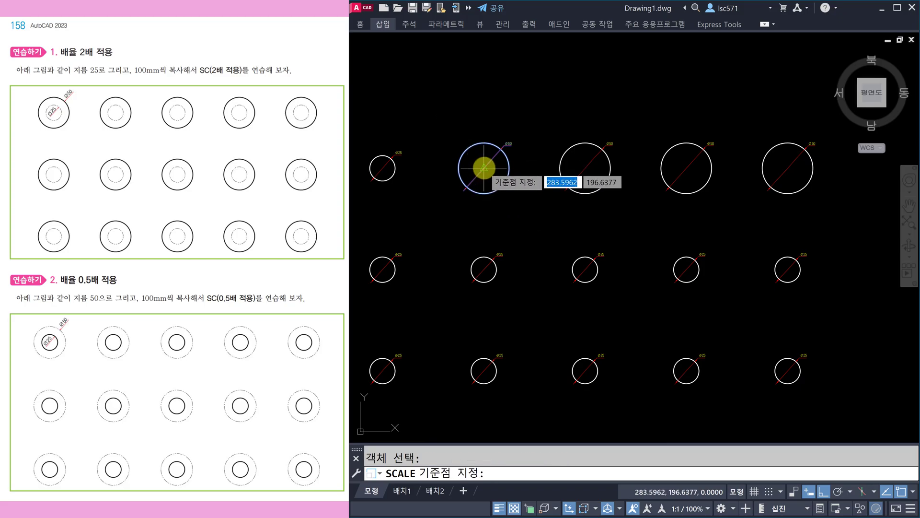
pyautogui.click(484, 168)
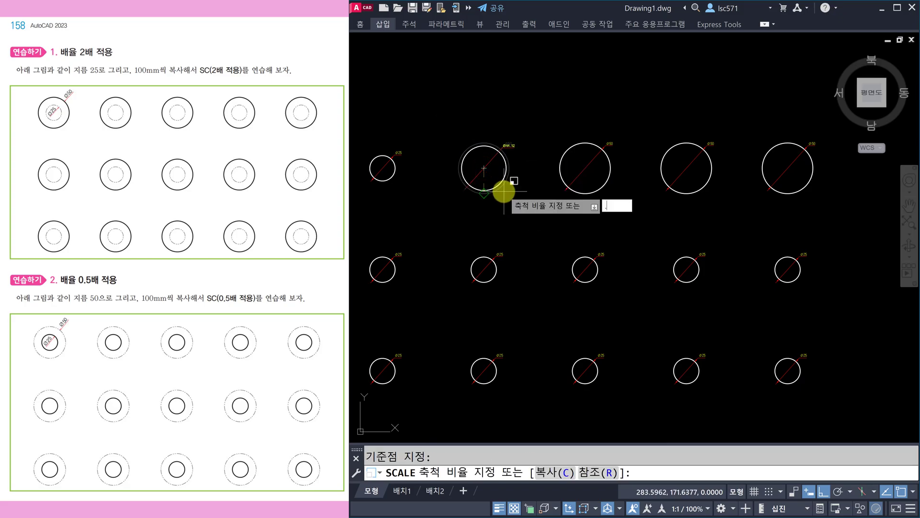
pyautogui.write('.5')
pyautogui.press('Return')
pyautogui.press('Escape')
# Step: Scale the enlarged third circle of the top row and its dimension by a factor of .5 about the circle's center
pyautogui.write('sc')
pyautogui.press('Return')
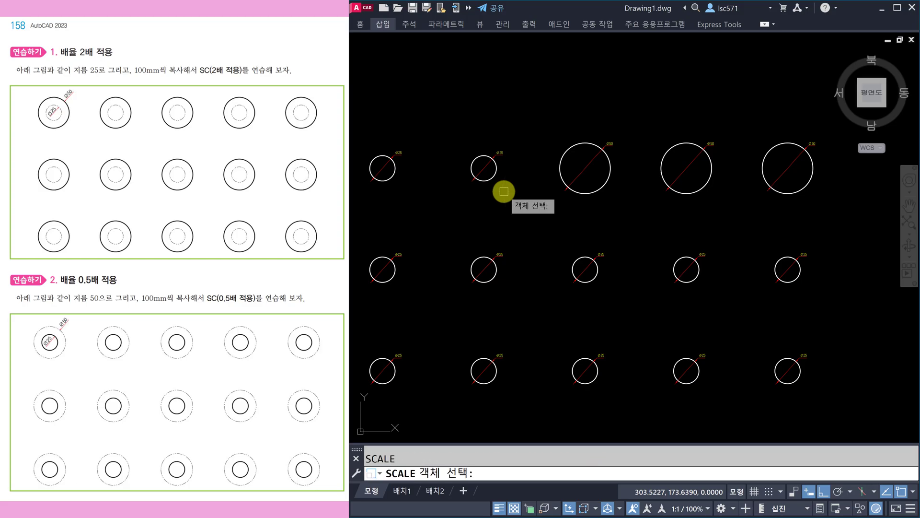
pyautogui.click(633, 204)
pyautogui.click(554, 139)
pyautogui.press('Return')
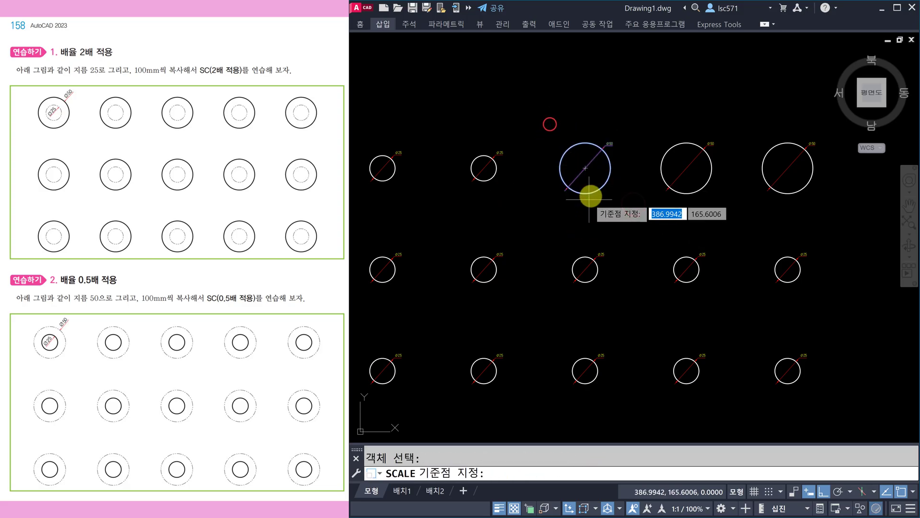
pyautogui.click(585, 168)
pyautogui.click(583, 182)
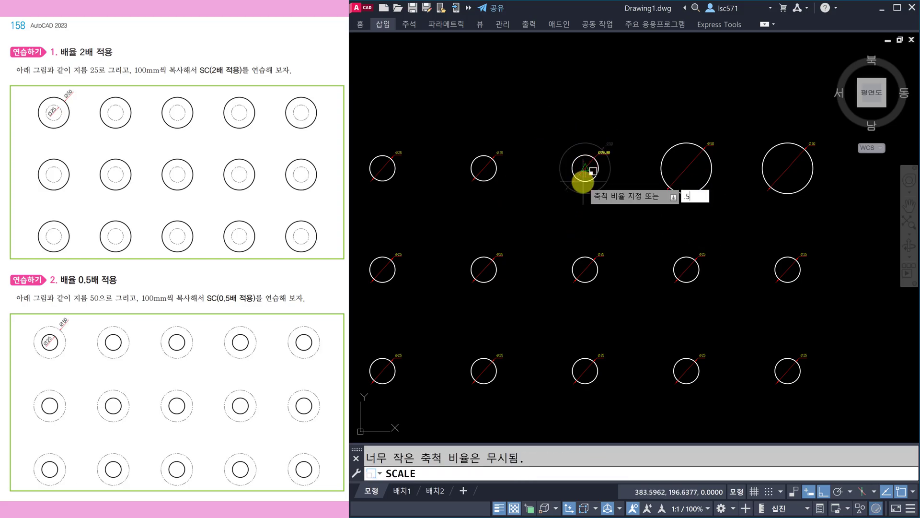
pyautogui.write('.5')
pyautogui.press('Return')
# Step: Scale the enlarged fourth circle of the top row and its dimension by a factor of .5 about the circle's center
pyautogui.press('Return')
pyautogui.click(742, 216)
pyautogui.click(654, 114)
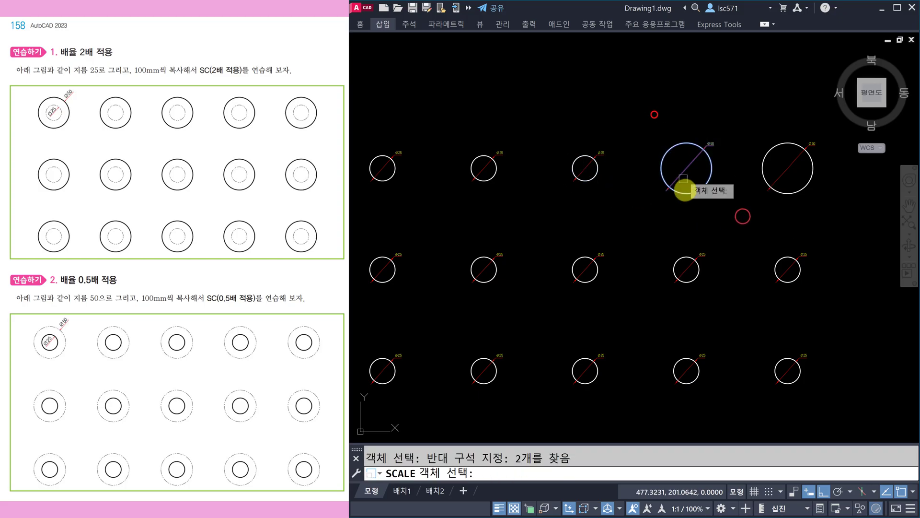
pyautogui.press('Return')
pyautogui.click(686, 168)
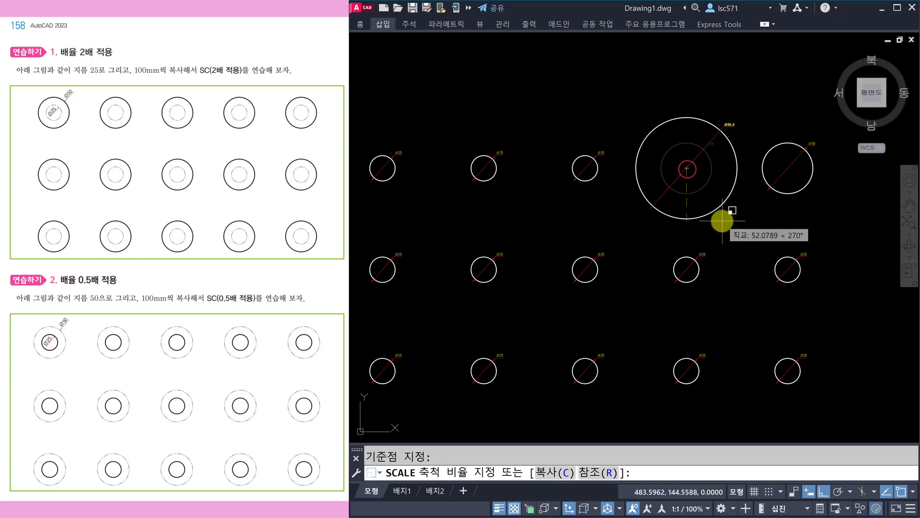
pyautogui.write('.5')
pyautogui.press('Return')
# Step: Scale the enlarged fifth circle of the top row and its dimension by a factor of 0.5 about the circle's center
pyautogui.press('Return')
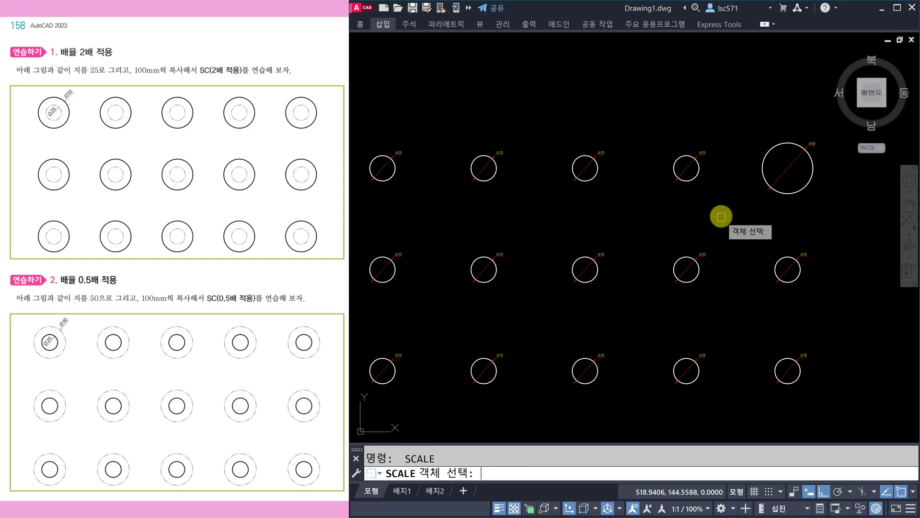
pyautogui.click(821, 208)
pyautogui.click(758, 130)
pyautogui.press('Return')
pyautogui.click(788, 168)
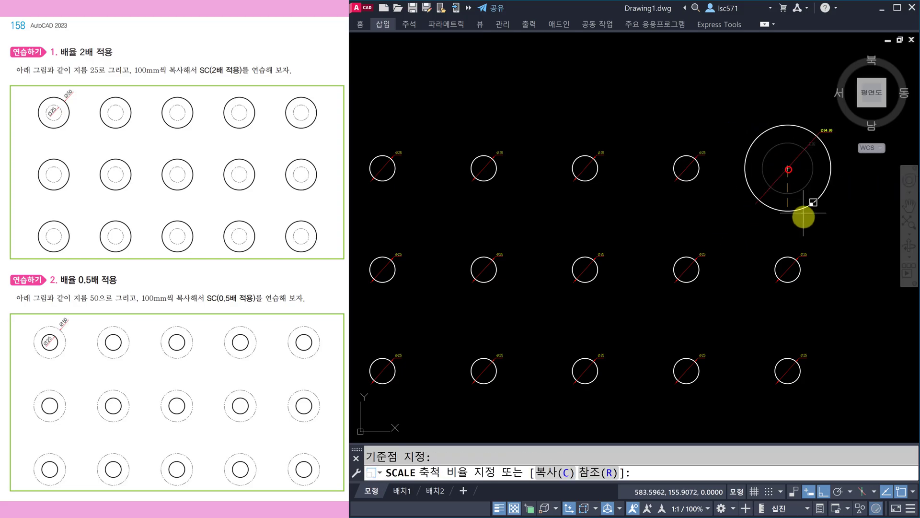
pyautogui.write('0.')
pyautogui.press('Escape')
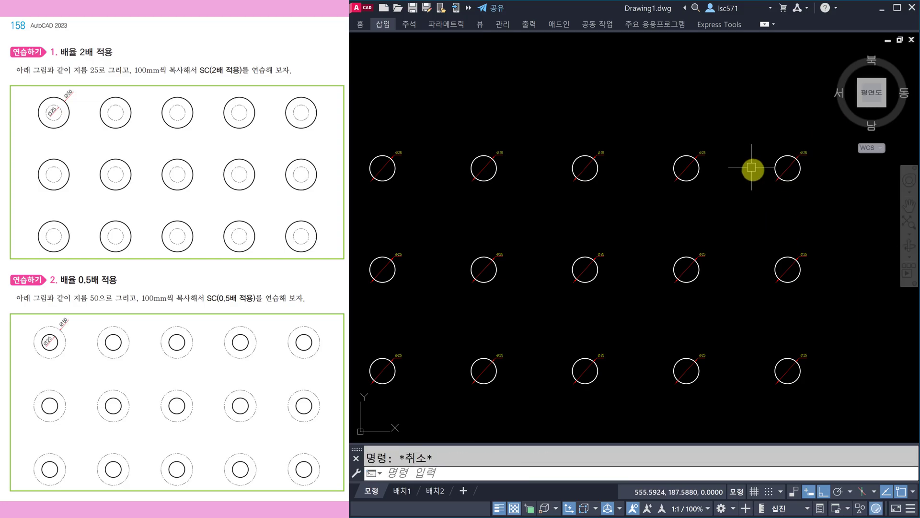
pyautogui.moveTo(654, 214); pyautogui.dragTo(668, 210, button='middle')
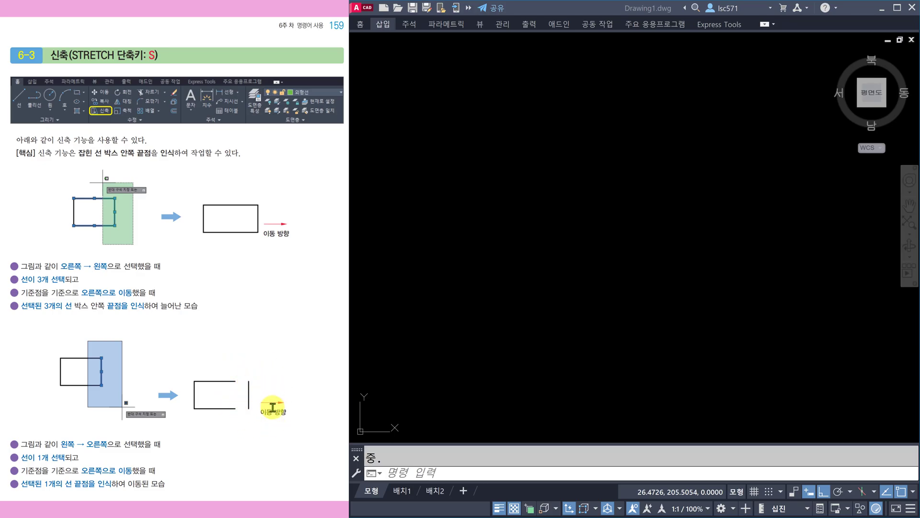
# Step: Turn the textbook pages from the STRETCH explanation to the follow-along exercises on page 161
pyautogui.scroll(-1, 231, 334)
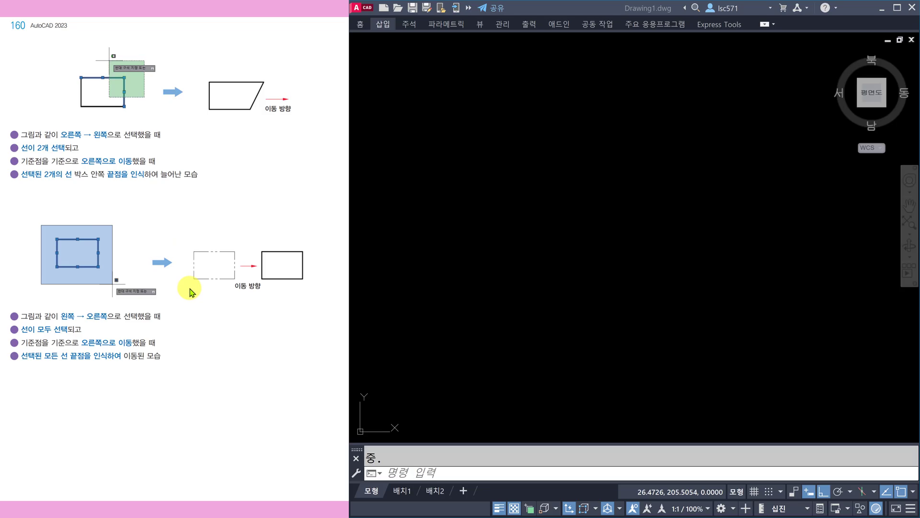
pyautogui.scroll(-1, 191, 290)
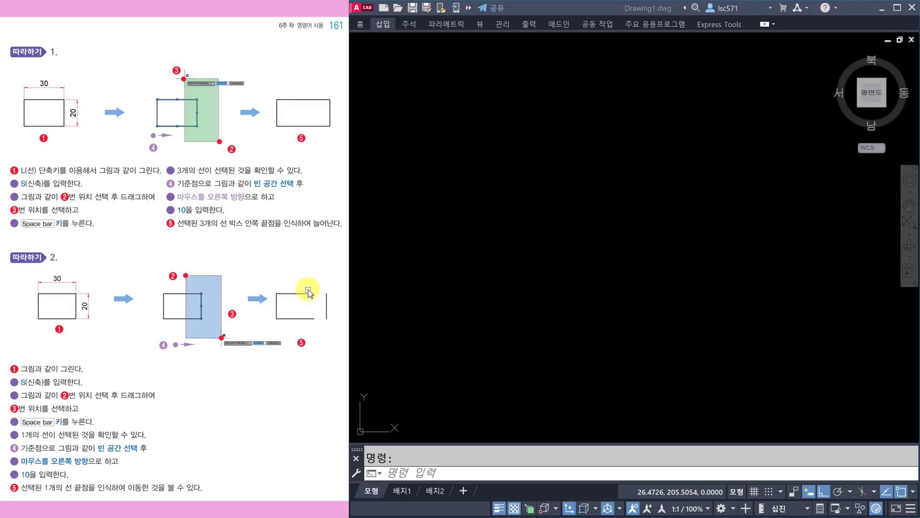
pyautogui.click(462, 264)
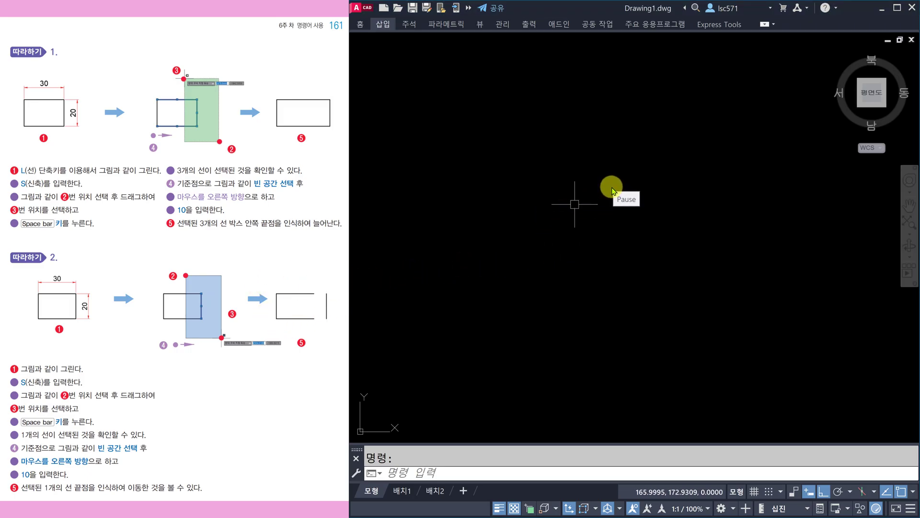
pyautogui.click(522, 187)
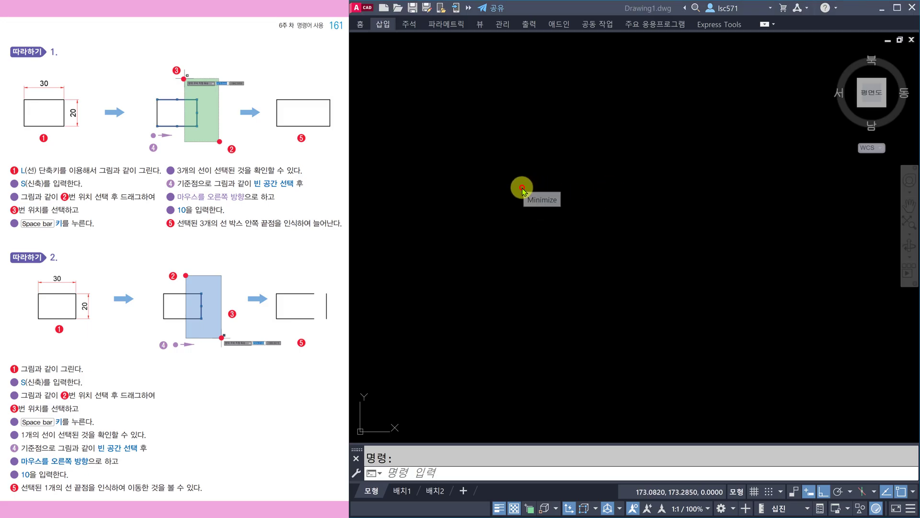
pyautogui.click(499, 193)
pyautogui.press('Escape')
# Step: Draw a vertical line 20 units long downward in the upper middle of the empty drawing
pyautogui.write('l')
pyautogui.press('space')
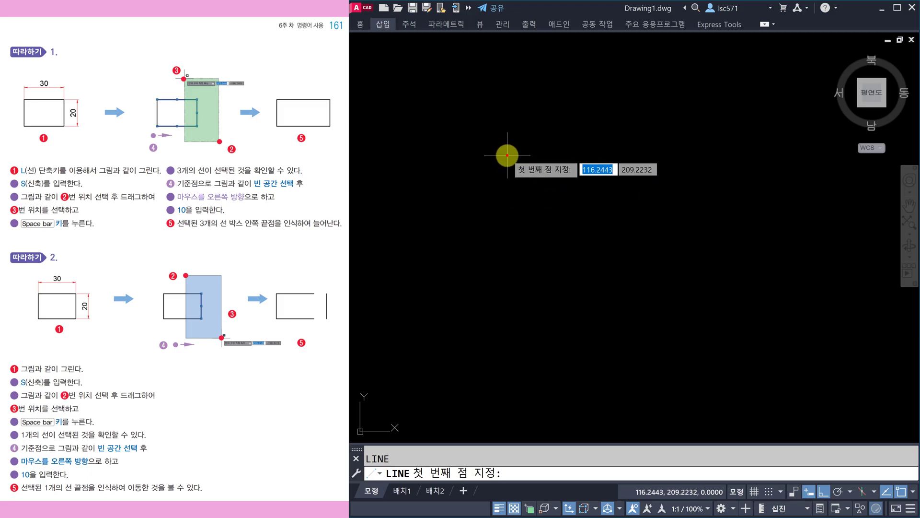
pyautogui.click(507, 154)
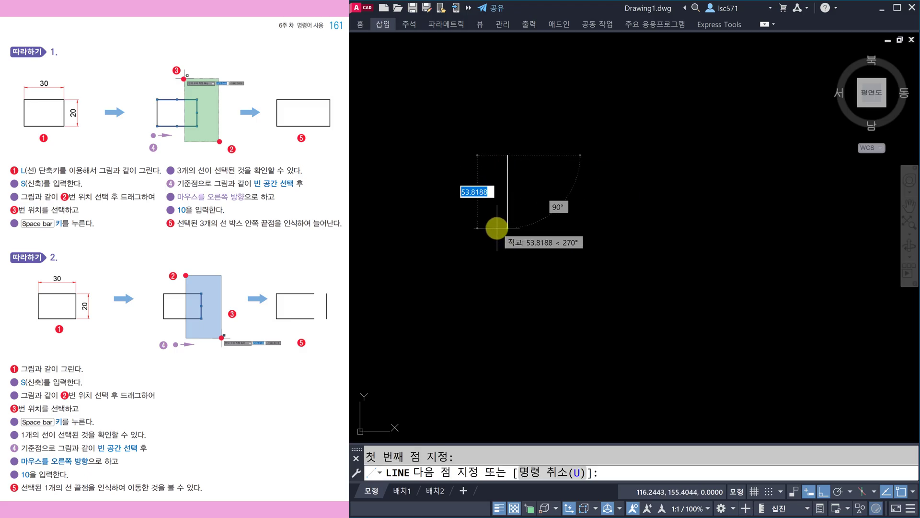
pyautogui.write('20')
pyautogui.press('Return')
pyautogui.press('Escape')
pyautogui.scroll(5, 531, 166)
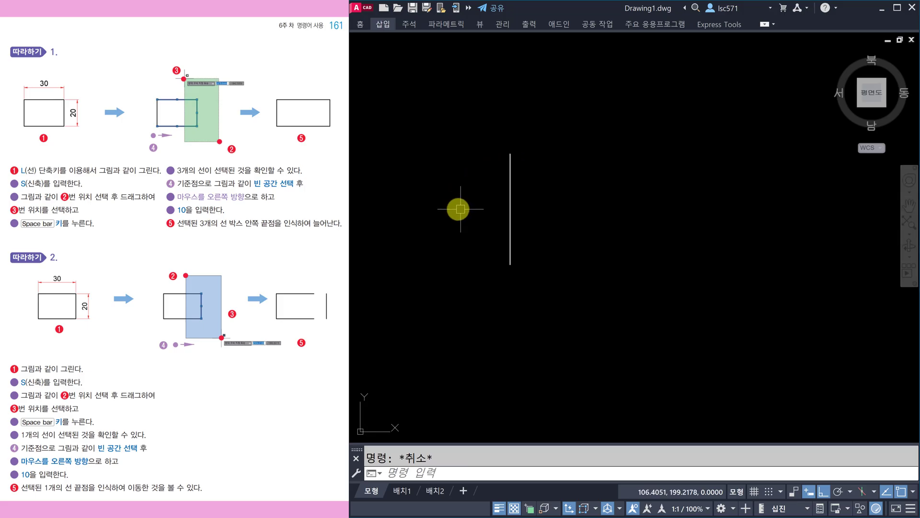
# Step: Try to grip-edit the vertical line from its upper endpoint and undo the change
pyautogui.click(510, 207)
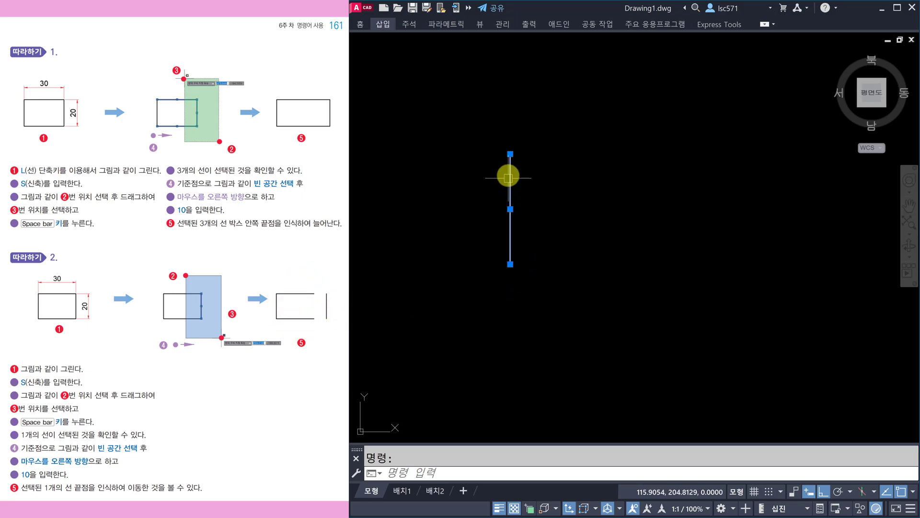
pyautogui.click(510, 154)
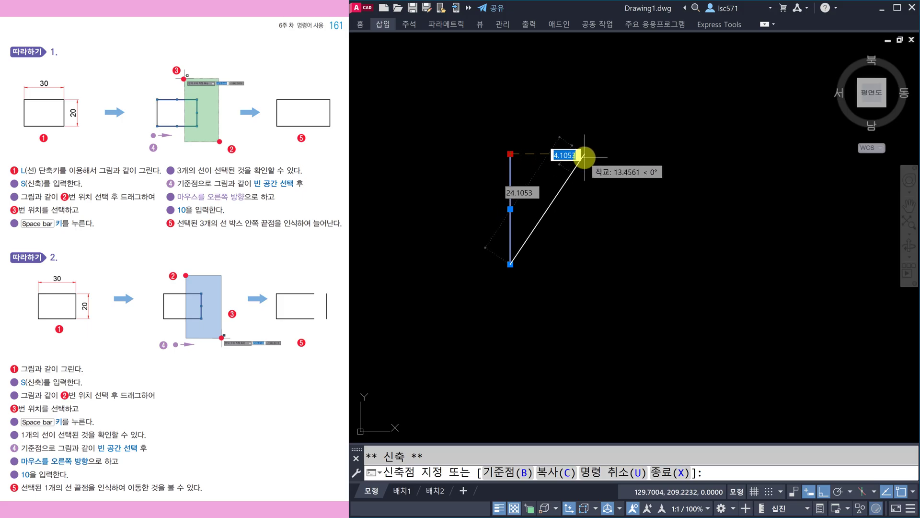
pyautogui.press('Escape')
pyautogui.press('Escape')
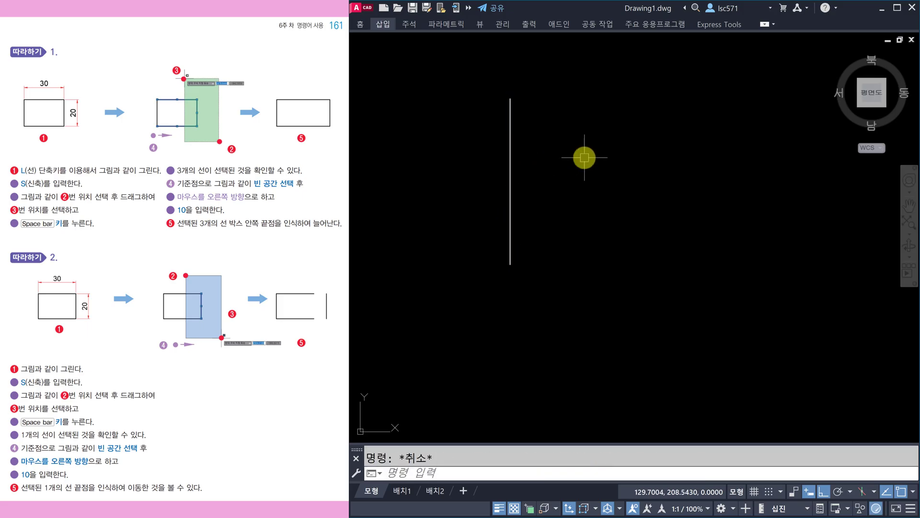
pyautogui.hotkey('ctrl', 'z')
pyautogui.press('Escape')
# Step: Try to grip-stretch the line's upper endpoint to the right with a value of 10 and undo it
pyautogui.click(507, 162)
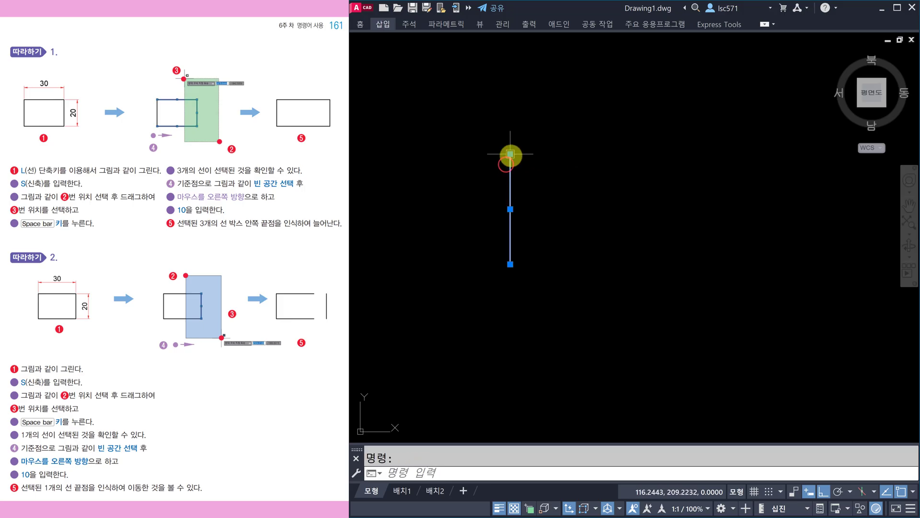
pyautogui.click(510, 154)
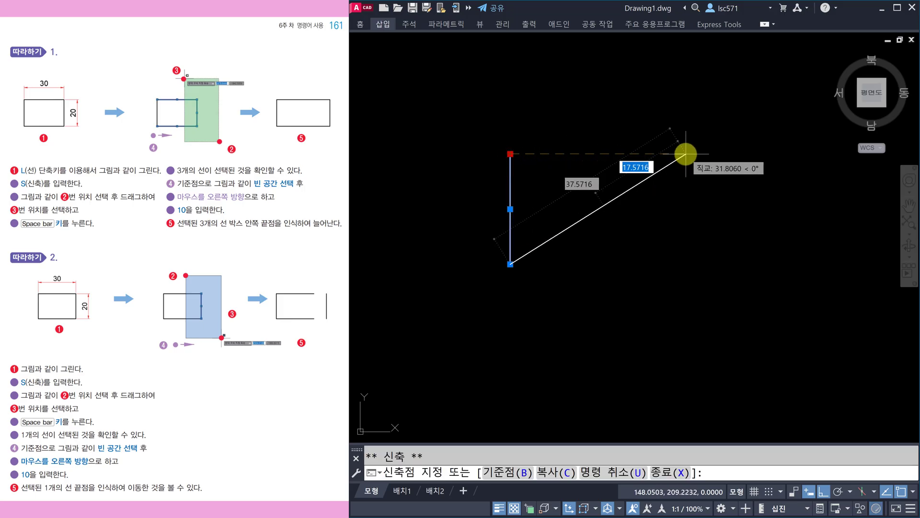
pyautogui.write('10')
pyautogui.press('Return')
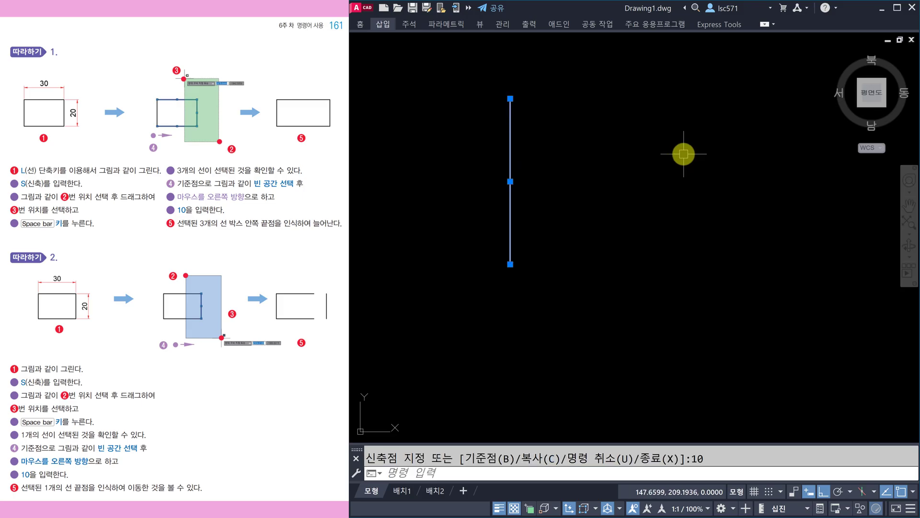
pyautogui.press('Escape')
pyautogui.hotkey('ctrl', 'z')
# Step: Stretch only the vertical line's upper end 10 units to the right, using a crossing window and the upper endpoint as base
pyautogui.write('s')
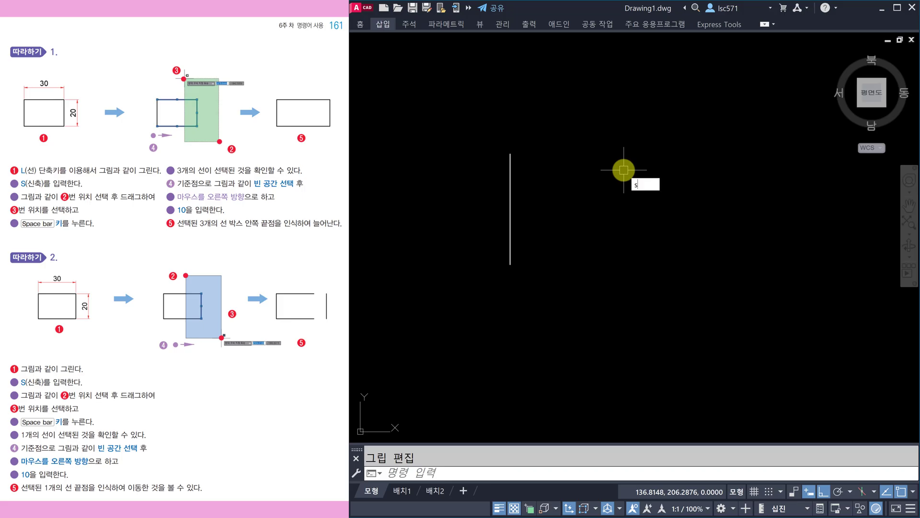
pyautogui.press('space')
pyautogui.click(580, 192)
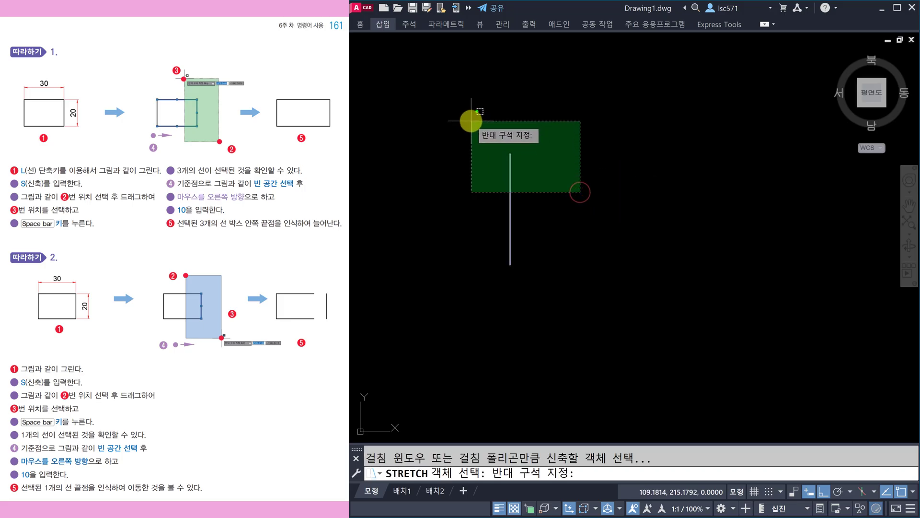
pyautogui.click(471, 122)
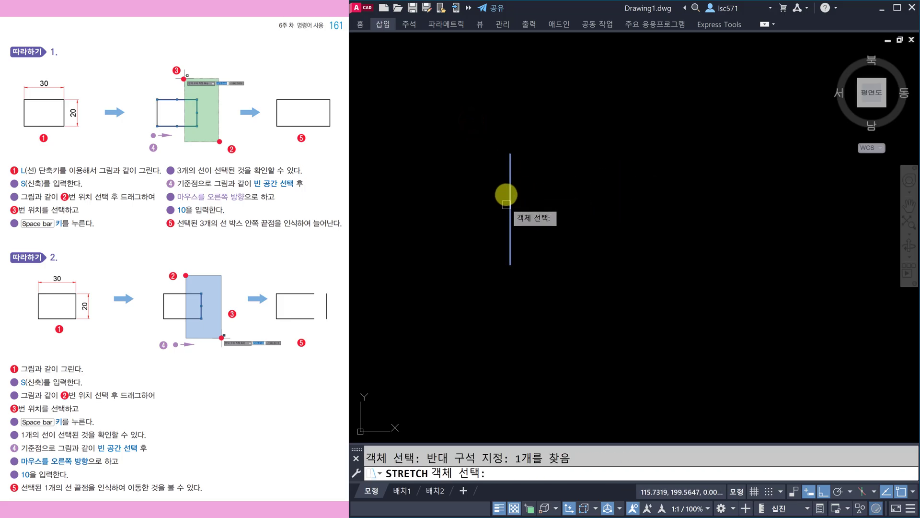
pyautogui.press('space')
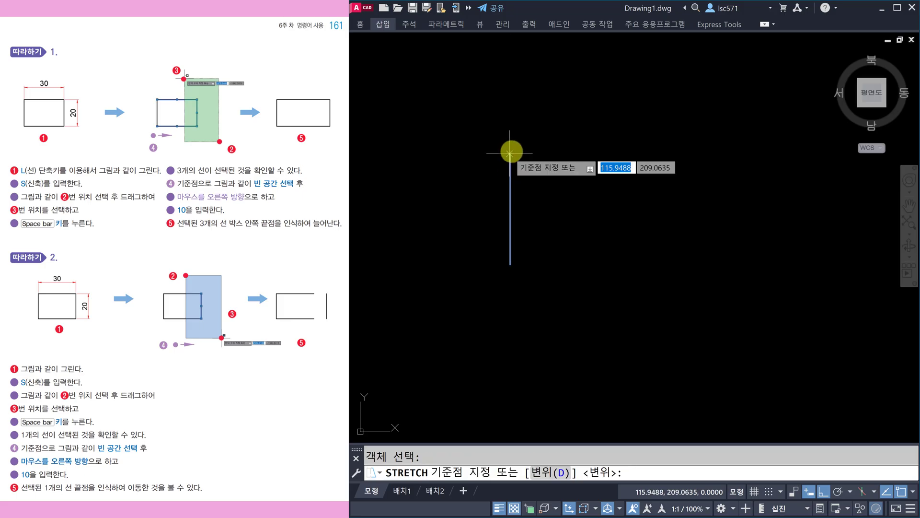
pyautogui.click(510, 154)
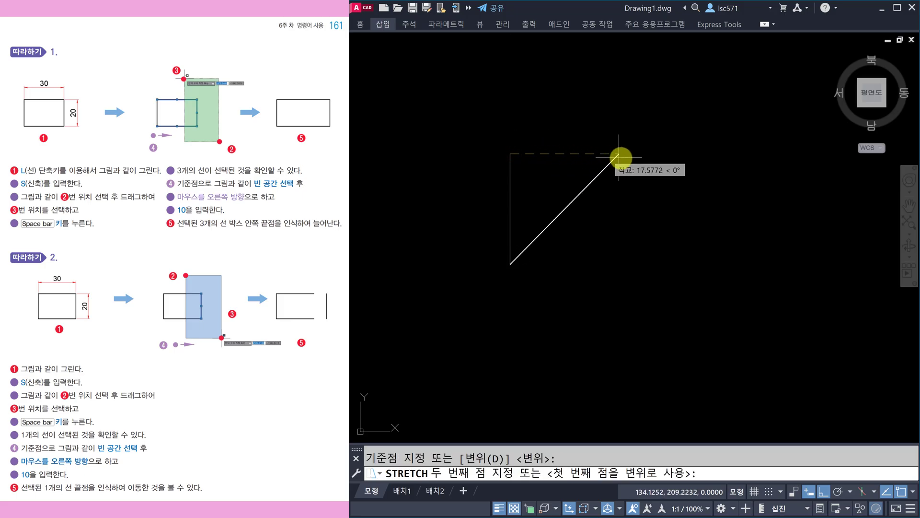
pyautogui.write('10')
pyautogui.press('Return')
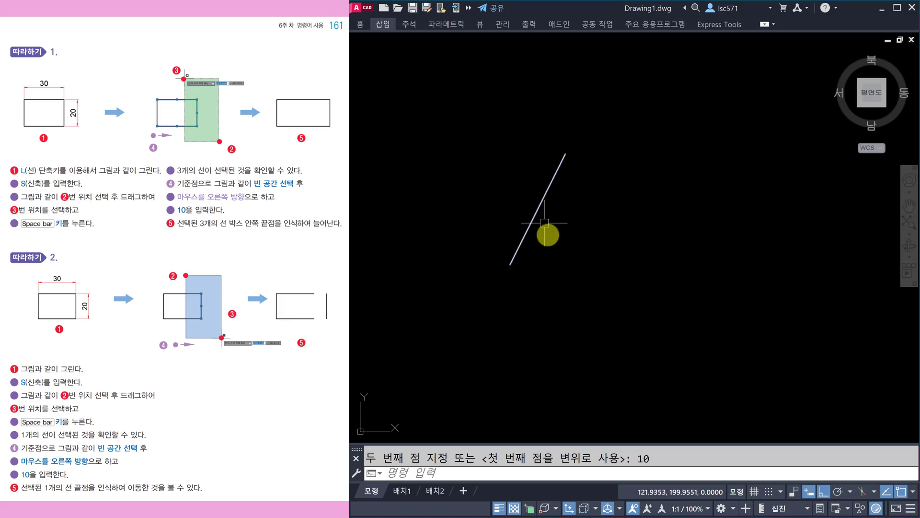
# Step: Stretch the slanted line's lower end 10 units to the right, using a crossing window and a base point in empty space
pyautogui.press('Return')
pyautogui.click(545, 289)
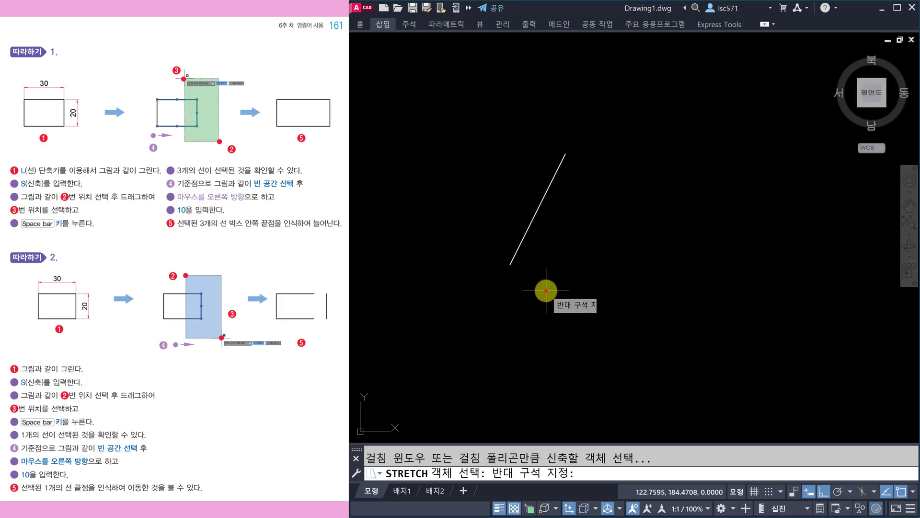
pyautogui.click(470, 236)
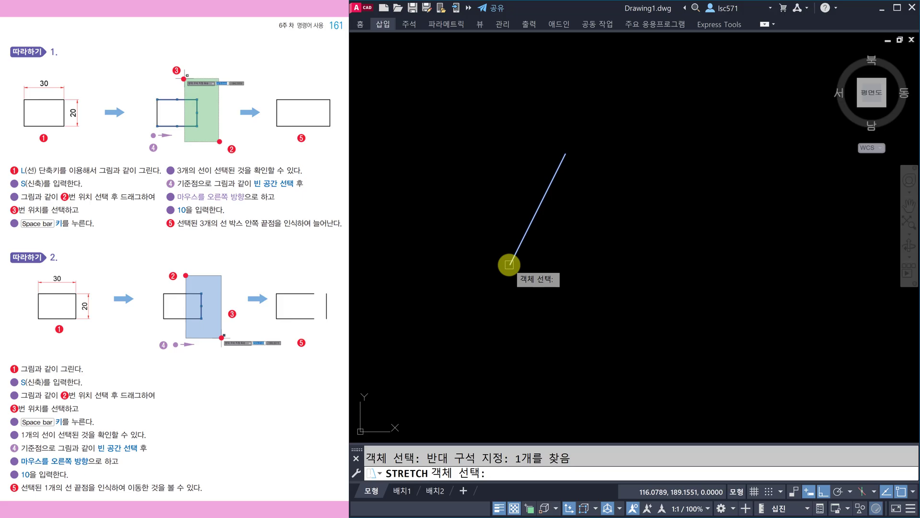
pyautogui.press('space')
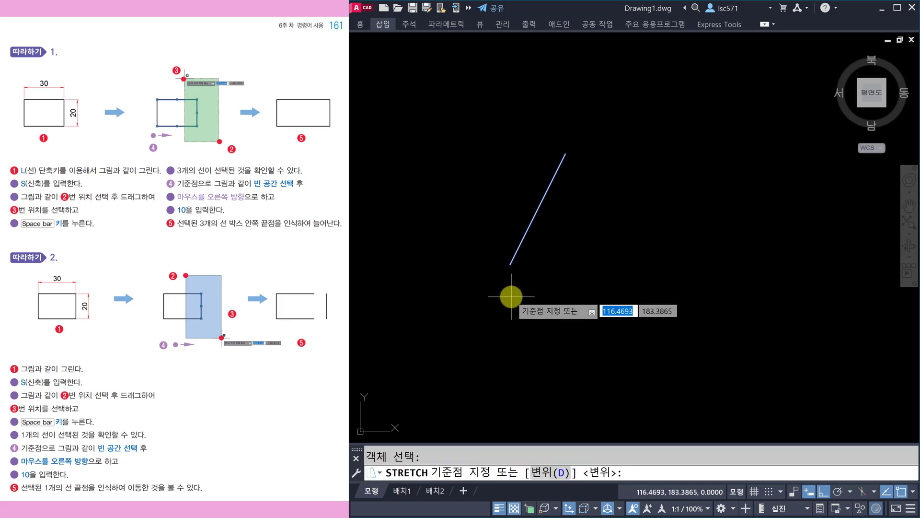
pyautogui.click(512, 296)
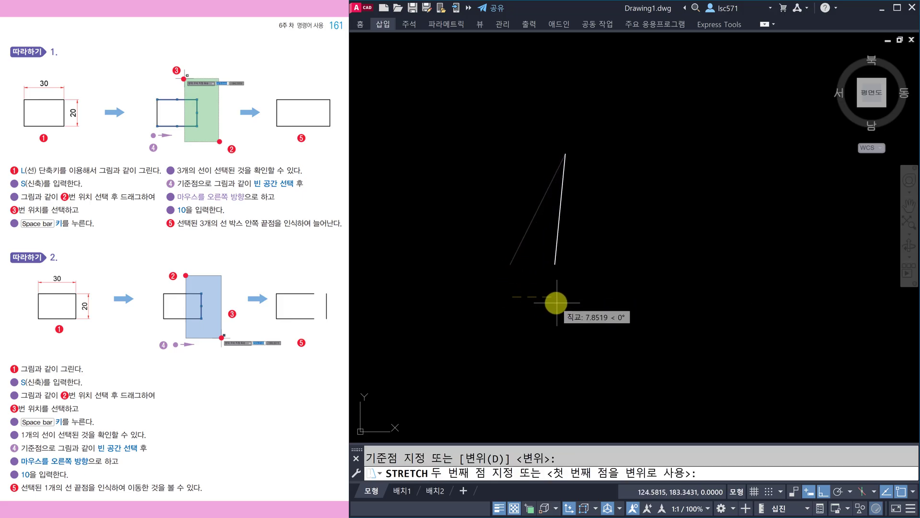
pyautogui.write('10')
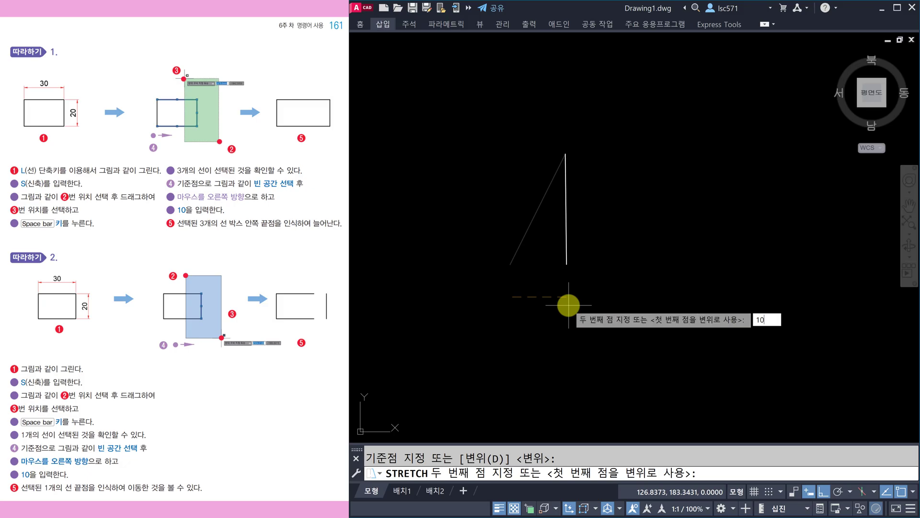
pyautogui.press('Return')
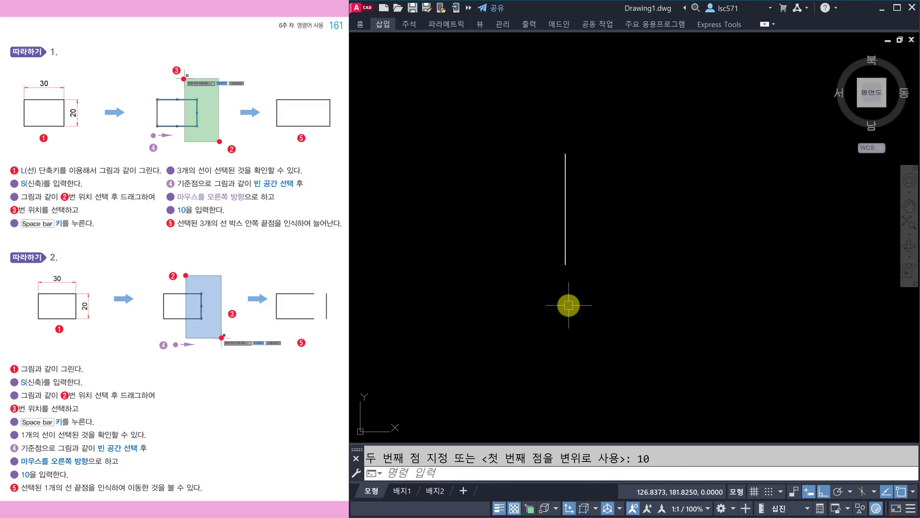
pyautogui.press('Escape')
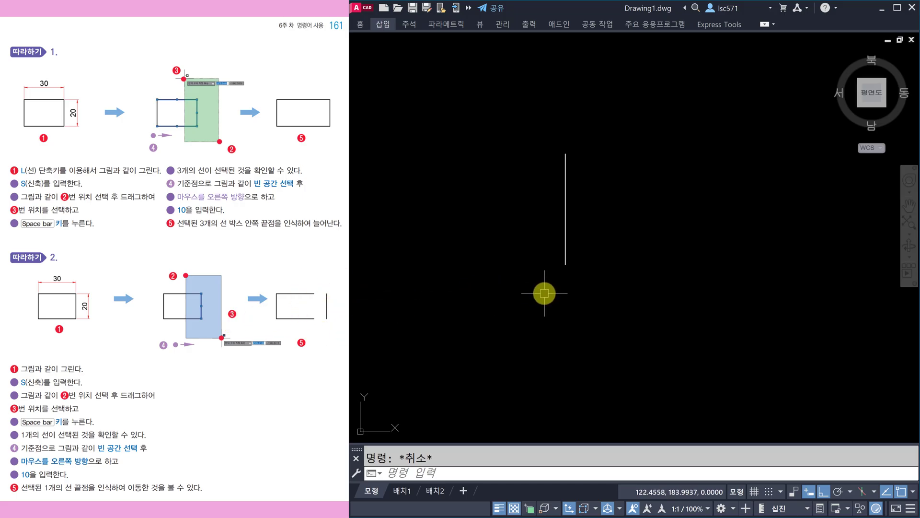
# Step: Use STRETCH with a crossing window around the whole line to shift both its ends 10 units to the right
pyautogui.press('space')
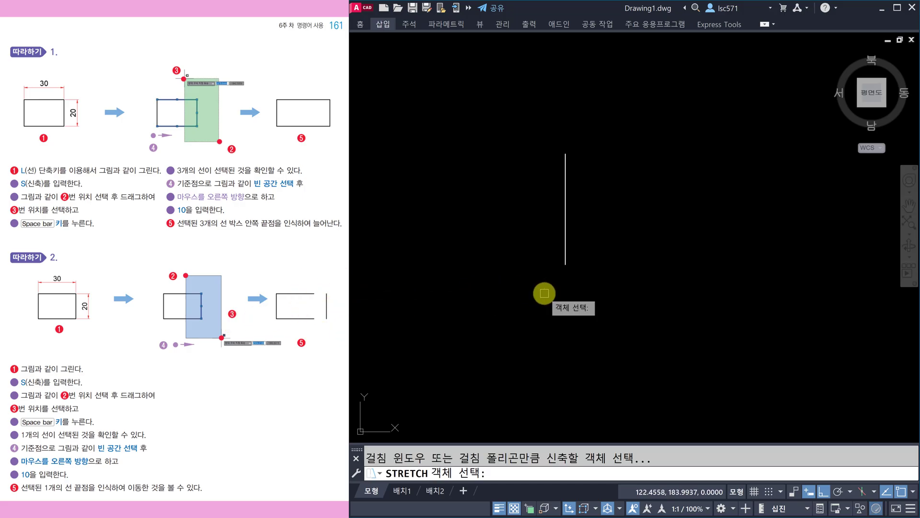
pyautogui.click(609, 290)
pyautogui.click(521, 122)
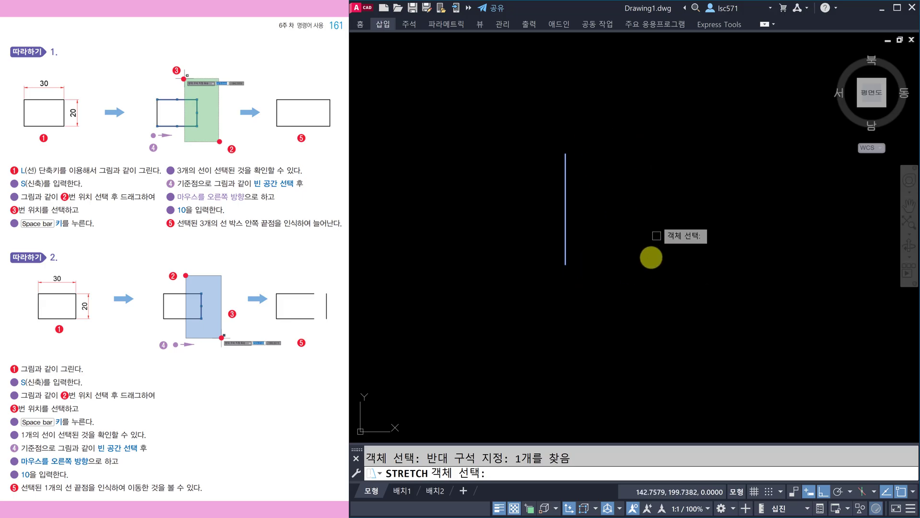
pyautogui.press('space')
pyautogui.click(567, 336)
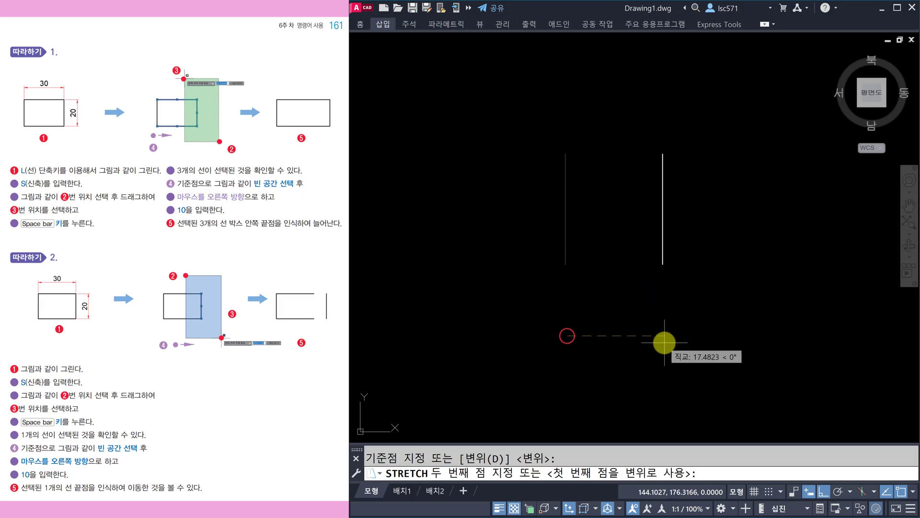
pyautogui.write('10')
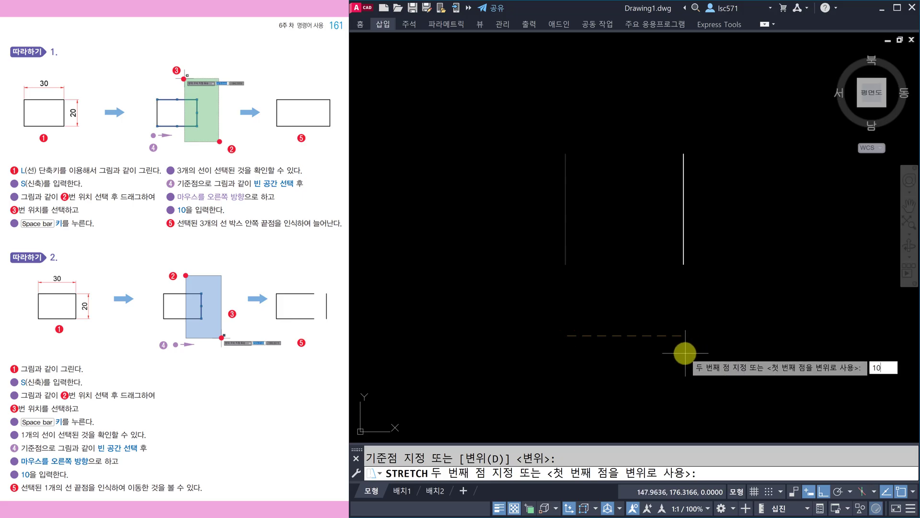
pyautogui.press('Return')
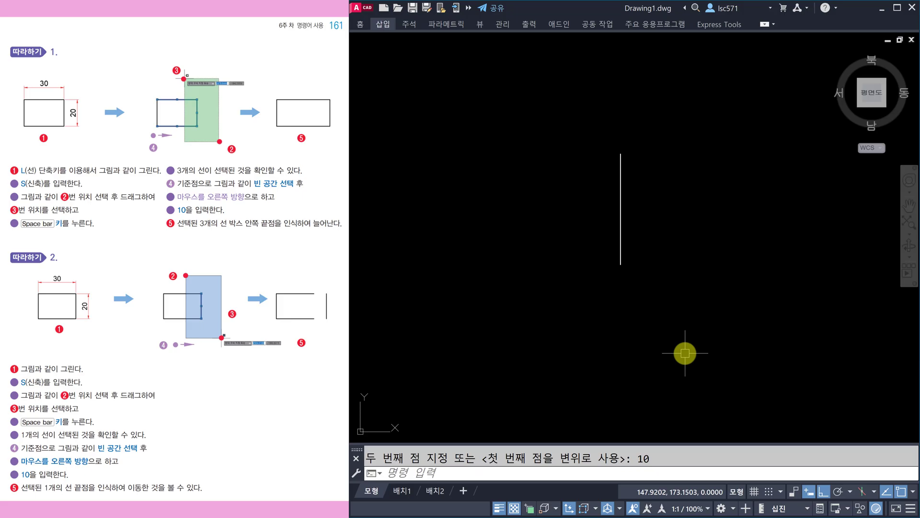
# Step: Erase the vertical practice line from the drawing
pyautogui.write('e')
pyautogui.press('space')
pyautogui.click(653, 263)
pyautogui.click(483, 153)
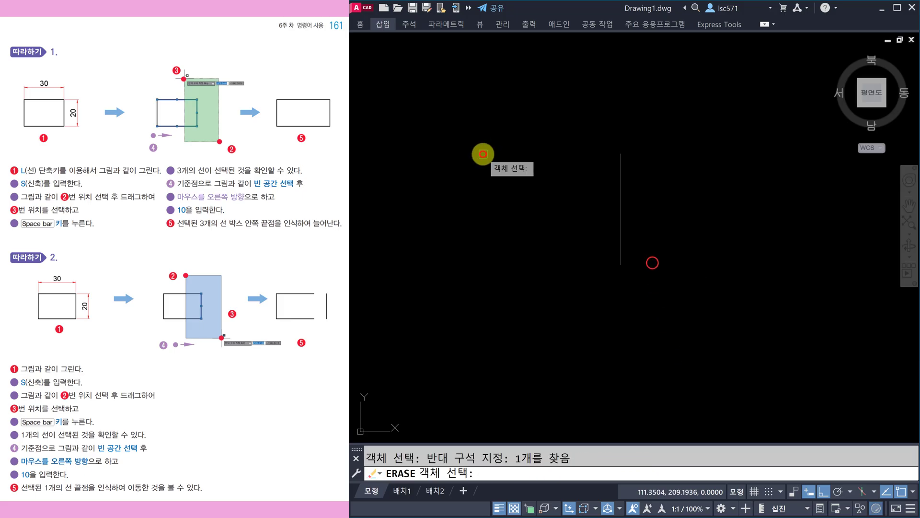
pyautogui.press('space')
pyautogui.press('Escape')
# Step: Review the STRETCH selection examples on textbook pages 159 and 160, and return to the exercises on page 161
pyautogui.scroll(1, 193, 298)
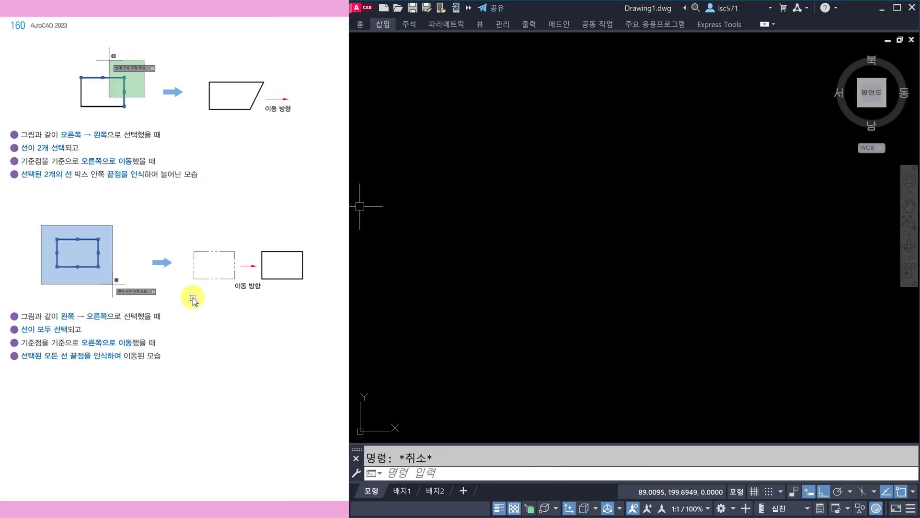
pyautogui.scroll(1, 193, 299)
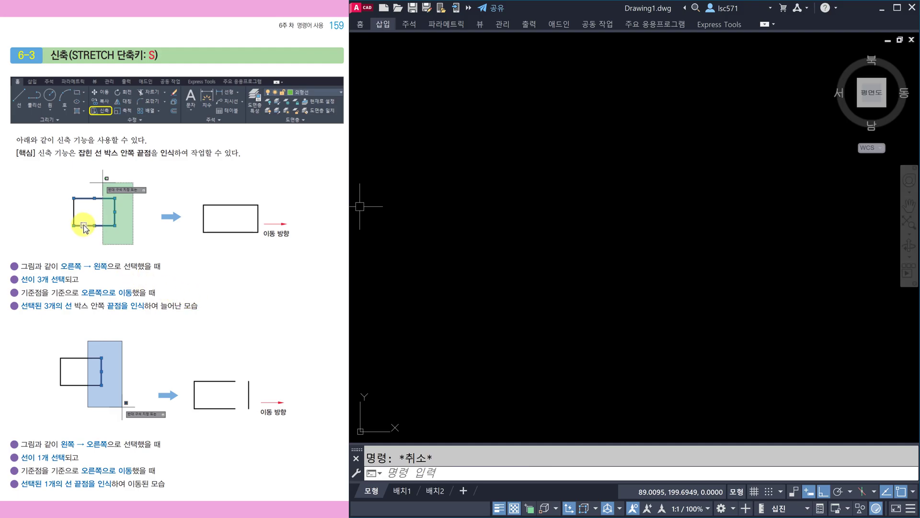
pyautogui.scroll(-1, 235, 262)
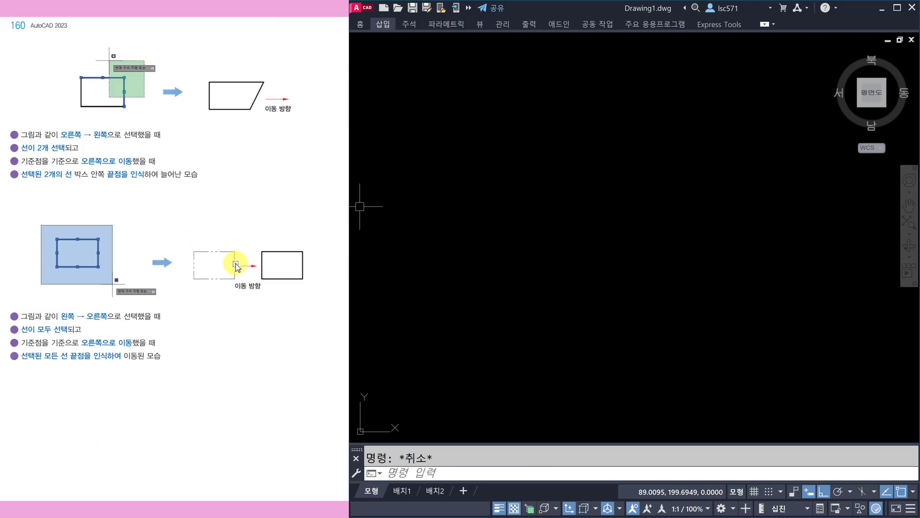
pyautogui.scroll(-1, 235, 267)
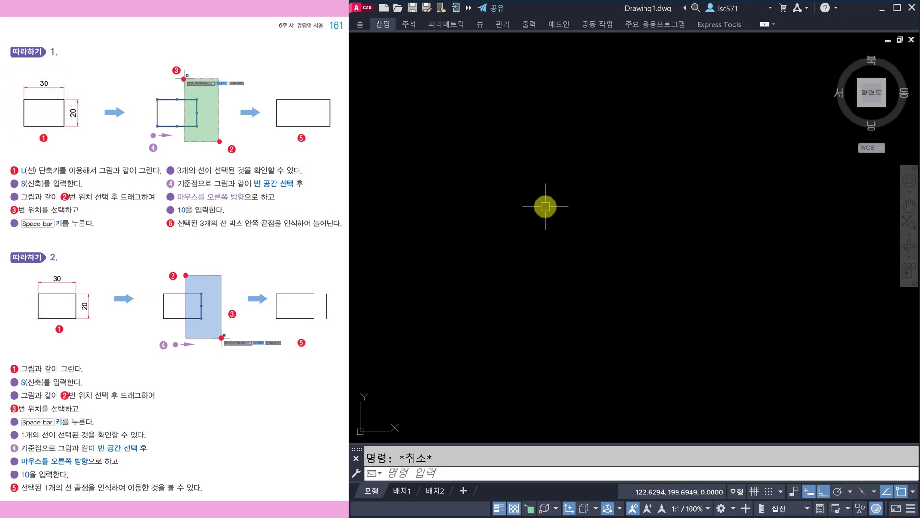
# Step: Draw a closed rectangle 30 units wide and 20 units high from individual lines with the LINE command
pyautogui.write('l')
pyautogui.press('space')
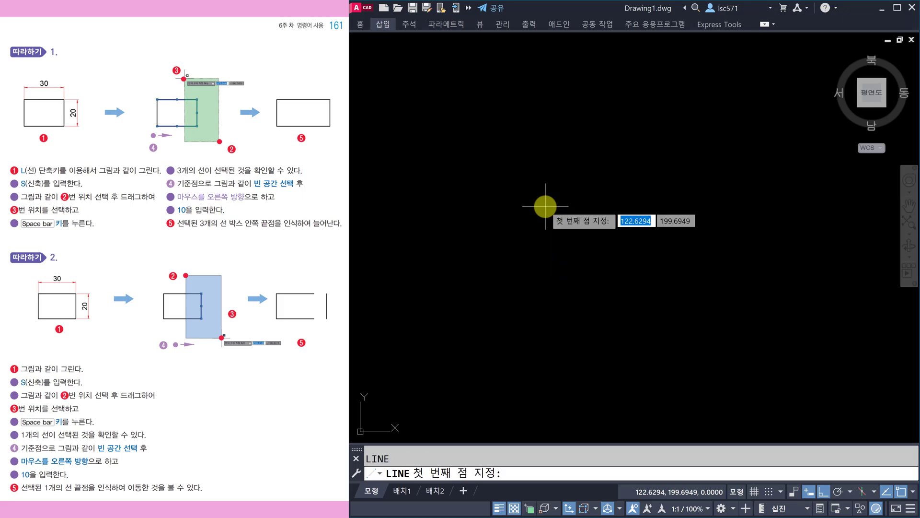
pyautogui.click(486, 231)
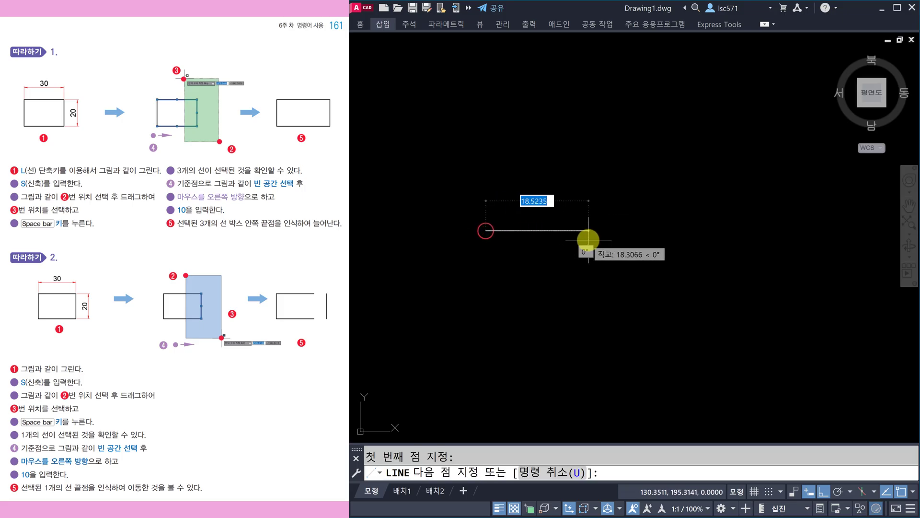
pyautogui.write('30')
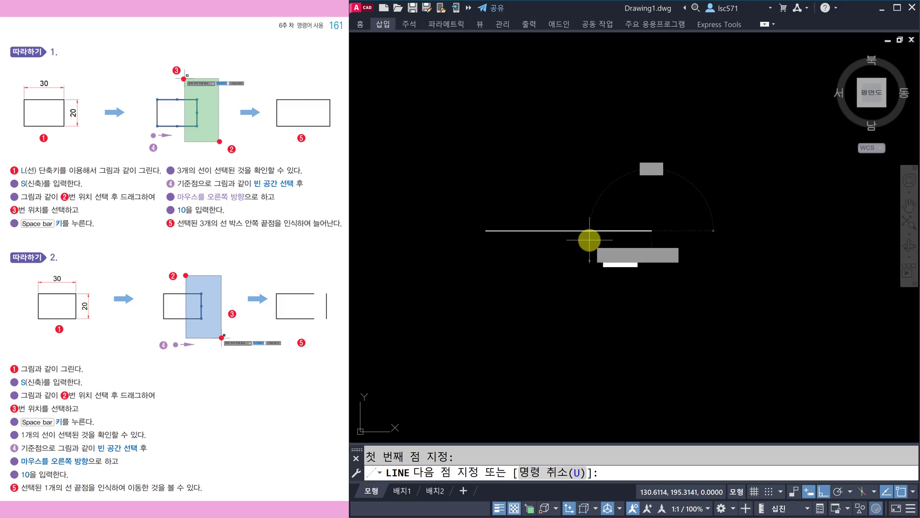
pyautogui.press('space')
pyautogui.write('20')
pyautogui.press('space')
pyautogui.write('30')
pyautogui.press('space')
pyautogui.write('c')
pyautogui.press('space')
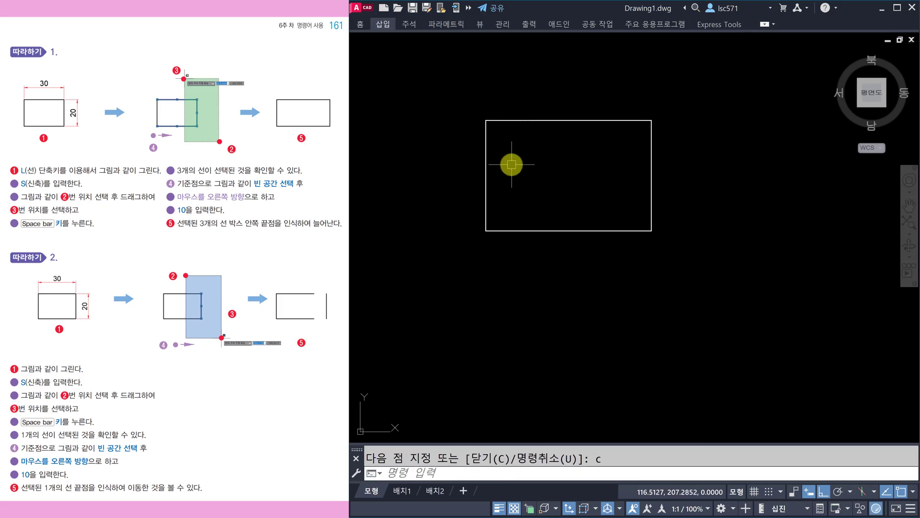
pyautogui.press('Escape')
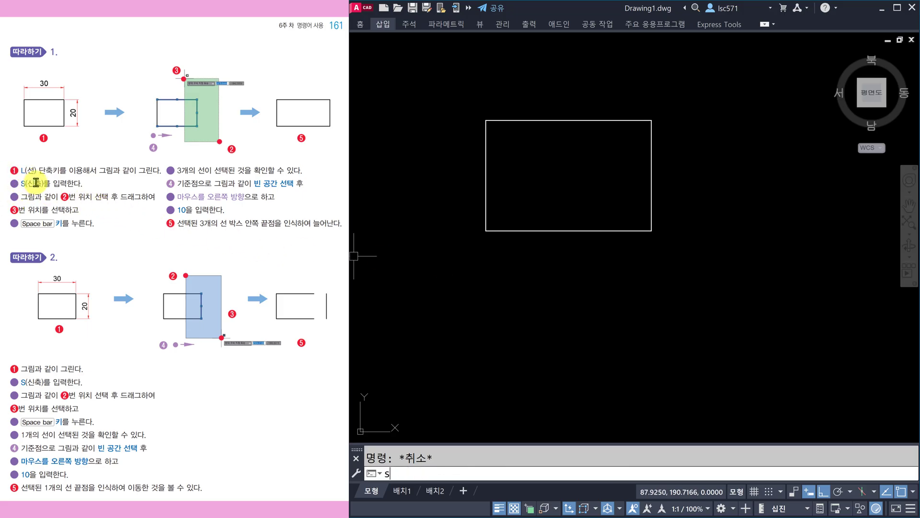
# Step: Stretch the rectangle's right side 10 units to the right using a crossing window and a base point in empty space, and undo the stretch
pyautogui.press('Return')
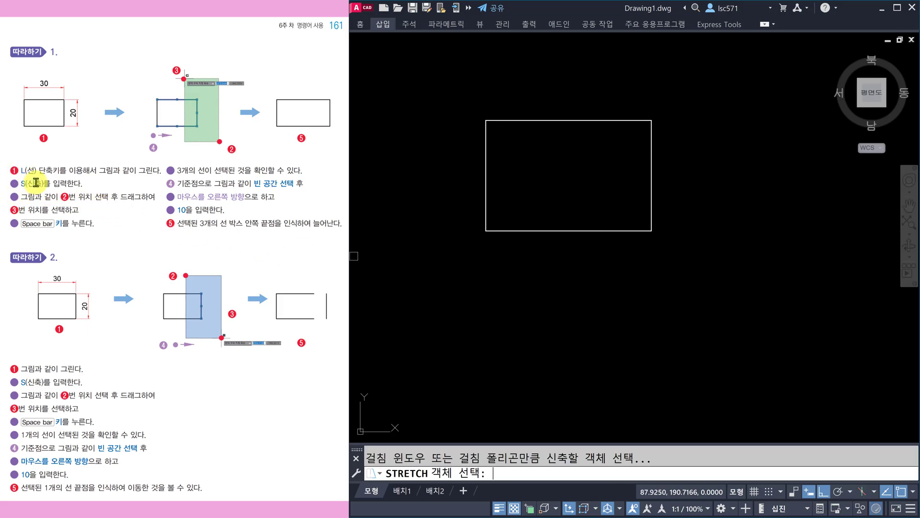
pyautogui.click(690, 257)
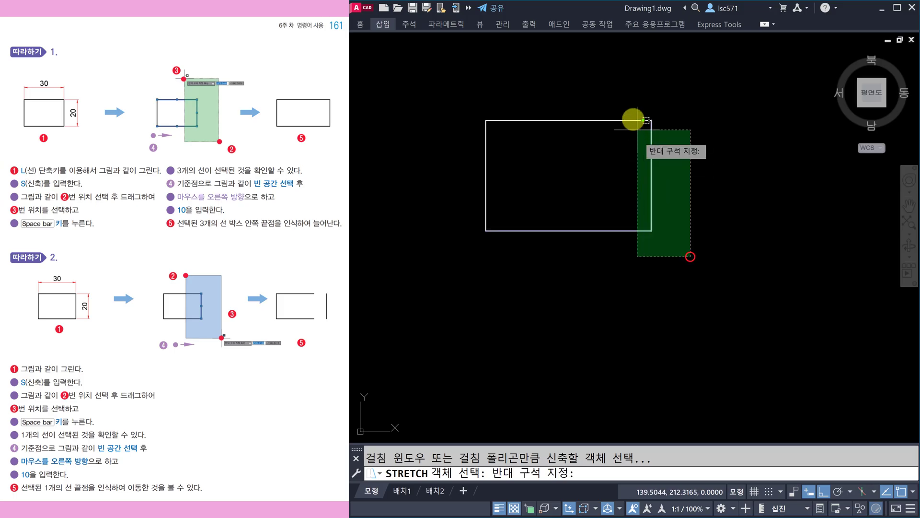
pyautogui.click(610, 75)
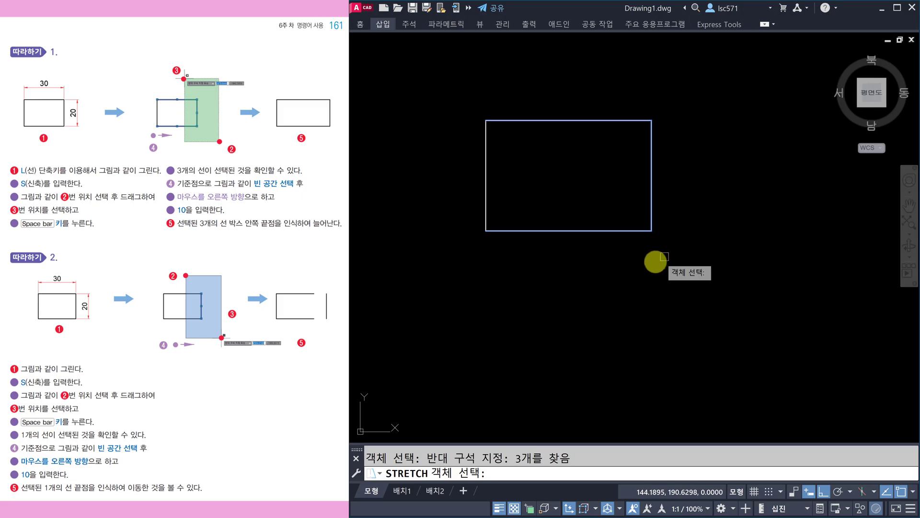
pyautogui.press('space')
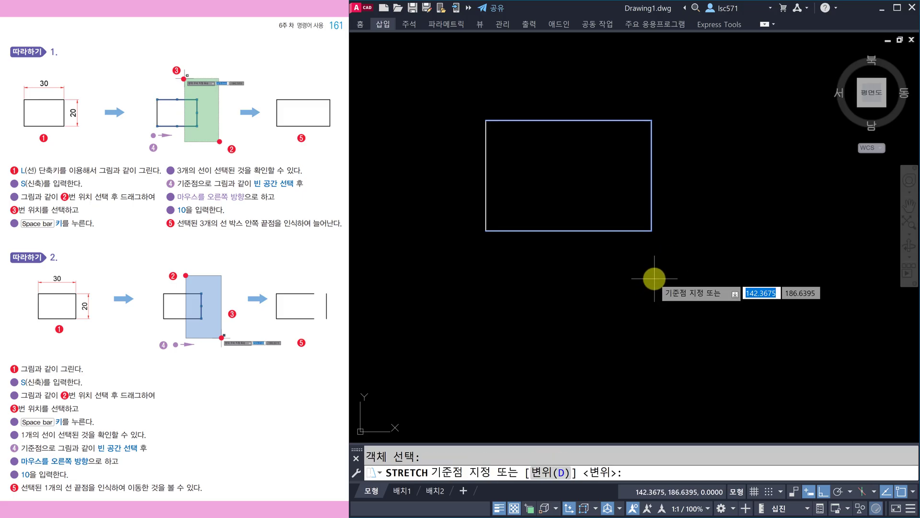
pyautogui.click(654, 279)
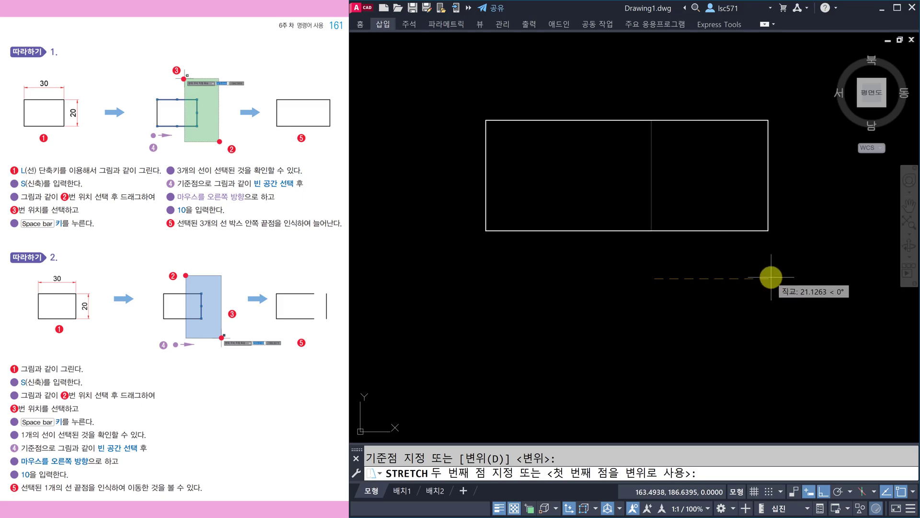
pyautogui.write('10')
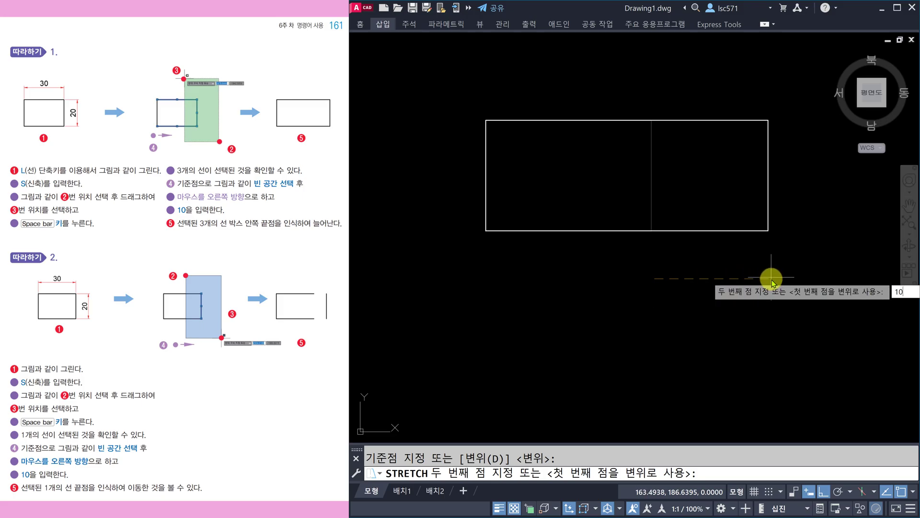
pyautogui.press('Return')
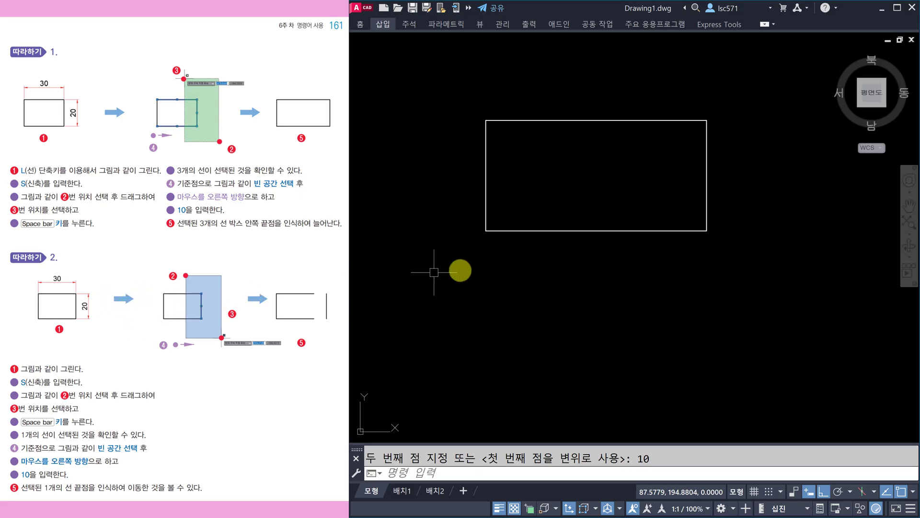
pyautogui.press('Escape')
pyautogui.write('U')
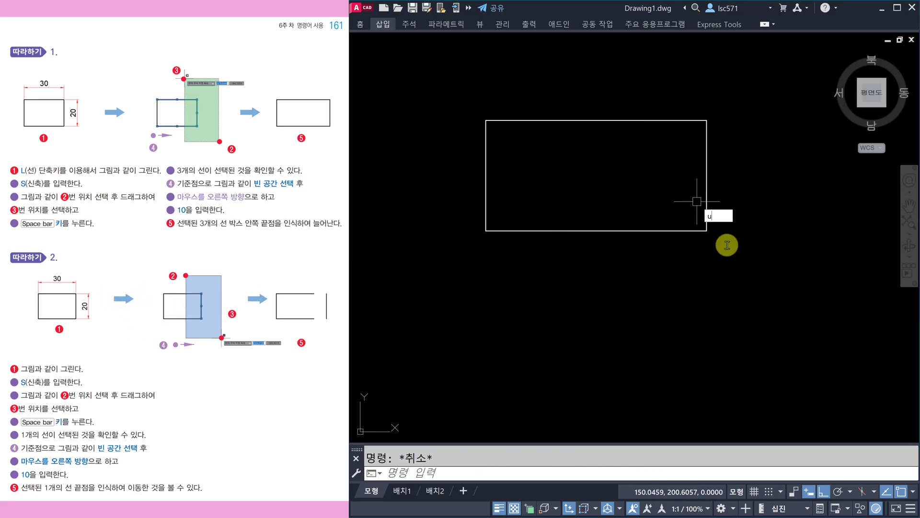
pyautogui.press('Return')
pyautogui.moveTo(643, 126); pyautogui.dragTo(625, 148, button='middle')
pyautogui.click(556, 73)
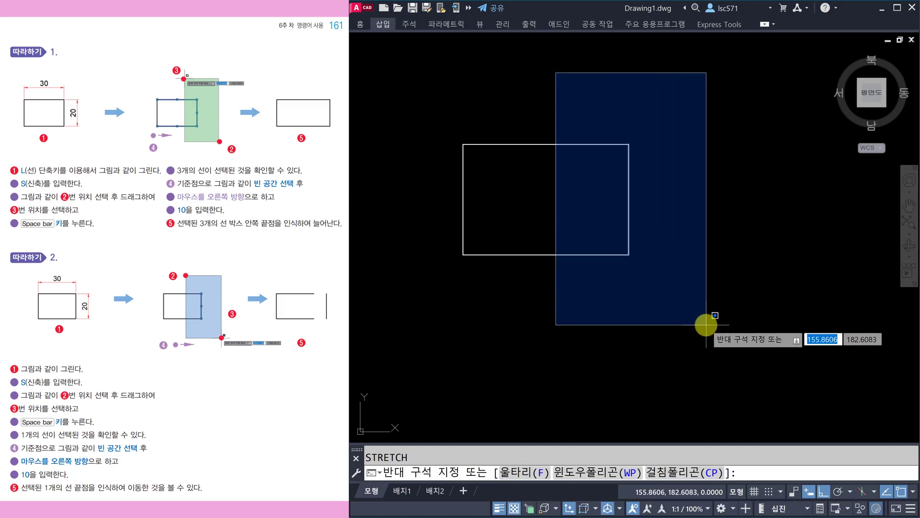
pyautogui.click(706, 325)
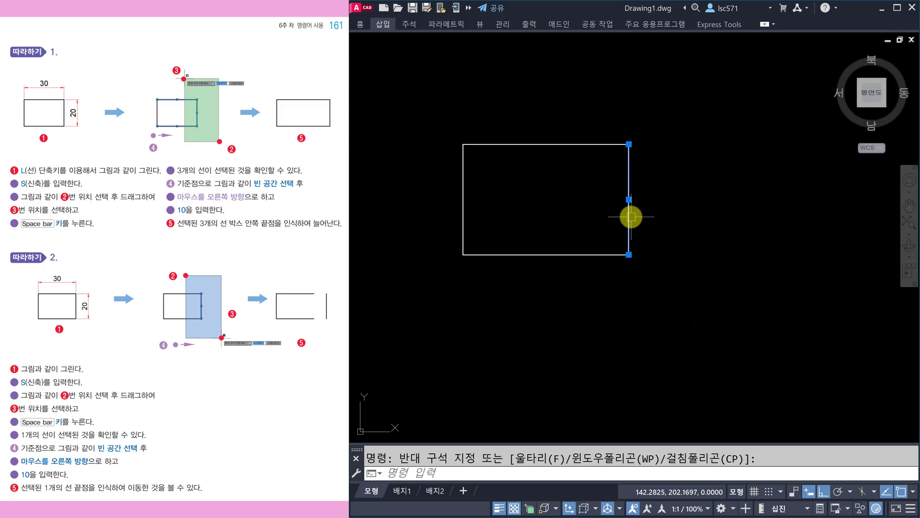
pyautogui.moveTo(629, 144)
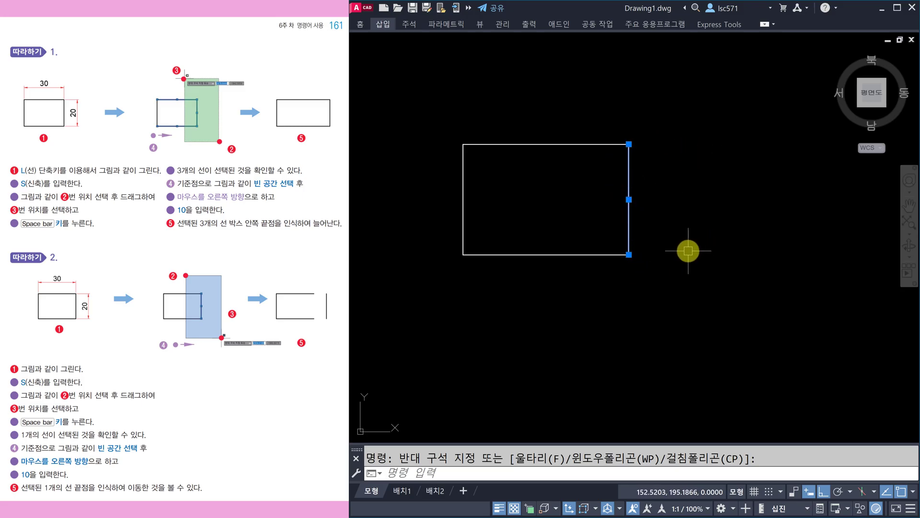
pyautogui.press('Escape')
# Step: Use STRETCH with an enclosing window around only the rectangle's right side to shift that line 10 units to the right
pyautogui.write('s')
pyautogui.press('Return')
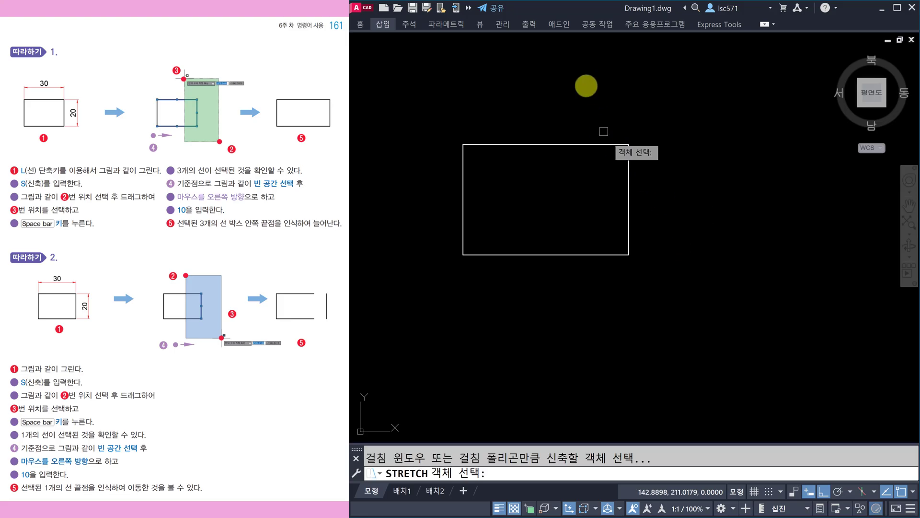
pyautogui.click(584, 74)
pyautogui.click(714, 318)
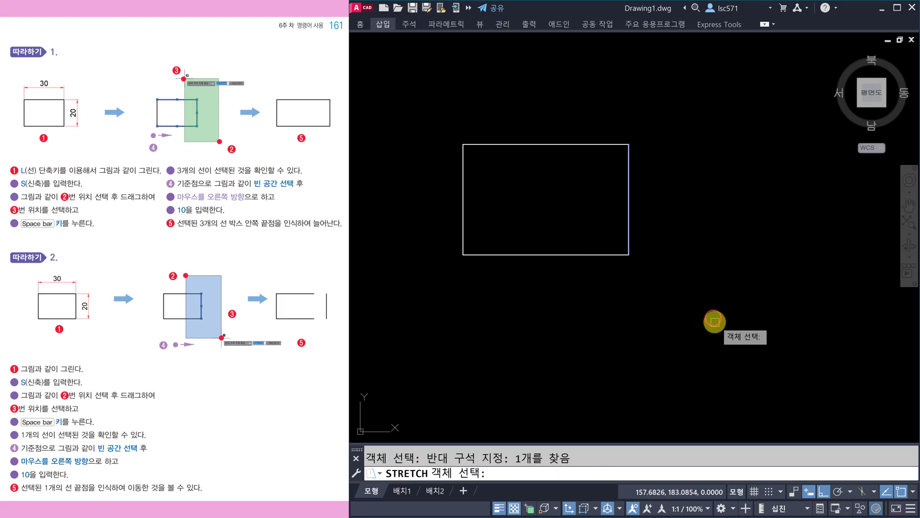
pyautogui.press('space')
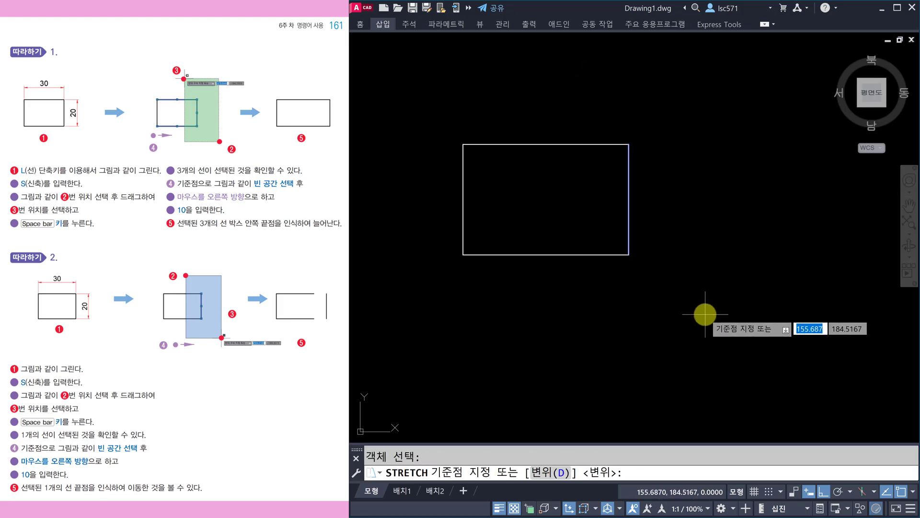
pyautogui.click(647, 328)
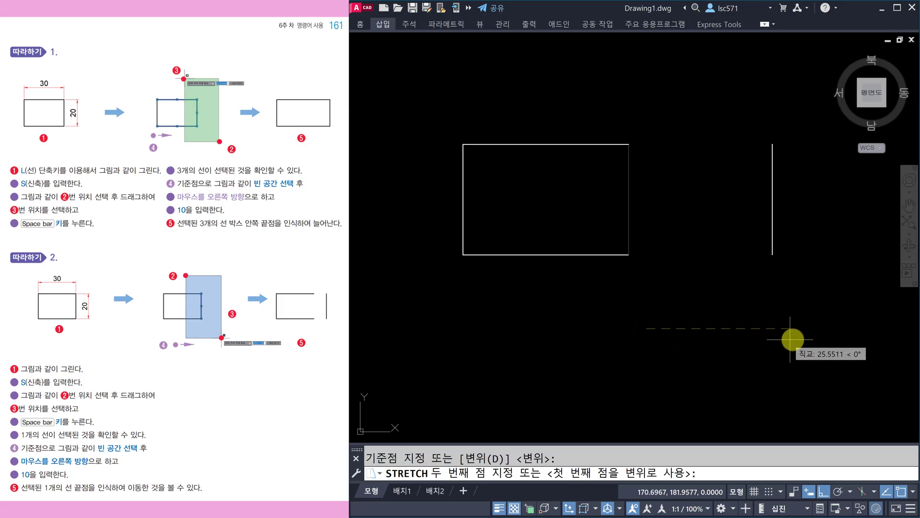
pyautogui.write('10')
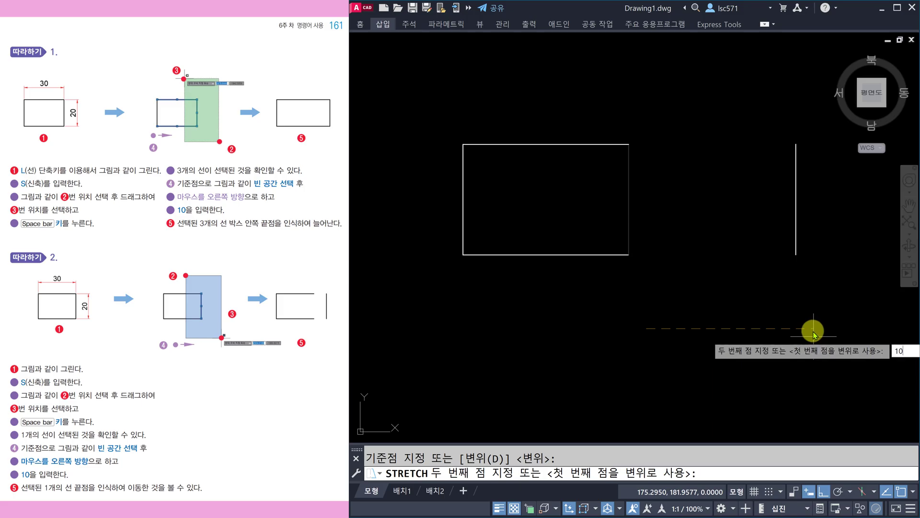
pyautogui.press('Return')
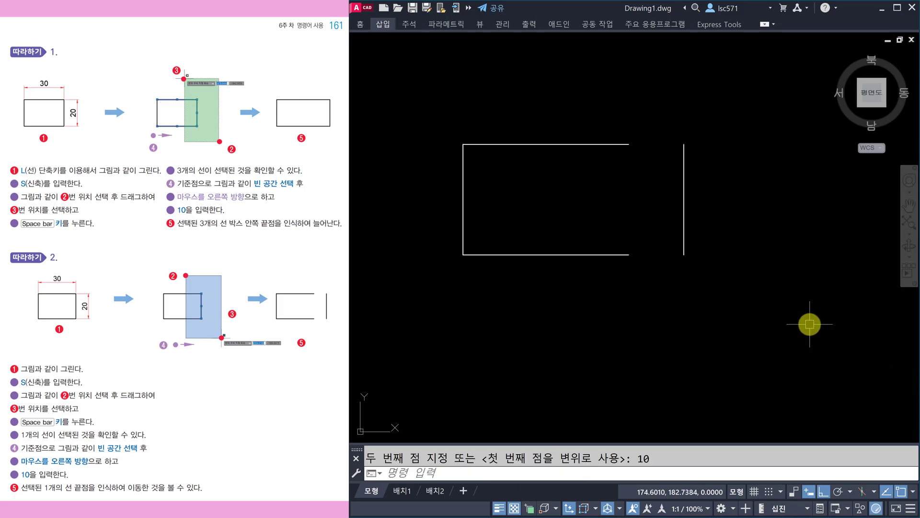
pyautogui.press('Escape')
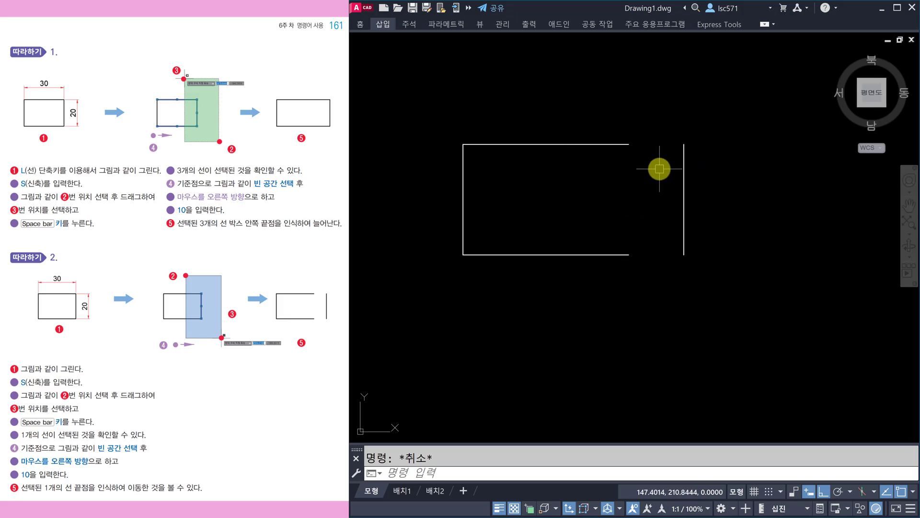
# Step: Move the textbook on to the exercises on page 162 and undo the last stretch of the rectangle's right side
pyautogui.scroll(-2, 159, 348)
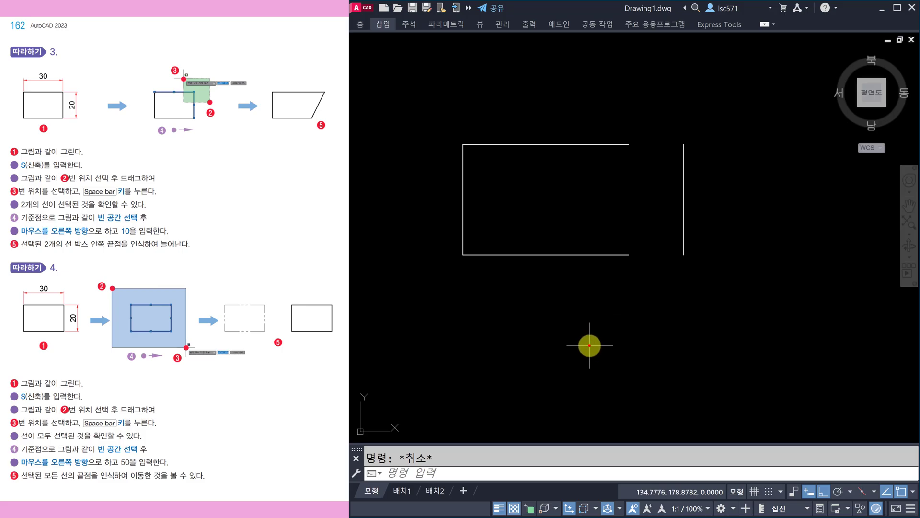
pyautogui.click(589, 345)
pyautogui.press('Escape')
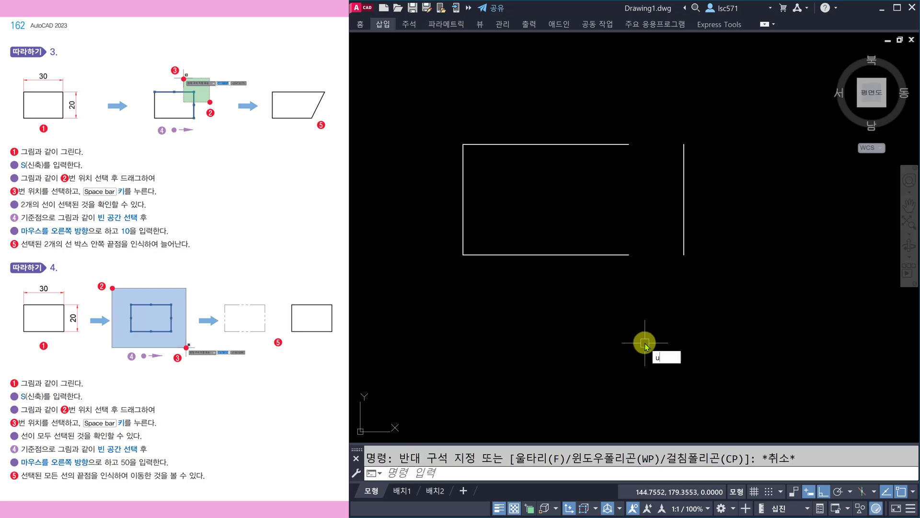
pyautogui.press('Return')
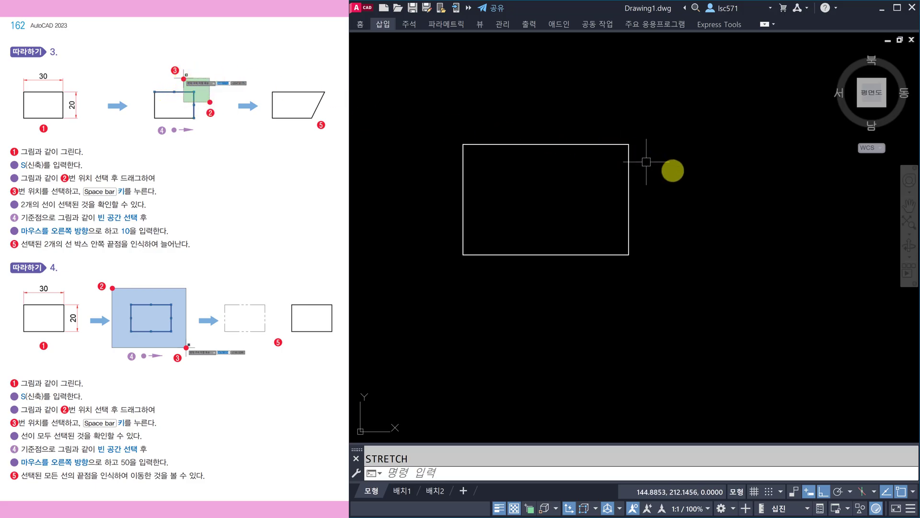
# Step: Stretch the rectangle's upper-right corner 10 units to the right using a crossing window around that corner, and undo the stretch
pyautogui.write('s')
pyautogui.press('Return')
pyautogui.click(661, 172)
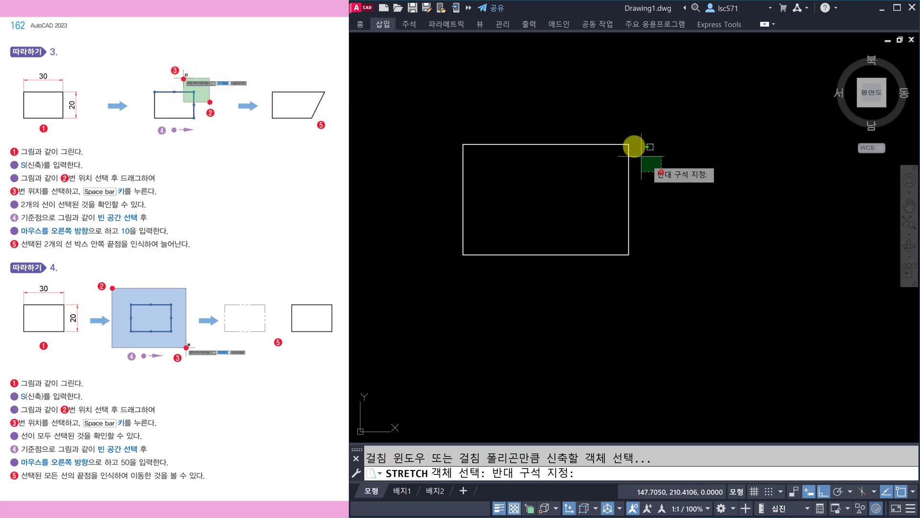
pyautogui.click(597, 114)
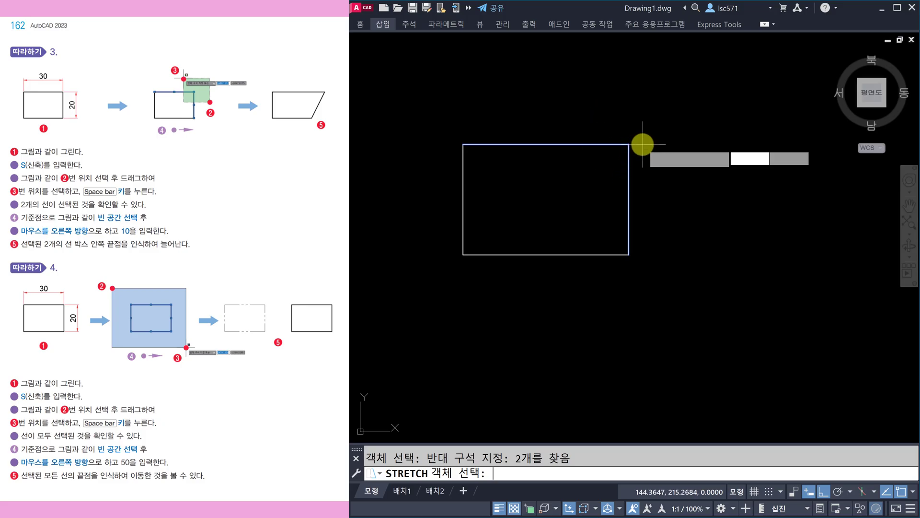
pyautogui.press('space')
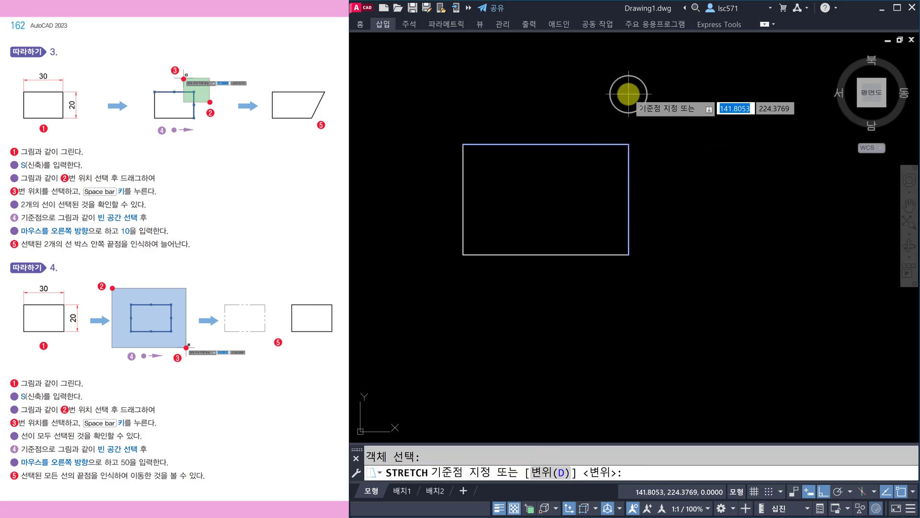
pyautogui.click(628, 94)
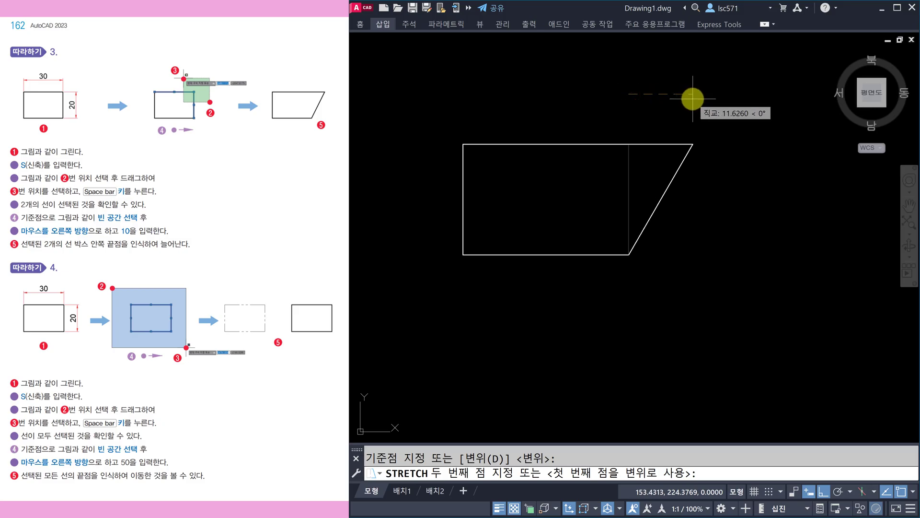
pyautogui.write('10')
pyautogui.press('Return')
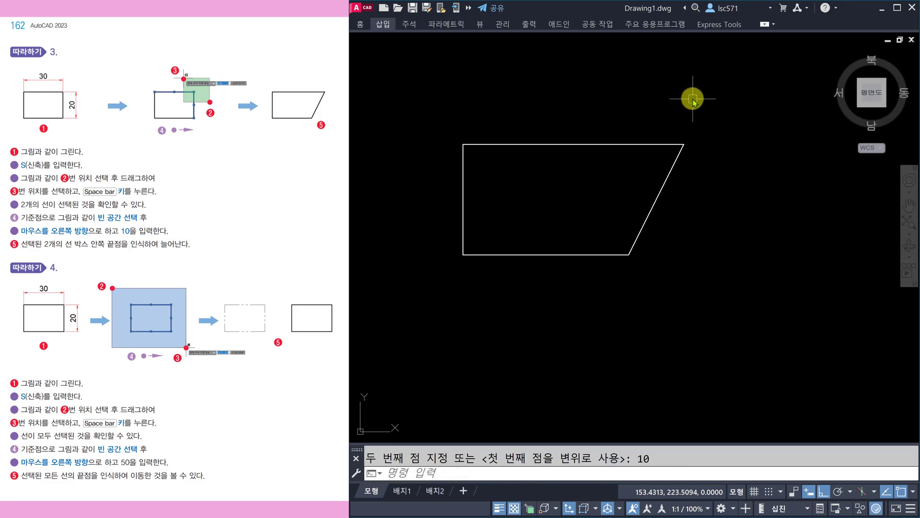
pyautogui.press('Escape')
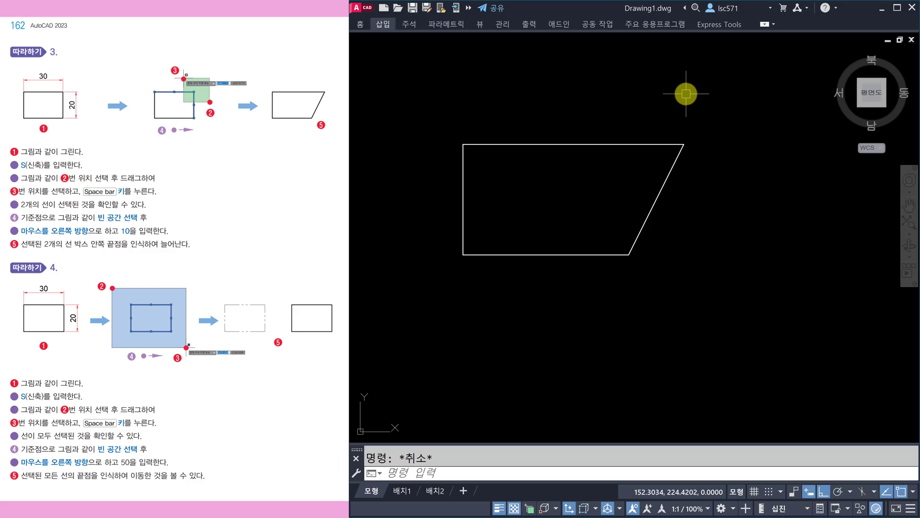
pyautogui.hotkey('ctrl', 'z')
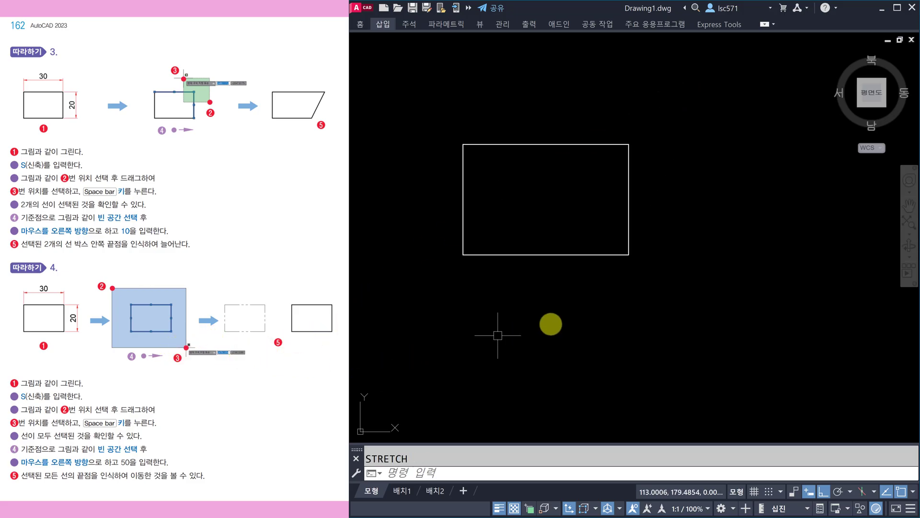
# Step: Use STRETCH with an enclosing window around the whole rectangle to move it about 29 units to the right
pyautogui.write('s')
pyautogui.press('space')
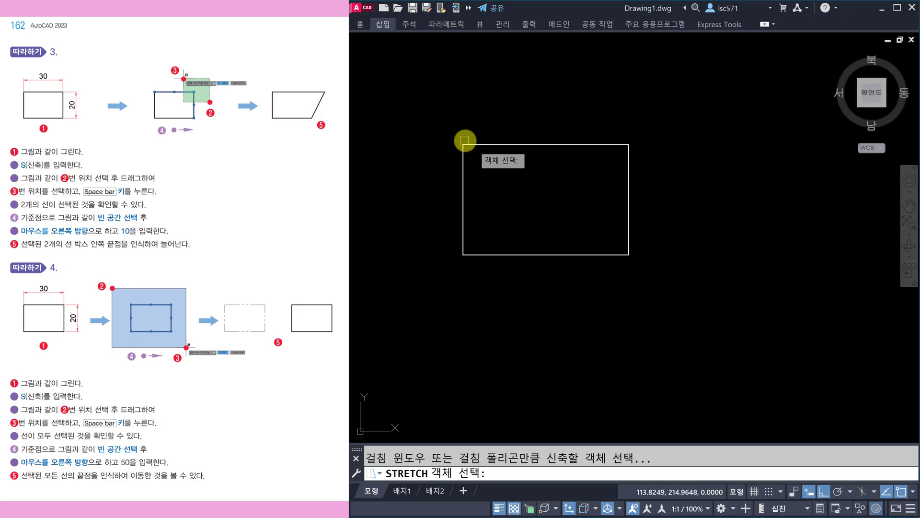
pyautogui.click(432, 110)
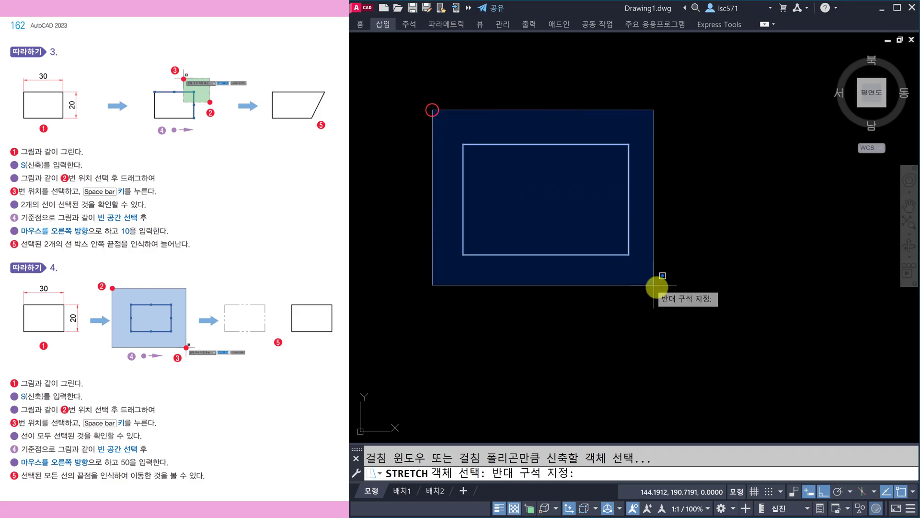
pyautogui.click(671, 295)
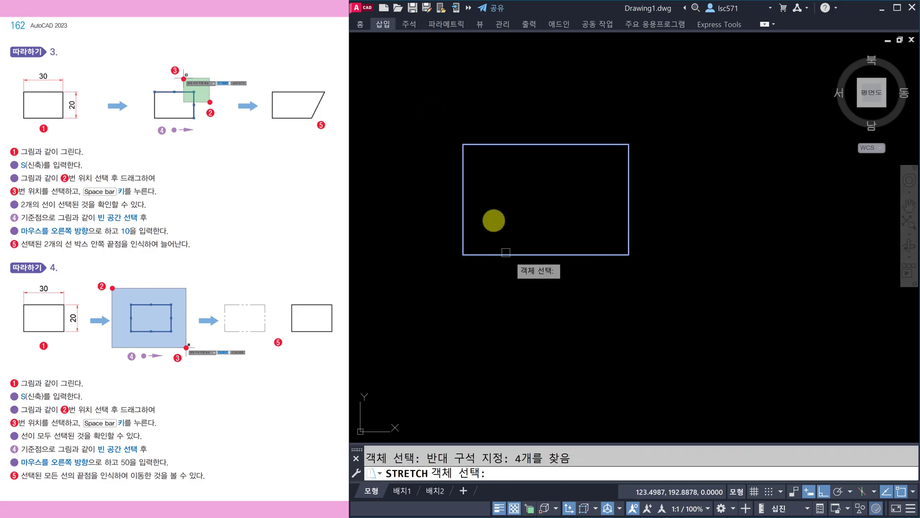
pyautogui.press('space')
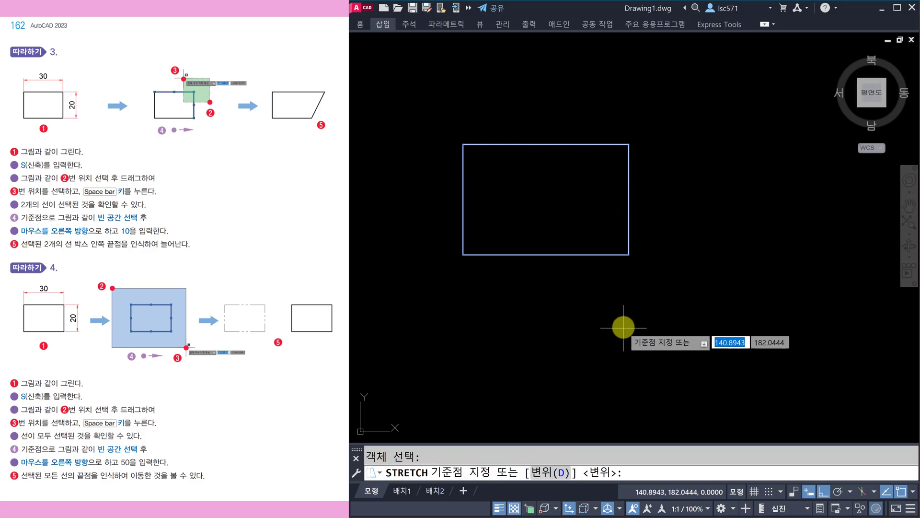
pyautogui.click(608, 329)
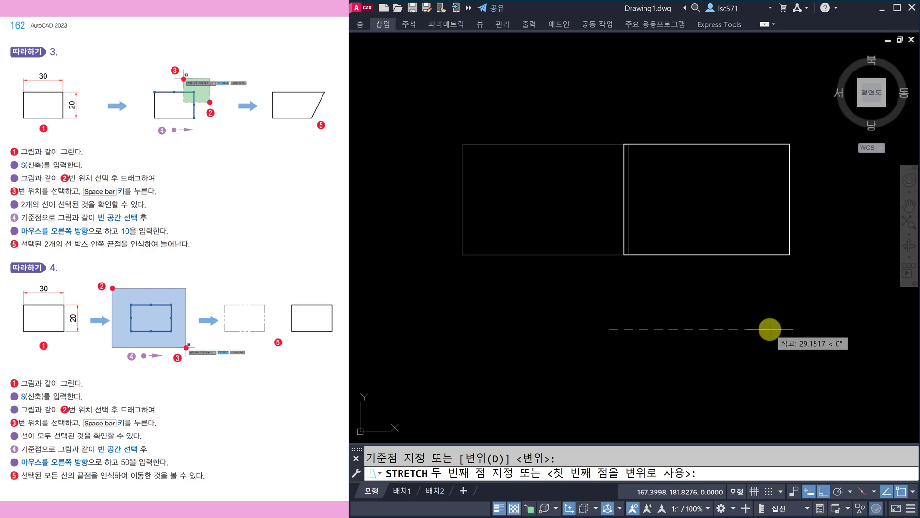
pyautogui.click(769, 330)
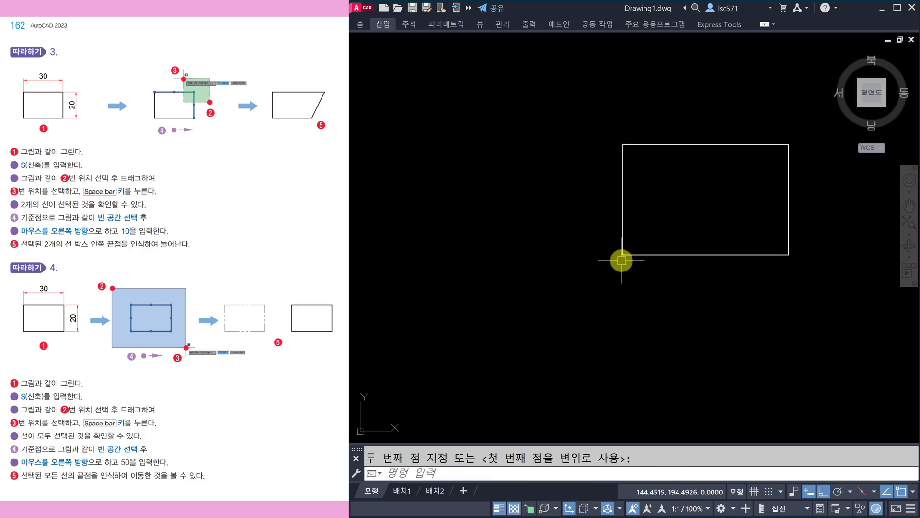
# Step: Move the textbook on to section 6-4 about ARRAY on page 165
pyautogui.scroll(-3, 244, 343)
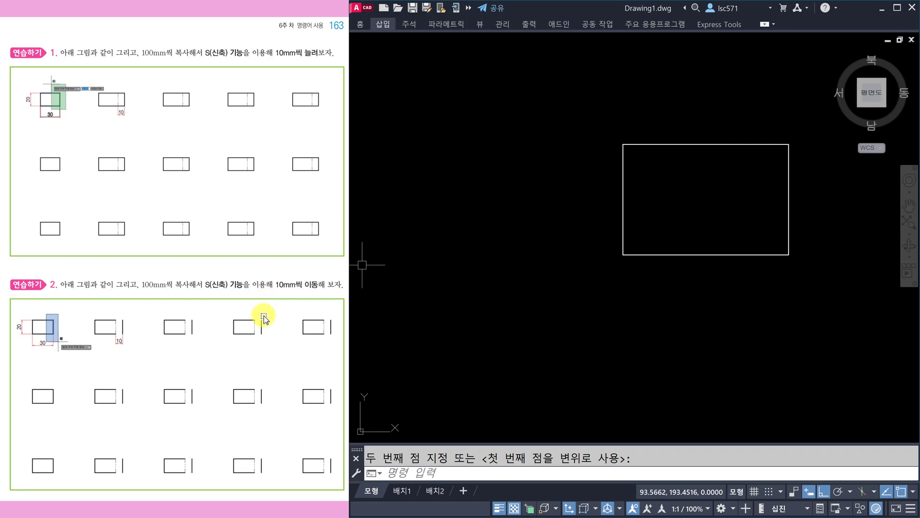
pyautogui.scroll(-3, 263, 318)
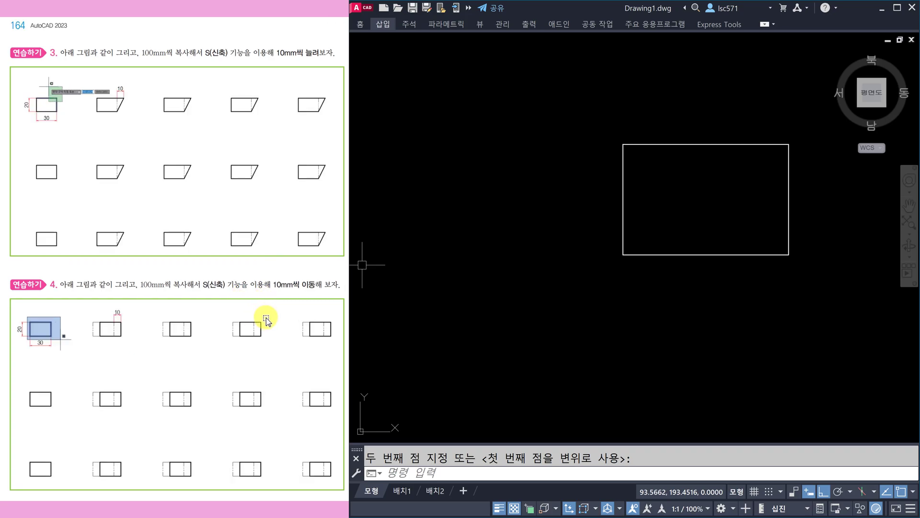
pyautogui.scroll(-1, 269, 333)
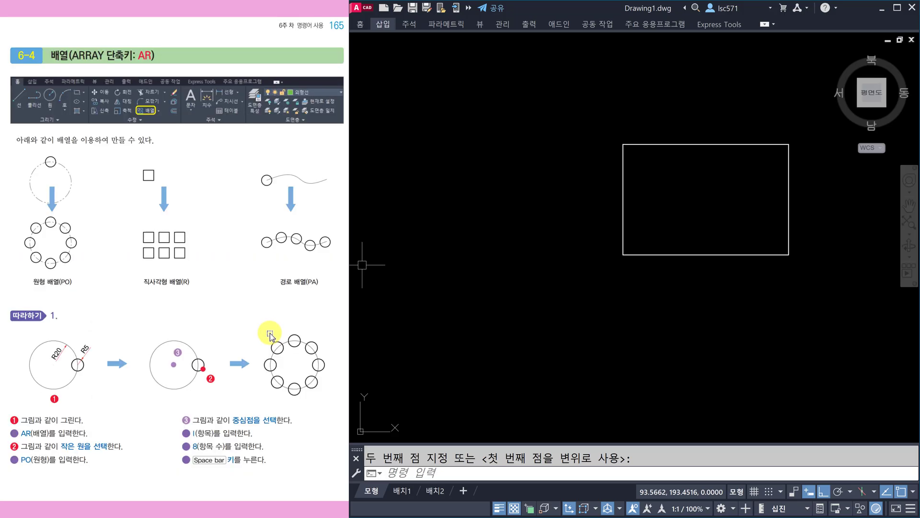
# Step: Erase the whole rectangle with a crossing window to leave the drawing empty
pyautogui.click(585, 285)
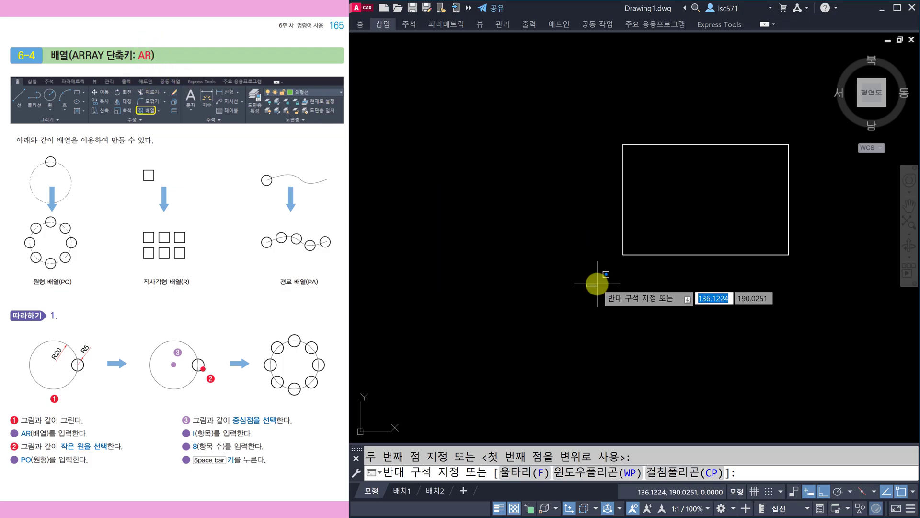
pyautogui.press('Escape')
pyautogui.write('e')
pyautogui.press('space')
pyautogui.click(811, 291)
pyautogui.click(568, 125)
pyautogui.press('space')
pyautogui.press('Escape')
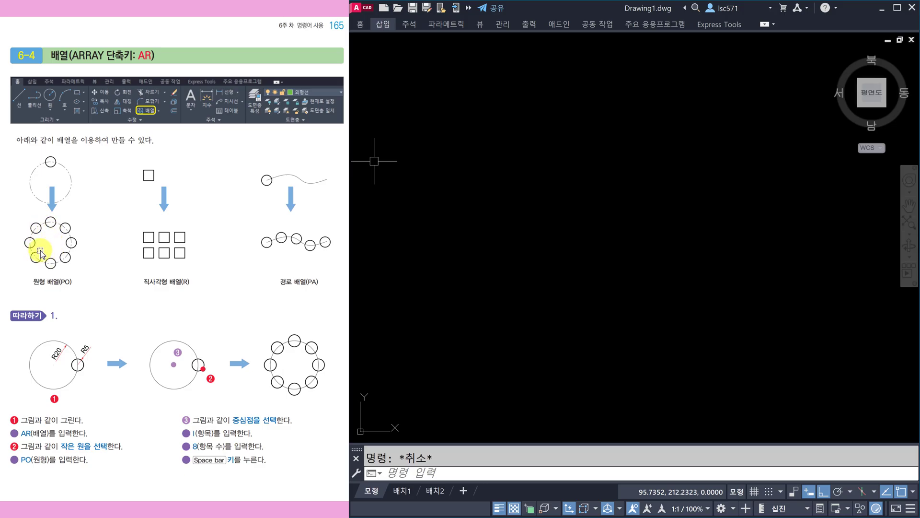
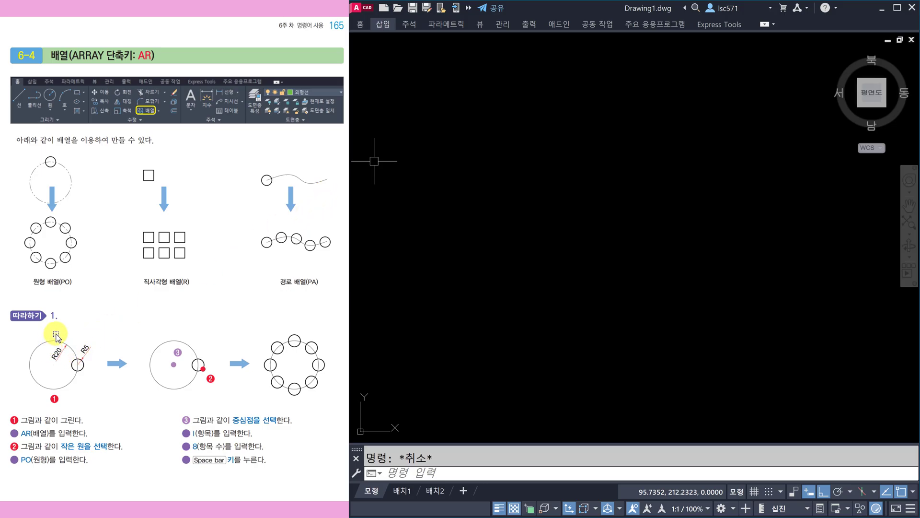
# Step: Draw a circle with radius 20 in the middle of the empty drawing area
pyautogui.click(540, 213)
pyautogui.press('Escape')
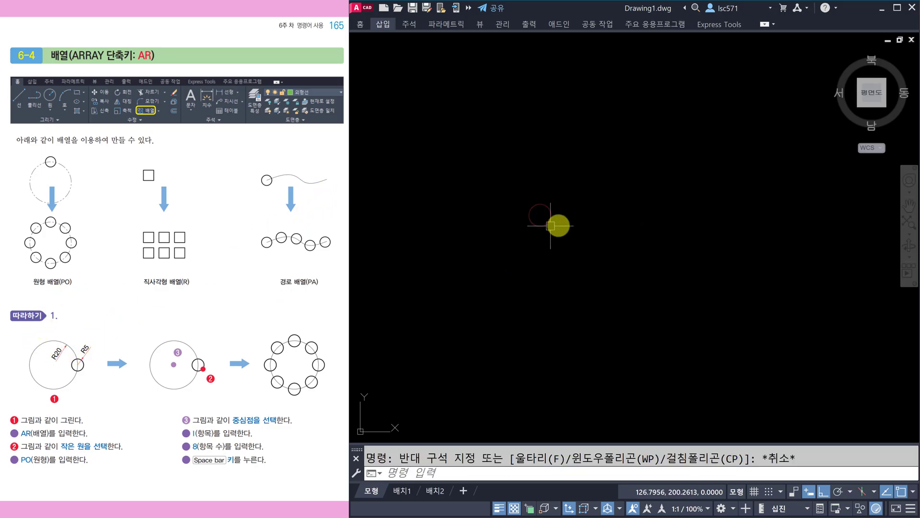
pyautogui.write('c')
pyautogui.press('space')
pyautogui.click(546, 227)
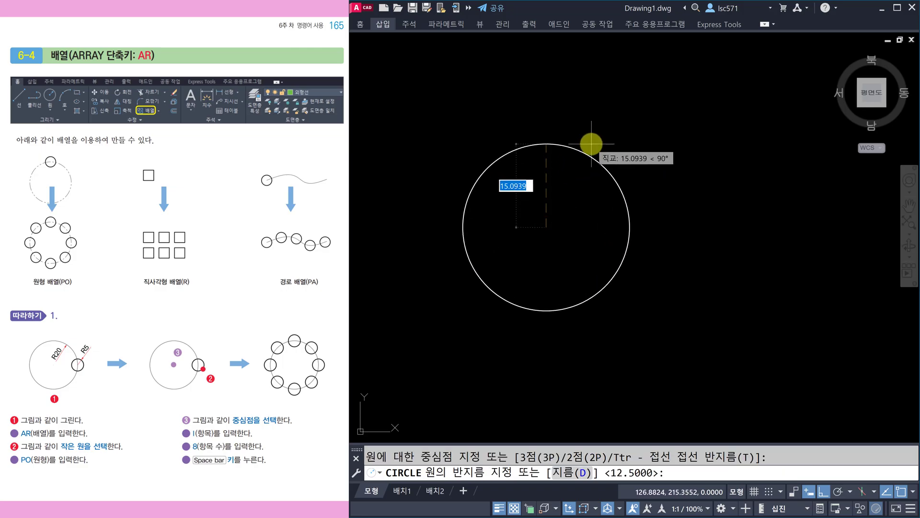
pyautogui.write('2')
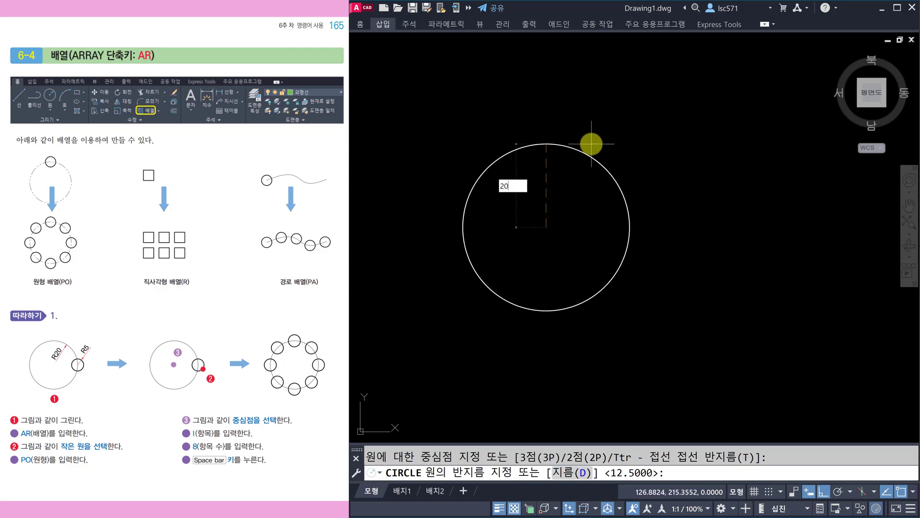
pyautogui.write('0')
pyautogui.press('Return')
pyautogui.press('Escape')
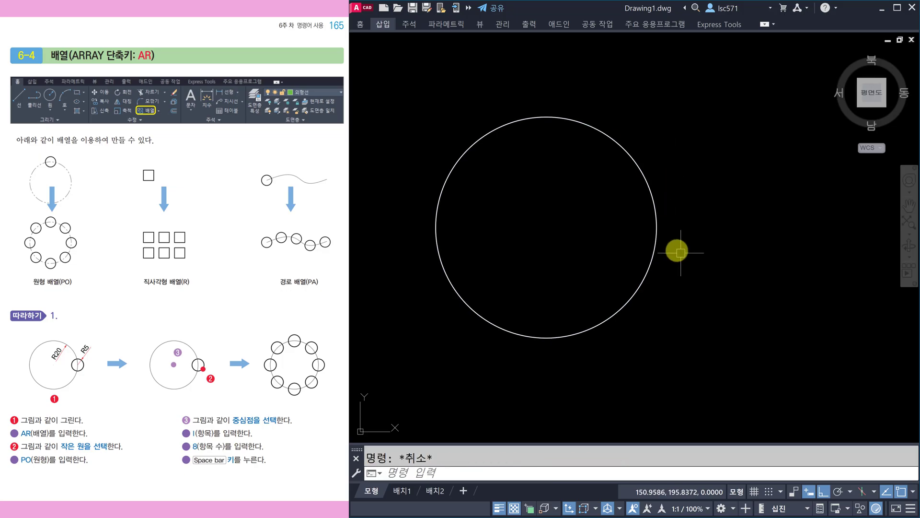
# Step: Draw a circle with radius 5 centred on the right quadrant of the large circle
pyautogui.write('c')
pyautogui.press('Return')
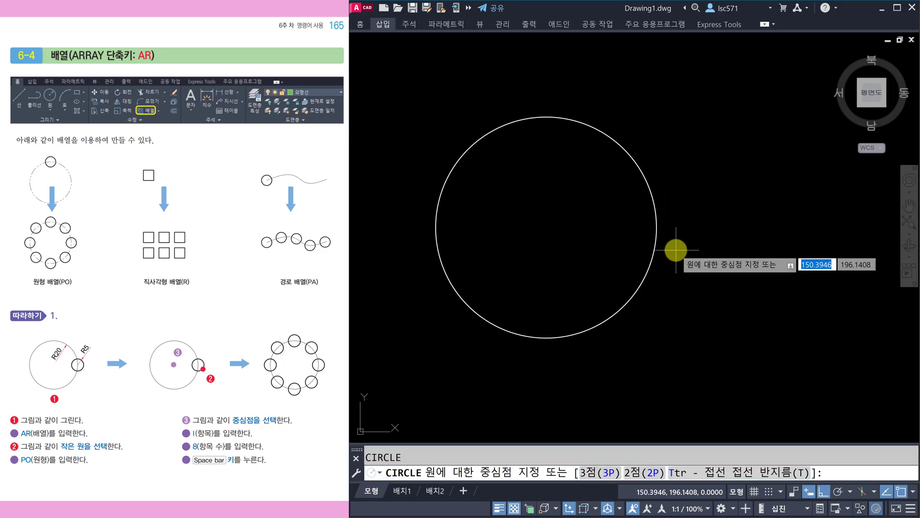
pyautogui.click(657, 227)
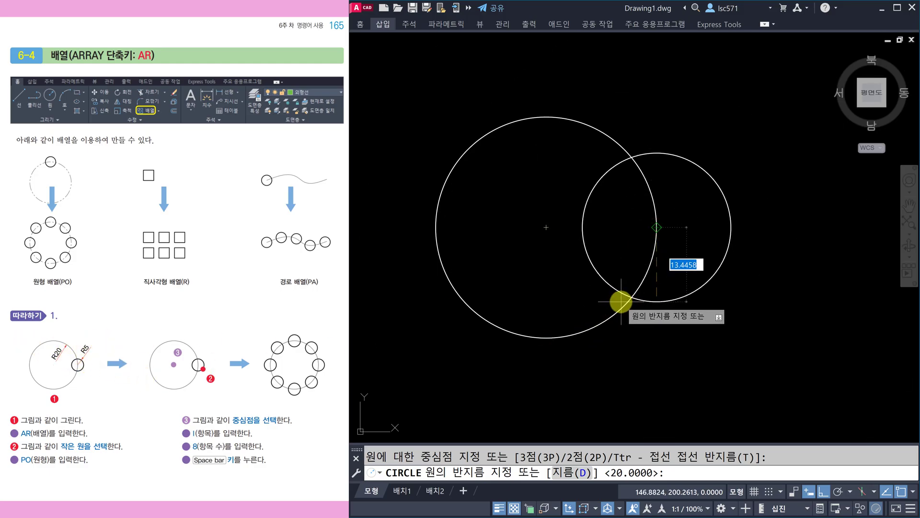
pyautogui.write('5')
pyautogui.press('Return')
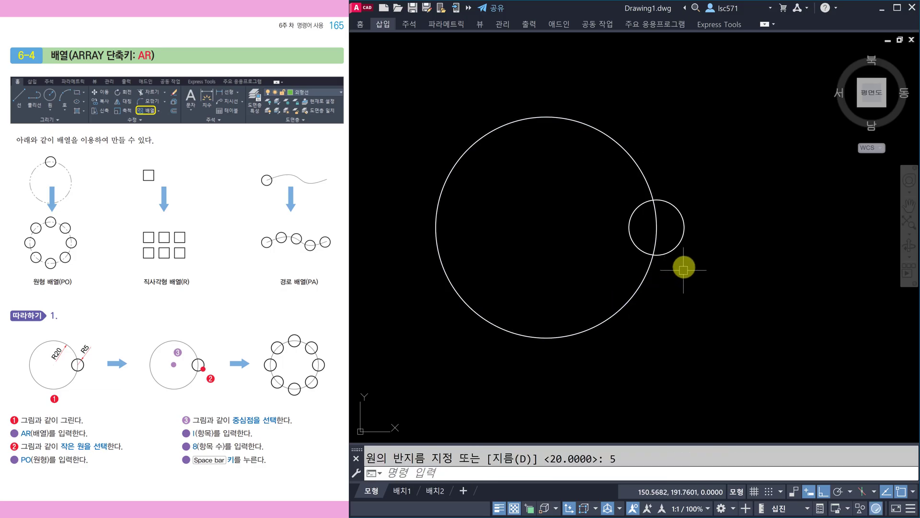
# Step: Create a polar ARRAY of the small circle around the large circle's centre with 8 items
pyautogui.moveTo(684, 288); pyautogui.dragTo(692, 287, button='middle')
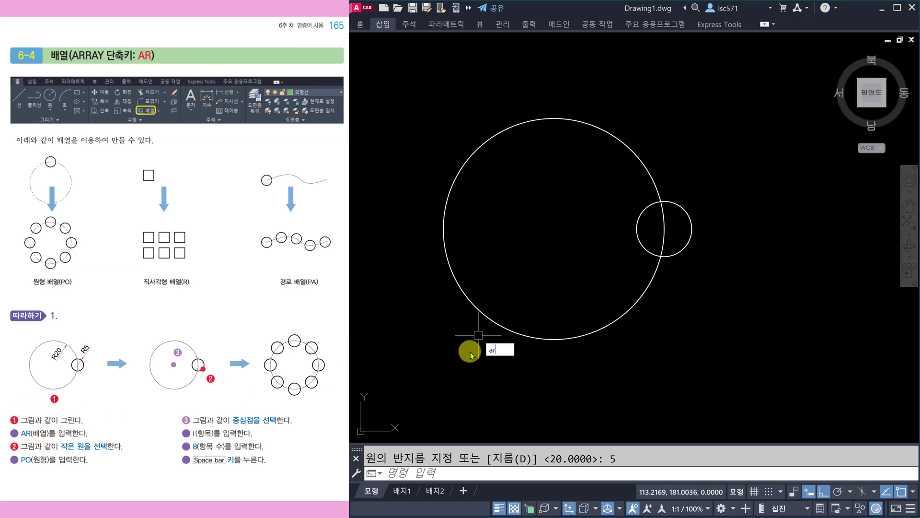
pyautogui.press('space')
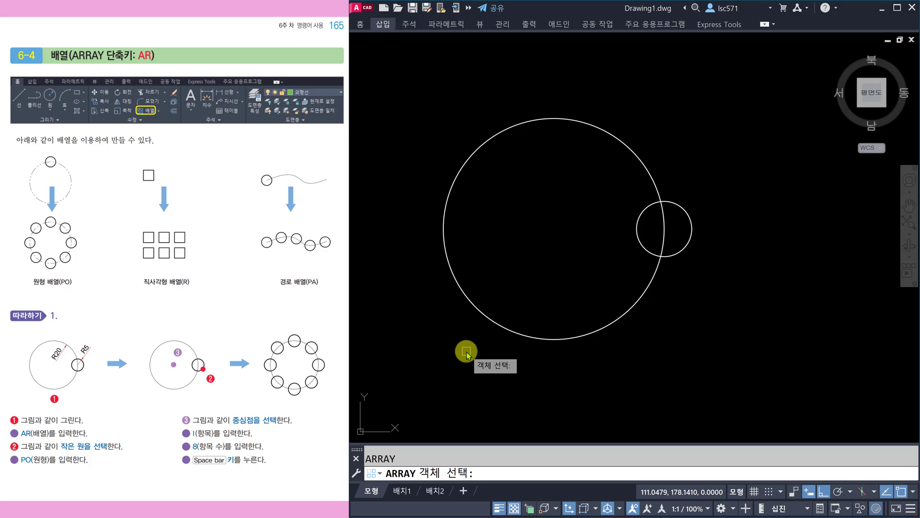
pyautogui.moveTo(585, 357); pyautogui.dragTo(594, 358, button='middle')
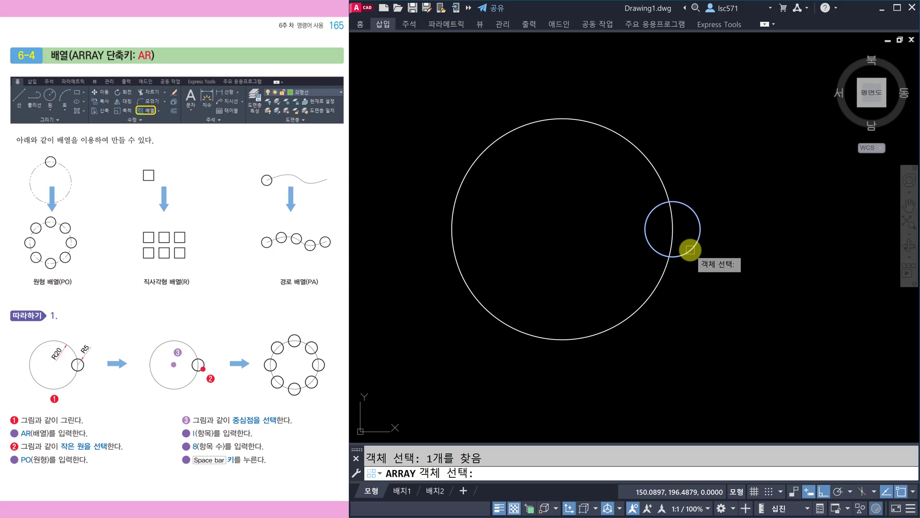
pyautogui.press('space')
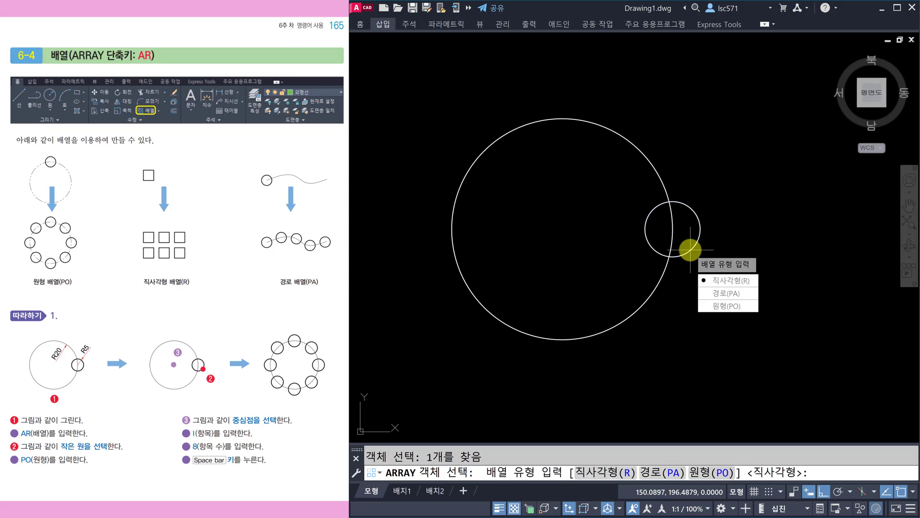
pyautogui.click(728, 307)
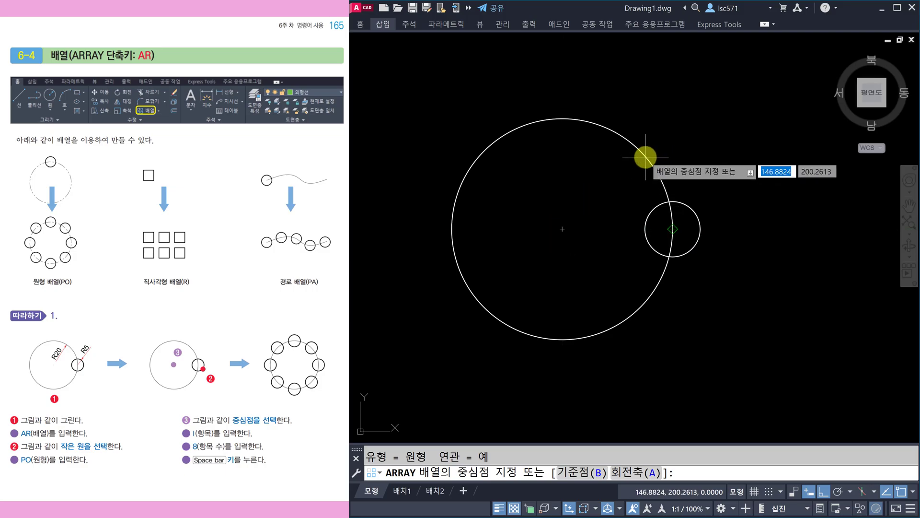
pyautogui.click(560, 229)
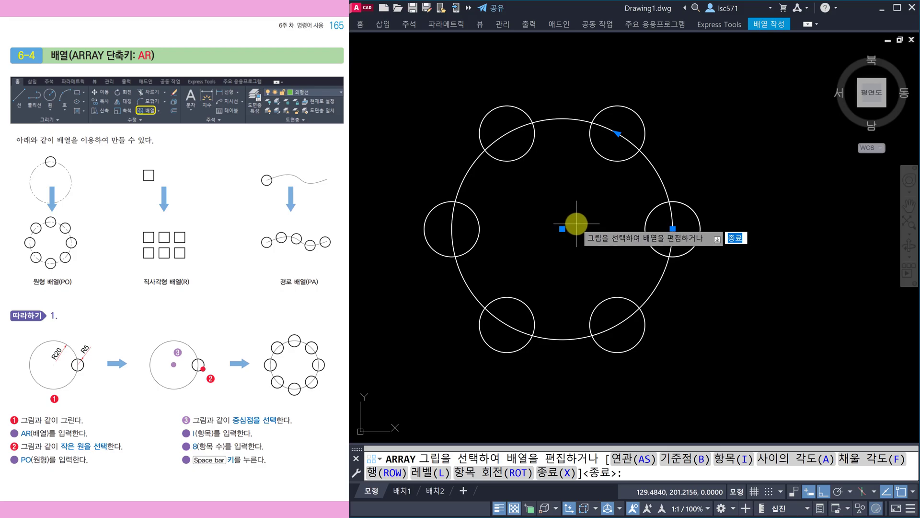
pyautogui.click(736, 453)
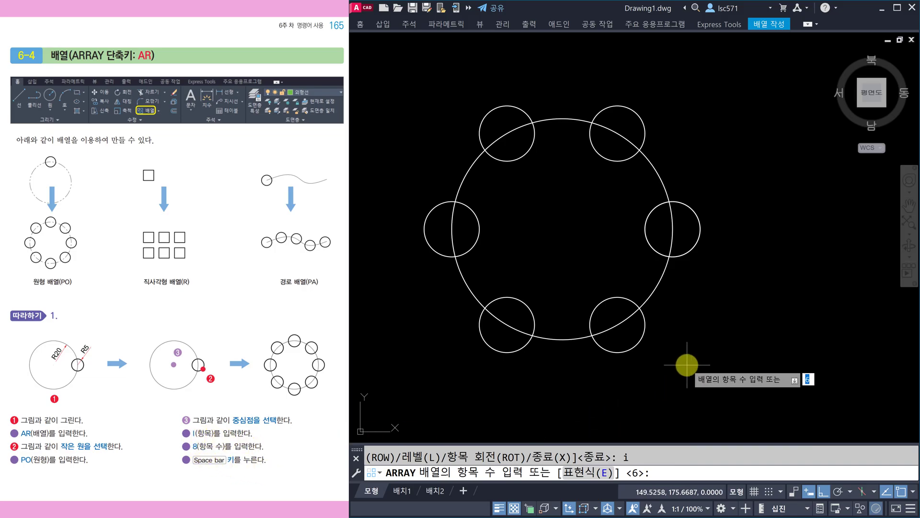
pyautogui.press('space')
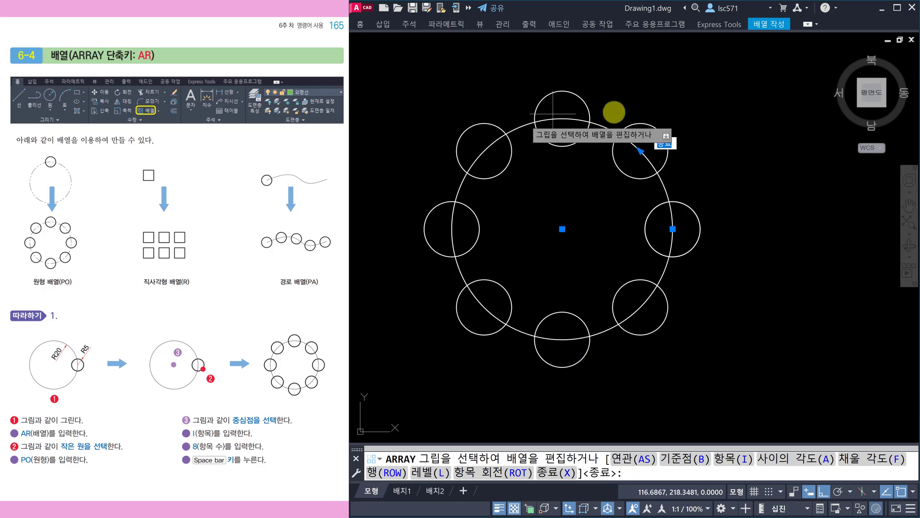
pyautogui.press('space')
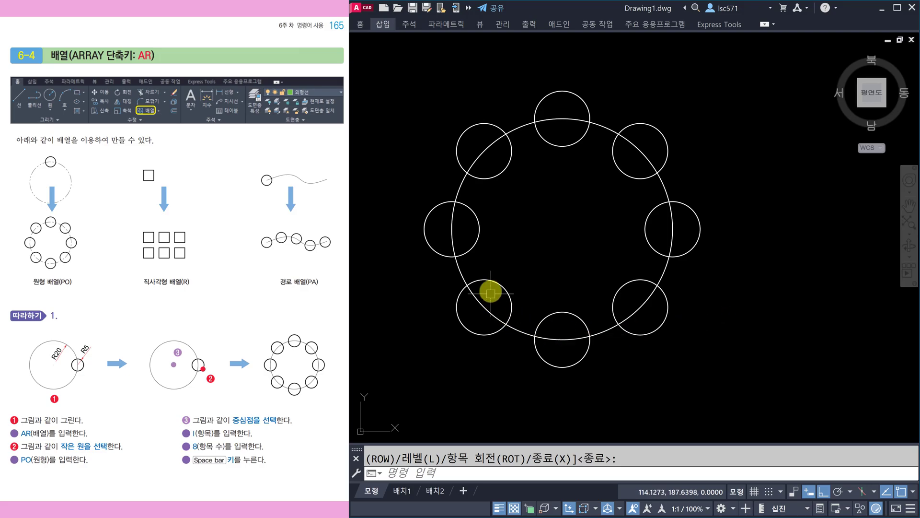
# Step: Select the arrayed small circles to check whether they form one object, and clear the selection
pyautogui.click(650, 215)
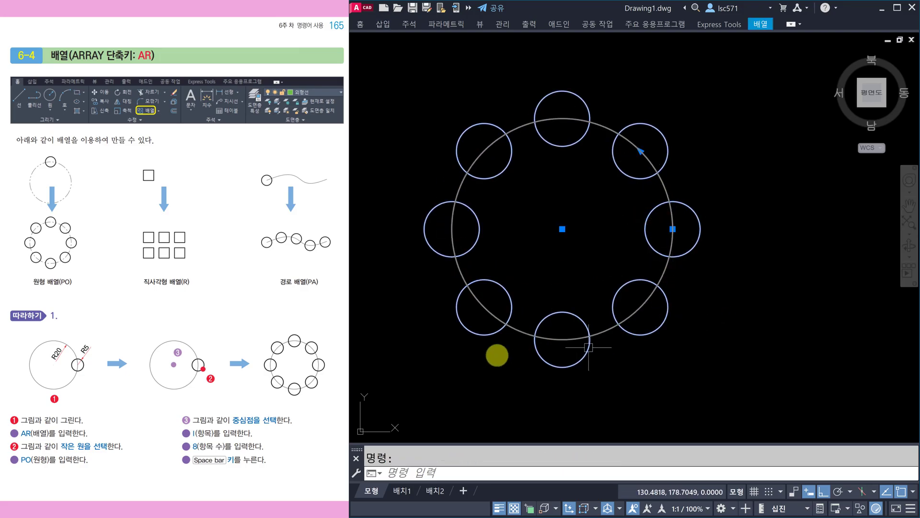
pyautogui.press('Escape')
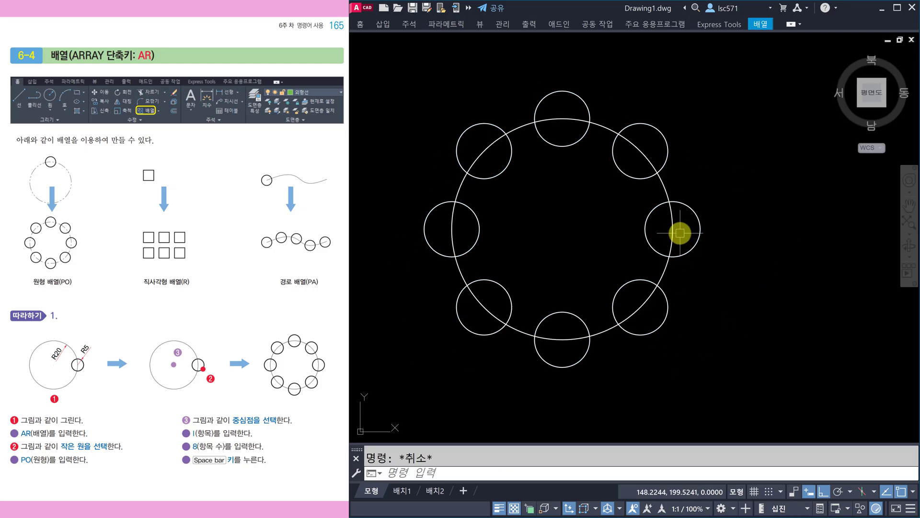
pyautogui.click(700, 214)
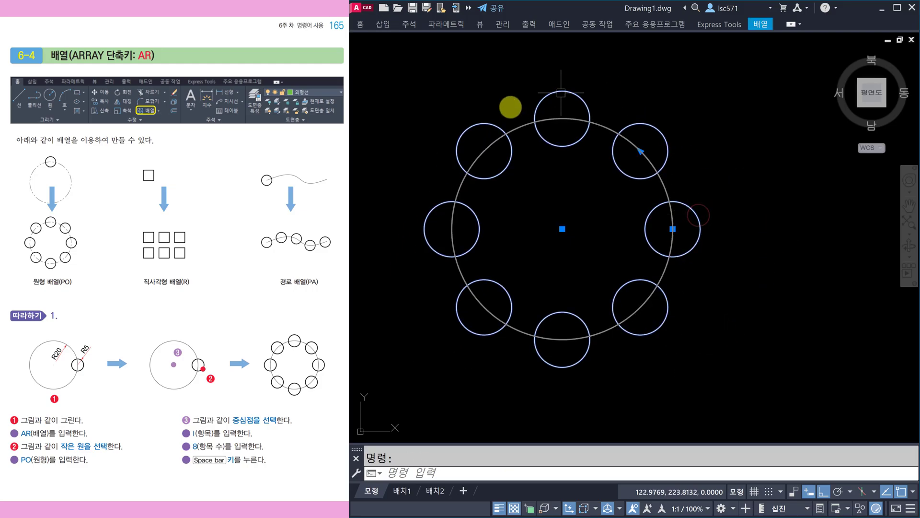
pyautogui.press('Escape')
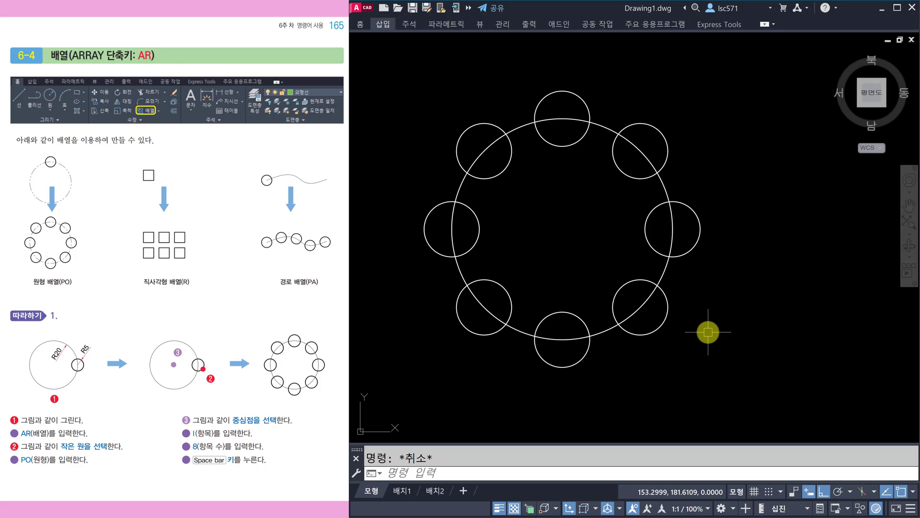
# Step: Explode the polar array of small circles and check that the right-hand circle can be selected on its own
pyautogui.write('x')
pyautogui.press('space')
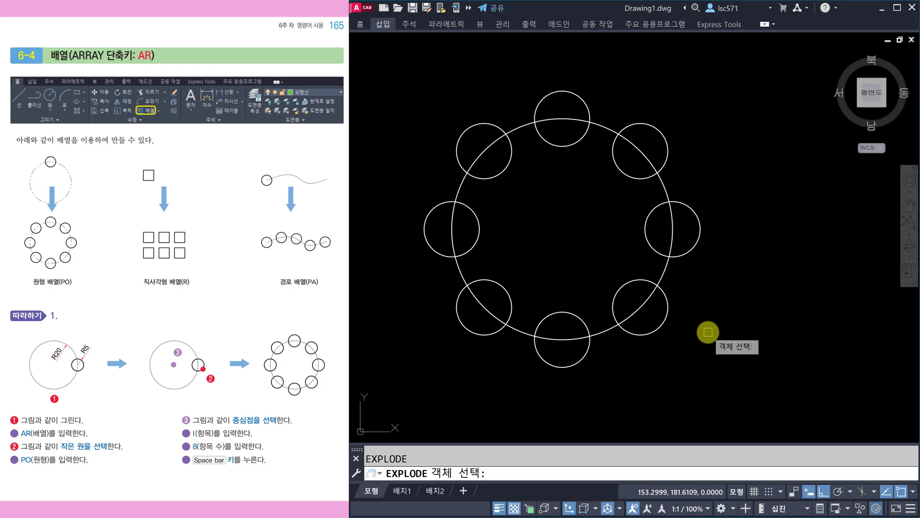
pyautogui.click(689, 250)
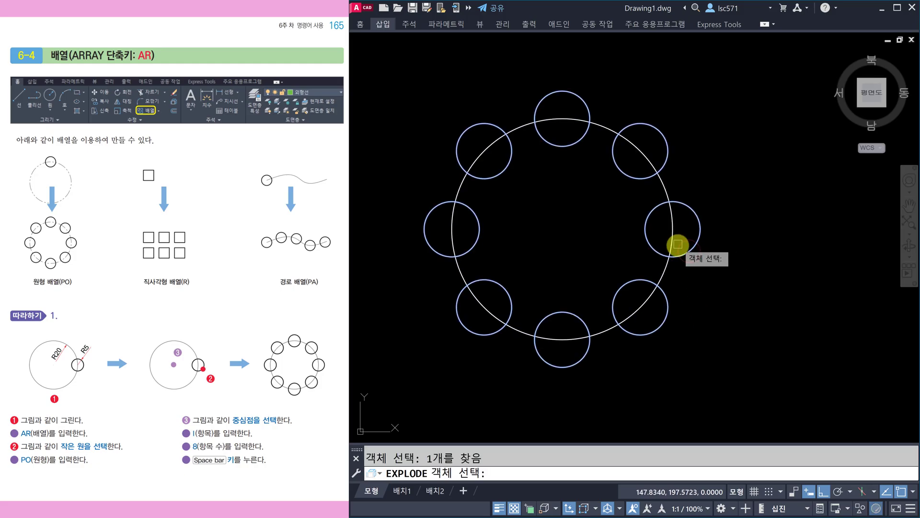
pyautogui.press('space')
pyautogui.click(696, 244)
pyautogui.press('Escape')
# Step: Undo the explode of the small circles, select them to check they form one array, and clear the selection
pyautogui.write('x')
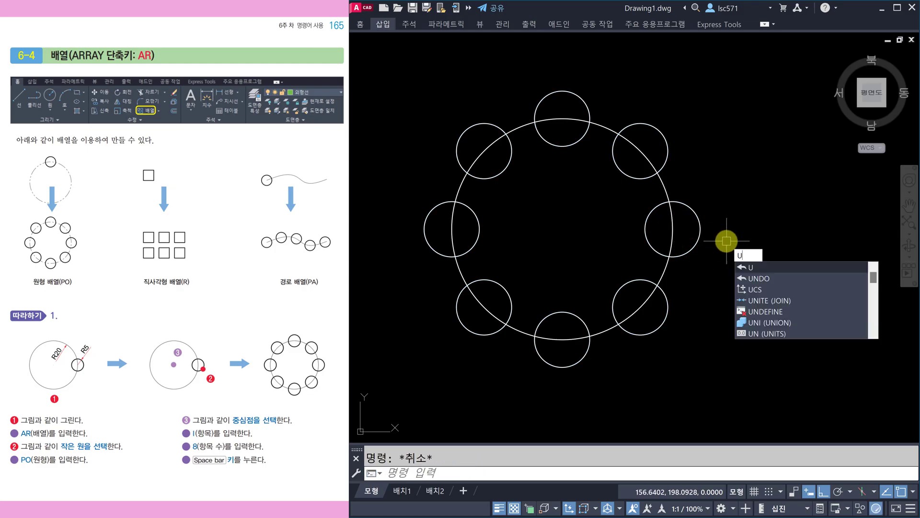
pyautogui.press('space')
pyautogui.click(699, 239)
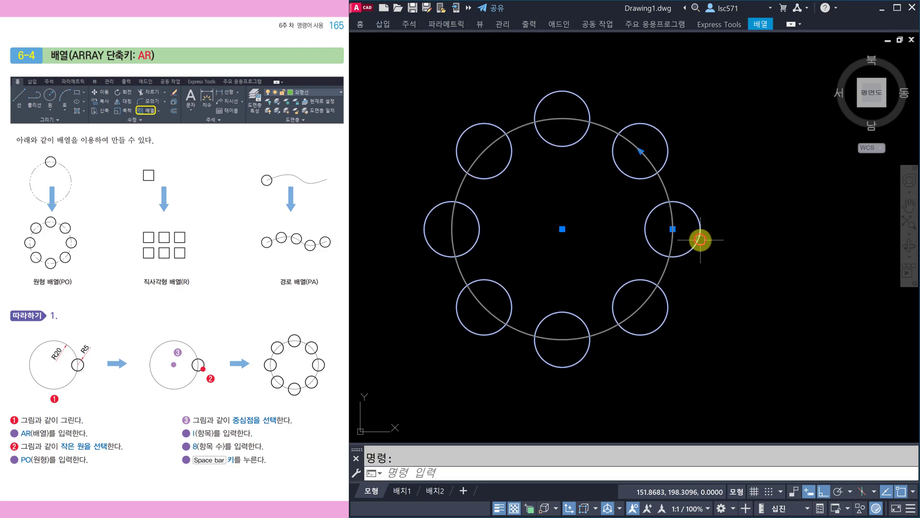
pyautogui.press('Escape')
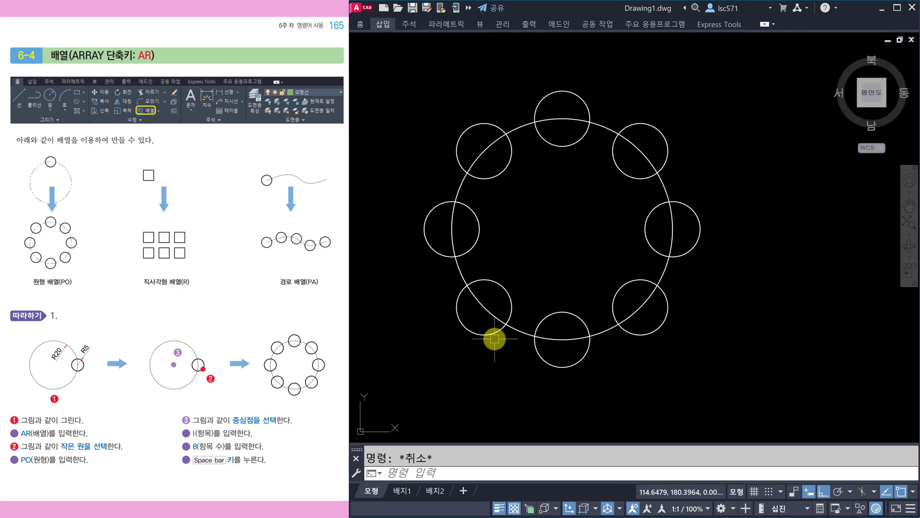
# Step: Draw a 10 by 10 rectangle in the empty area below the circle pattern
pyautogui.scroll(-3, 297, 278)
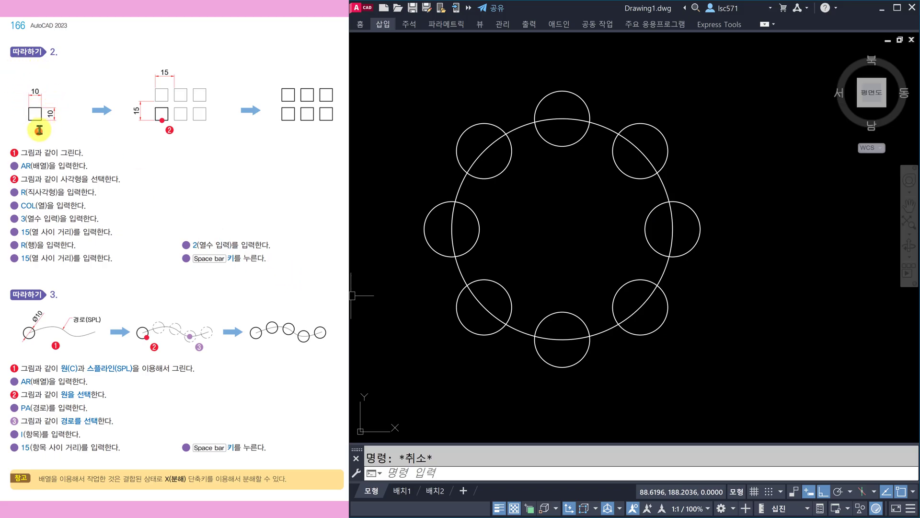
pyautogui.moveTo(596, 275); pyautogui.dragTo(599, 113, button='middle')
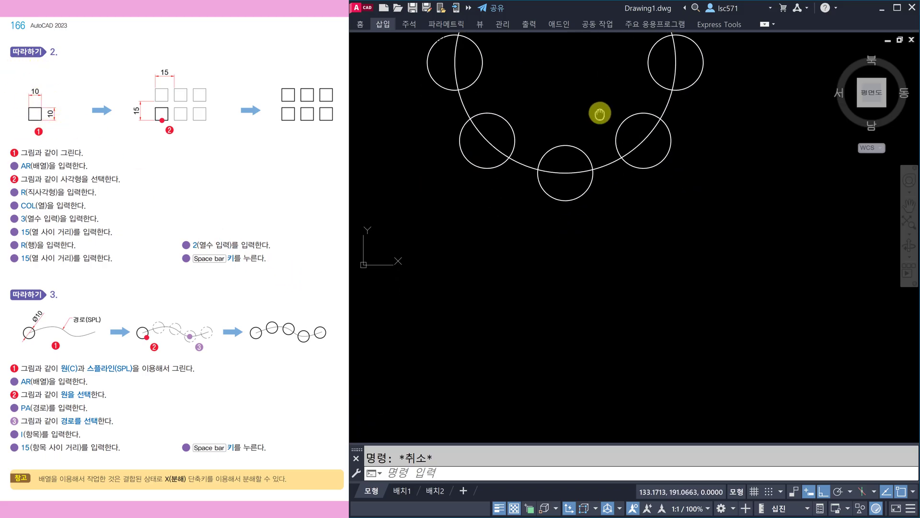
pyautogui.moveTo(553, 265); pyautogui.dragTo(552, 164, button='middle')
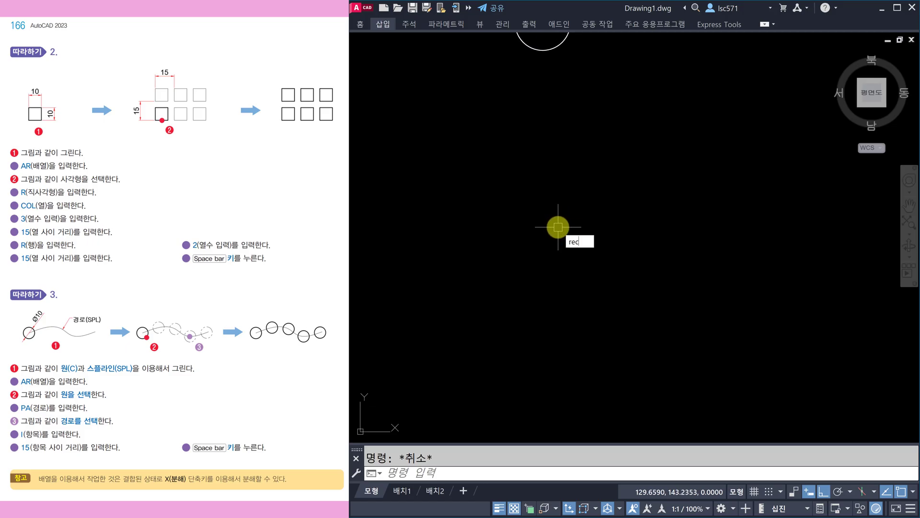
pyautogui.press('space')
pyautogui.click(508, 225)
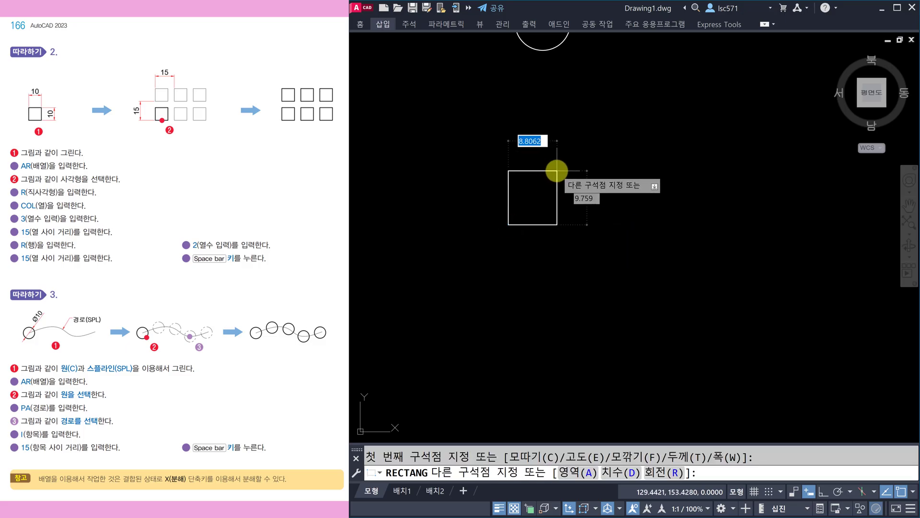
pyautogui.press('Tab')
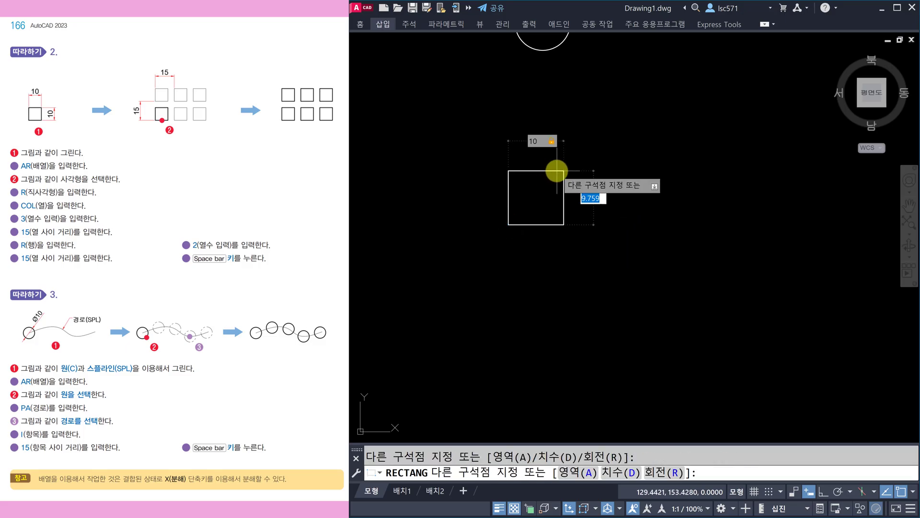
pyautogui.write('10')
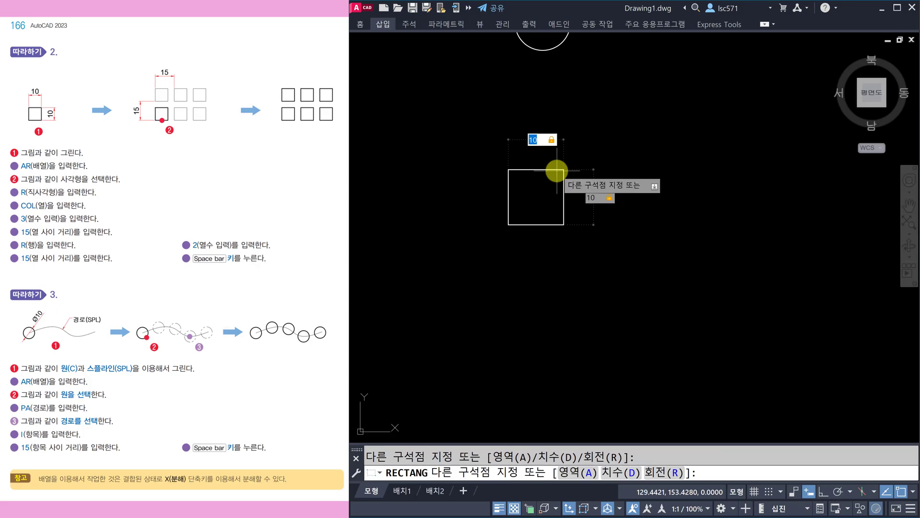
pyautogui.press('Return')
# Step: Try a rectangular ARRAY of the square with 3 columns spaced 15 apart
pyautogui.moveTo(606, 257); pyautogui.dragTo(598, 277, button='middle')
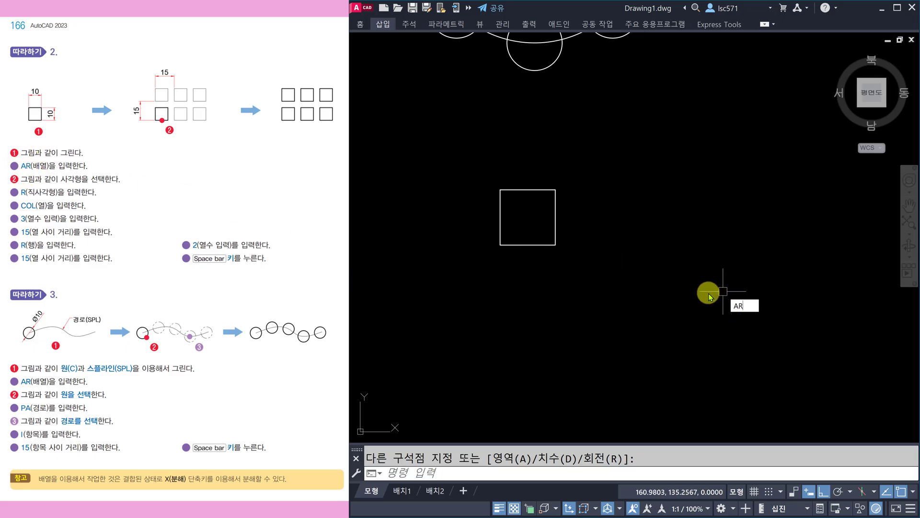
pyautogui.press('space')
pyautogui.click(630, 297)
pyautogui.click(468, 169)
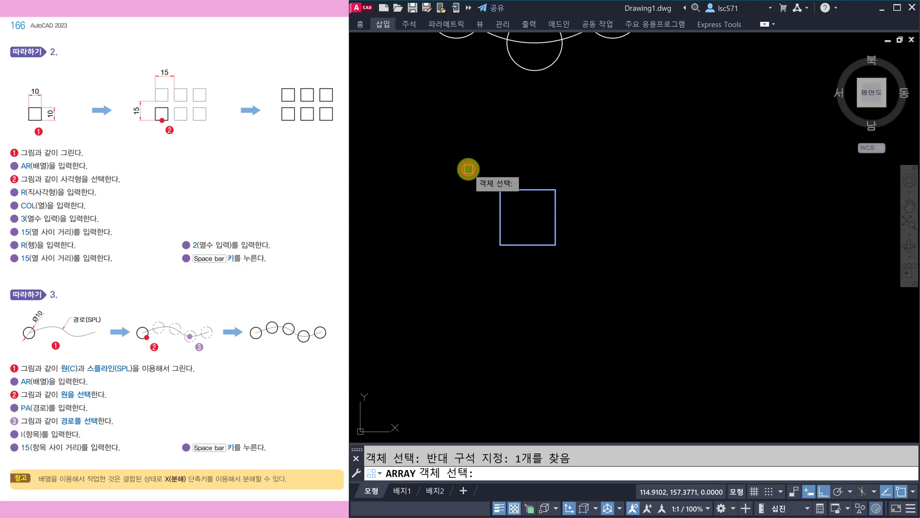
pyautogui.press('space')
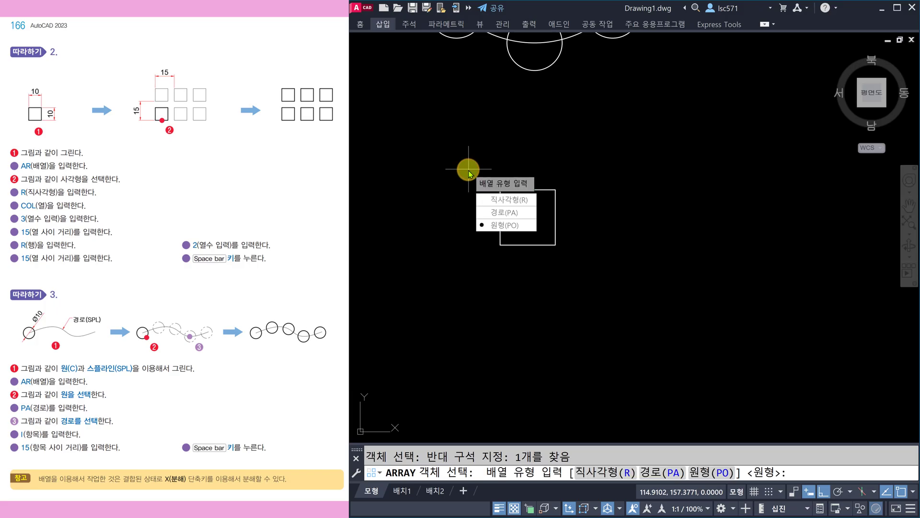
pyautogui.click(509, 204)
pyautogui.scroll(-2, 530, 227)
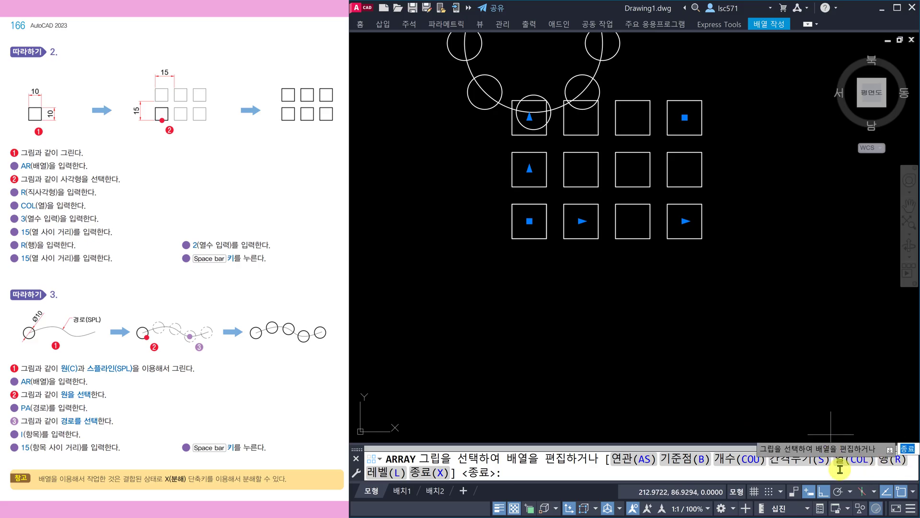
pyautogui.click(856, 459)
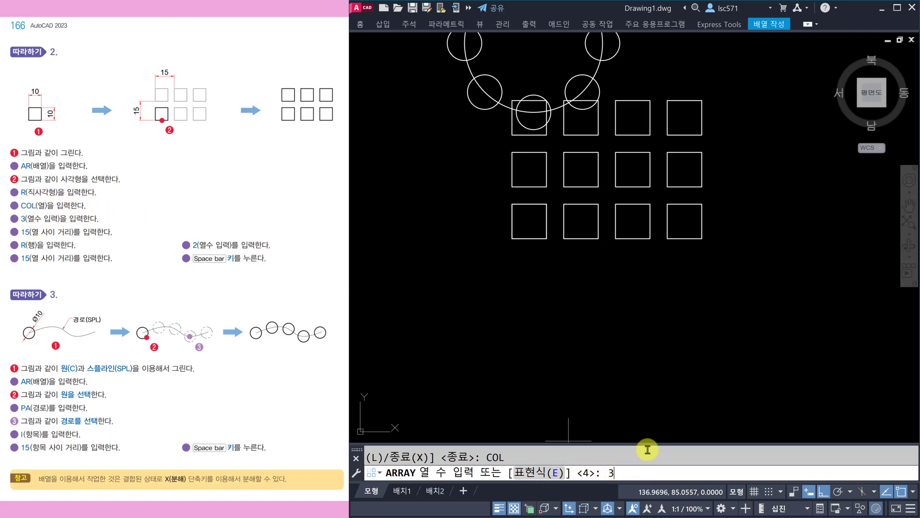
pyautogui.press('Return')
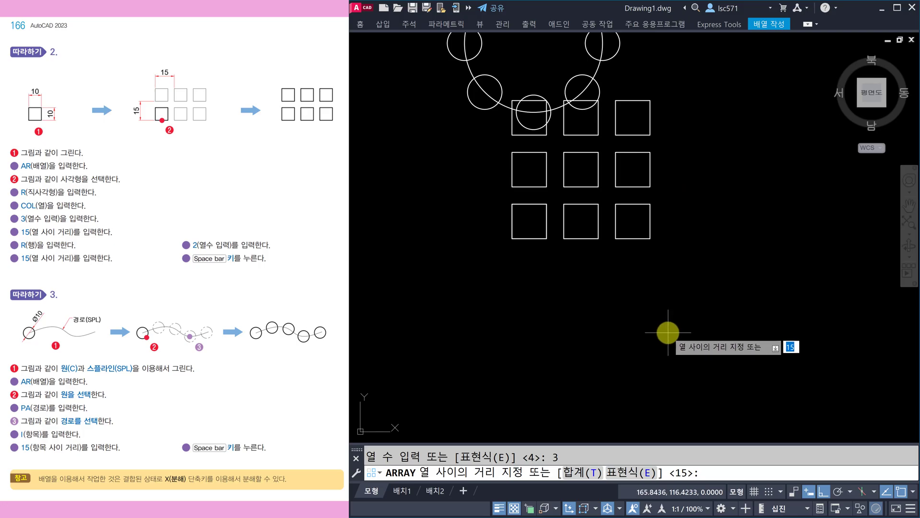
pyautogui.press('Return')
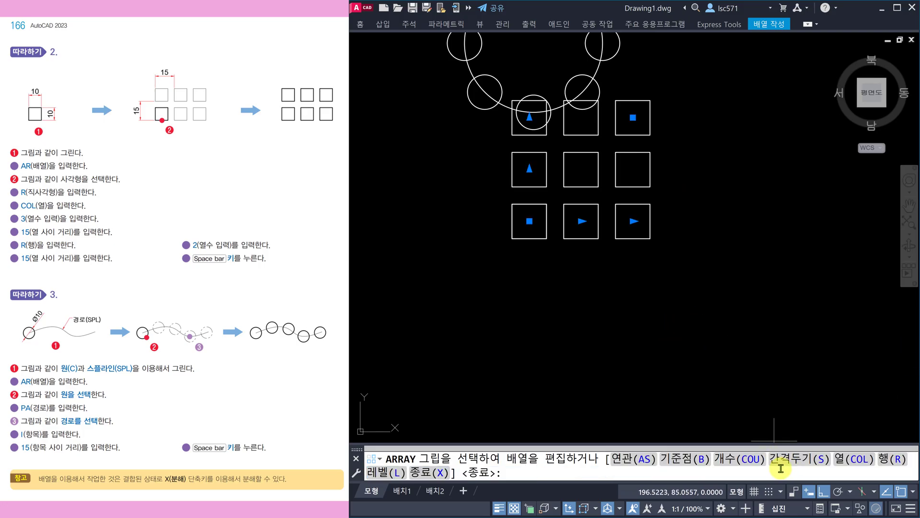
# Step: Try to set the rows of the rectangular array and end the ARRAY command
pyautogui.click(892, 460)
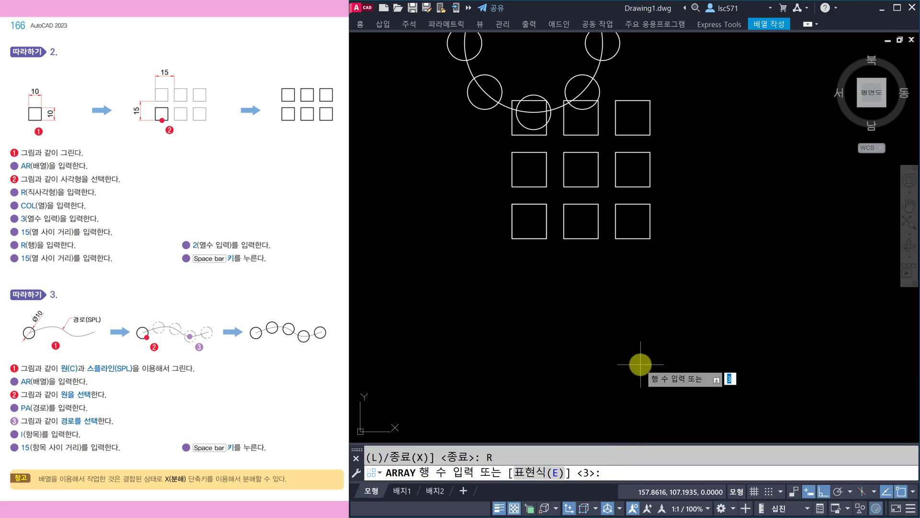
pyautogui.press('Return')
pyautogui.press('Return')
pyautogui.press('Return')
pyautogui.press('Return')
pyautogui.press('Escape')
# Step: Undo the rectangular array that overlaps the circle pattern, leaving only the original square
pyautogui.click(618, 220)
pyautogui.press('Escape')
pyautogui.write('e')
pyautogui.press('Return')
pyautogui.click(647, 257)
pyautogui.click(567, 164)
pyautogui.press('Escape')
pyautogui.press('Escape')
pyautogui.write('u')
pyautogui.press('space')
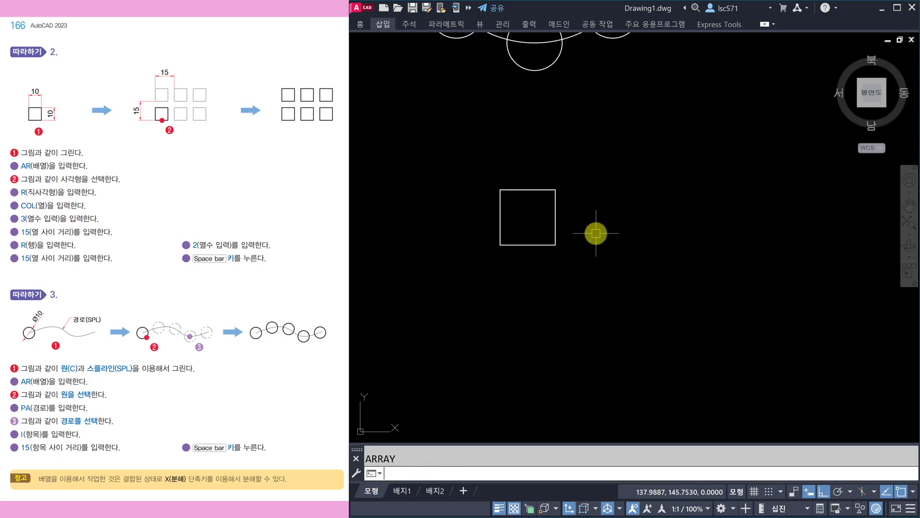
# Step: Move the square further down, clear of the circle pattern, to make room for an upward array
pyautogui.press('Escape')
pyautogui.scroll(-2, 561, 236)
pyautogui.scroll(-2, 561, 236)
pyautogui.write('m')
pyautogui.press('space')
pyautogui.click(569, 273)
pyautogui.click(522, 211)
pyautogui.press('space')
pyautogui.click(615, 267)
pyautogui.click(602, 343)
pyautogui.press('Escape')
pyautogui.scroll(2, 563, 324)
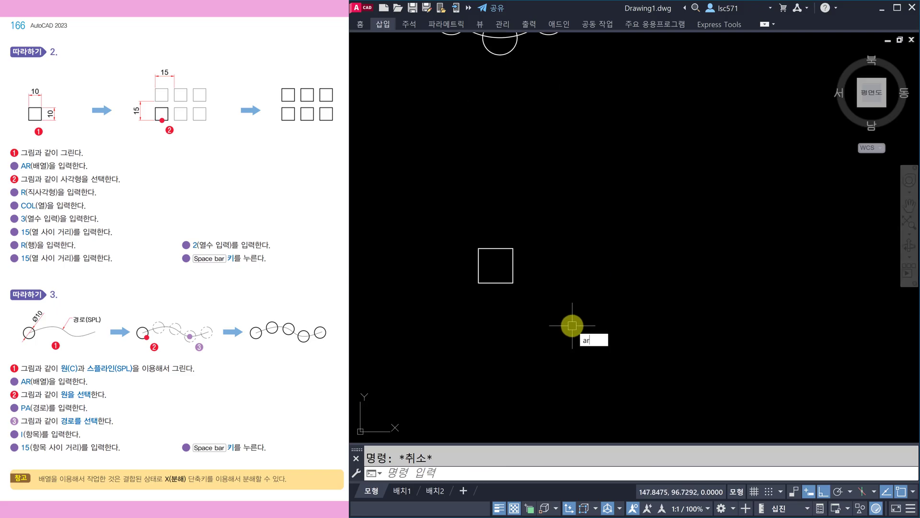
# Step: Create a rectangular ARRAY of the moved square with 3 columns spaced 15 apart
pyautogui.press('space')
pyautogui.click(541, 320)
pyautogui.click(457, 224)
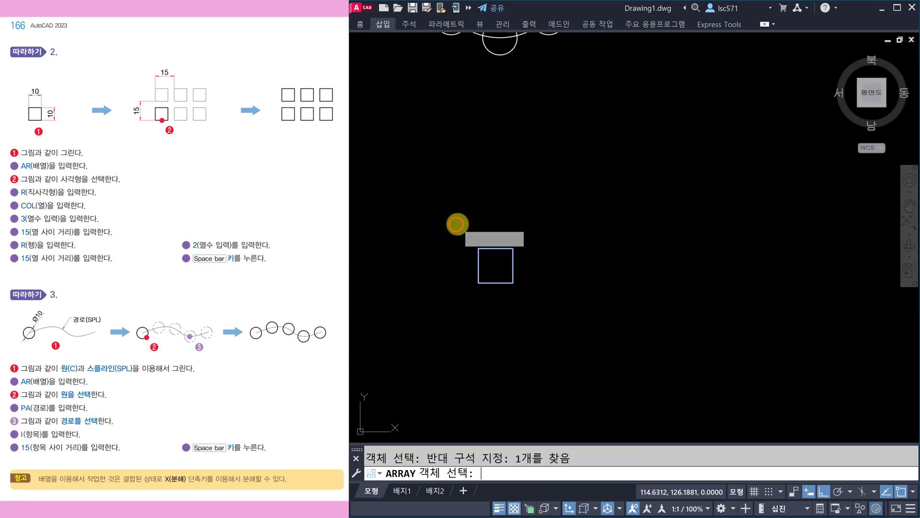
pyautogui.press('space')
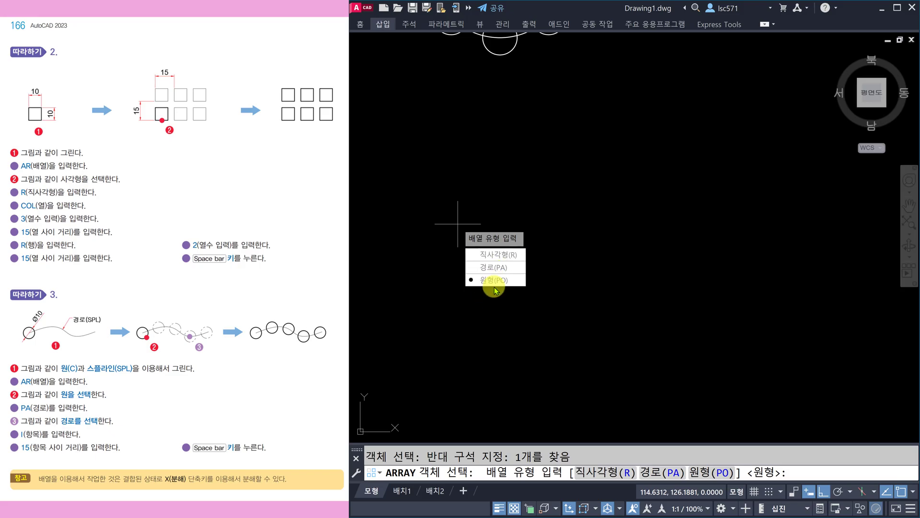
pyautogui.click(499, 254)
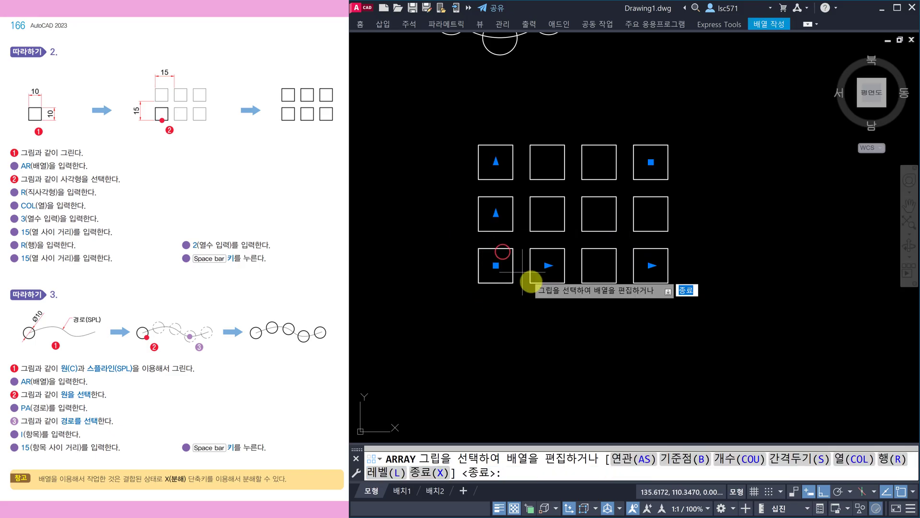
pyautogui.click(851, 463)
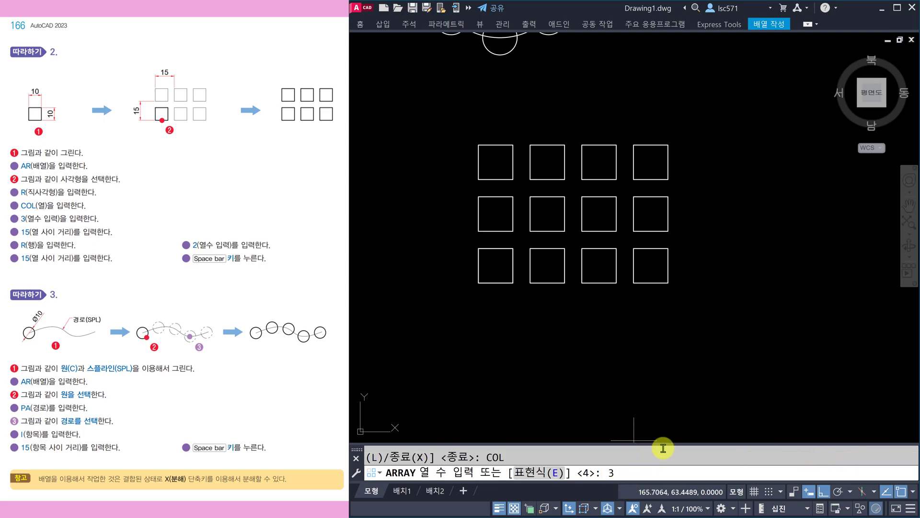
pyautogui.write('3')
pyautogui.press('Return')
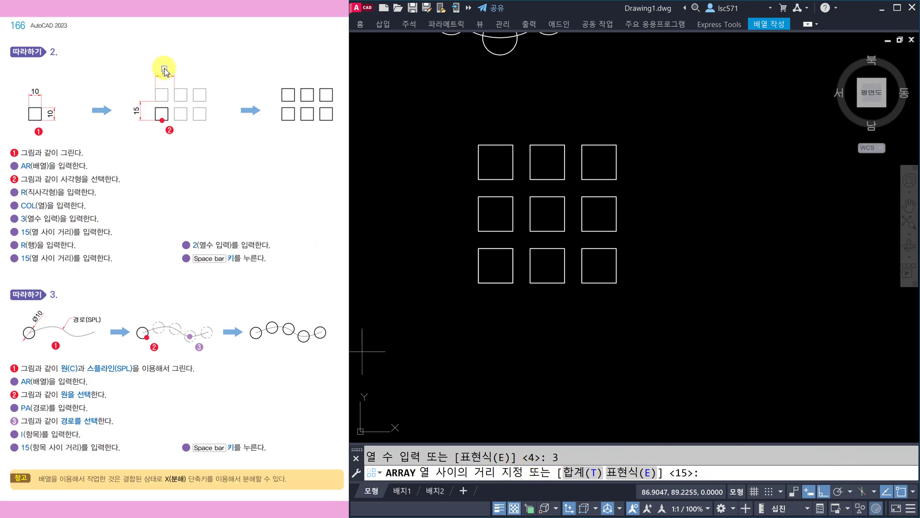
pyautogui.write('1')
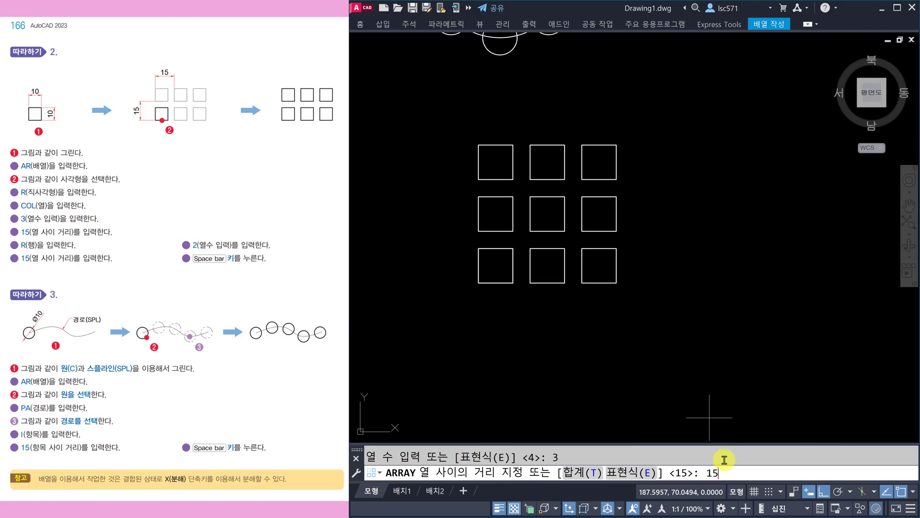
pyautogui.write('5')
pyautogui.press('Return')
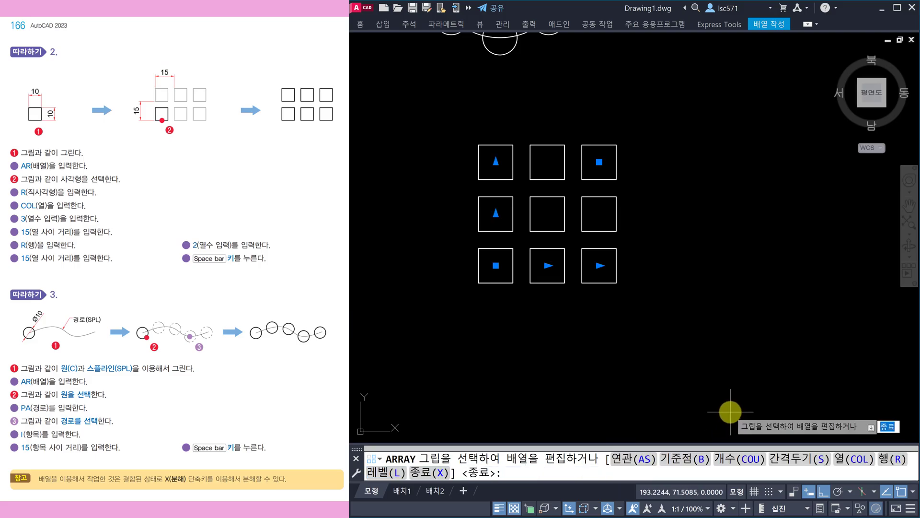
# Step: Give the array 2 rows spaced 15 apart, finish it, and select it to check that it is one object
pyautogui.click(895, 461)
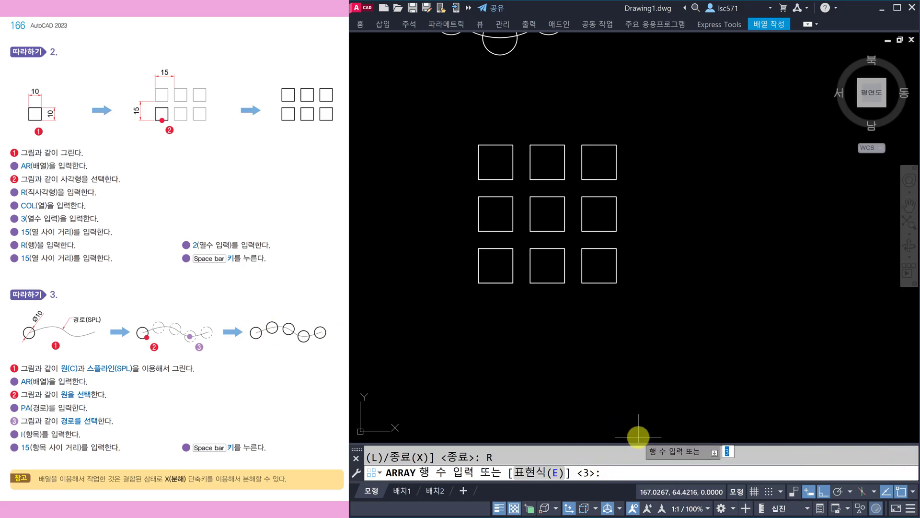
pyautogui.press('Return')
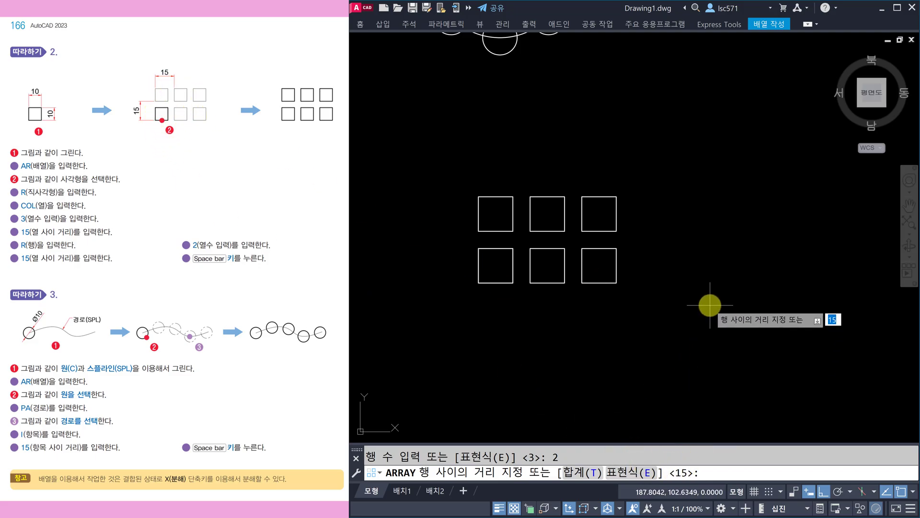
pyautogui.press('space')
pyautogui.press('space')
pyautogui.scroll(2, 503, 261)
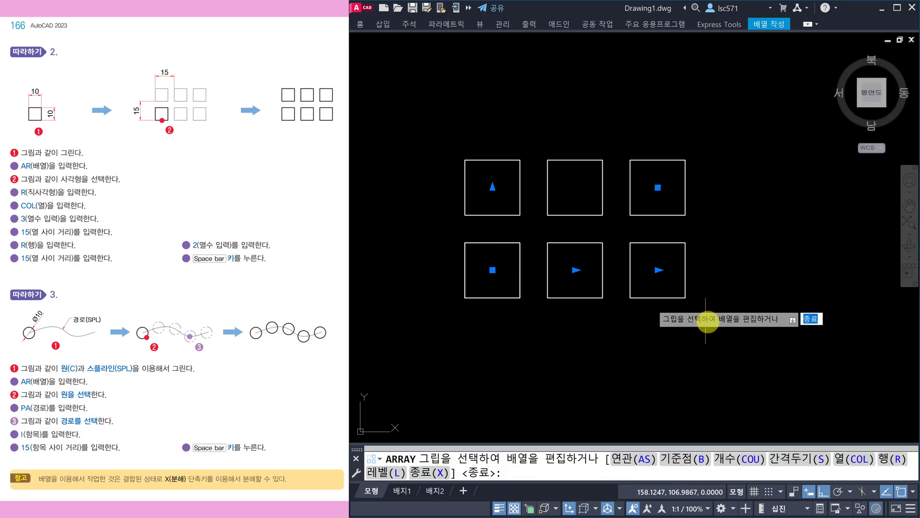
pyautogui.press('Escape')
pyautogui.click(520, 256)
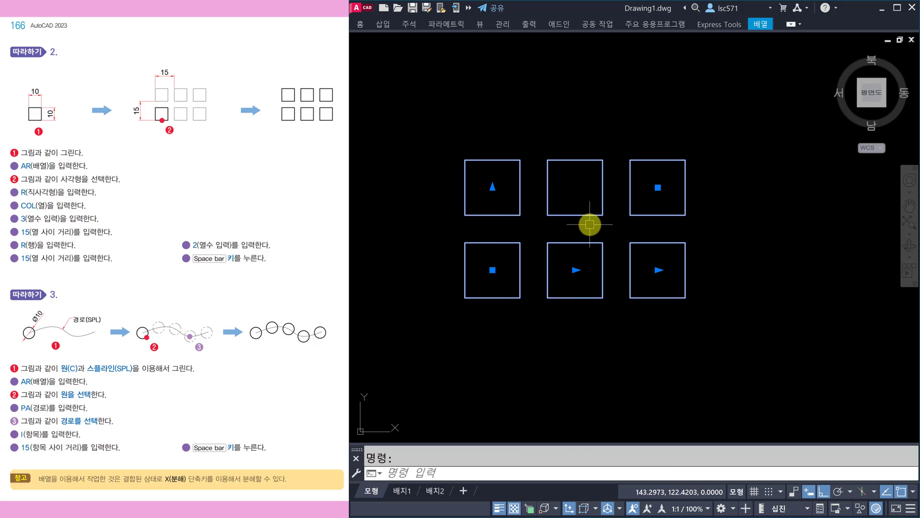
pyautogui.press('Escape')
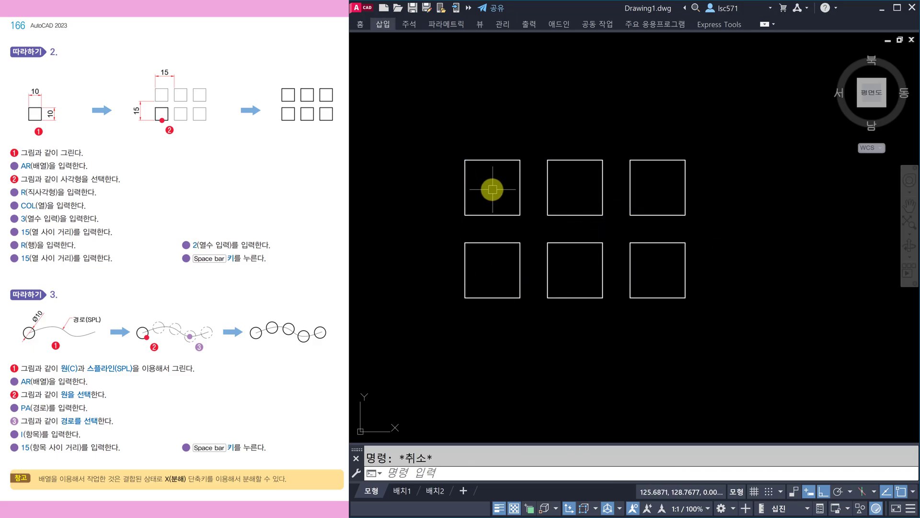
# Step: Draw a circle with a diameter of 10 in the empty area below the array of squares
pyautogui.scroll(-3, 563, 309)
pyautogui.moveTo(562, 308)
pyautogui.mouseDown(button='middle')
pyautogui.moveTo(514, 304)
pyautogui.moveTo(497, 240)
pyautogui.mouseUp(button='middle')
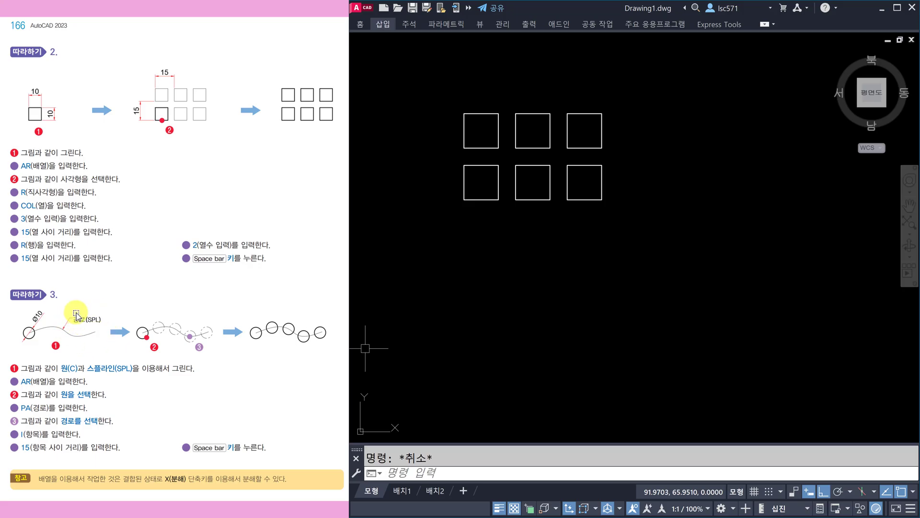
pyautogui.moveTo(510, 331); pyautogui.dragTo(525, 267, button='middle')
pyautogui.write('c')
pyautogui.press('Return')
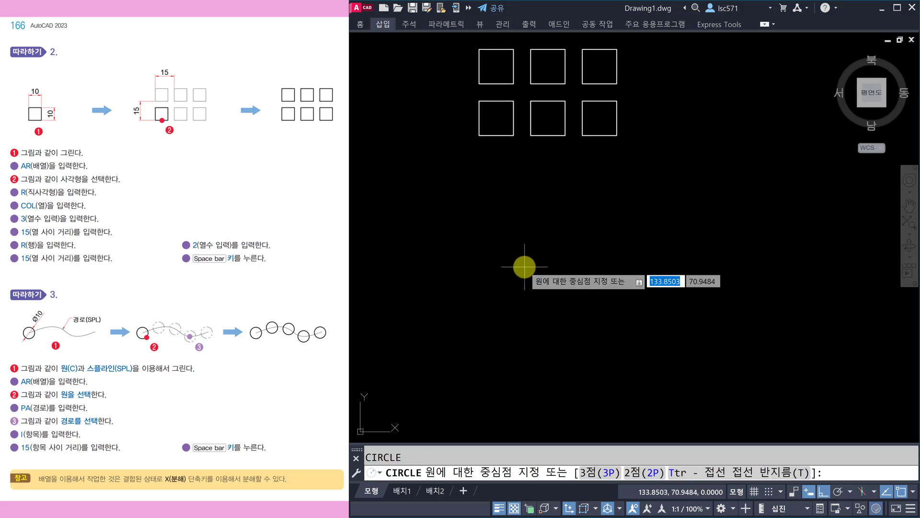
pyautogui.click(512, 284)
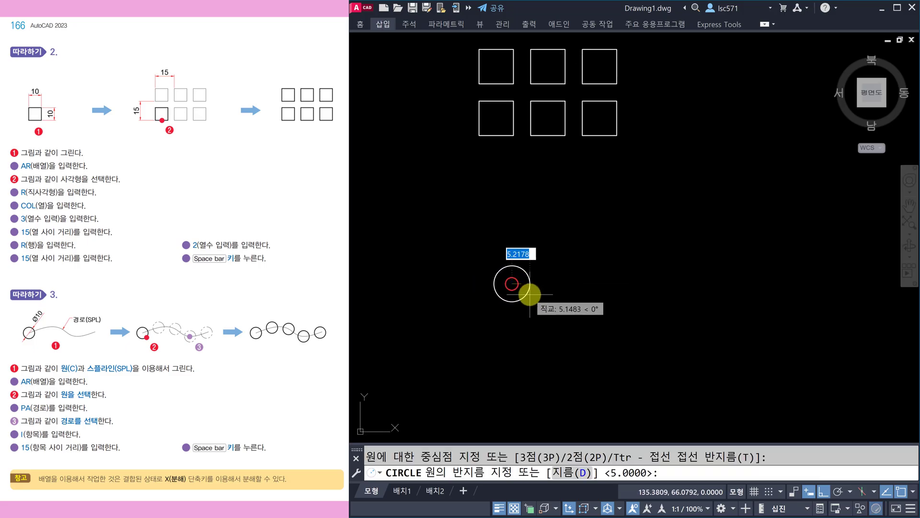
pyautogui.write('d')
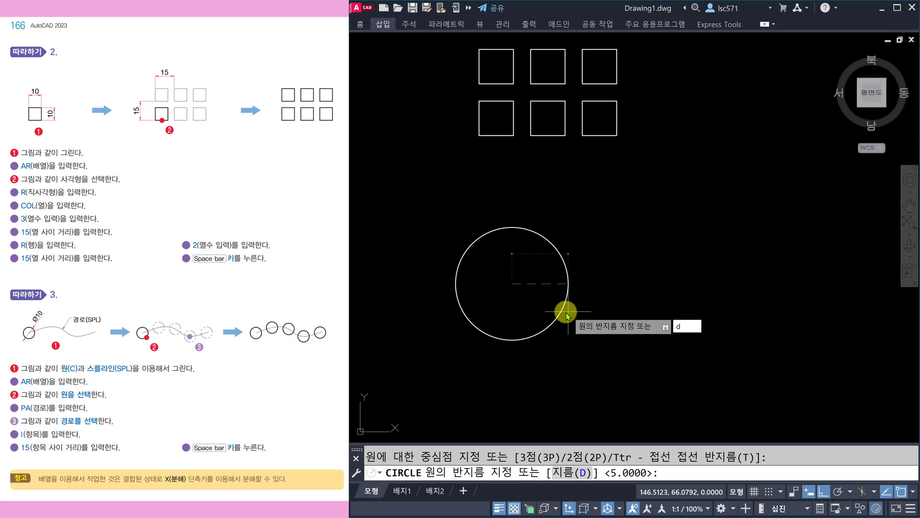
pyautogui.press('Return')
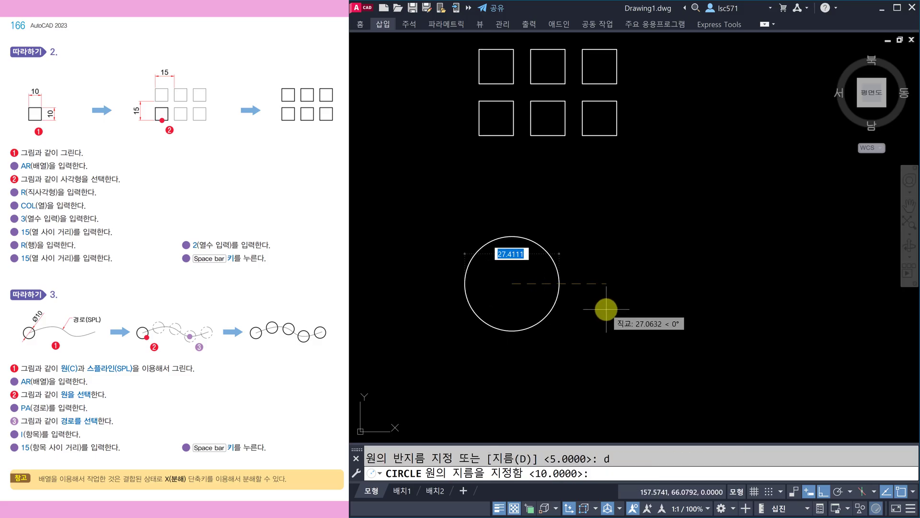
pyautogui.write('10')
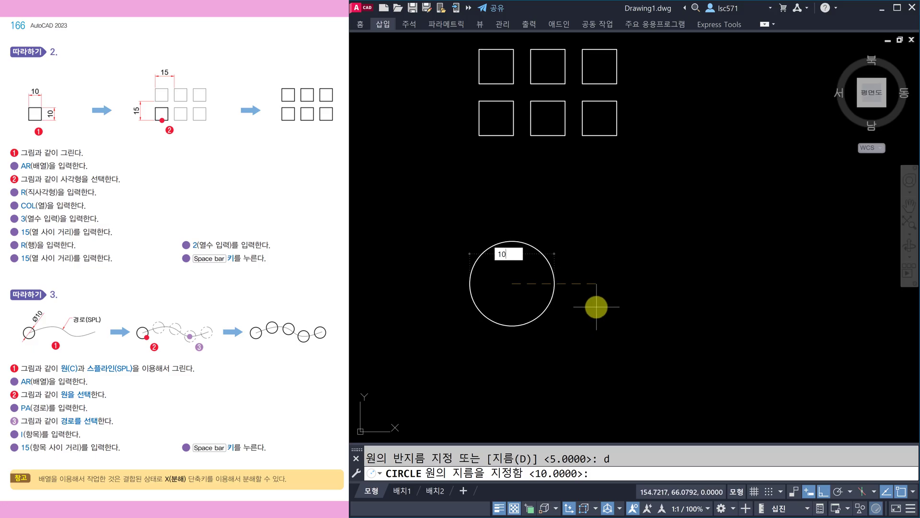
pyautogui.press('Return')
pyautogui.scroll(2, 503, 307)
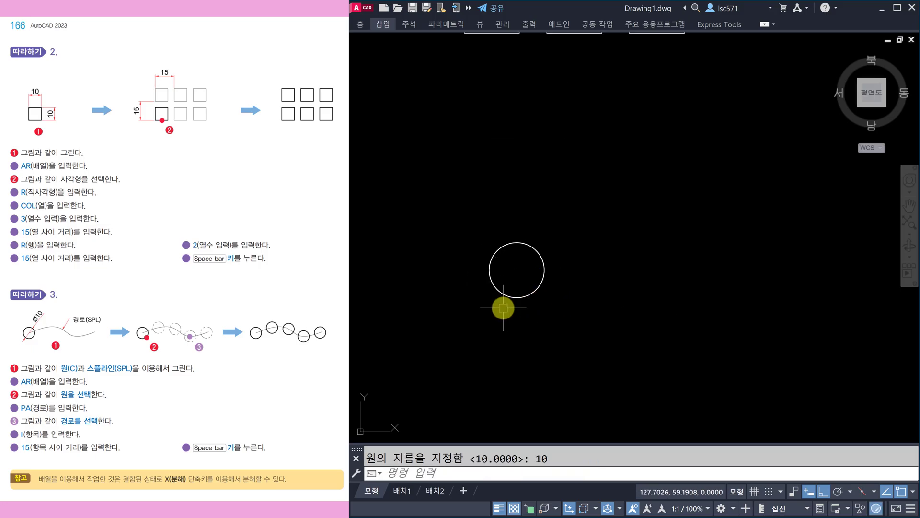
# Step: With Ortho off, draw a wavy spline from the circle's center through three further points, dipping in the middle and ending upward
pyautogui.write('spl')
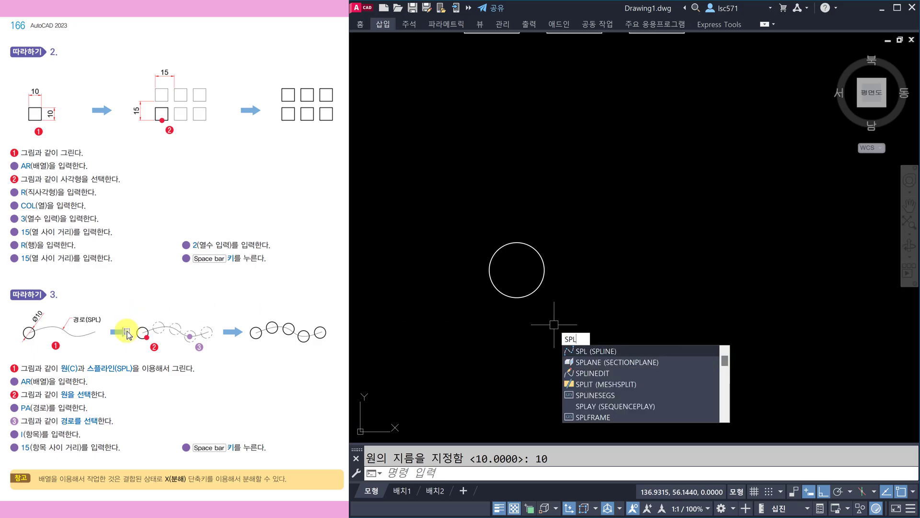
pyautogui.press('Return')
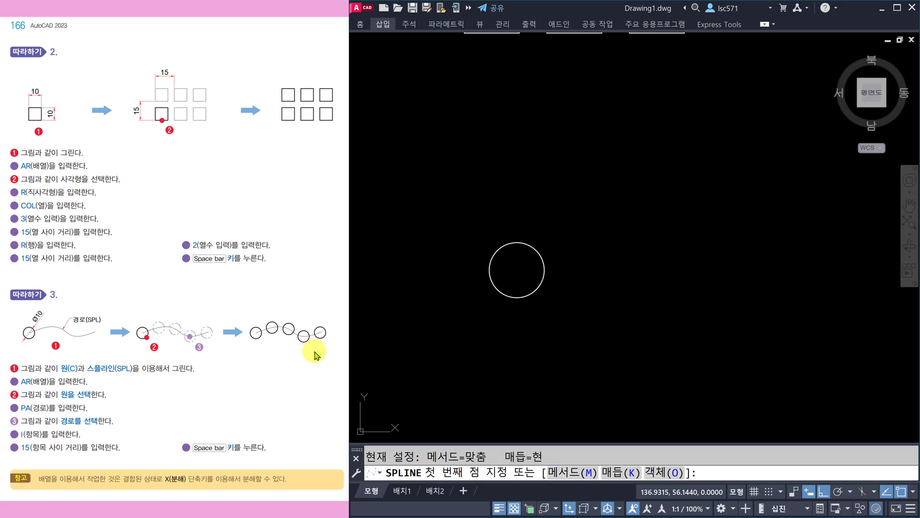
pyautogui.click(517, 281)
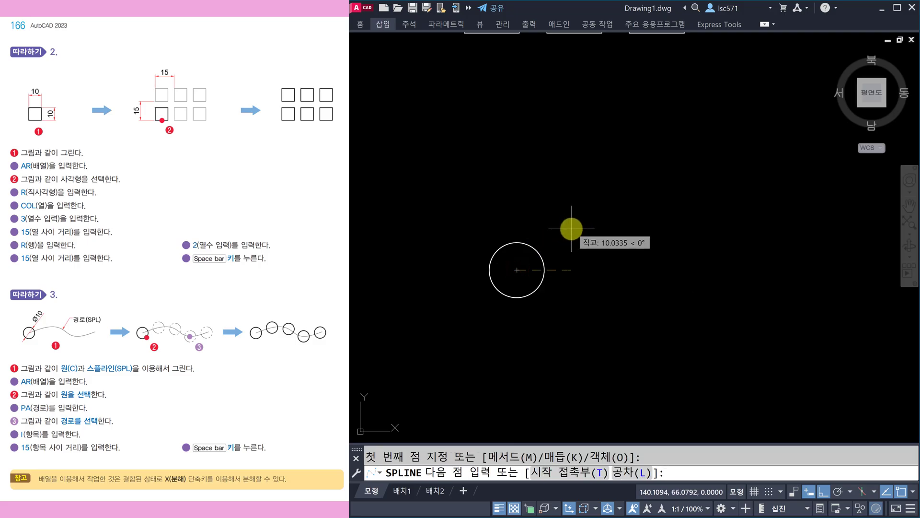
pyautogui.press('F8')
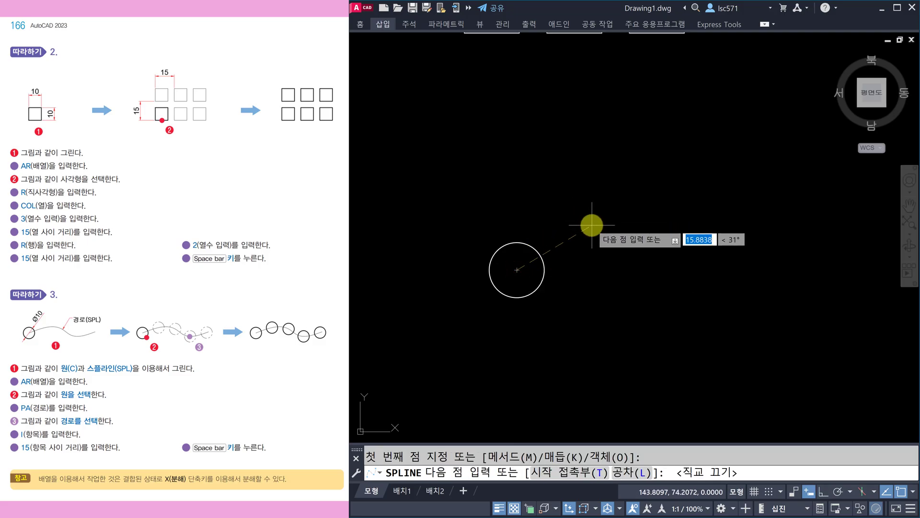
pyautogui.click(593, 226)
pyautogui.click(656, 248)
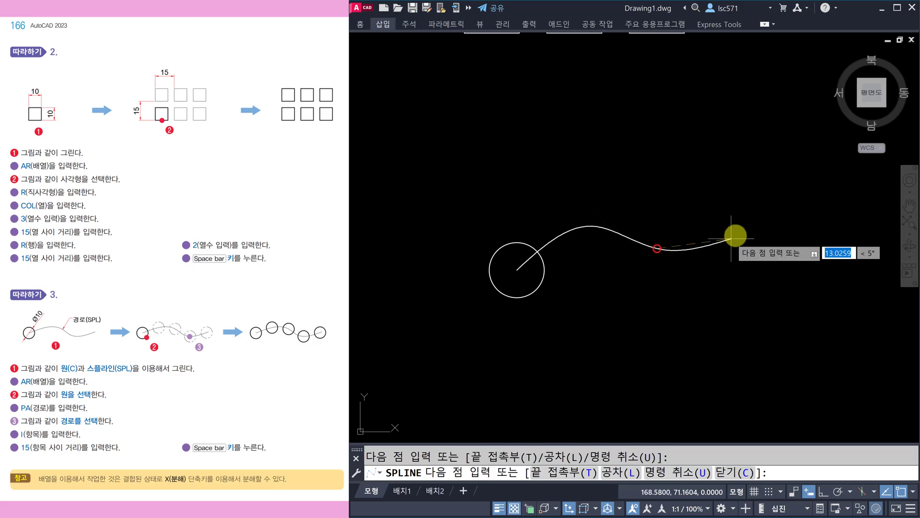
pyautogui.click(765, 219)
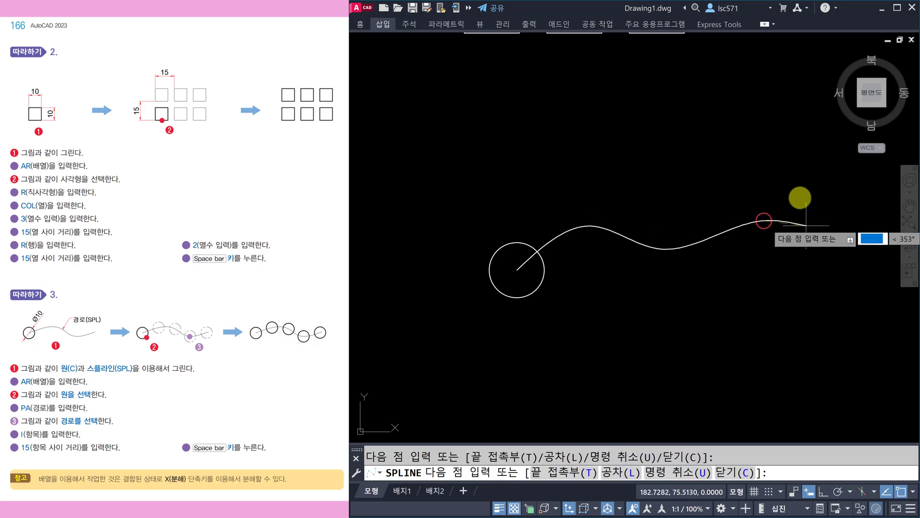
pyautogui.press('Return')
pyautogui.press('Return')
pyautogui.press('Escape')
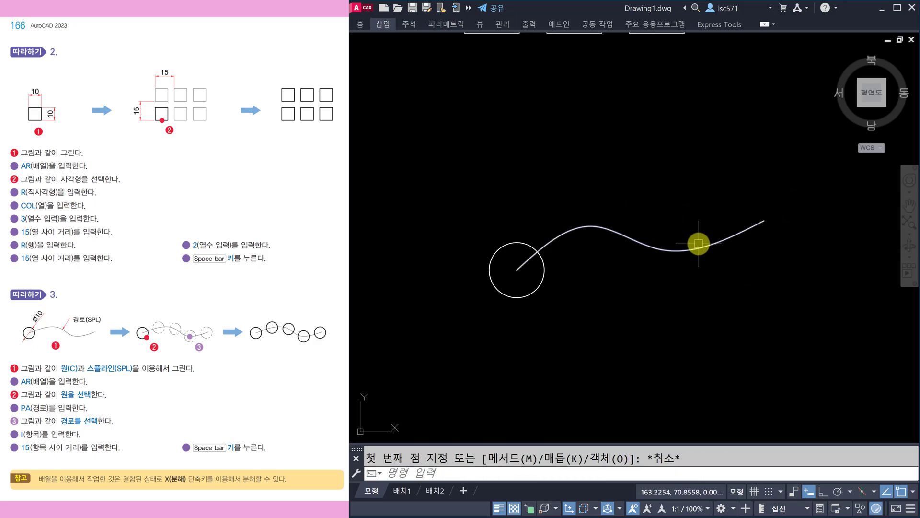
pyautogui.moveTo(673, 295); pyautogui.dragTo(665, 298, button='middle')
pyautogui.press('Escape')
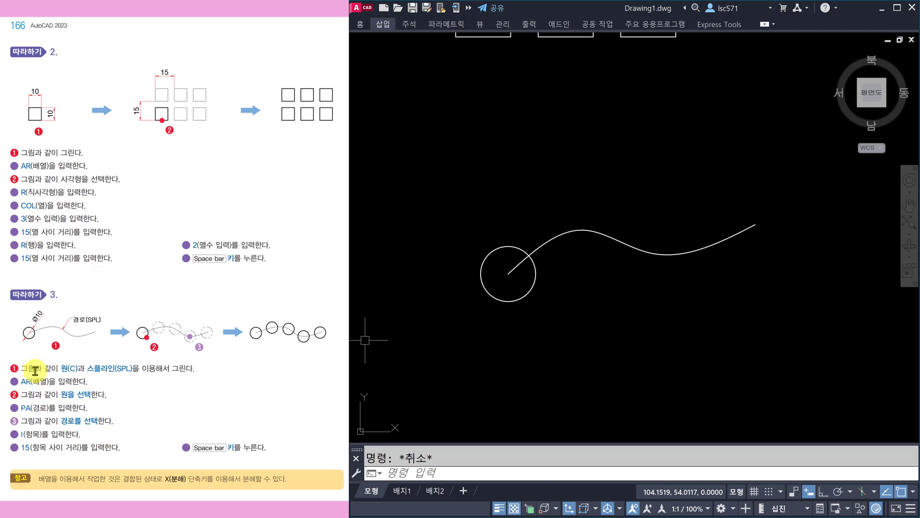
# Step: Create a path ARRAY of the circle using the wavy spline as the path curve
pyautogui.write('a')
pyautogui.press('Return')
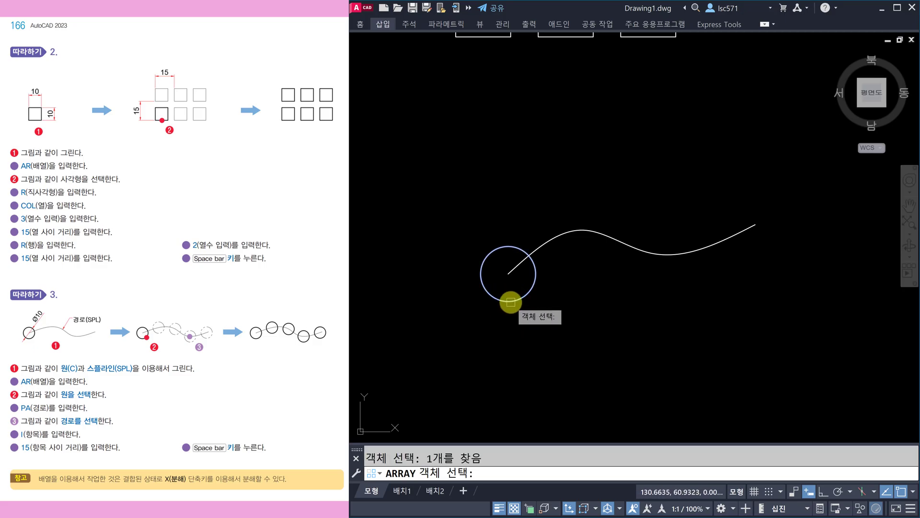
pyautogui.press('space')
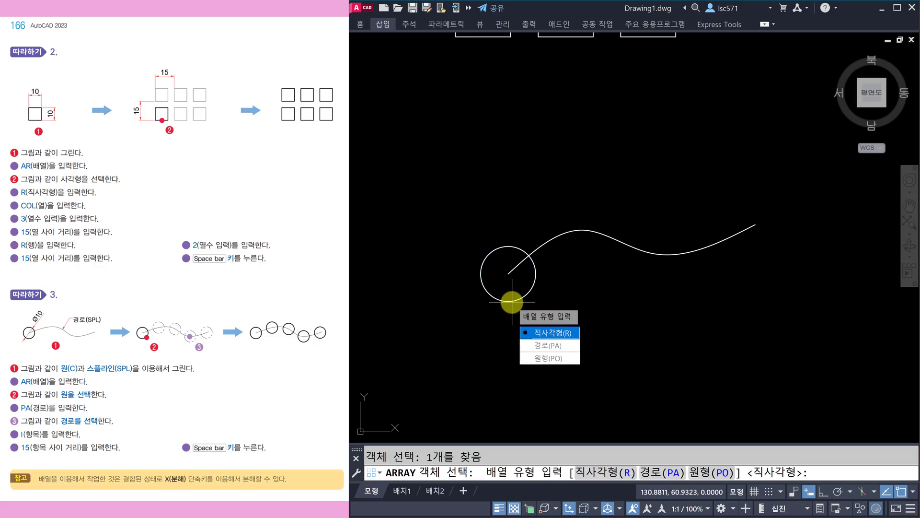
pyautogui.click(554, 347)
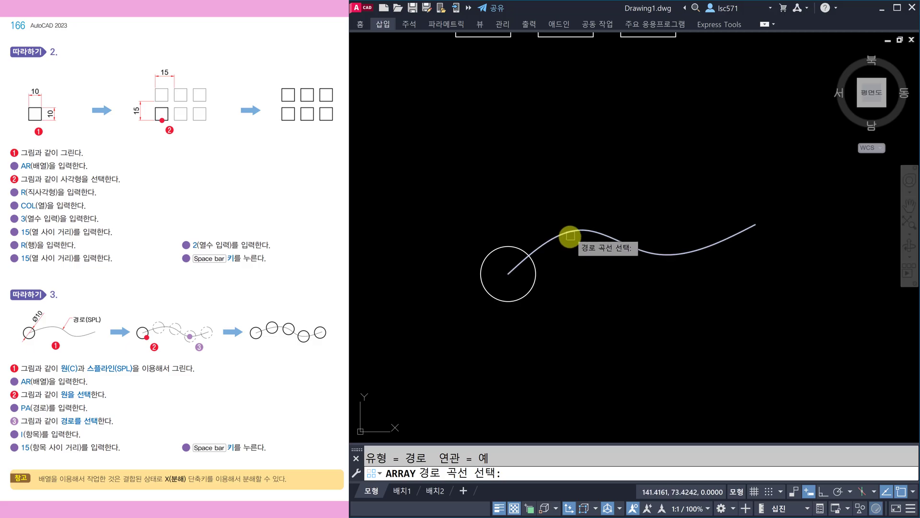
pyautogui.click(571, 234)
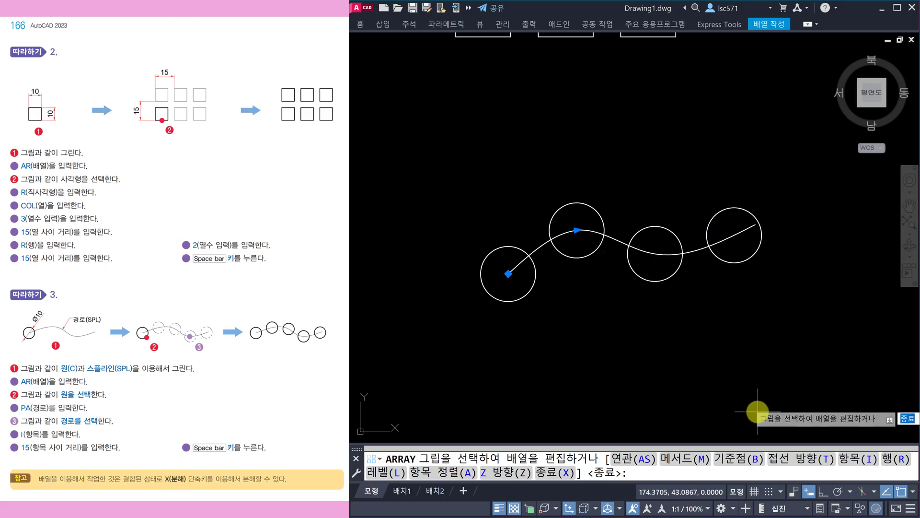
# Step: Set the path array's item spacing to 15, enter 5 as the number of items, and finish the array
pyautogui.click(864, 460)
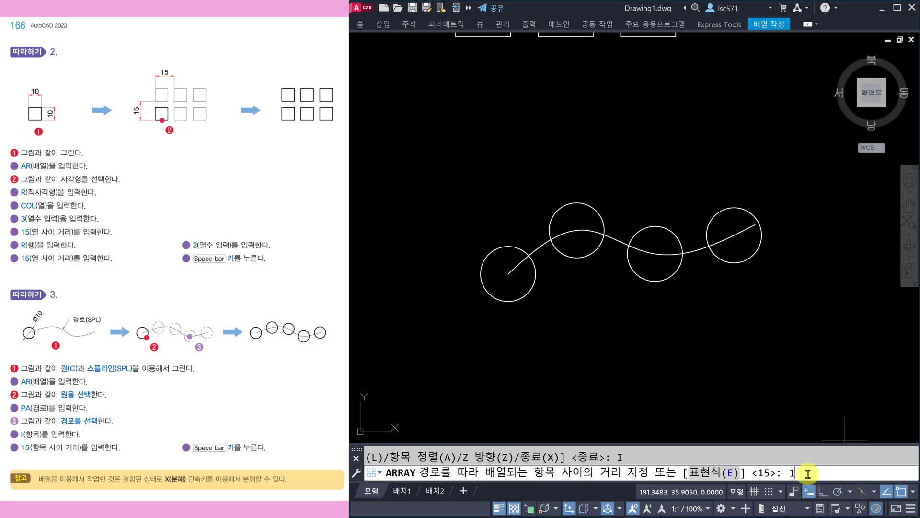
pyautogui.press('Return')
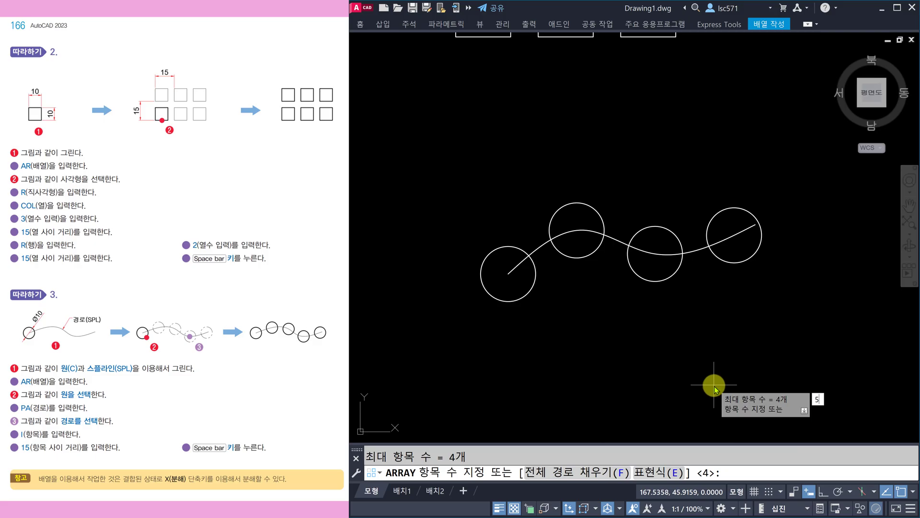
pyautogui.press('Return')
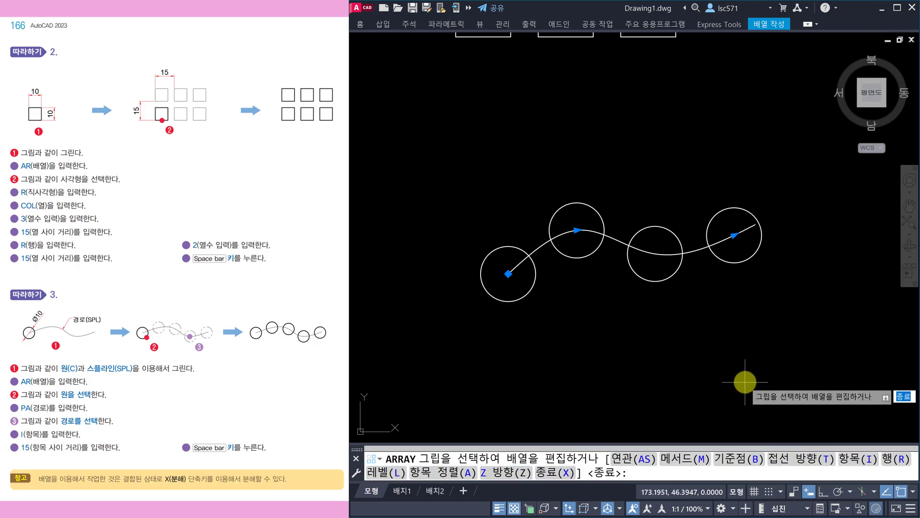
pyautogui.press('Escape')
# Step: Select the circles along the spline to check whether the path array is a single object
pyautogui.click(567, 255)
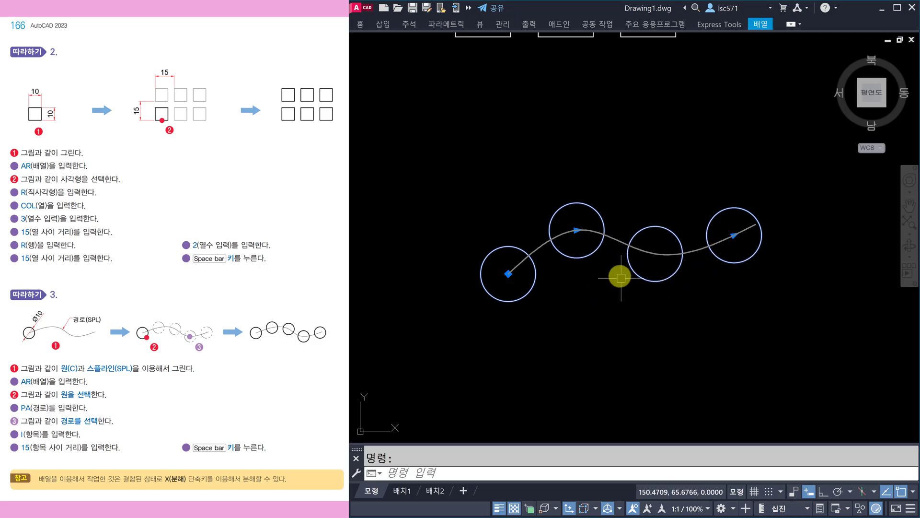
pyautogui.moveTo(620, 268); pyautogui.dragTo(616, 241, button='middle')
pyautogui.click(590, 223)
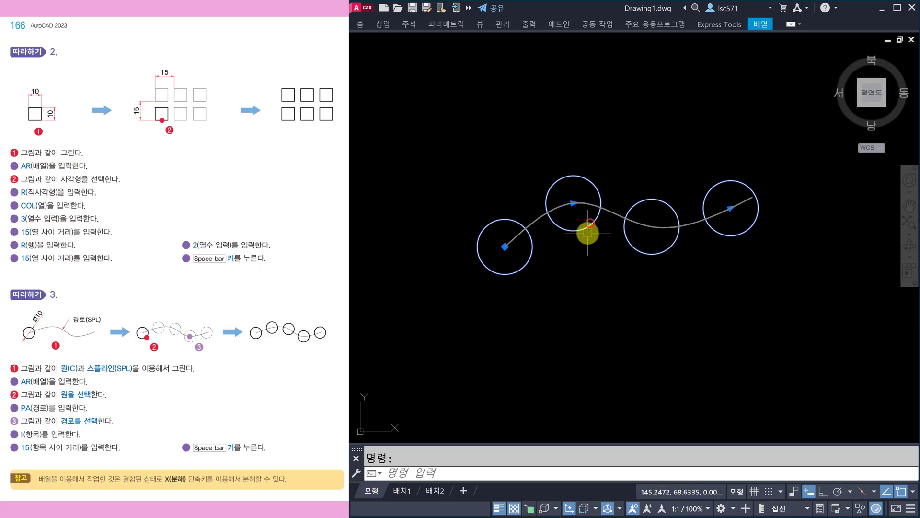
pyautogui.press('Escape')
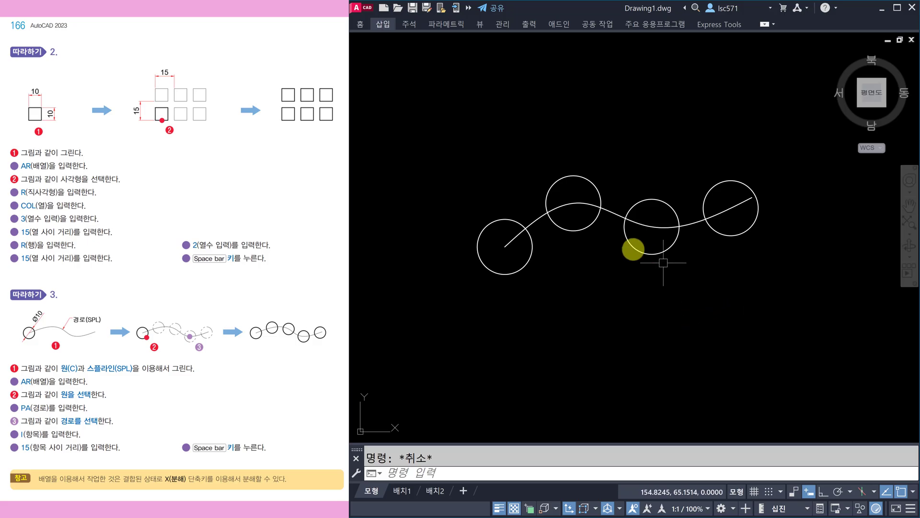
pyautogui.write('e')
pyautogui.press('space')
pyautogui.press('Escape')
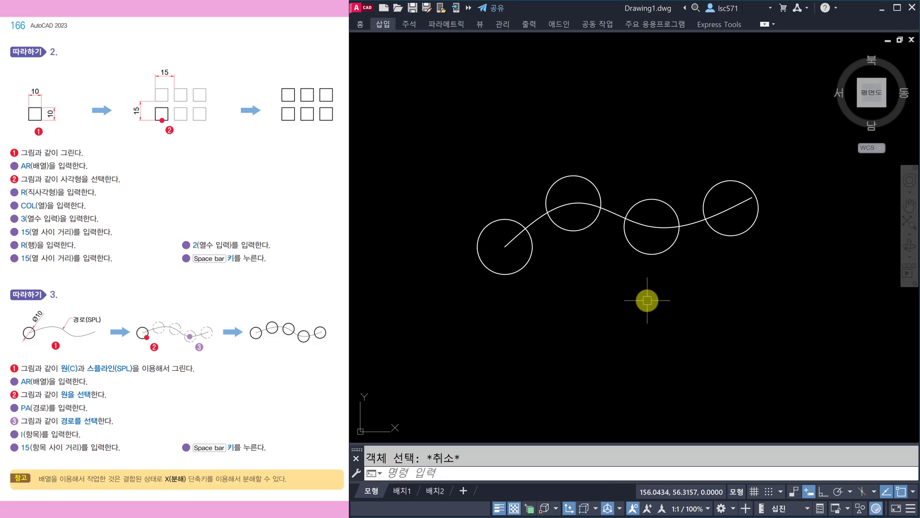
# Step: Explode the path array of four circles into separate objects
pyautogui.write('x')
pyautogui.press('space')
pyautogui.click(528, 264)
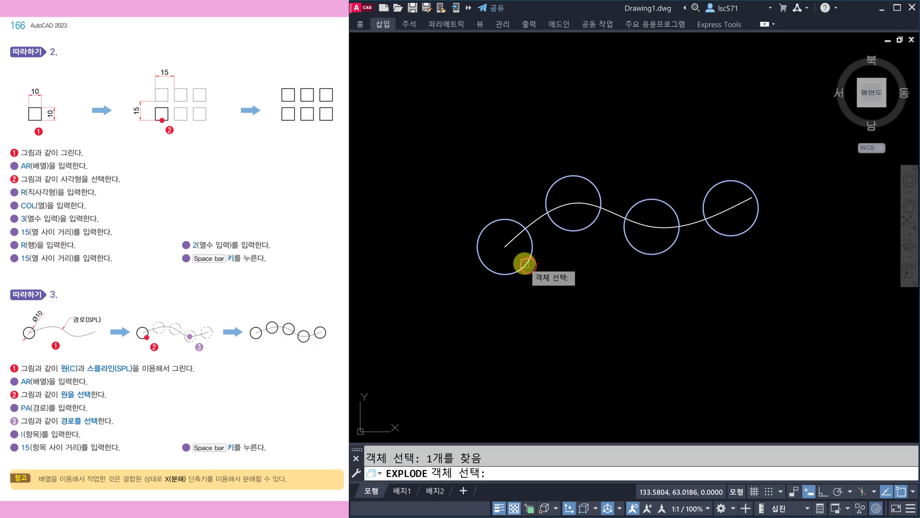
pyautogui.press('Escape')
pyautogui.press('Escape')
# Step: Erase the three copied circles, keeping only the circle at the start of the curve
pyautogui.write('e')
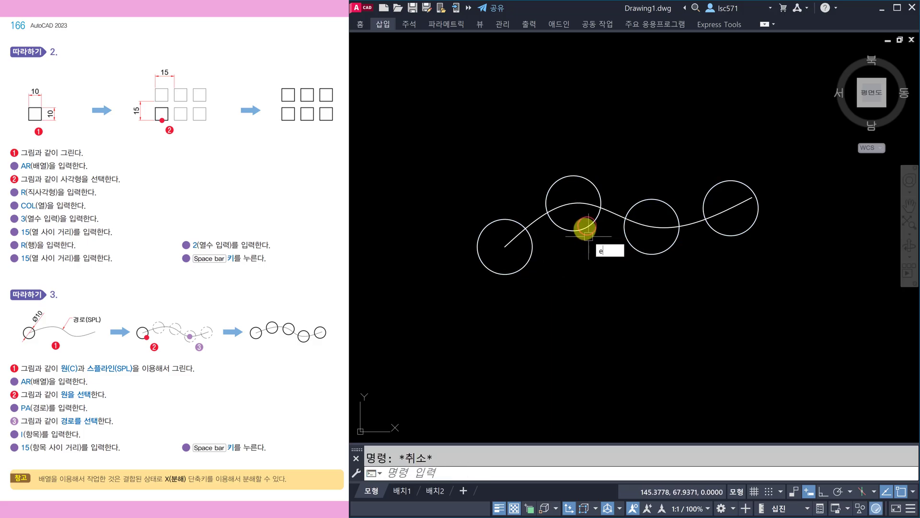
pyautogui.press('space')
pyautogui.click(585, 226)
pyautogui.click(637, 246)
pyautogui.click(723, 232)
pyautogui.press('space')
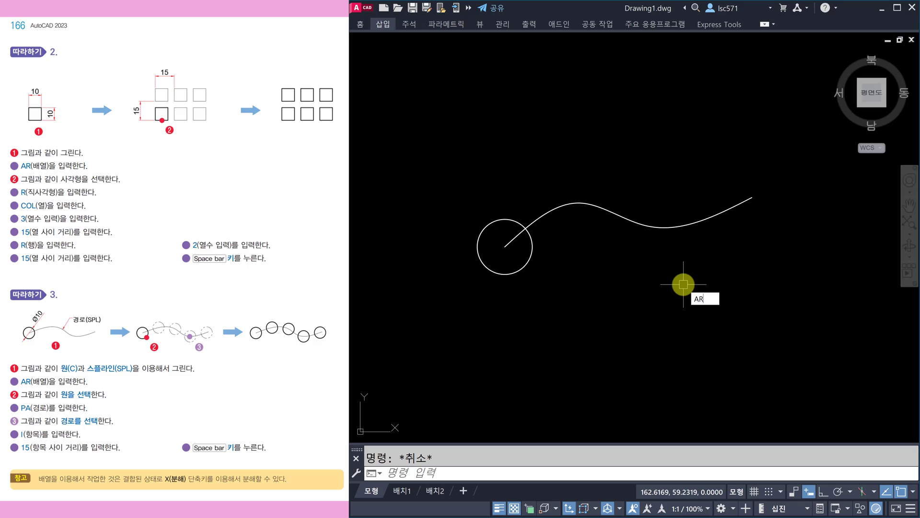
# Step: Create a path array of the remaining circle, using the wavy spline as the path curve
pyautogui.press('space')
pyautogui.click(521, 267)
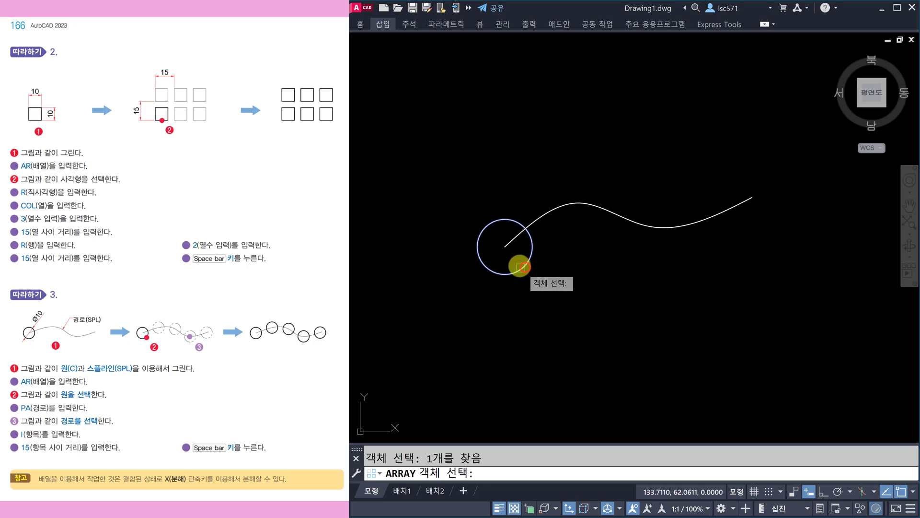
pyautogui.press('space')
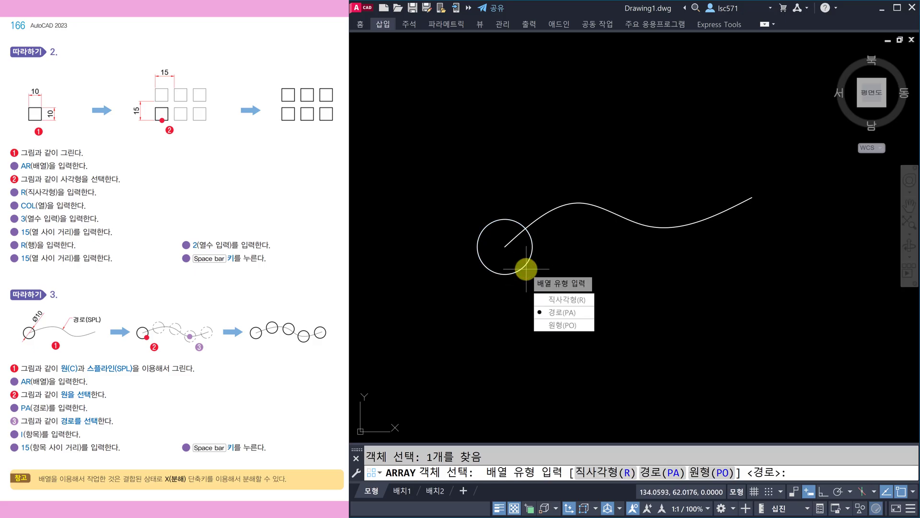
pyautogui.click(566, 316)
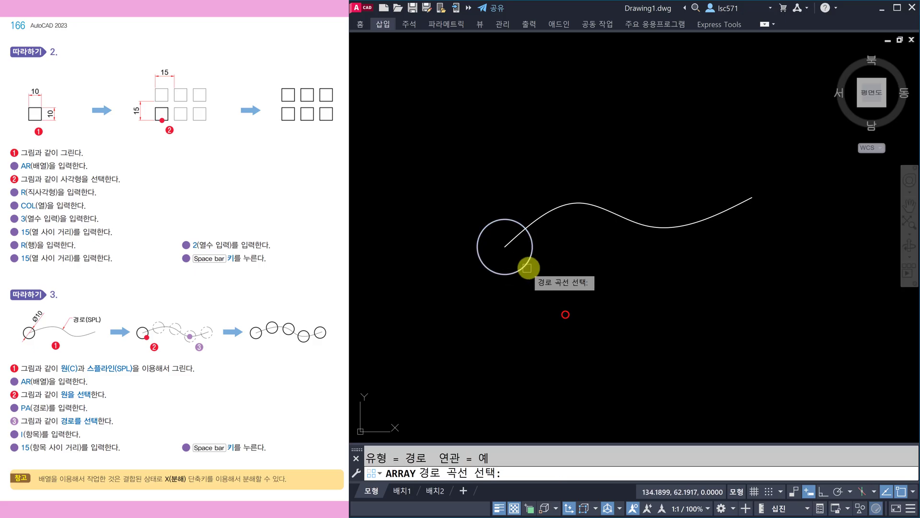
pyautogui.click(547, 212)
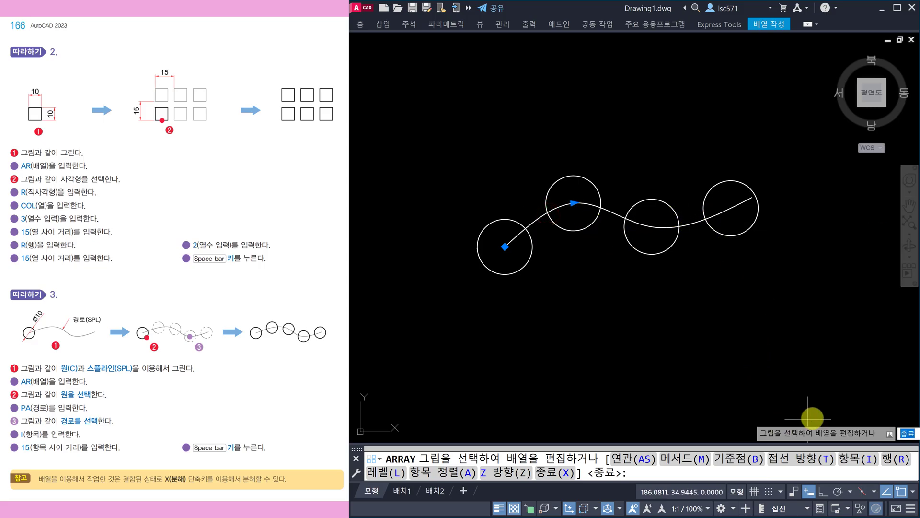
# Step: Set the path array's item spacing to 15 with 4 items and finish the array
pyautogui.click(855, 461)
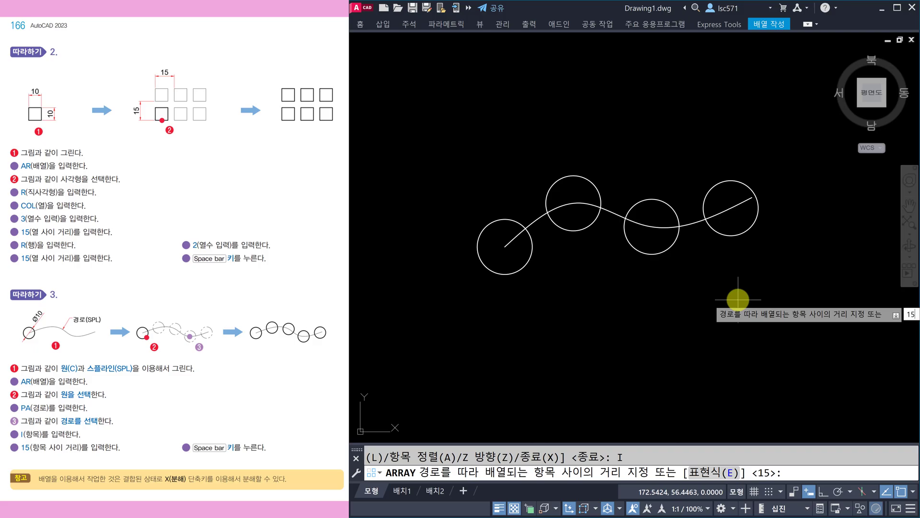
pyautogui.press('space')
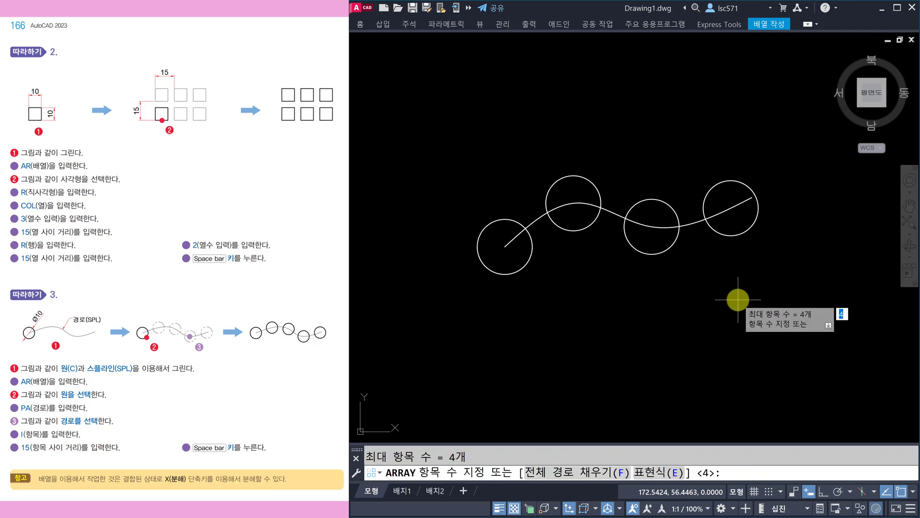
pyautogui.press('space')
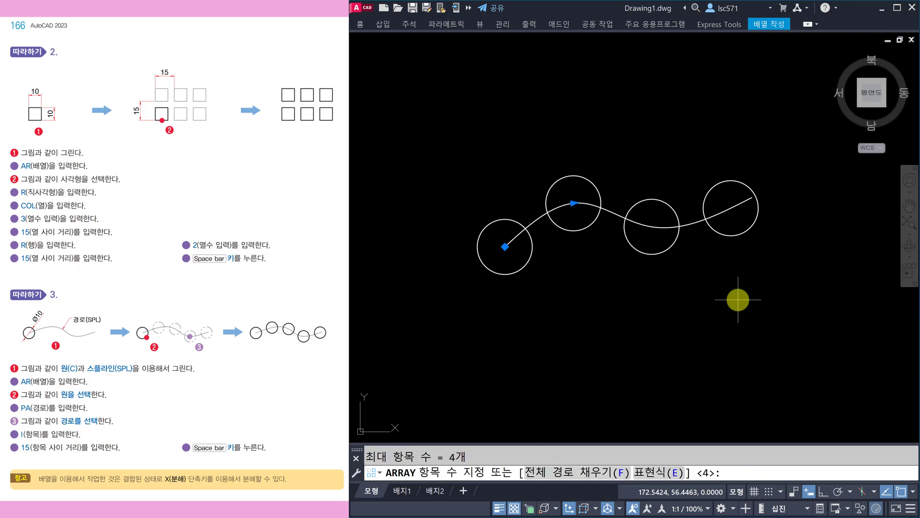
pyautogui.press('Escape')
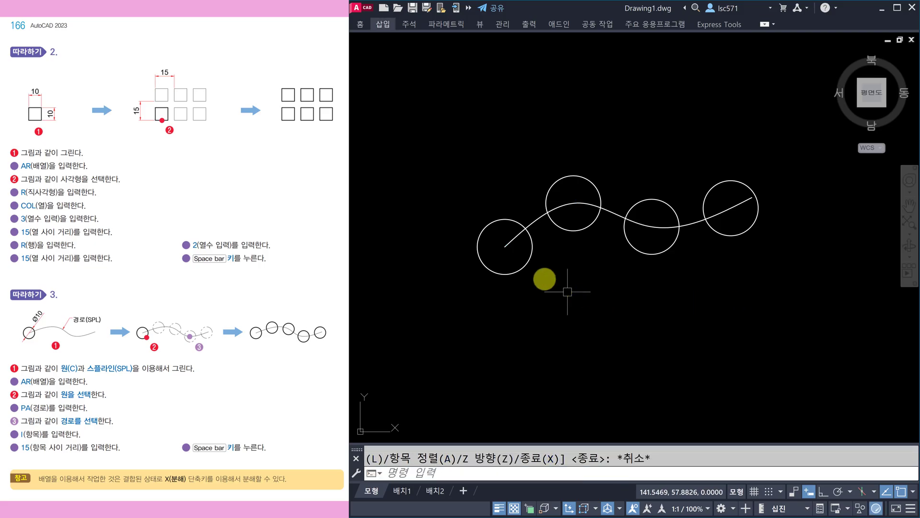
pyautogui.press('Escape')
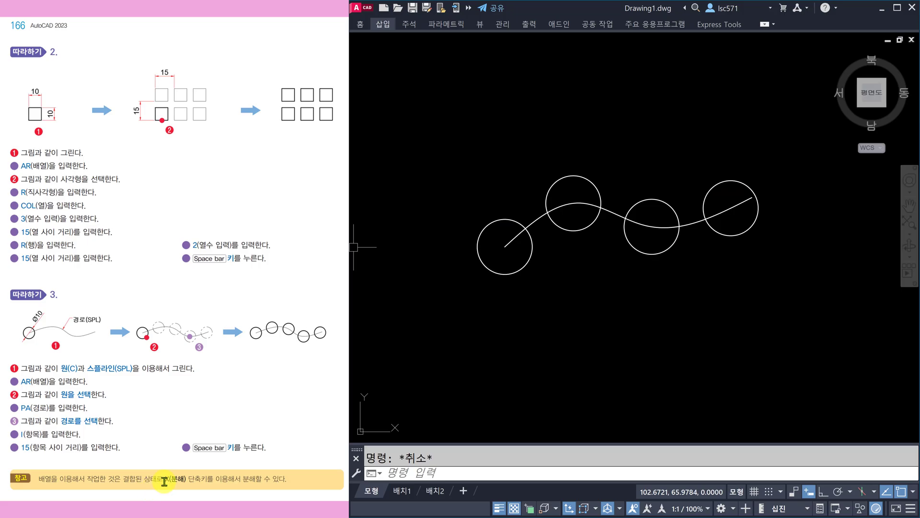
# Step: Display the properties of the polar array of small circles around the large circle
pyautogui.scroll(-1, 253, 367)
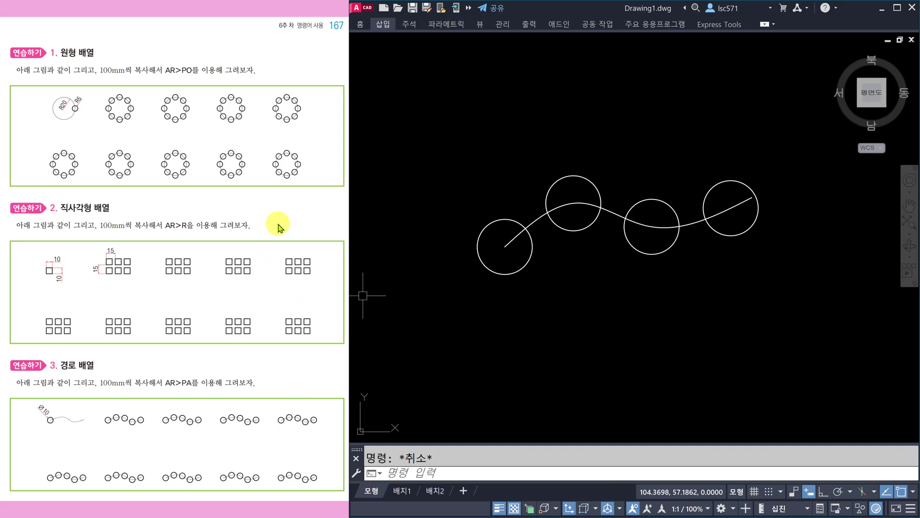
pyautogui.scroll(-1, 280, 228)
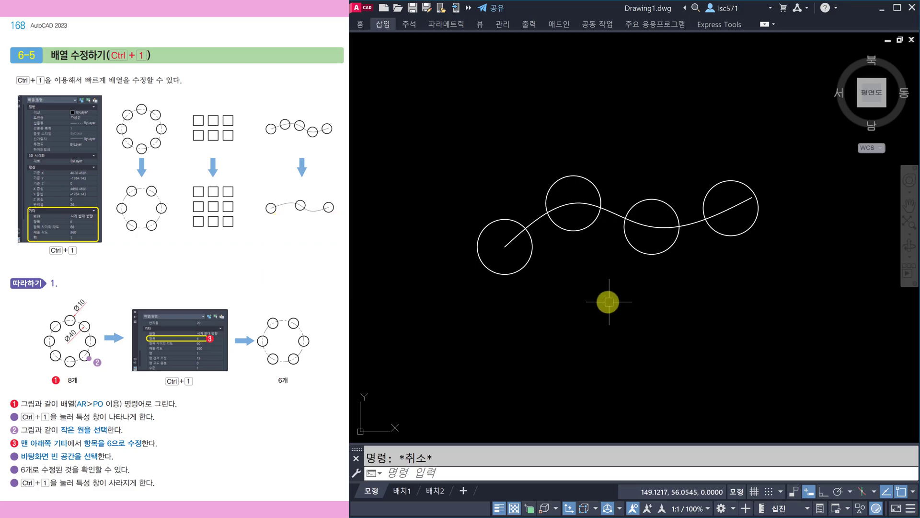
pyautogui.moveTo(598, 302)
pyautogui.mouseDown(button='middle')
pyautogui.moveTo(596, 287)
pyautogui.moveTo(598, 311)
pyautogui.mouseUp(button='middle')
pyautogui.scroll(-4, 600, 250)
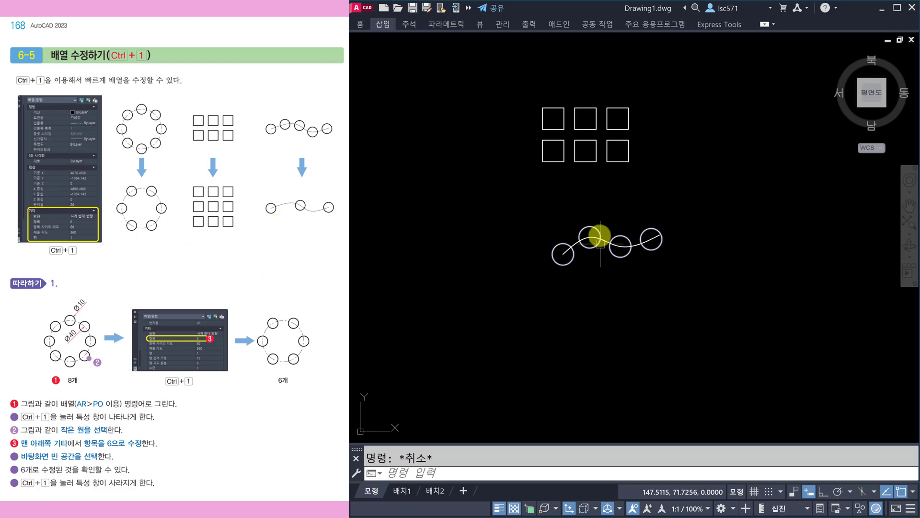
pyautogui.moveTo(599, 236); pyautogui.dragTo(559, 372, button='middle')
pyautogui.moveTo(549, 290); pyautogui.dragTo(595, 295, button='middle')
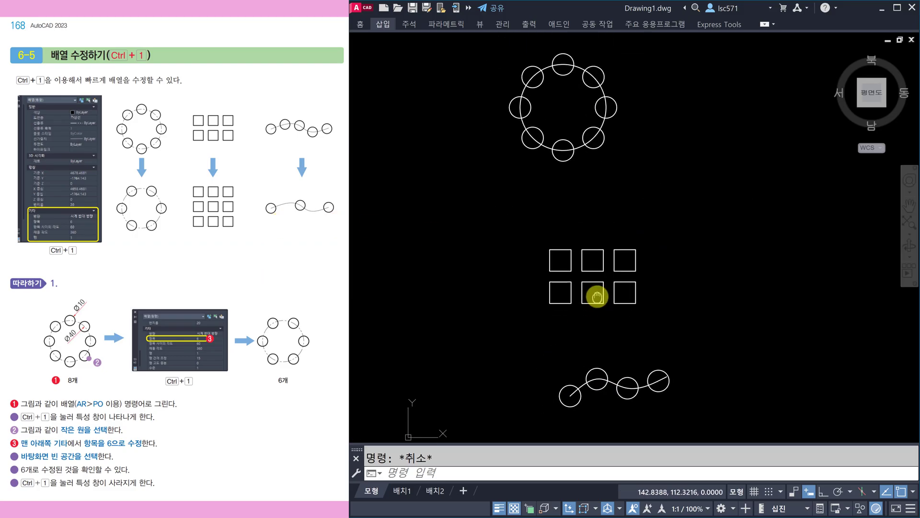
pyautogui.moveTo(584, 158); pyautogui.dragTo(588, 176, button='middle')
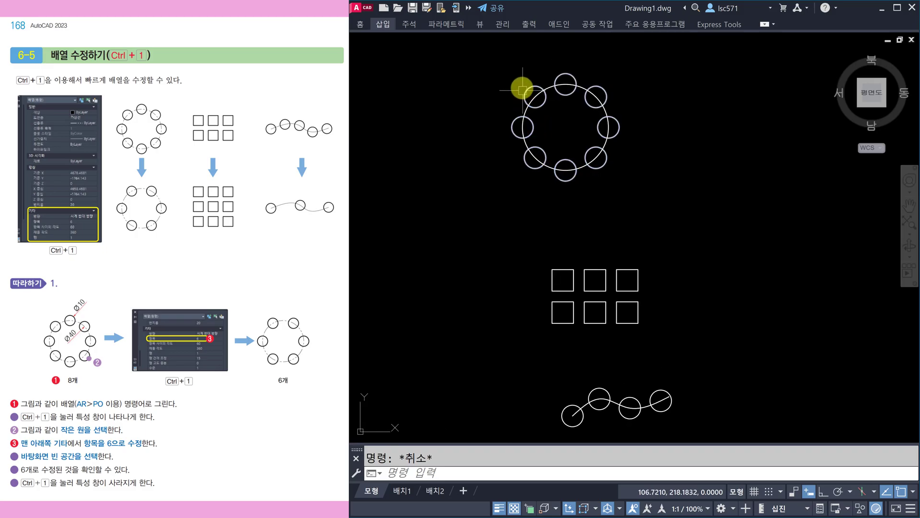
pyautogui.scroll(2, 522, 89)
pyautogui.moveTo(522, 88); pyautogui.dragTo(517, 145, button='middle')
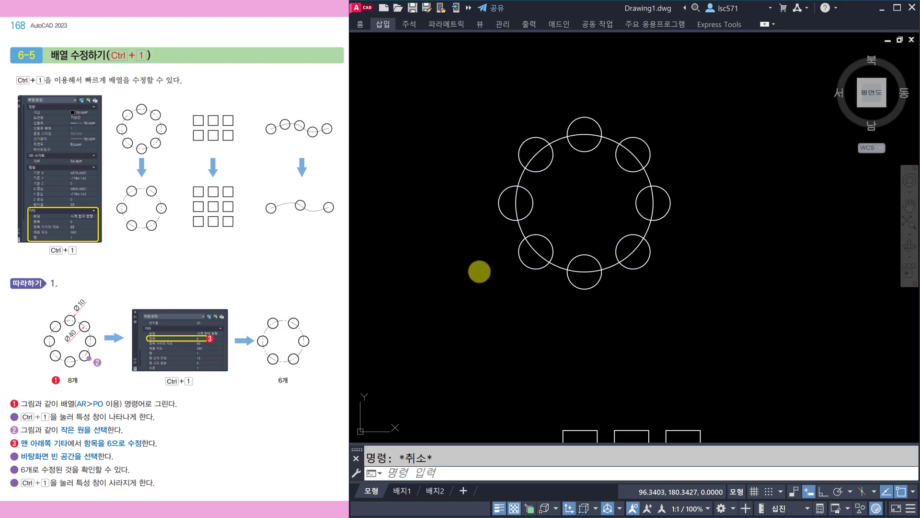
pyautogui.hotkey('ctrl', '1')
pyautogui.moveTo(655, 206)
pyautogui.mouseDown(button='middle')
pyautogui.moveTo(787, 217)
pyautogui.moveTo(809, 210)
pyautogui.mouseUp(button='middle')
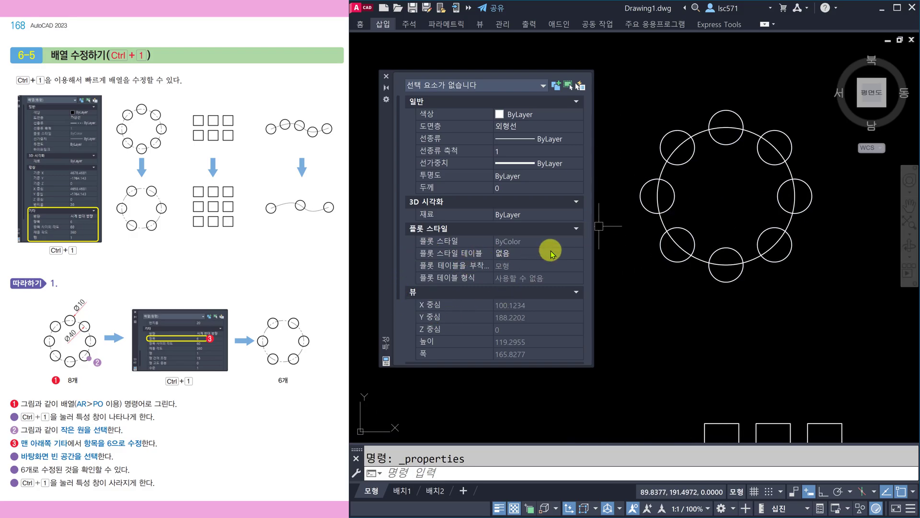
pyautogui.click(727, 120)
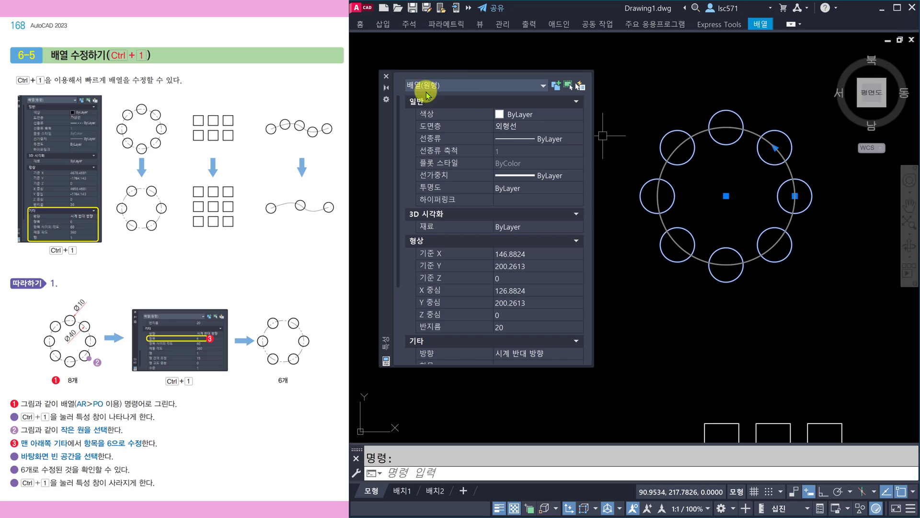
# Step: Set the polar array's item count to 6, deselect it and close its properties
pyautogui.scroll(-2, 491, 278)
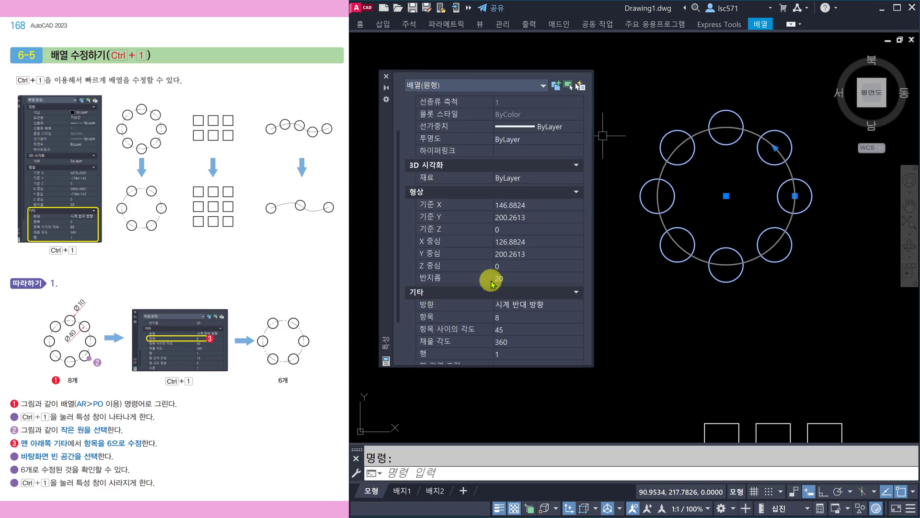
pyautogui.scroll(-1, 525, 320)
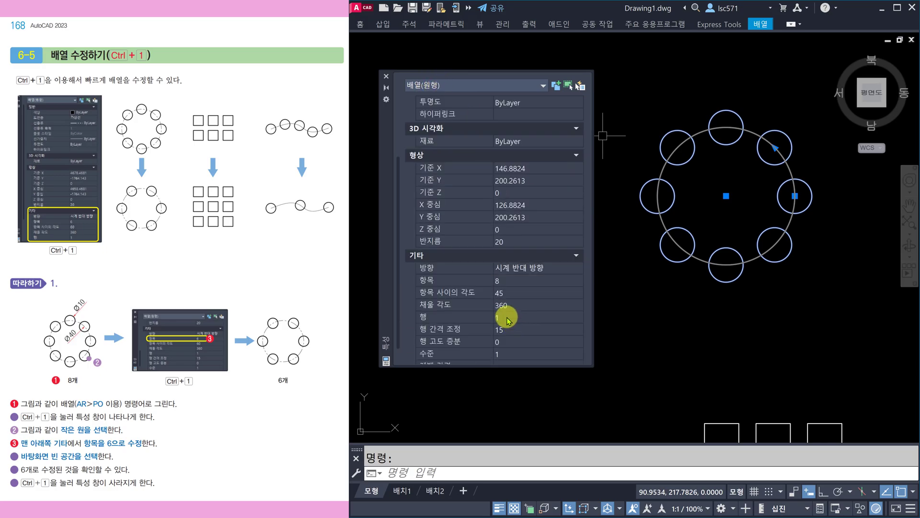
pyautogui.scroll(-1, 508, 321)
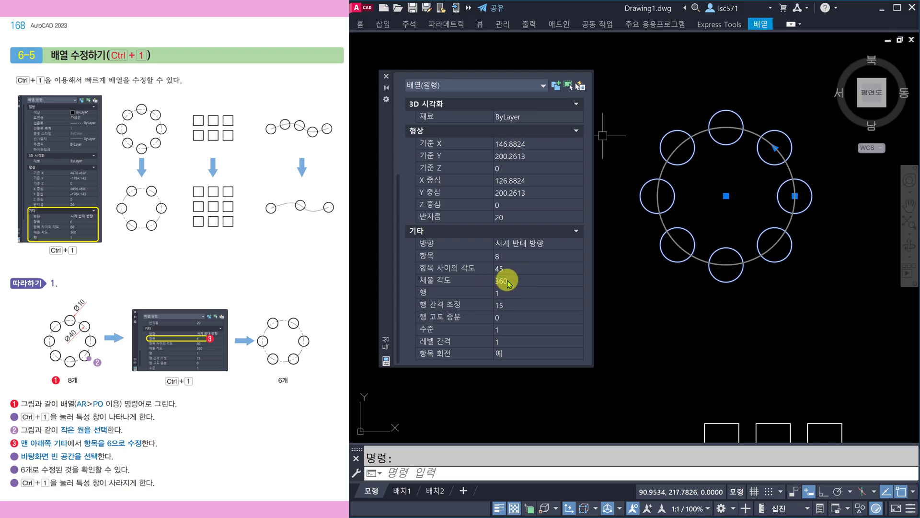
pyautogui.click(509, 258)
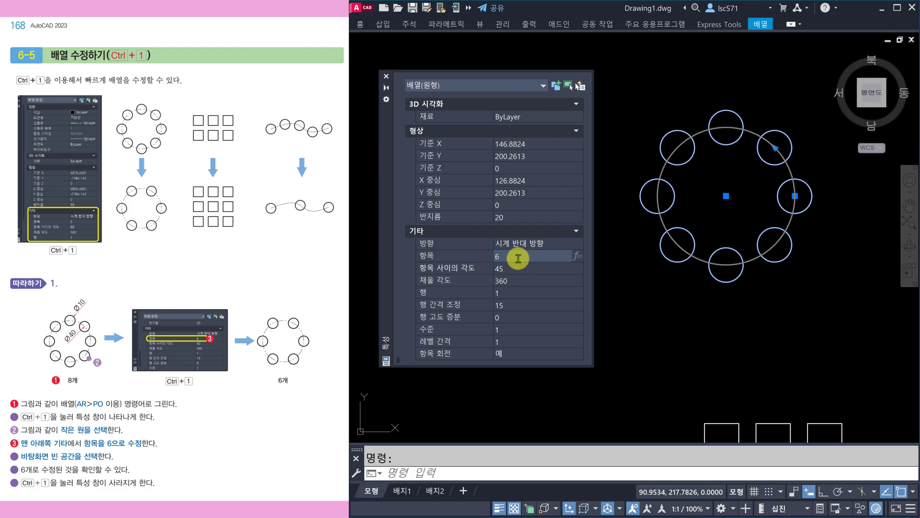
pyautogui.press('Return')
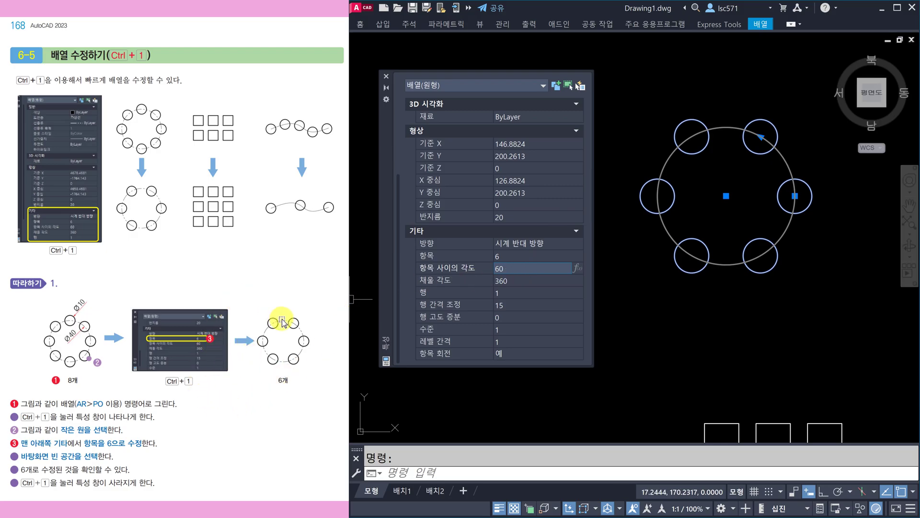
pyautogui.click(622, 113)
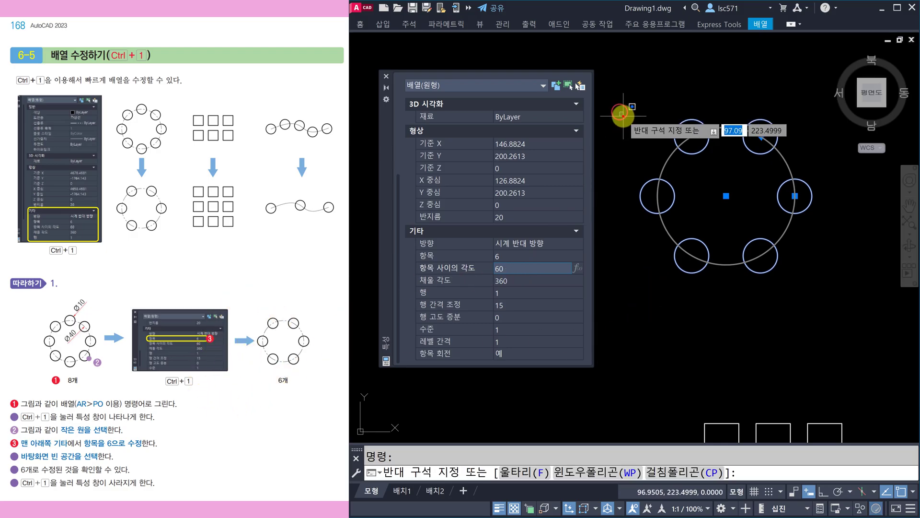
pyautogui.click(623, 115)
pyautogui.press('Escape')
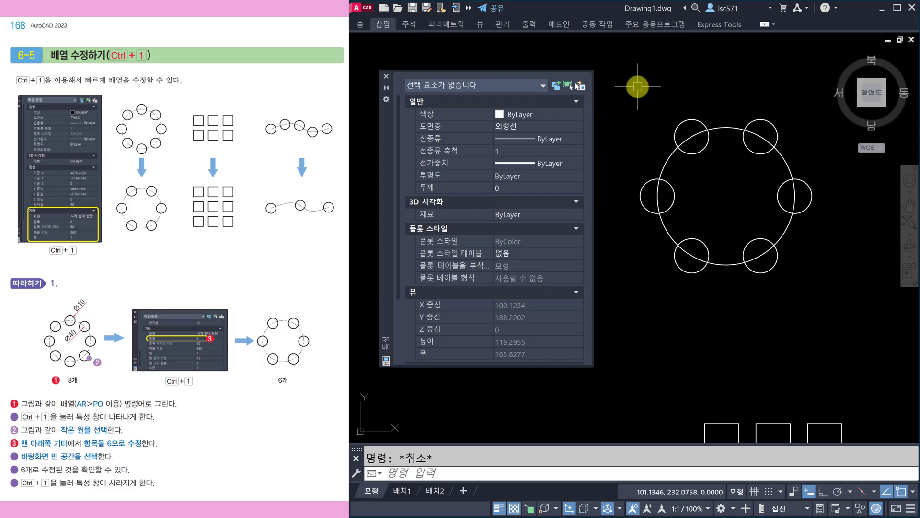
pyautogui.hotkey('ctrl', '1')
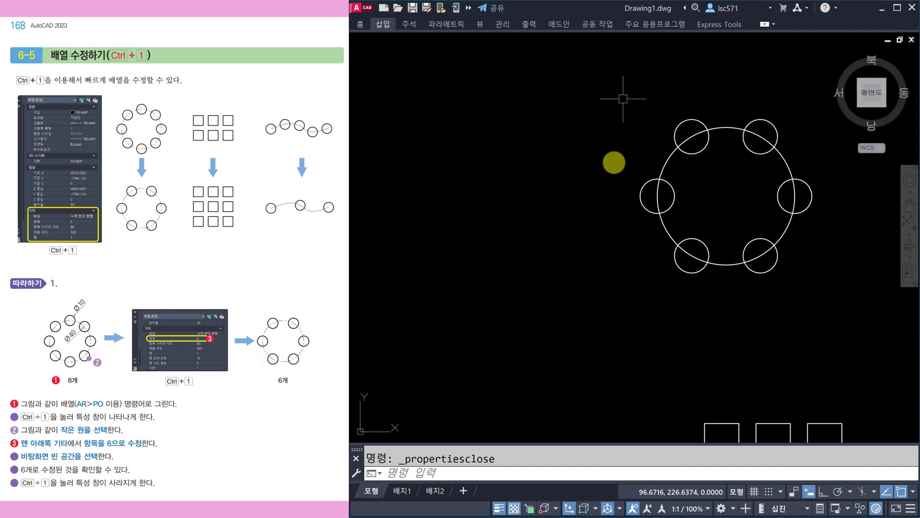
# Step: Display the array properties of the rectangular array of squares below the polar array
pyautogui.moveTo(680, 278); pyautogui.dragTo(609, 132, button='middle')
pyautogui.moveTo(684, 331); pyautogui.dragTo(635, 294, button='middle')
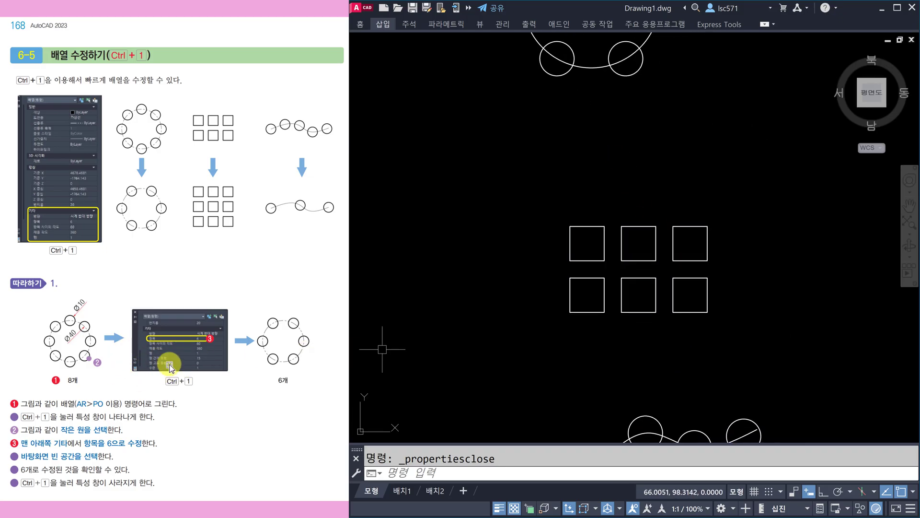
pyautogui.scroll(-1, 234, 360)
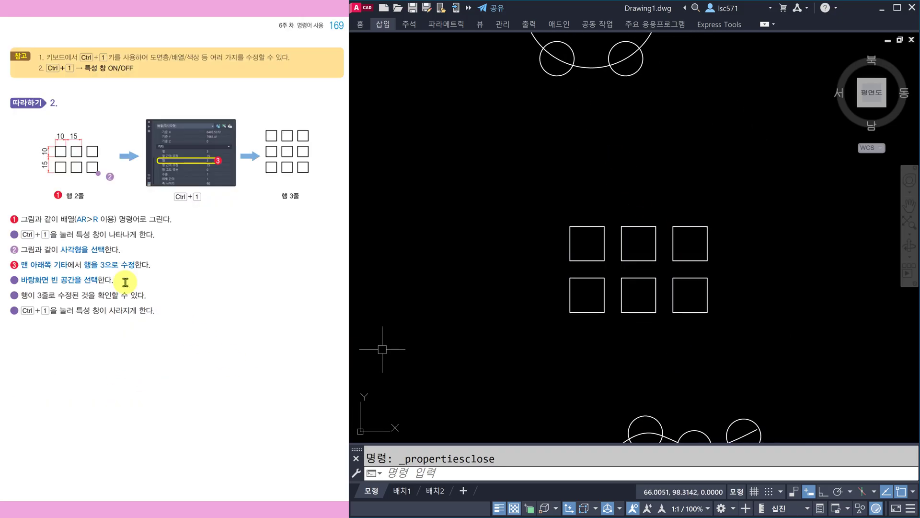
pyautogui.click(706, 257)
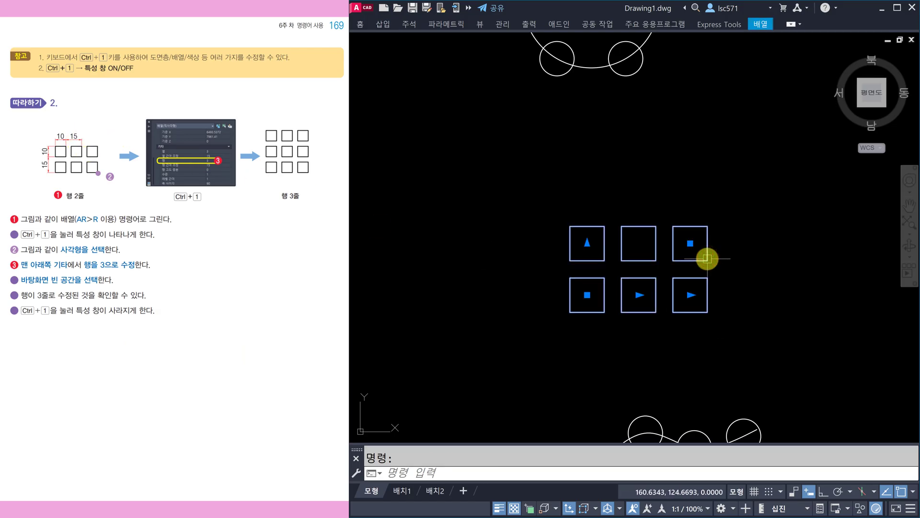
pyautogui.hotkey('ctrl', '1')
pyautogui.moveTo(704, 258)
pyautogui.mouseDown(button='middle')
pyautogui.moveTo(744, 263)
pyautogui.moveTo(787, 251)
pyautogui.mouseUp(button='middle')
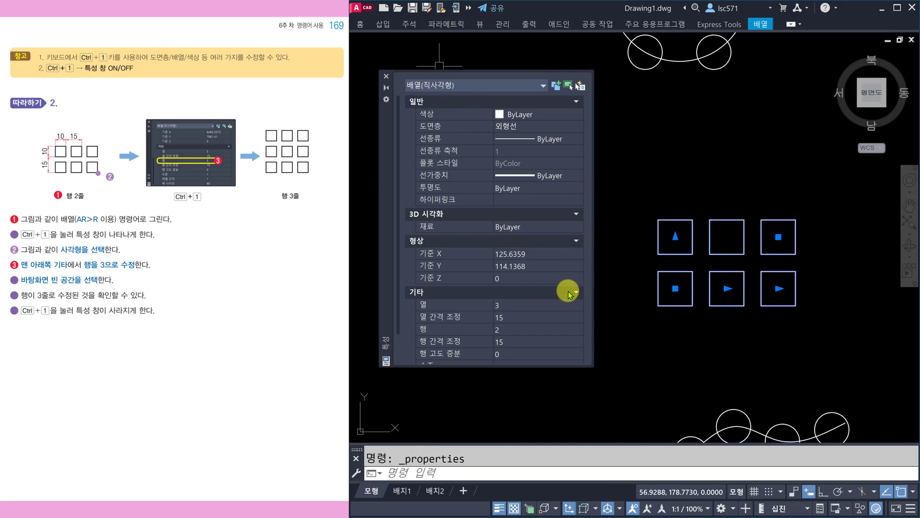
pyautogui.scroll(-2, 513, 302)
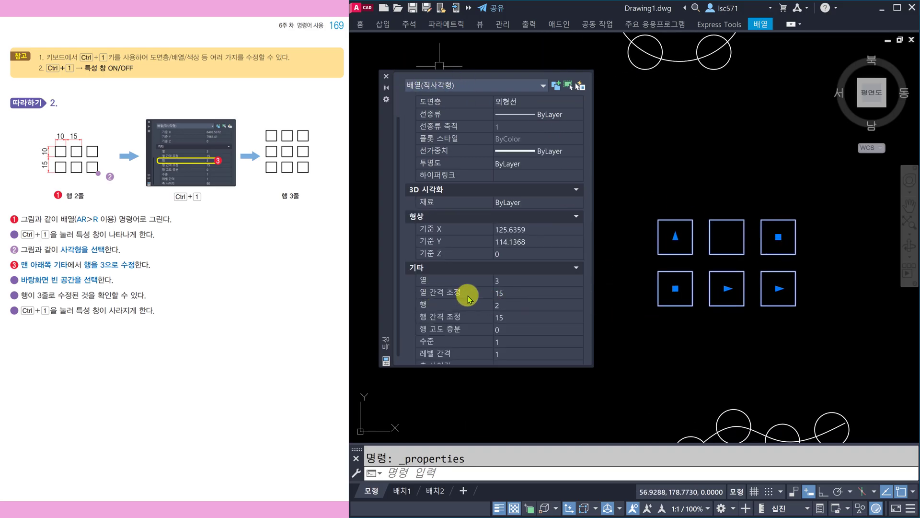
# Step: Set the rectangular array's row count to 3
pyautogui.click(506, 293)
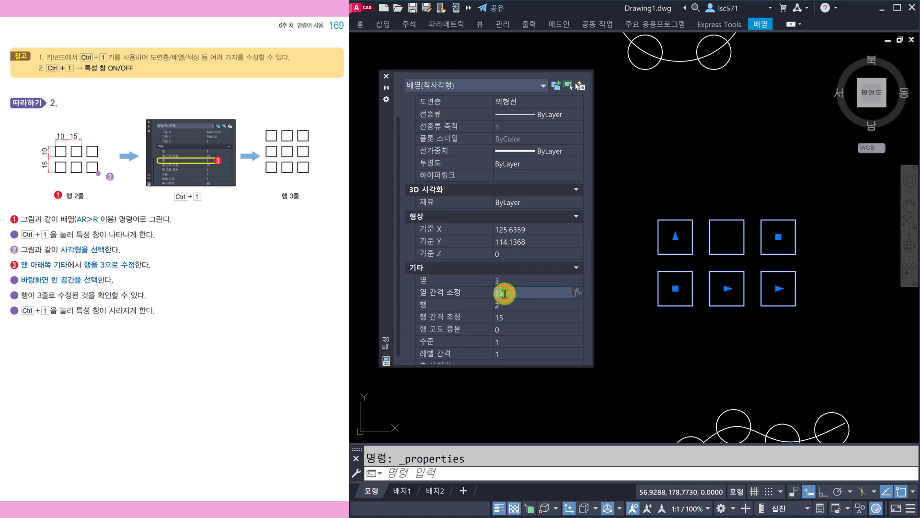
pyautogui.click(505, 282)
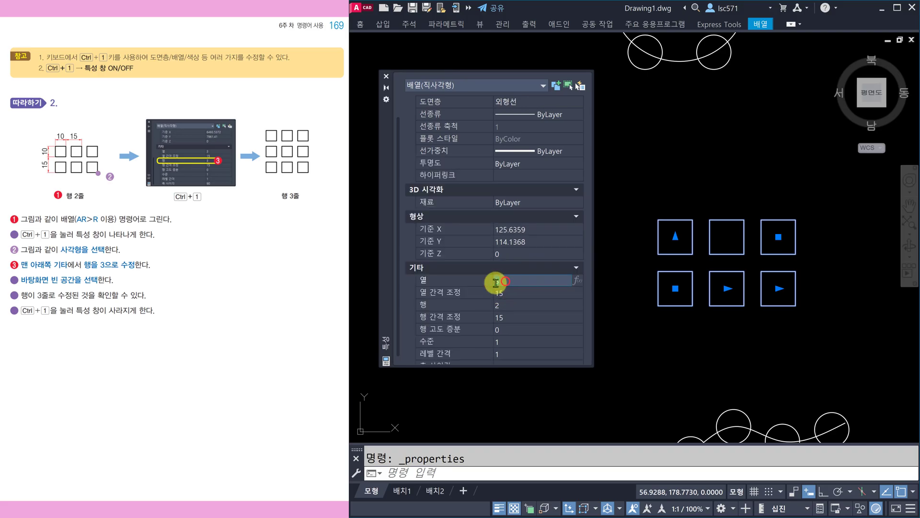
pyautogui.click(502, 305)
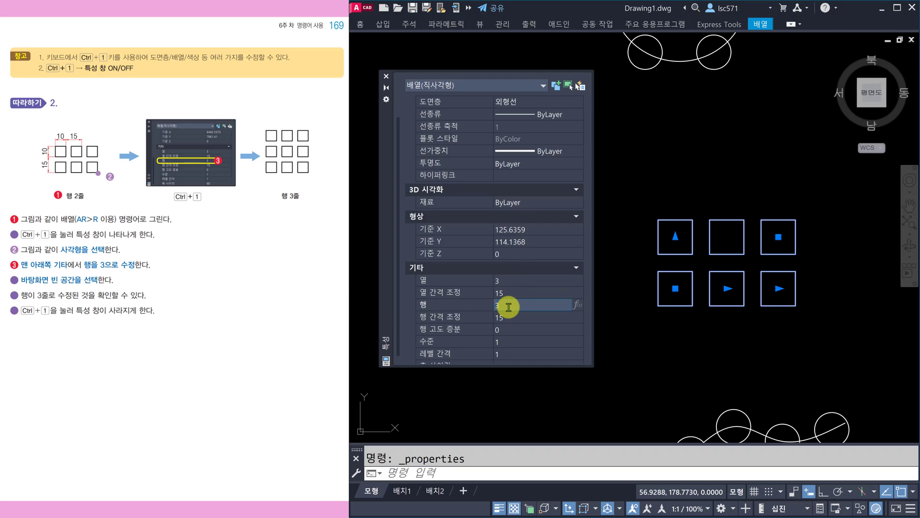
pyautogui.write('3')
pyautogui.press('Tab')
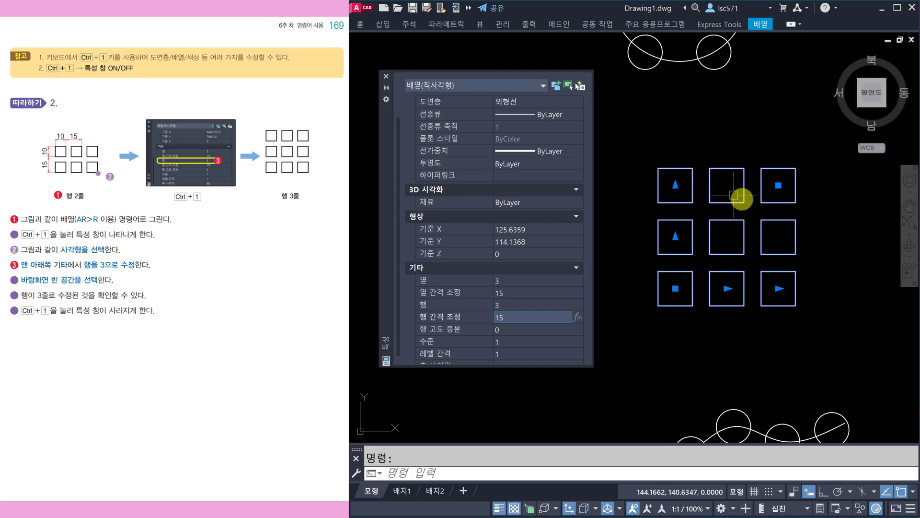
# Step: Set the rectangular array's column spacing to 20 and its row count to 5, close its properties and deselect it
pyautogui.click(510, 293)
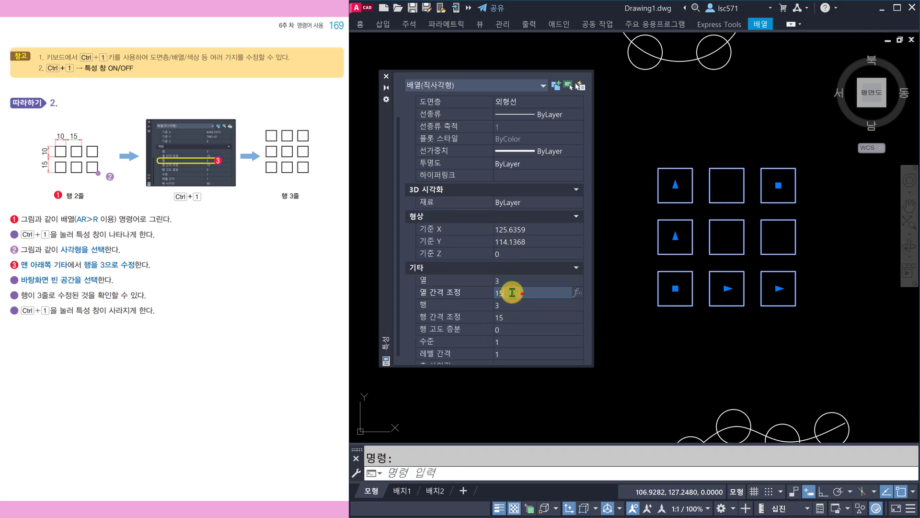
pyautogui.doubleClick(520, 293)
pyautogui.write('20')
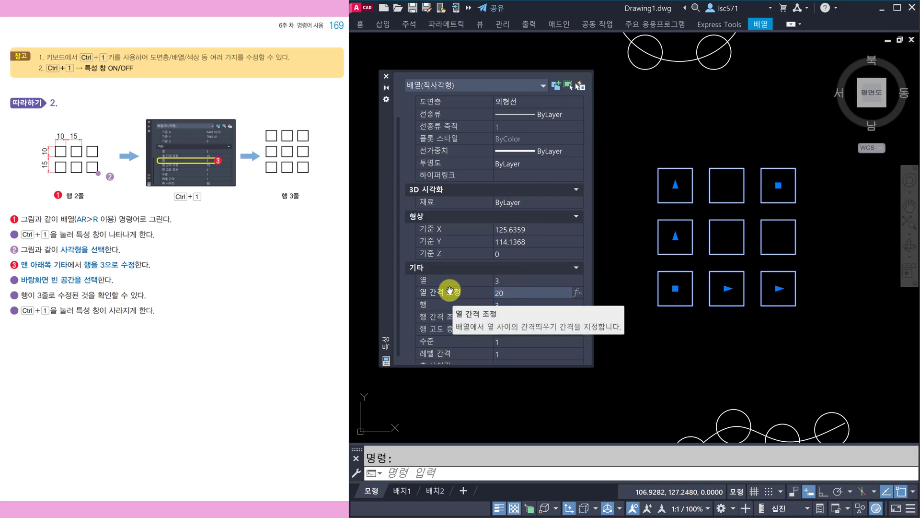
pyautogui.click(535, 303)
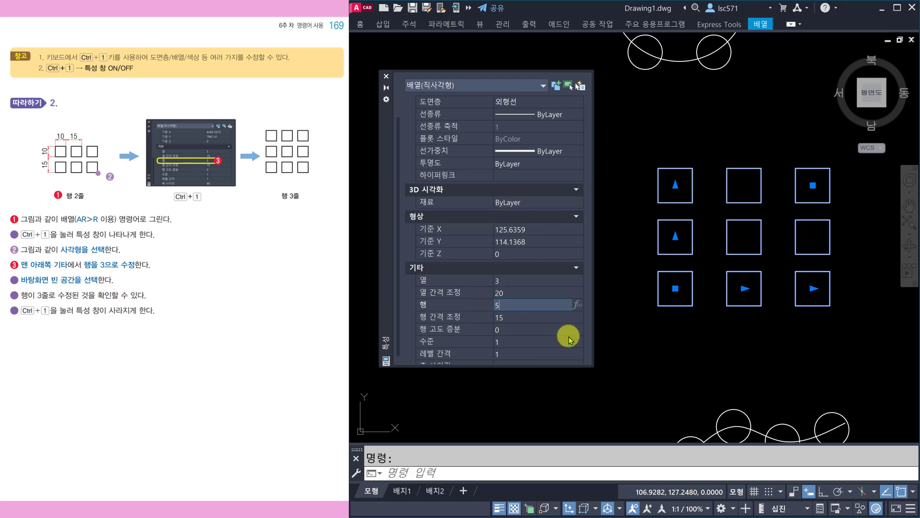
pyautogui.click(519, 317)
pyautogui.moveTo(749, 249); pyautogui.dragTo(724, 313, button='middle')
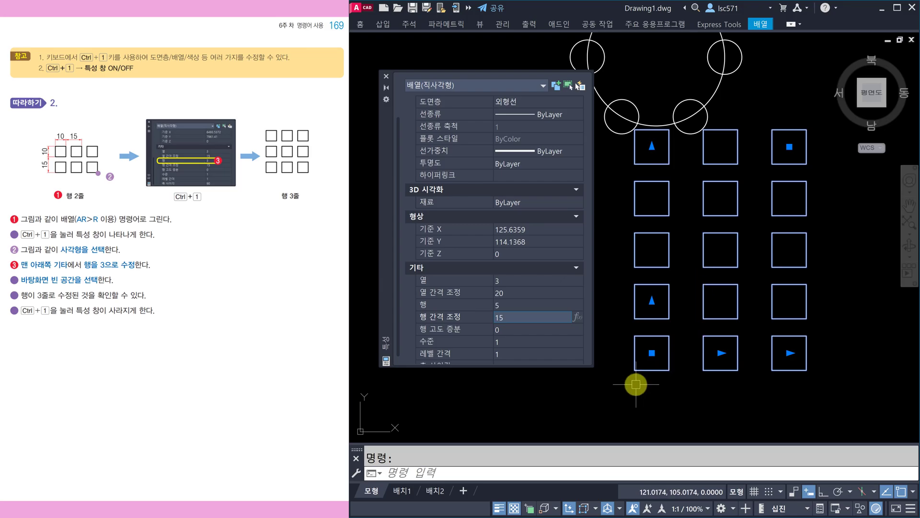
pyautogui.hotkey('ctrl', '1')
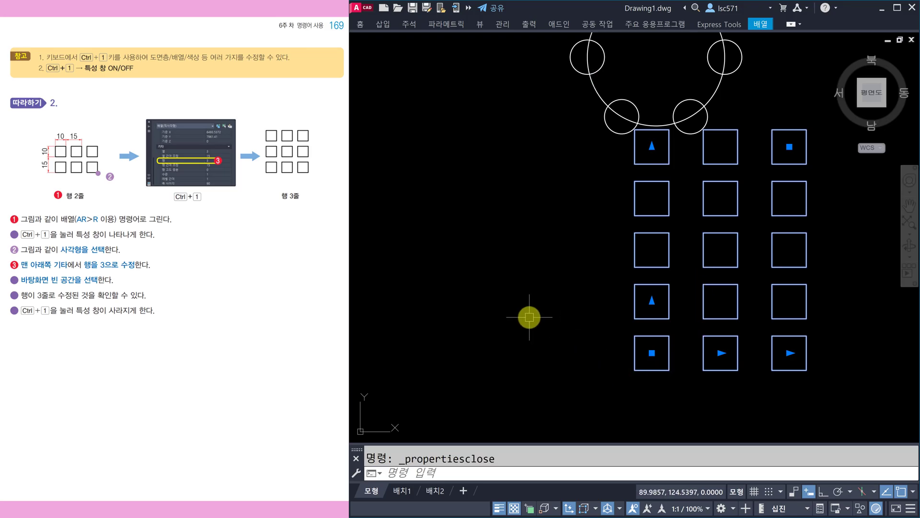
pyautogui.press('Escape')
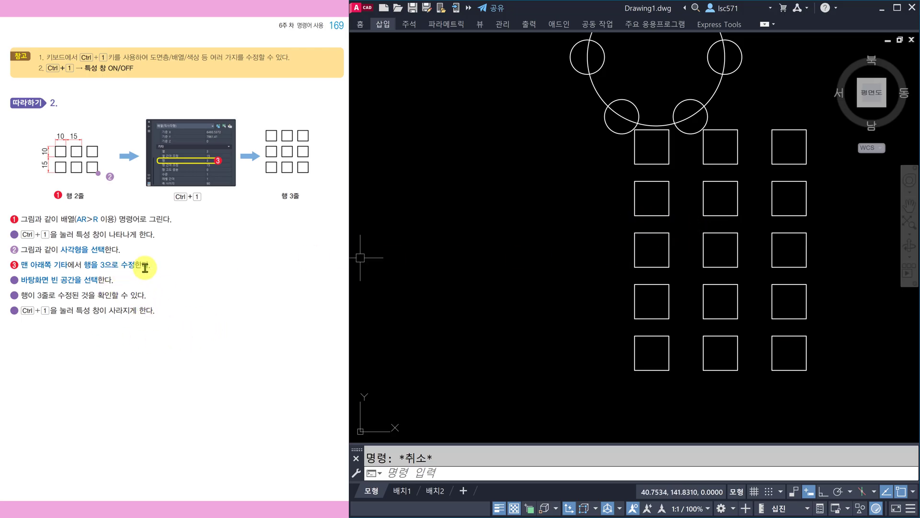
# Step: Draw a wide upward-bulging arc through three points in an empty area above the arrays
pyautogui.scroll(-1, 200, 306)
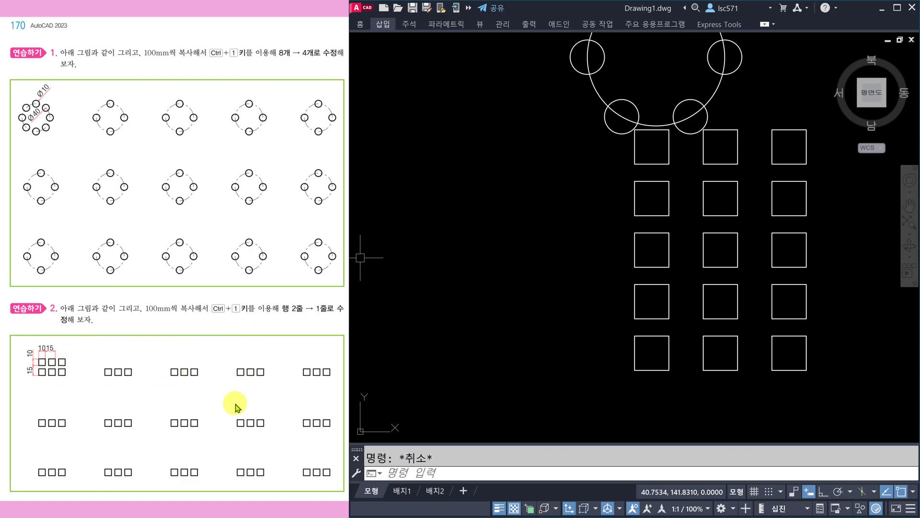
pyautogui.scroll(-1, 236, 404)
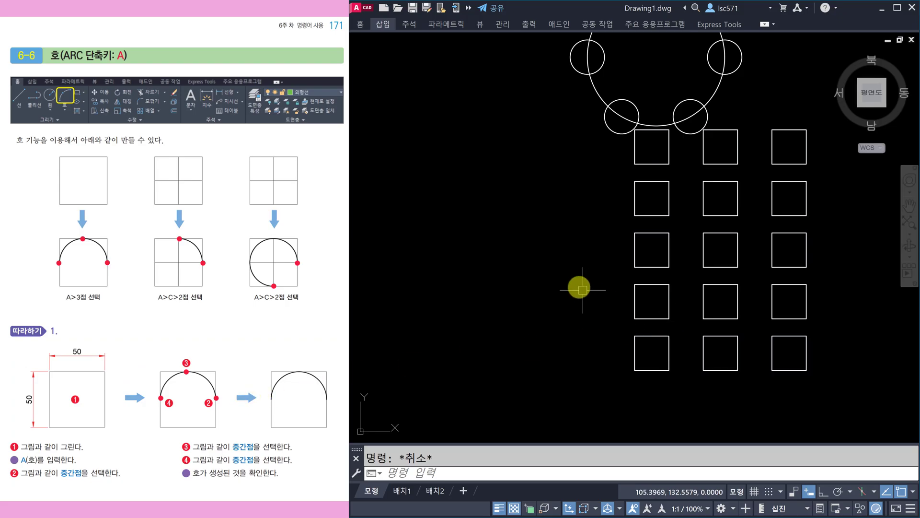
pyautogui.scroll(-2, 558, 278)
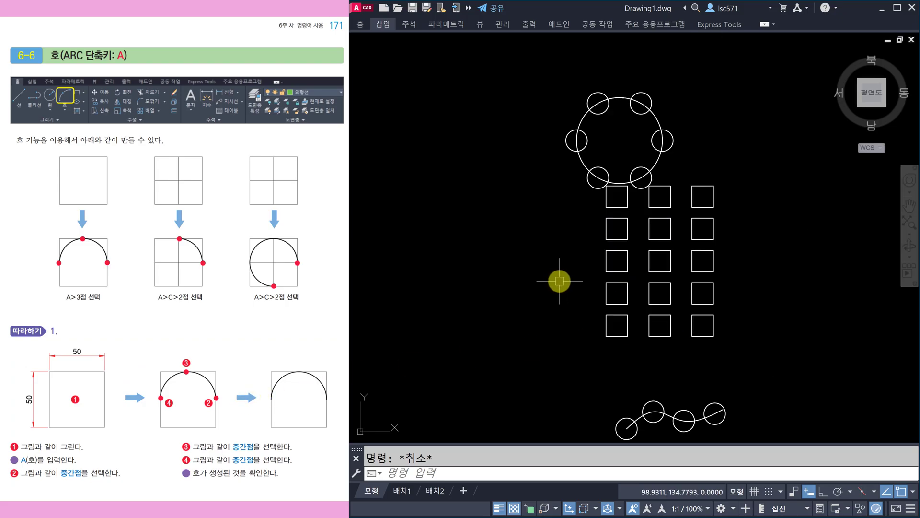
pyautogui.moveTo(590, 318)
pyautogui.mouseDown(button='middle')
pyautogui.moveTo(616, 288)
pyautogui.moveTo(694, 297)
pyautogui.mouseUp(button='middle')
pyautogui.moveTo(553, 249)
pyautogui.mouseDown(button='middle')
pyautogui.moveTo(614, 277)
pyautogui.moveTo(639, 331)
pyautogui.mouseUp(button='middle')
pyautogui.scroll(-1, 589, 302)
pyautogui.moveTo(549, 267); pyautogui.dragTo(555, 386, button='middle')
pyautogui.moveTo(593, 216); pyautogui.dragTo(513, 349, button='middle')
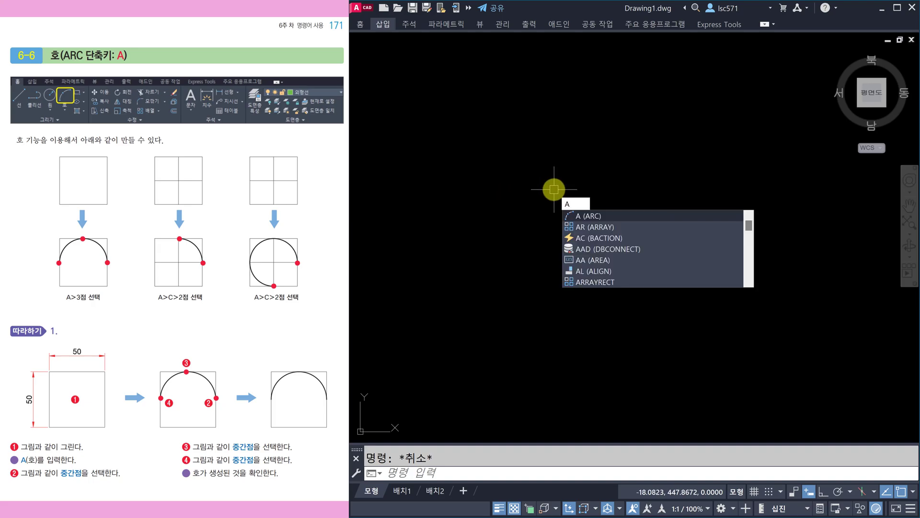
pyautogui.press('Return')
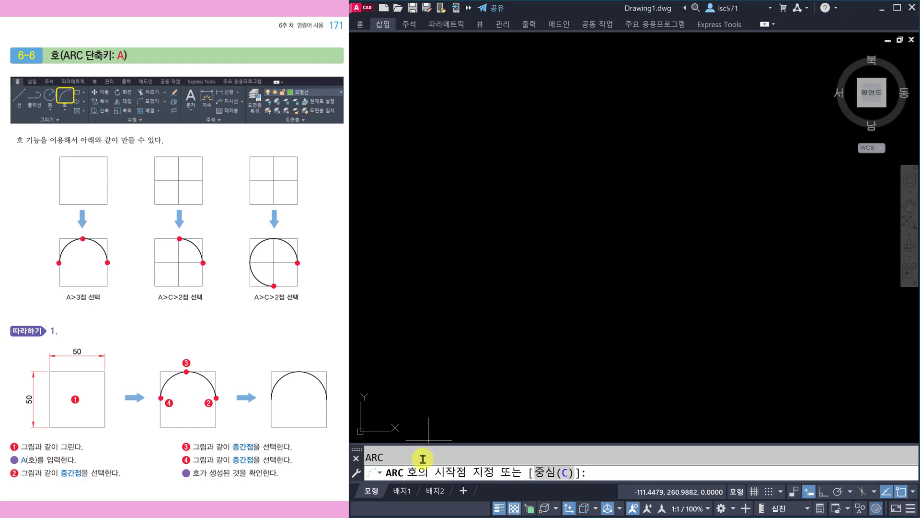
pyautogui.click(521, 214)
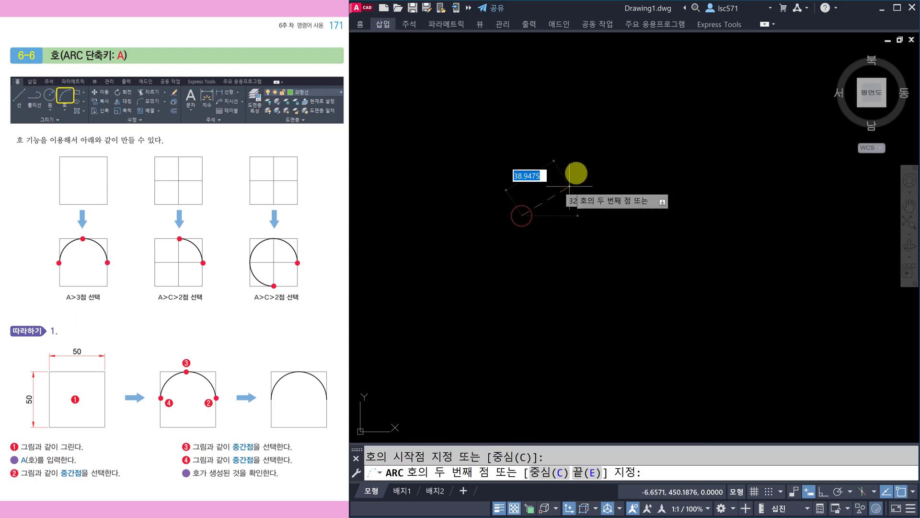
pyautogui.click(608, 145)
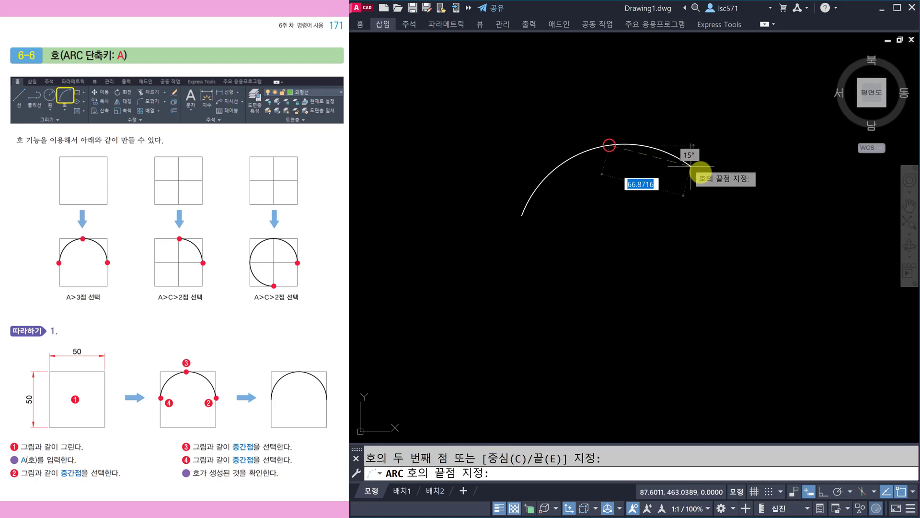
pyautogui.click(722, 214)
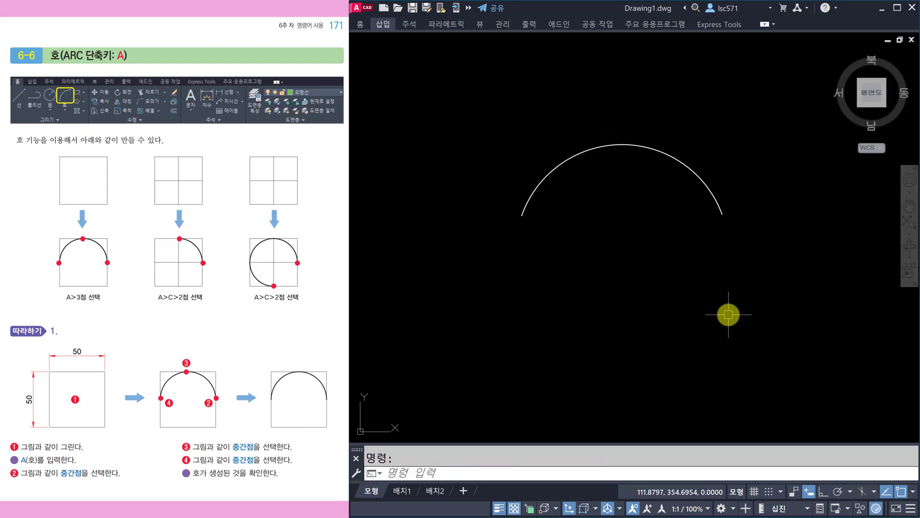
# Step: Draw a second, smaller three-point arc below the first one
pyautogui.press('Return')
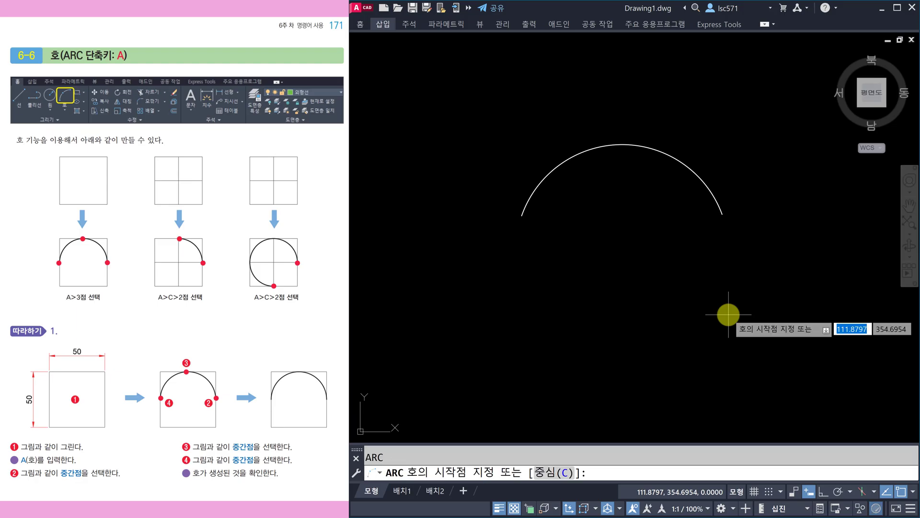
pyautogui.click(555, 309)
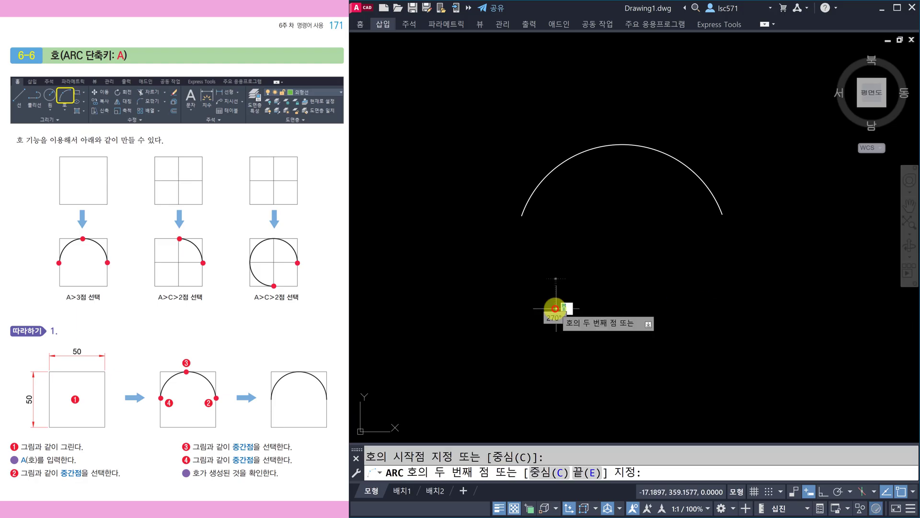
pyautogui.click(618, 261)
pyautogui.click(708, 295)
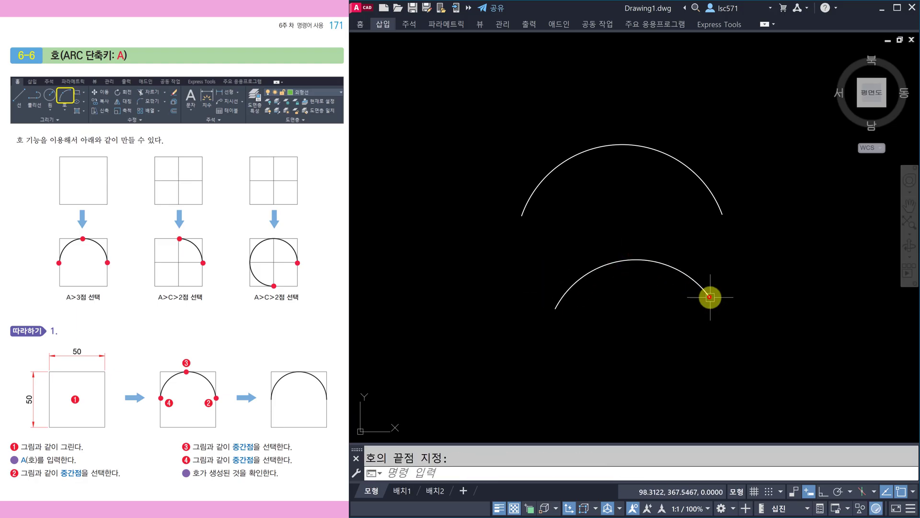
# Step: Draw a third three-point arc to the right of the two existing arcs
pyautogui.moveTo(787, 323)
pyautogui.mouseDown(button='middle')
pyautogui.moveTo(662, 307)
pyautogui.moveTo(670, 307)
pyautogui.mouseUp(button='middle')
pyautogui.press('Return')
pyautogui.click(667, 269)
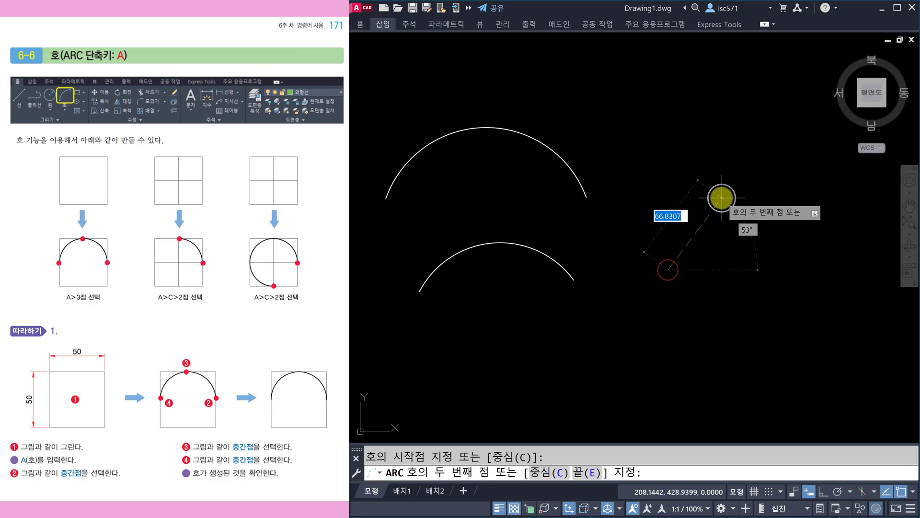
pyautogui.click(721, 197)
pyautogui.click(785, 237)
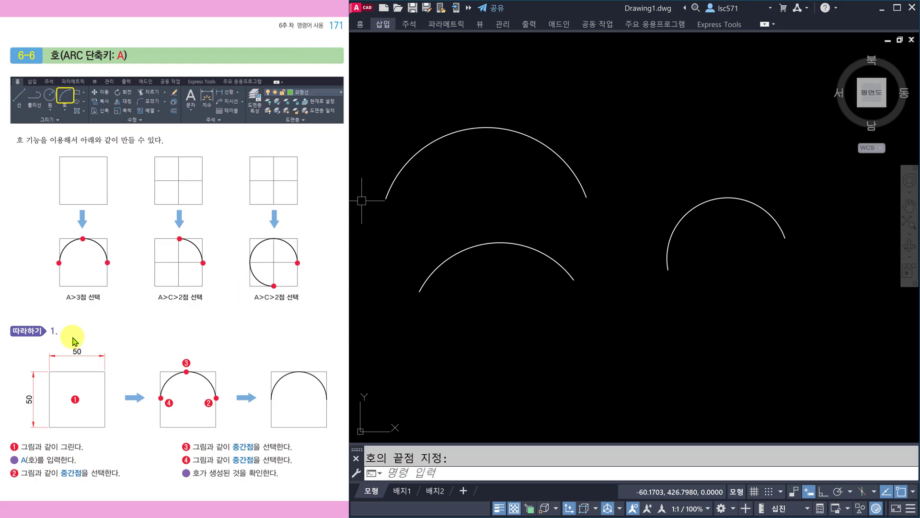
# Step: Erase all three arcs and all the array objects with one crossing selection around everything
pyautogui.click(566, 300)
pyautogui.scroll(-2, 573, 302)
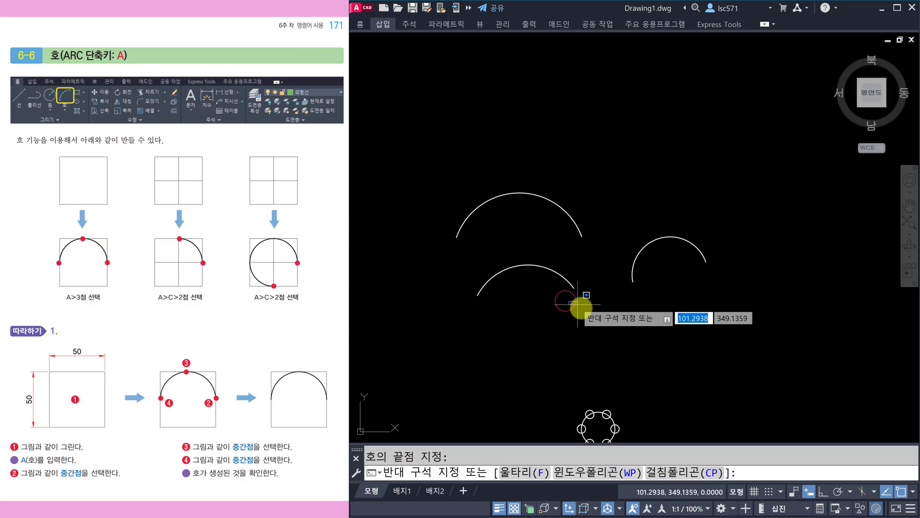
pyautogui.press('Escape')
pyautogui.write('e')
pyautogui.press('Return')
pyautogui.scroll(-3, 704, 335)
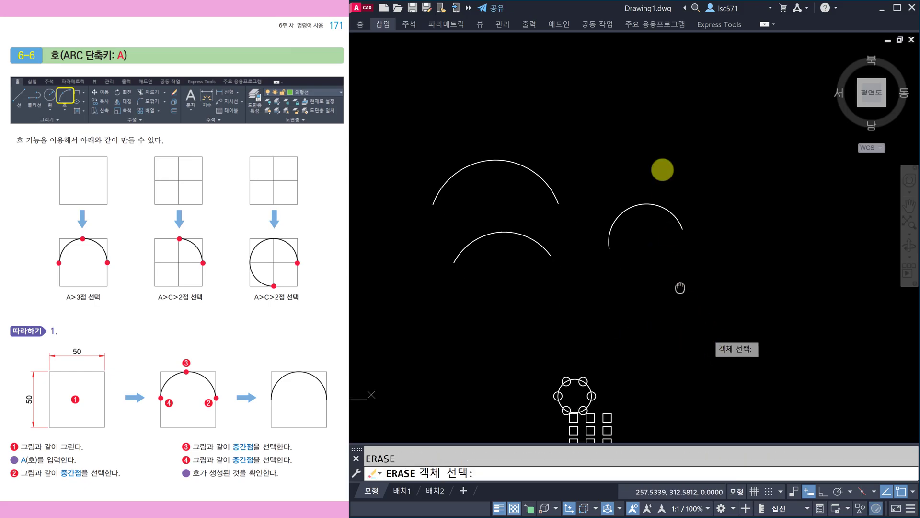
pyautogui.click(708, 369)
pyautogui.click(521, 87)
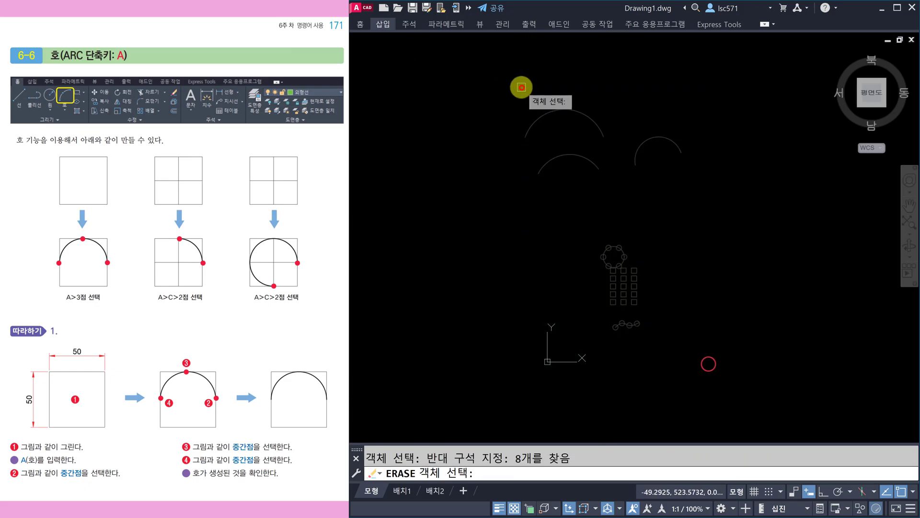
pyautogui.press('Return')
# Step: Draw a 50 by 50 square in the empty drawing area with the Rectangle command
pyautogui.moveTo(540, 183); pyautogui.dragTo(458, 247, button='middle')
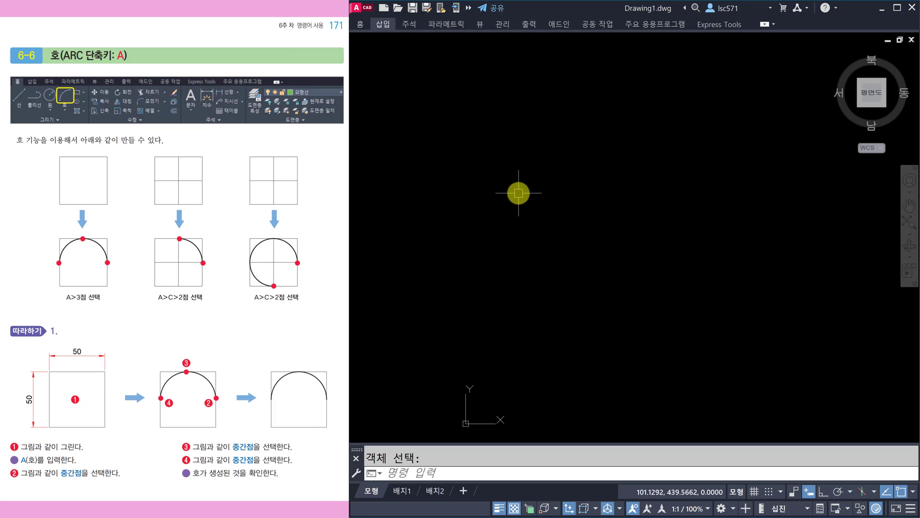
pyautogui.write('ec')
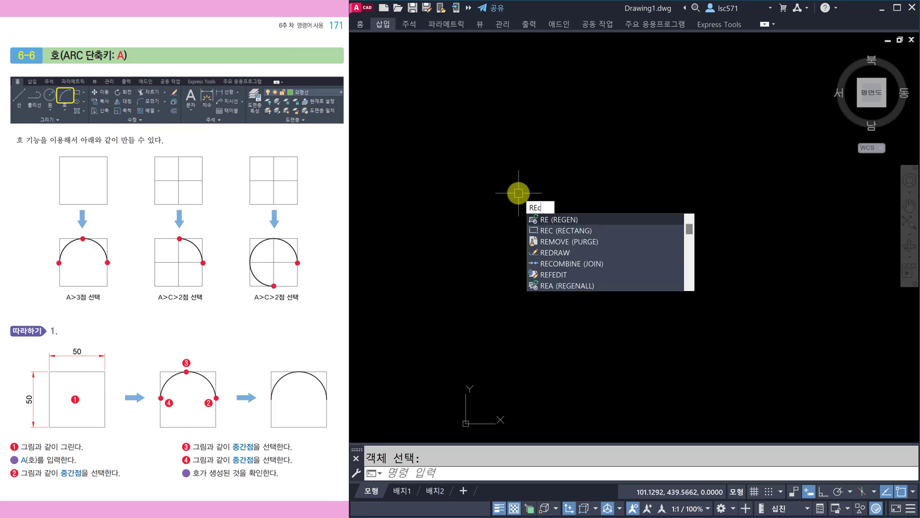
pyautogui.press('Return')
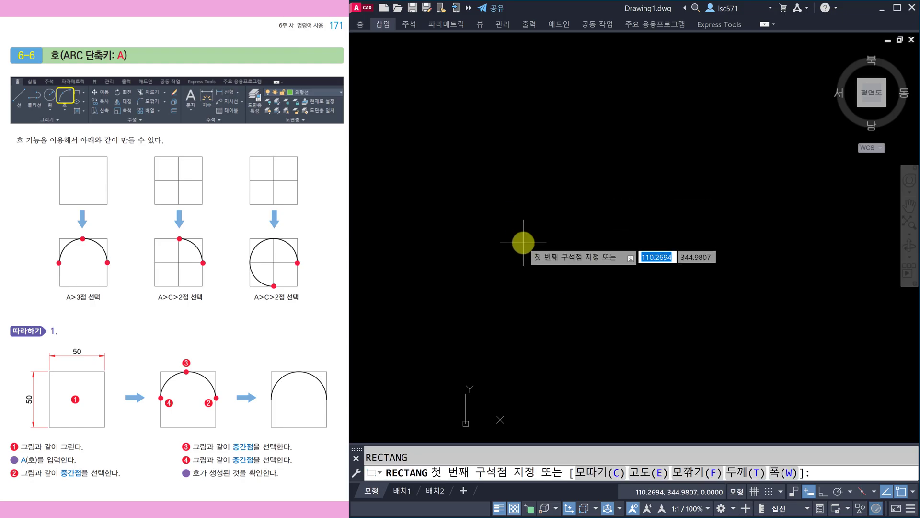
pyautogui.click(523, 242)
pyautogui.write('50')
pyautogui.press('Tab')
pyautogui.write('5')
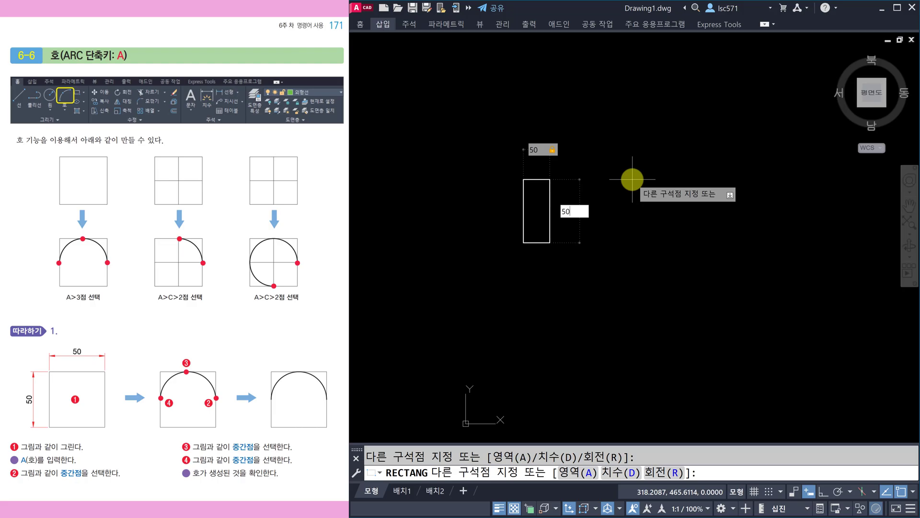
pyautogui.write('0')
pyautogui.press('Return')
pyautogui.scroll(4, 534, 232)
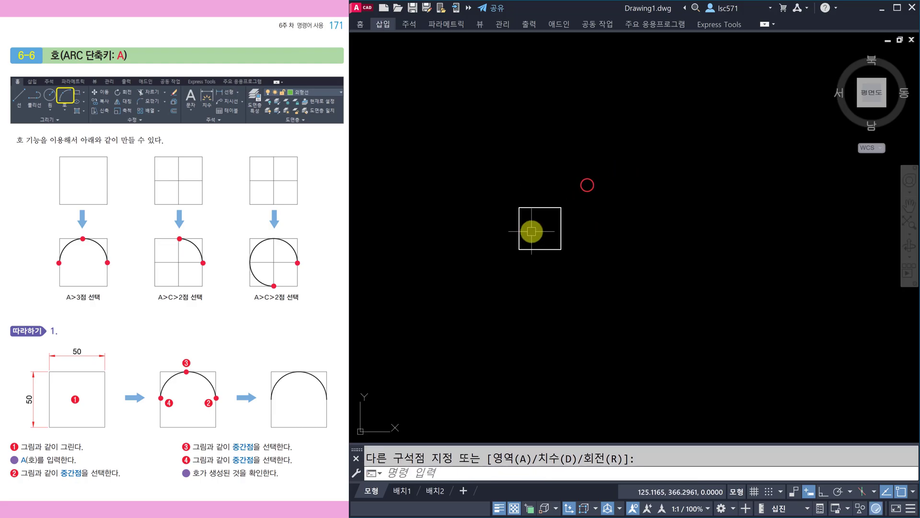
# Step: Draw a three-point arc from the midpoint of the square's right edge through the top edge's midpoint to the left edge's midpoint
pyautogui.scroll(4, 537, 232)
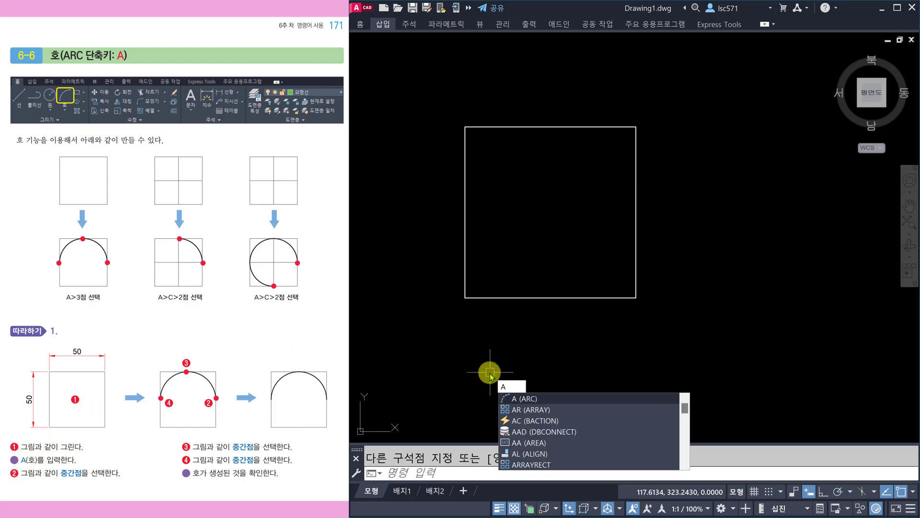
pyautogui.press('Return')
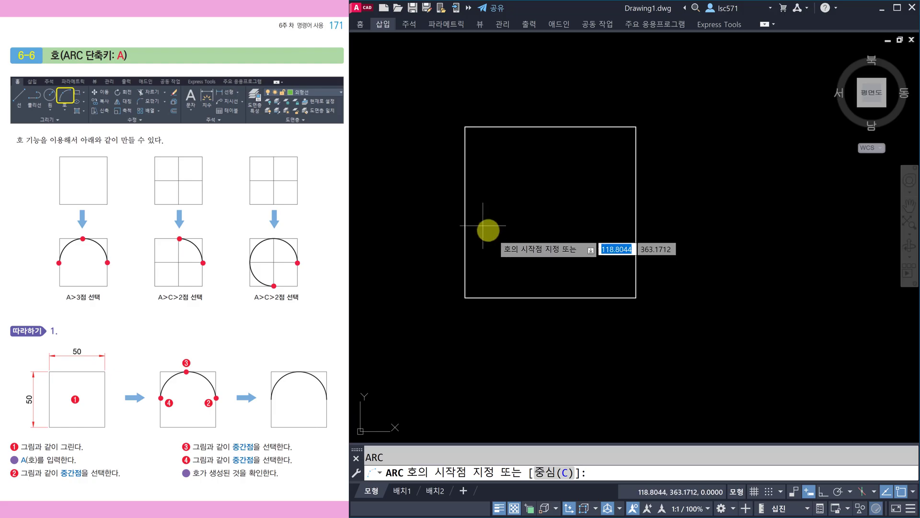
pyautogui.click(636, 209)
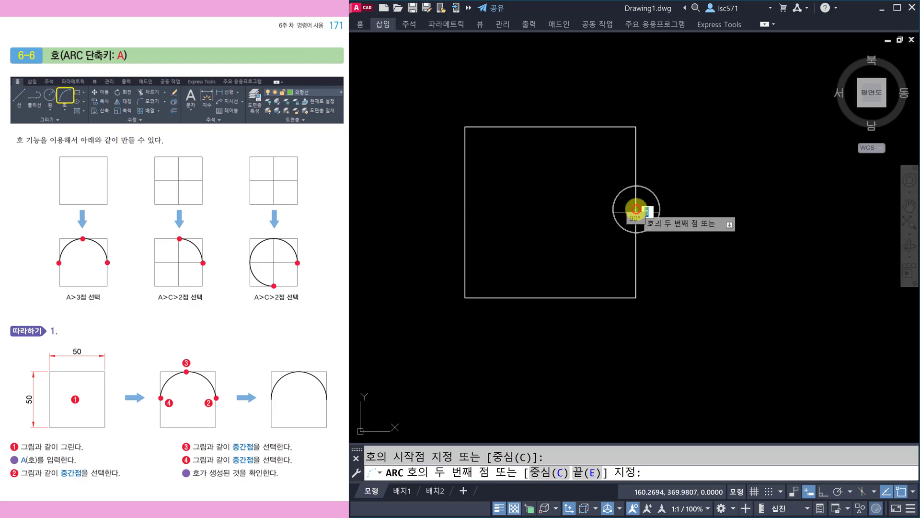
pyautogui.click(548, 131)
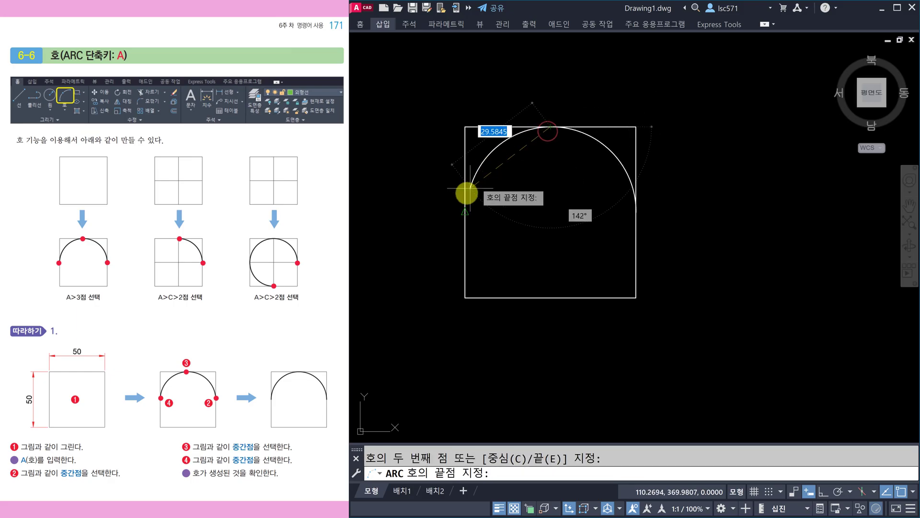
pyautogui.click(465, 211)
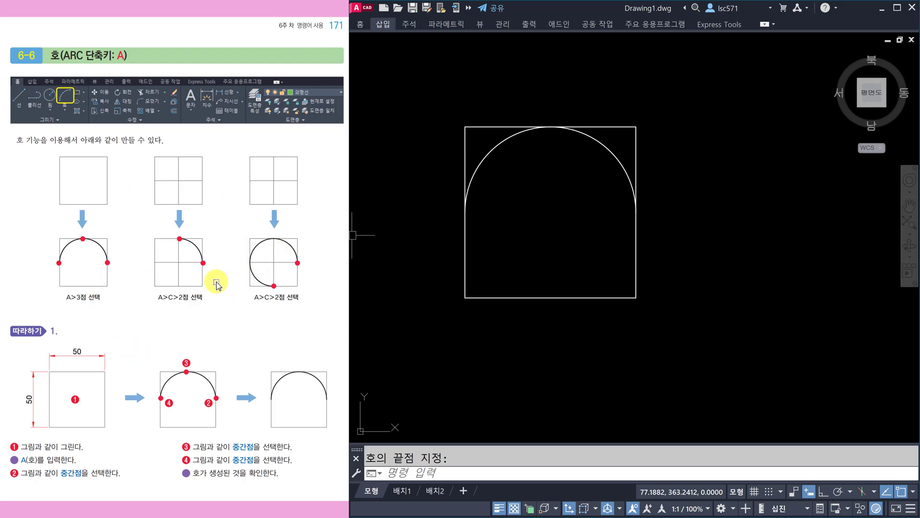
# Step: Copy only the square, without its arc, 100 units horizontally to the right with ortho mode on
pyautogui.scroll(-3, 195, 269)
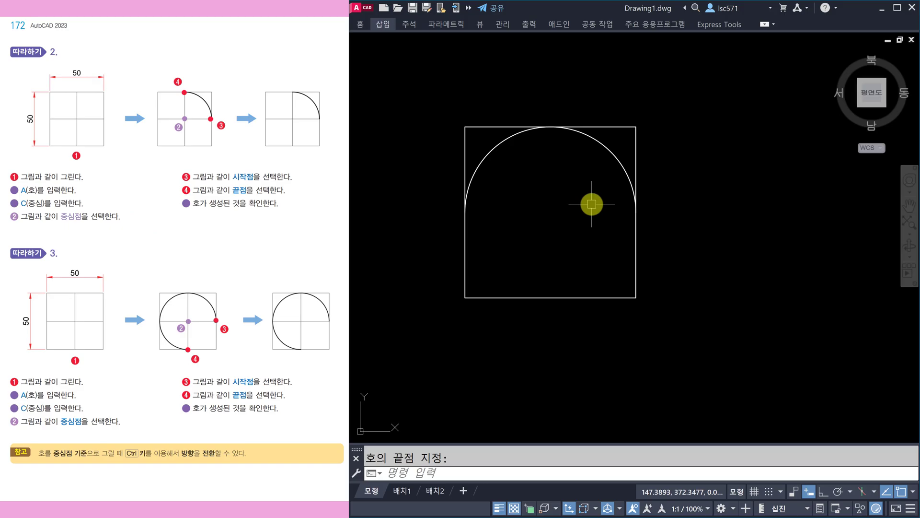
pyautogui.scroll(-2, 580, 207)
pyautogui.moveTo(628, 232); pyautogui.dragTo(540, 218, button='middle')
pyautogui.write('copy')
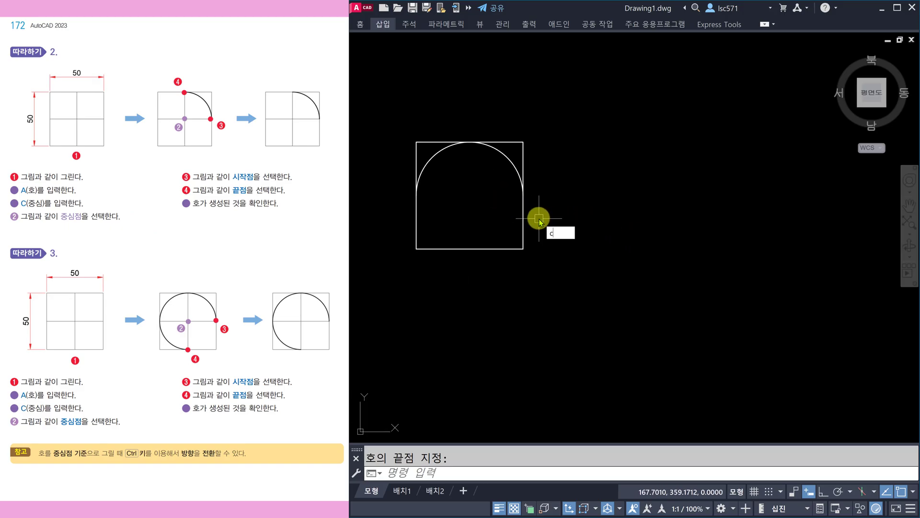
pyautogui.press('Return')
pyautogui.click(538, 263)
pyautogui.click(469, 238)
pyautogui.press('Return')
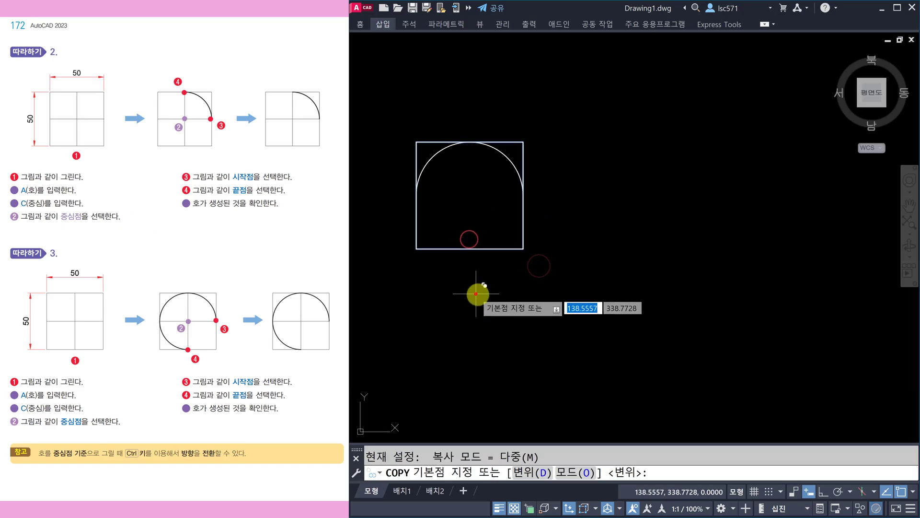
pyautogui.click(476, 294)
pyautogui.press('F8')
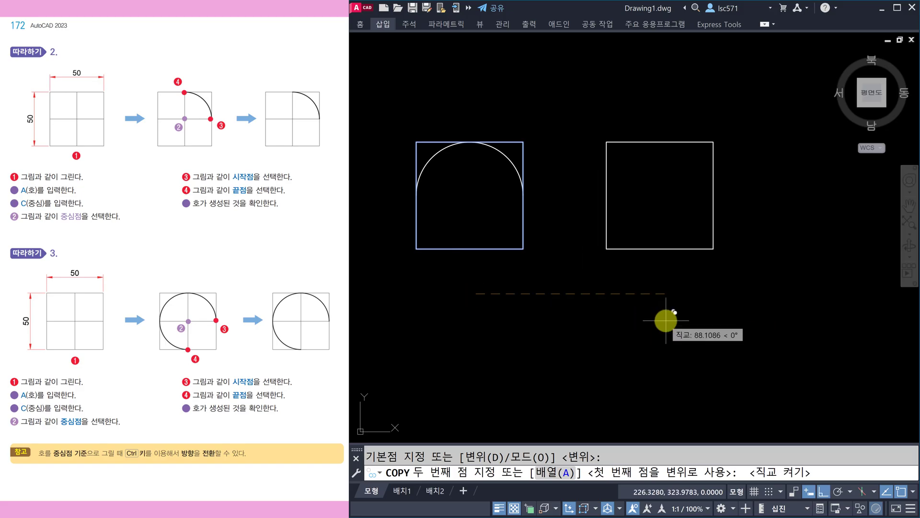
pyautogui.write('10')
pyautogui.press('Return')
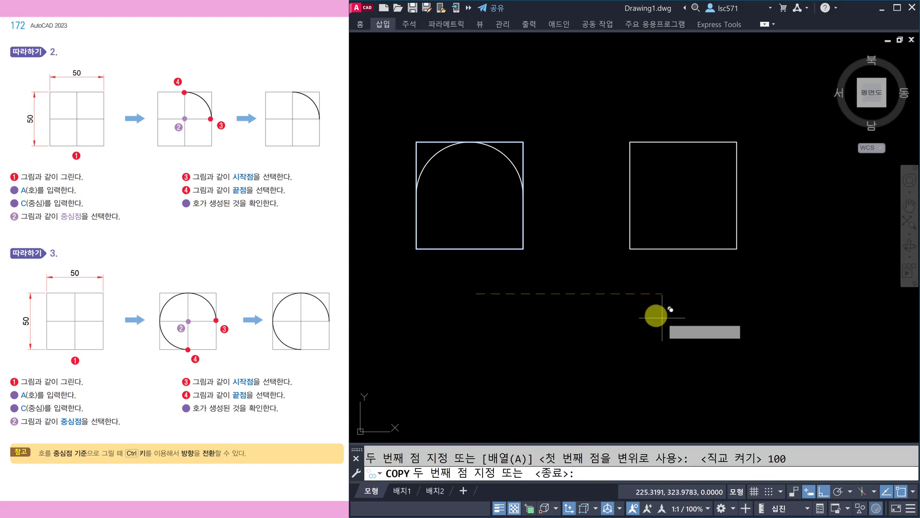
pyautogui.press('Escape')
# Step: Draw a vertical line from the top edge's midpoint to the bottom edge's midpoint of the copied square
pyautogui.moveTo(643, 272); pyautogui.dragTo(497, 252, button='middle')
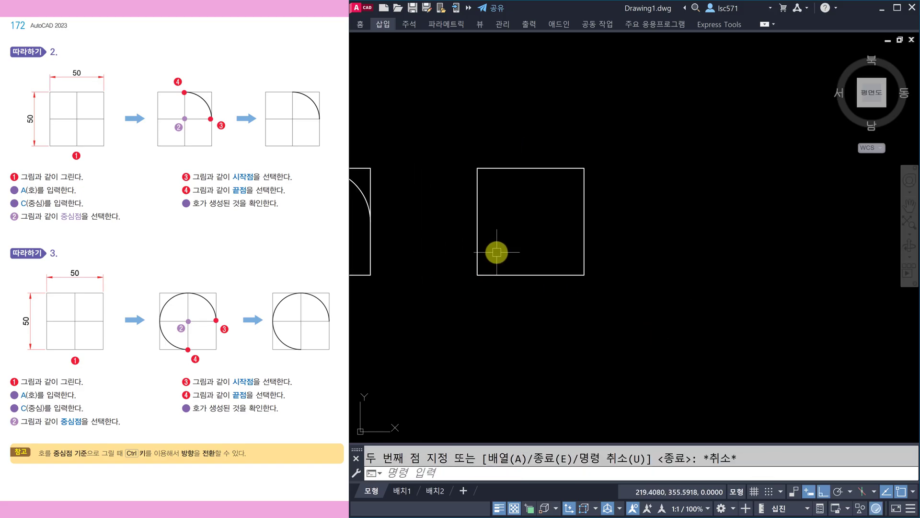
pyautogui.write('l')
pyautogui.press('Return')
pyautogui.click(530, 168)
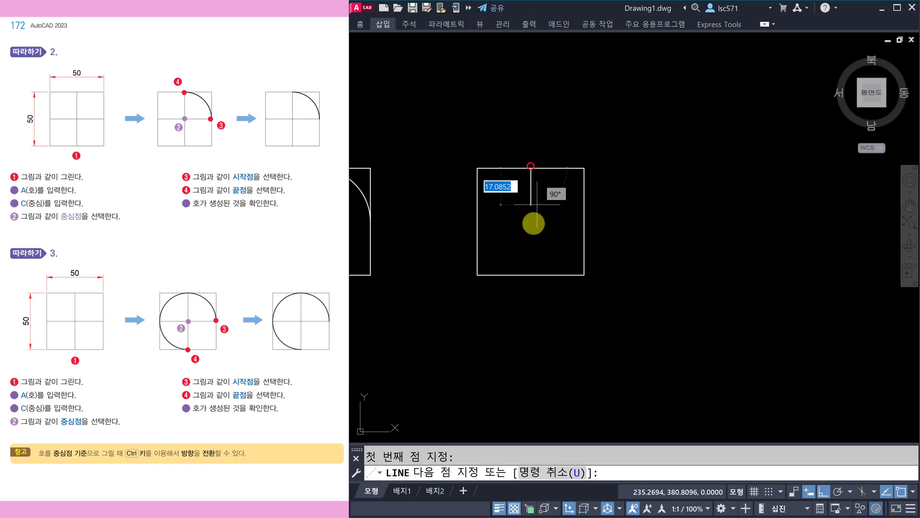
pyautogui.click(531, 275)
pyautogui.press('Return')
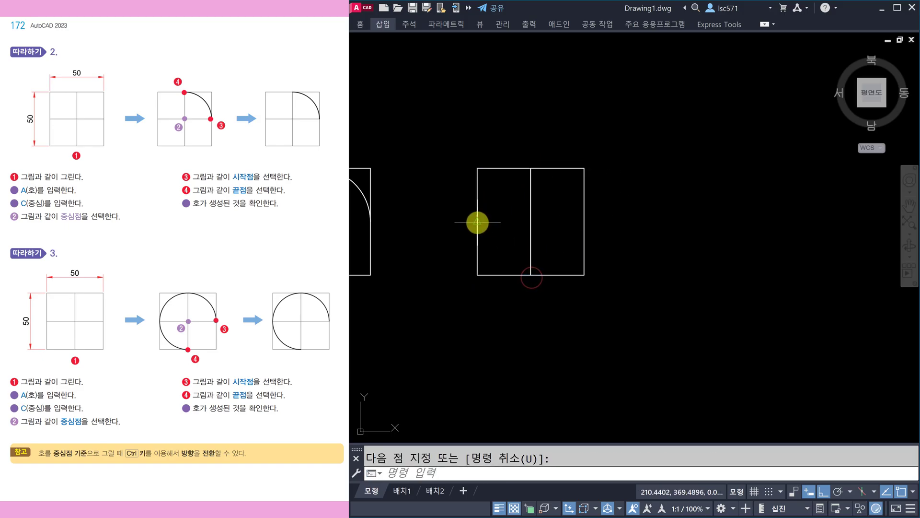
# Step: Draw a horizontal line between the midpoints of the copied square's left and right edges
pyautogui.press('Return')
pyautogui.click(478, 222)
pyautogui.click(585, 224)
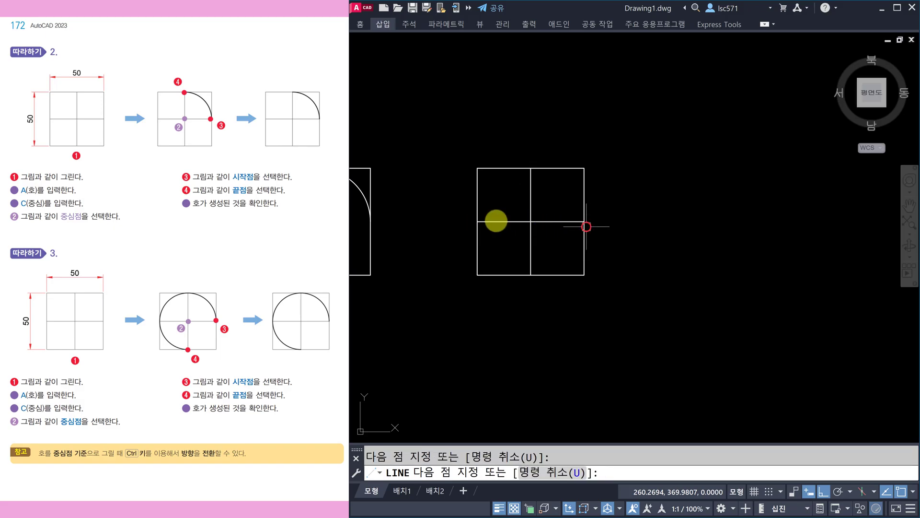
pyautogui.press('Return')
pyautogui.scroll(2, 494, 220)
pyautogui.press('Escape')
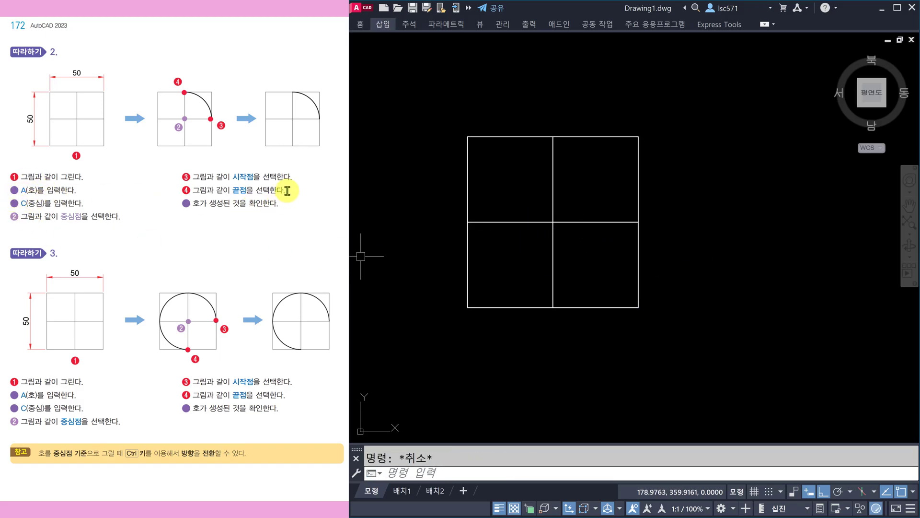
# Step: Draw a quarter arc centred on the crossing lines, from the right edge's midpoint to the top edge's midpoint, using the Center option
pyautogui.write('a')
pyautogui.press('Return')
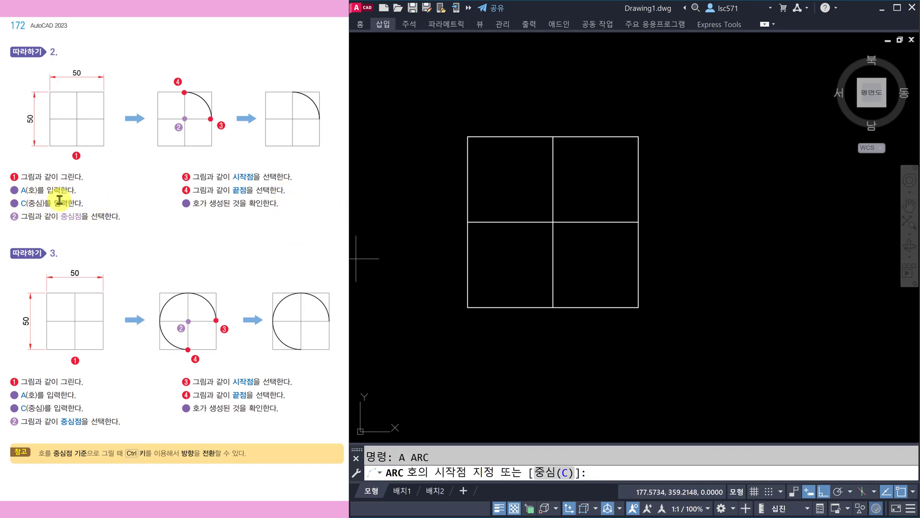
pyautogui.click(552, 475)
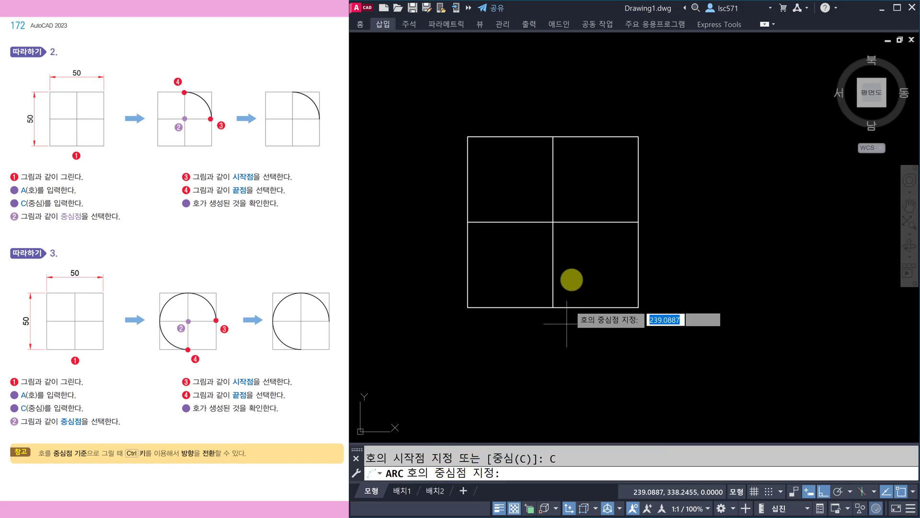
pyautogui.click(553, 223)
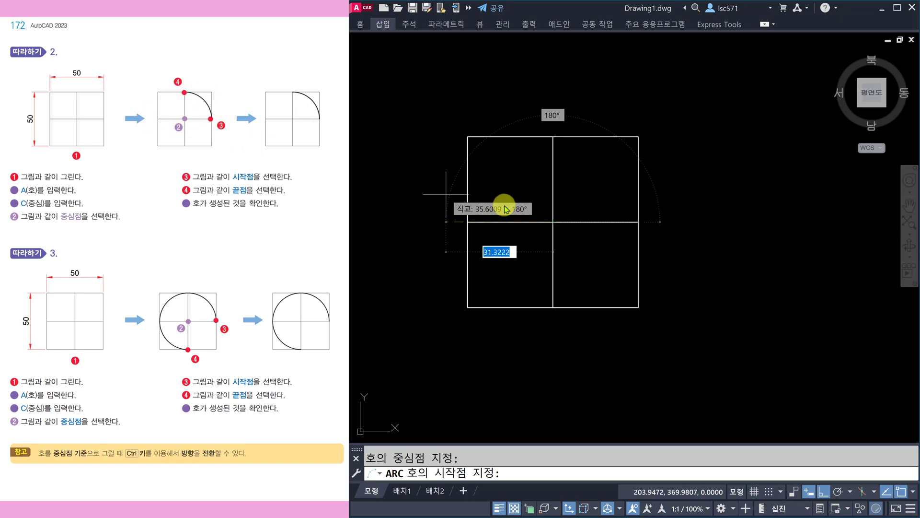
pyautogui.click(638, 221)
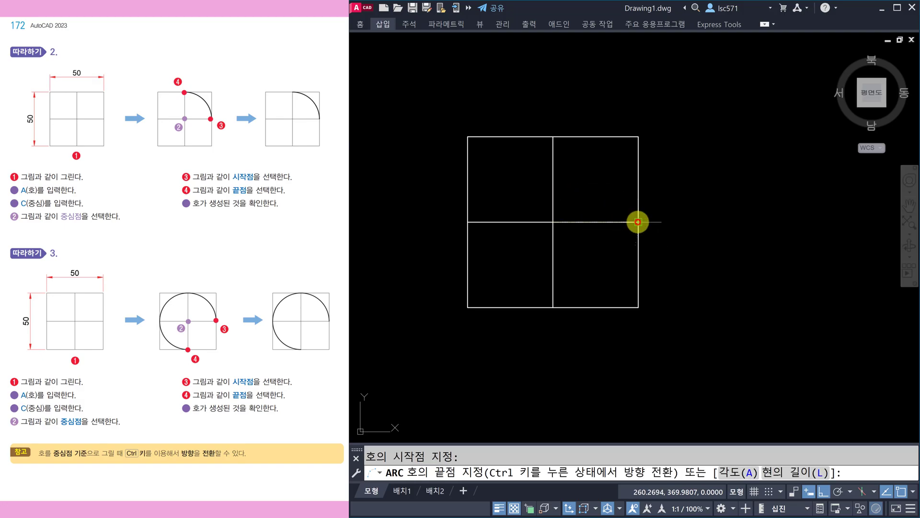
pyautogui.click(553, 139)
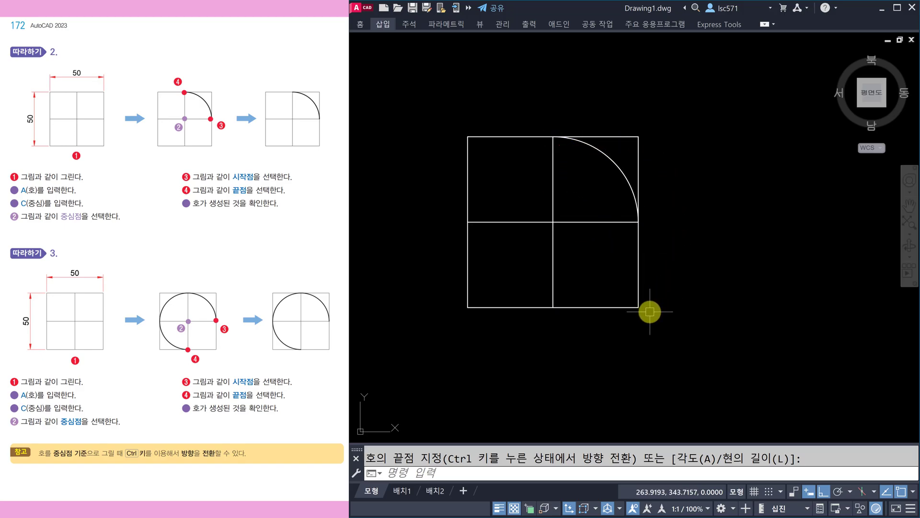
# Step: Erase the quarter arc from the divided square
pyautogui.moveTo(646, 313); pyautogui.dragTo(634, 271, button='middle')
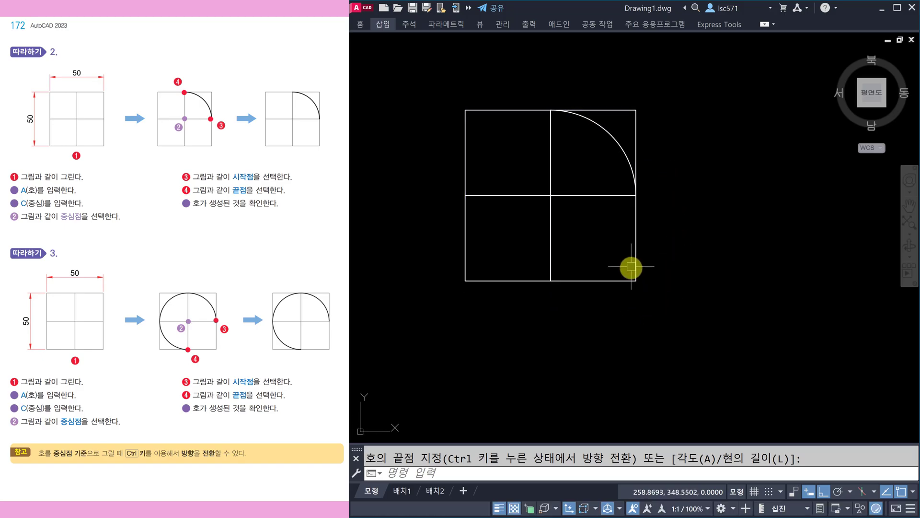
pyautogui.press('Escape')
pyautogui.write('e')
pyautogui.press('space')
pyautogui.click(612, 134)
pyautogui.press('space')
pyautogui.press('Escape')
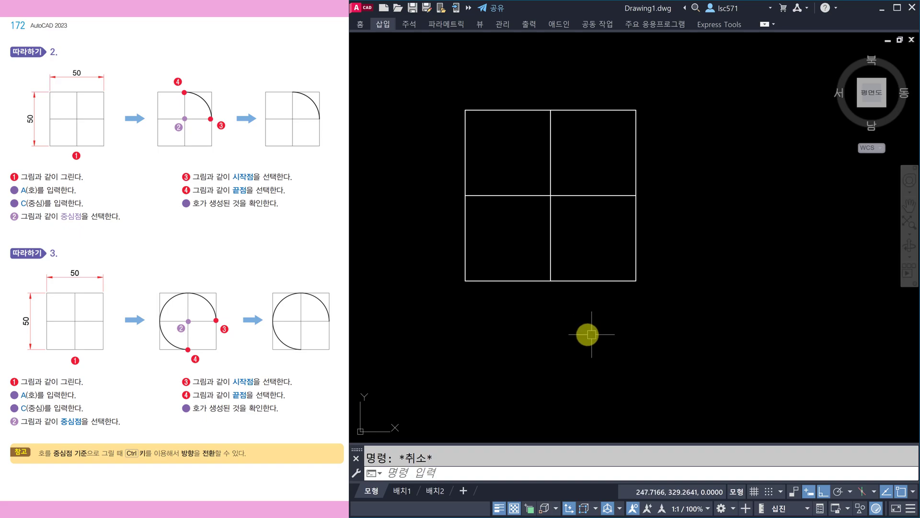
# Step: Draw a three-quarter arc centred on the crossing lines, counterclockwise from the right edge's midpoint to the bottom edge's midpoint
pyautogui.write('a')
pyautogui.press('space')
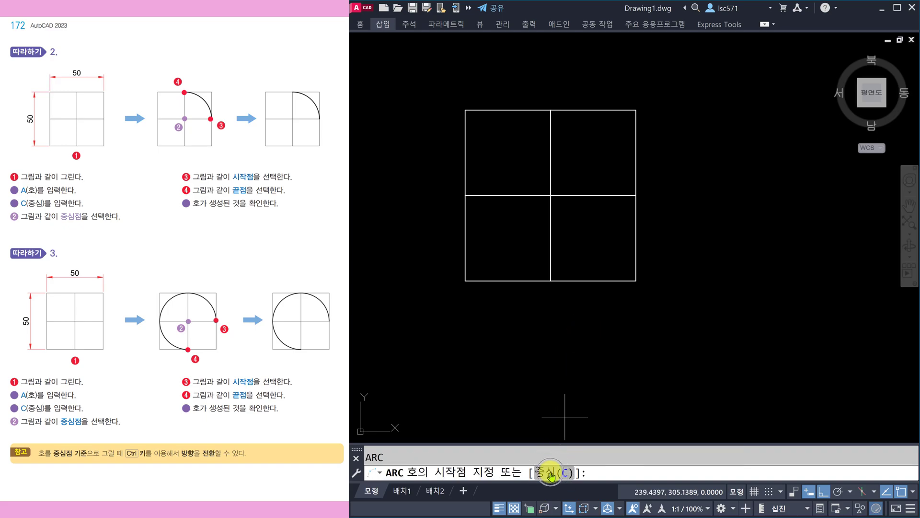
pyautogui.click(550, 472)
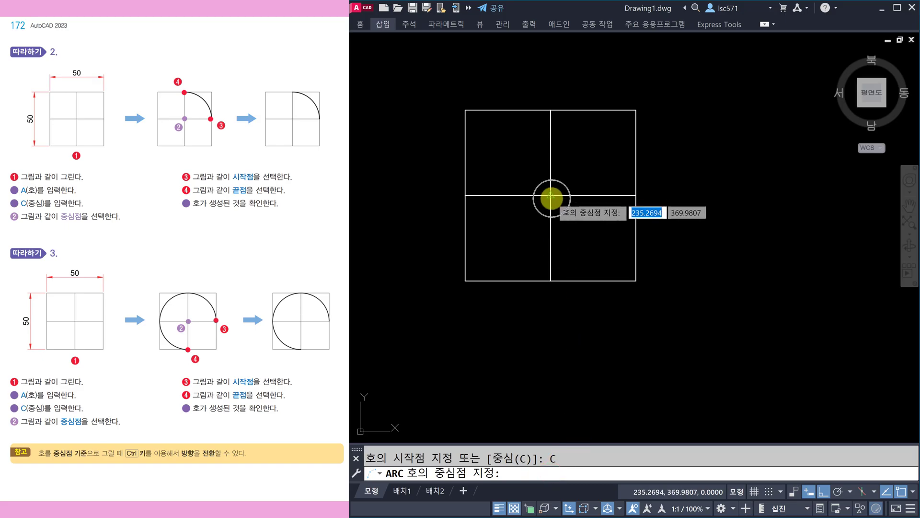
pyautogui.click(551, 198)
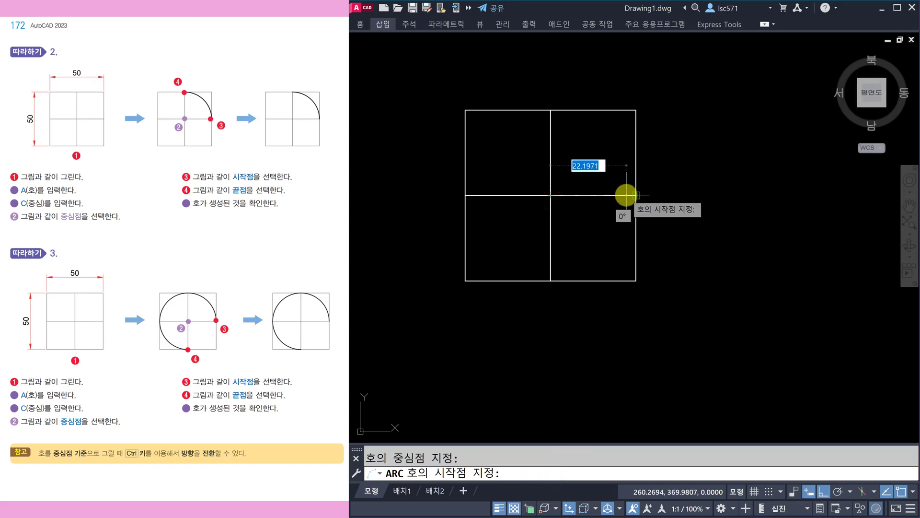
pyautogui.click(627, 195)
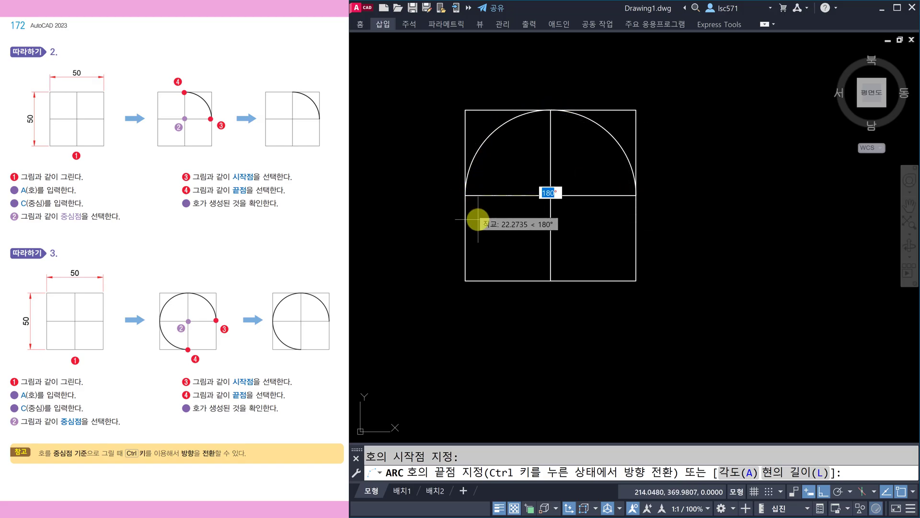
pyautogui.keyDown('ctrl'); pyautogui.click(549, 279); pyautogui.keyUp('ctrl')
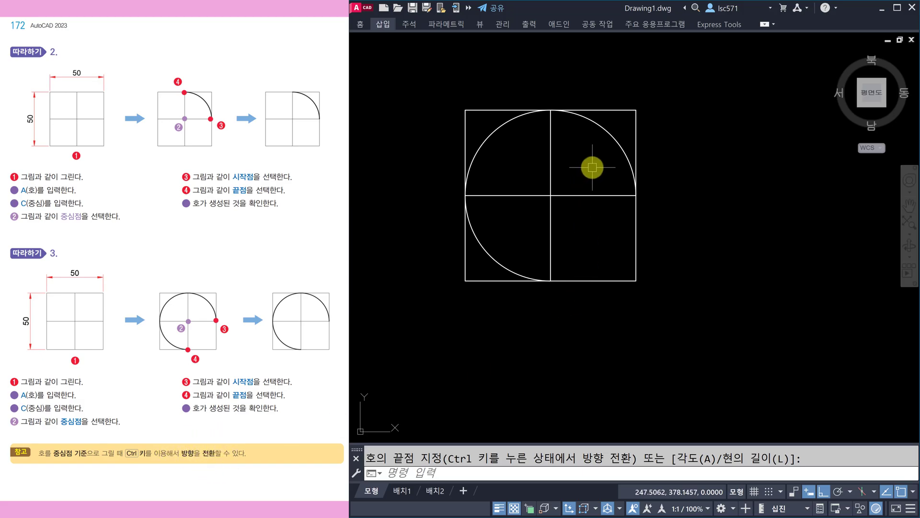
# Step: Erase the three-quarter arc from the divided square
pyautogui.press('Escape')
pyautogui.write('e')
pyautogui.press('space')
pyautogui.click(610, 146)
pyautogui.press('space')
pyautogui.press('Escape')
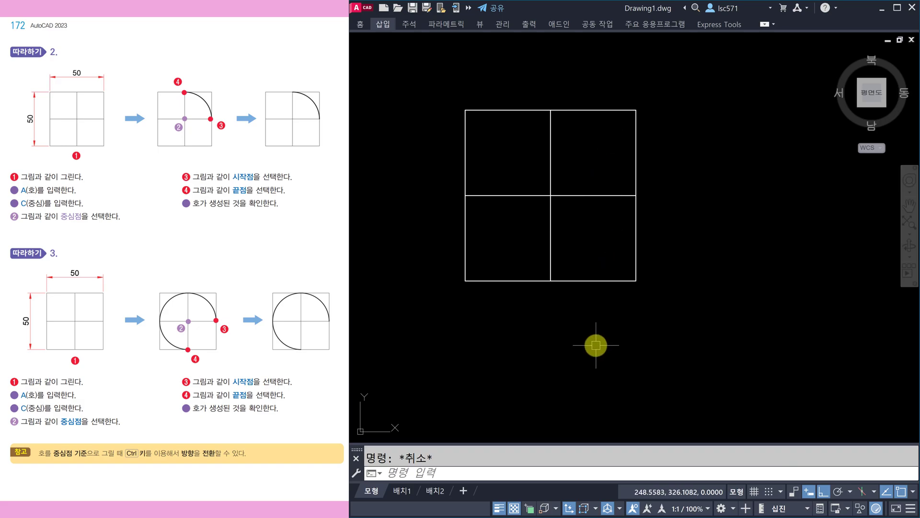
pyautogui.press('space')
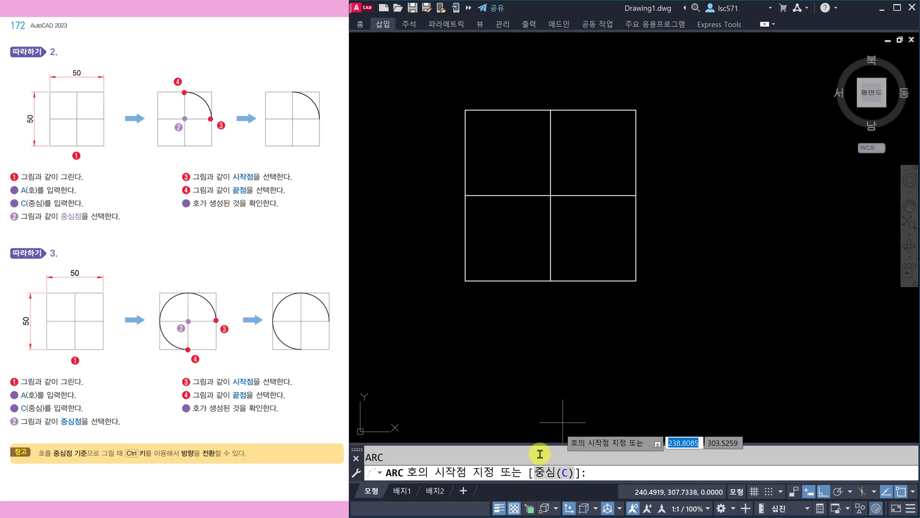
pyautogui.click(545, 473)
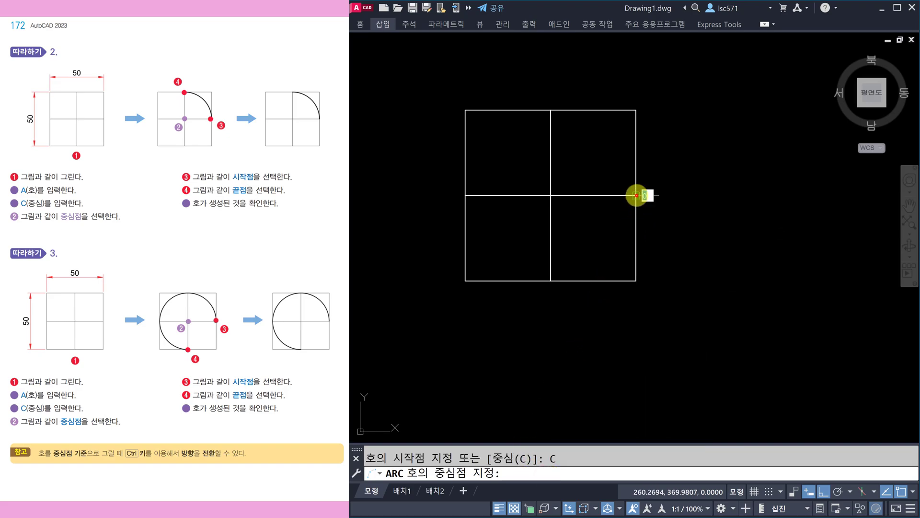
pyautogui.click(636, 195)
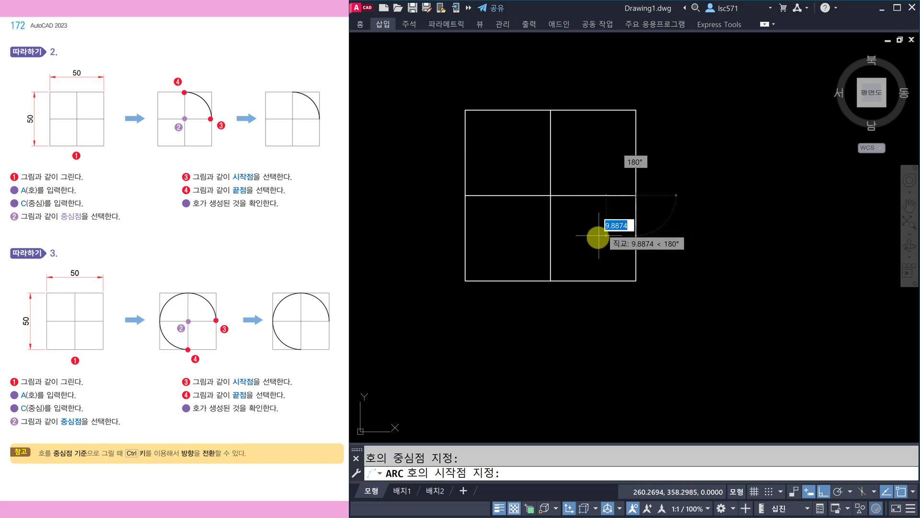
pyautogui.press('Escape')
# Step: Draw a quarter arc centred on the crossing lines, reversed to run clockwise from the right edge's midpoint to the bottom edge's midpoint
pyautogui.press('Return')
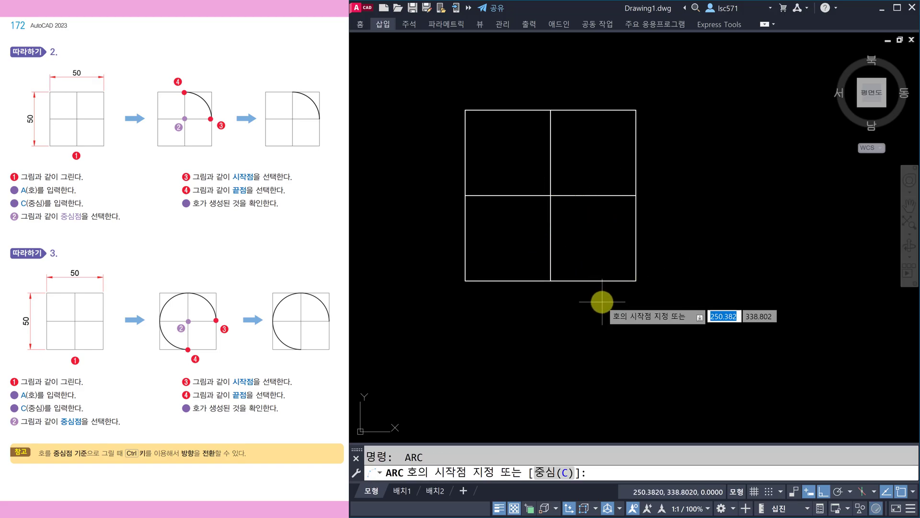
pyautogui.write('c')
pyautogui.press('Return')
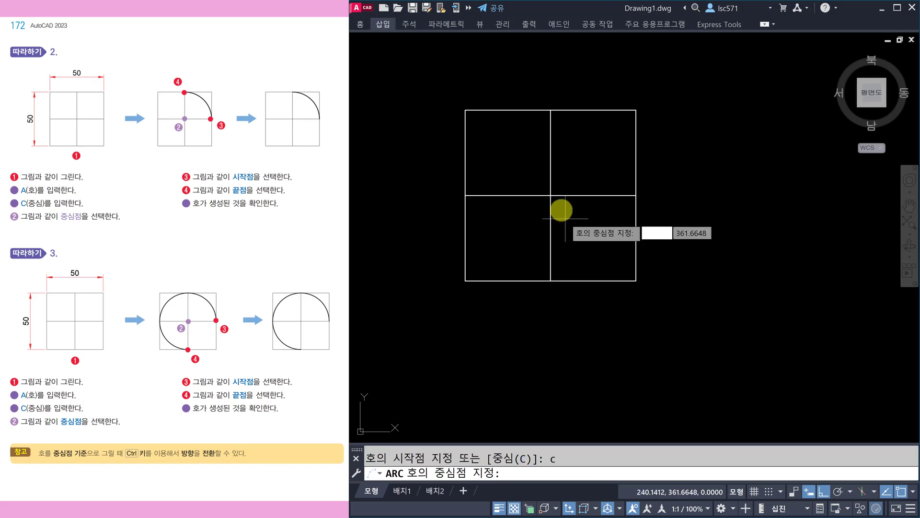
pyautogui.click(551, 195)
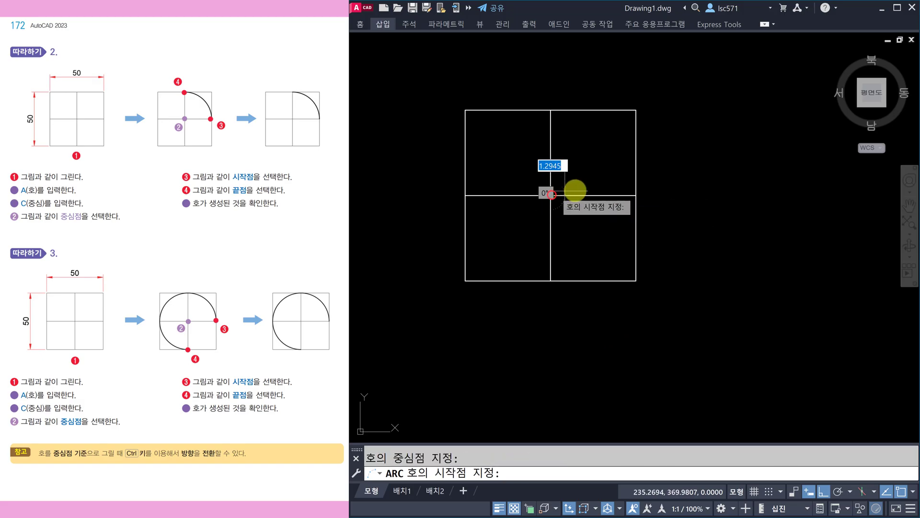
pyautogui.click(636, 195)
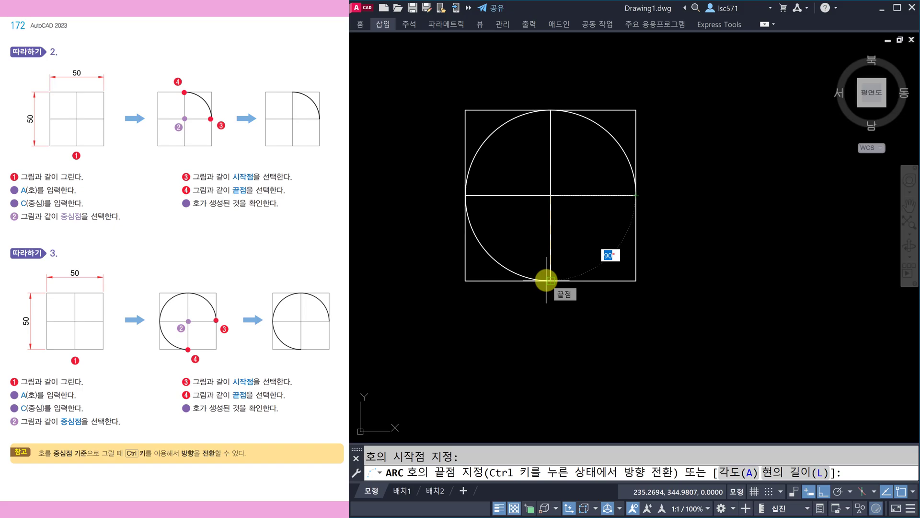
pyautogui.press('ctrl')
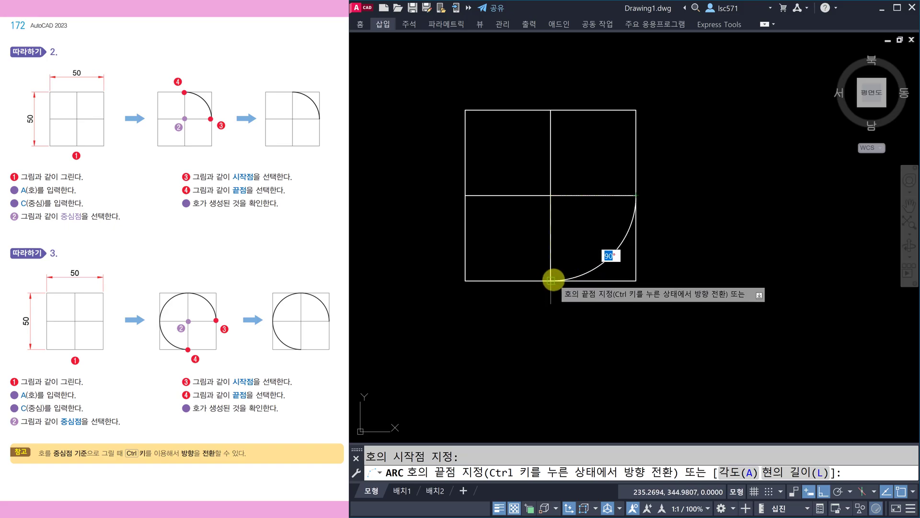
pyautogui.press('ctrl')
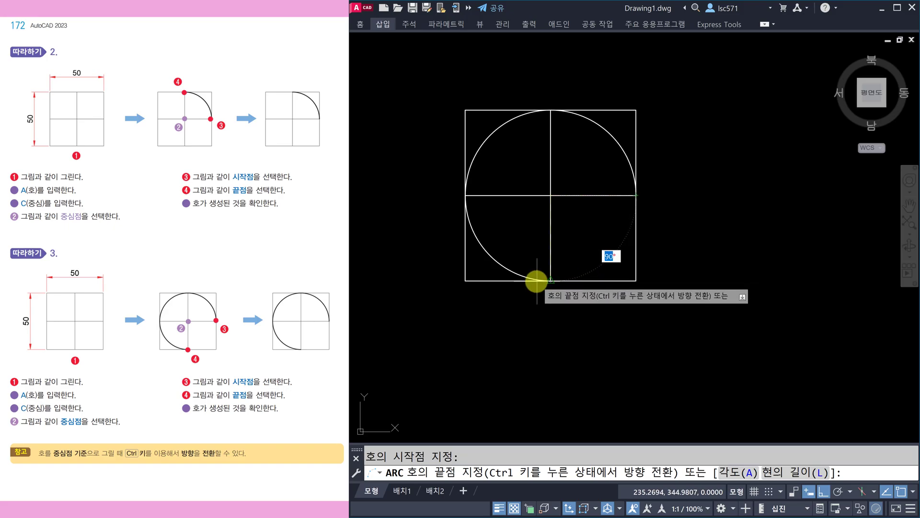
pyautogui.press('ctrl')
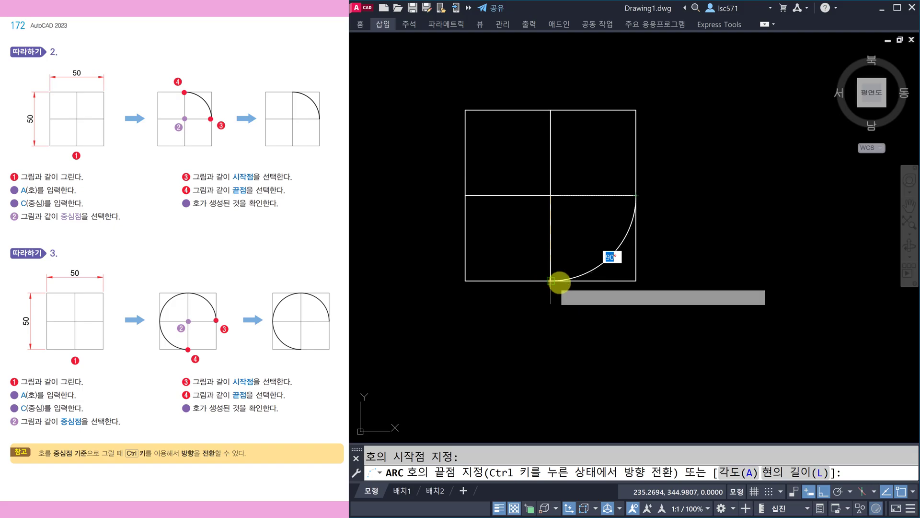
pyautogui.press('ctrl')
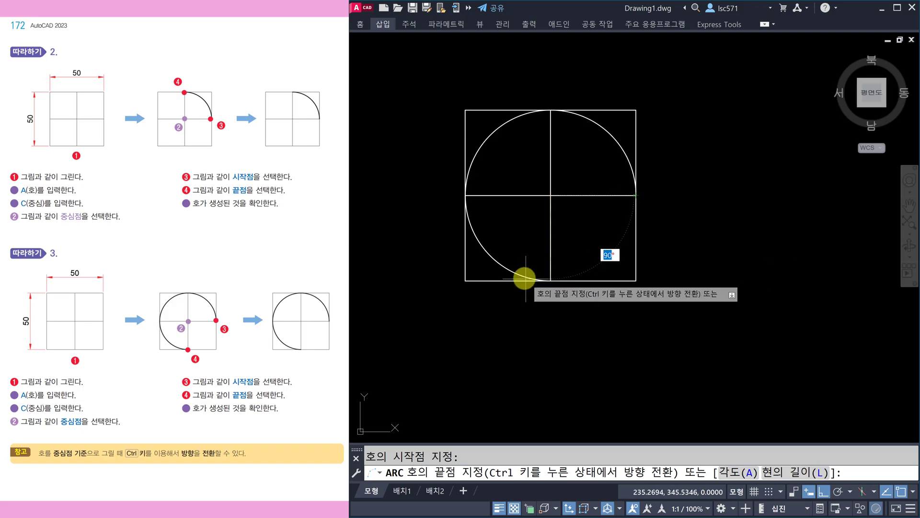
pyautogui.press('ctrl')
pyautogui.click(551, 278)
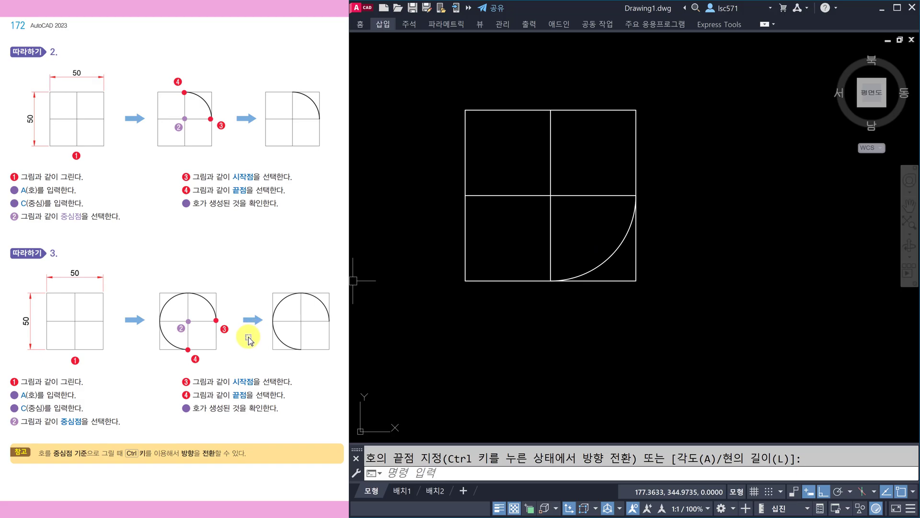
# Step: Erase both squares with their arcs to clear the drawing for textbook exercise 4
pyautogui.scroll(-1, 246, 340)
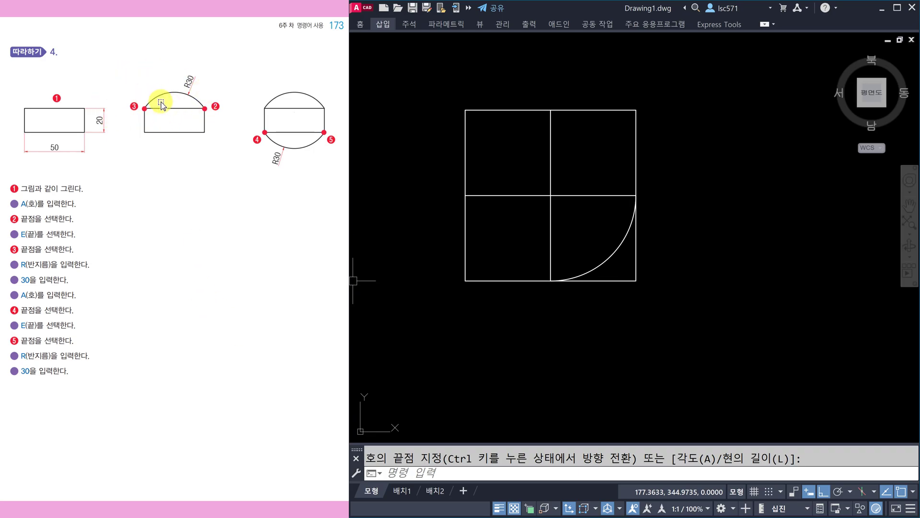
pyautogui.scroll(-2, 610, 247)
pyautogui.moveTo(639, 286); pyautogui.dragTo(598, 254, button='middle')
pyautogui.scroll(-4, 598, 253)
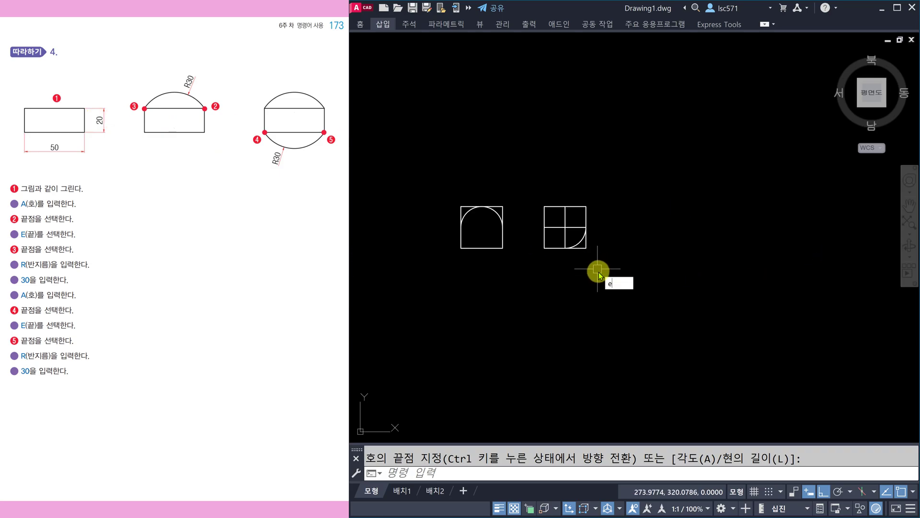
pyautogui.write('e')
pyautogui.press('Return')
pyautogui.click(621, 283)
pyautogui.click(413, 162)
pyautogui.press('Return')
pyautogui.press('Escape')
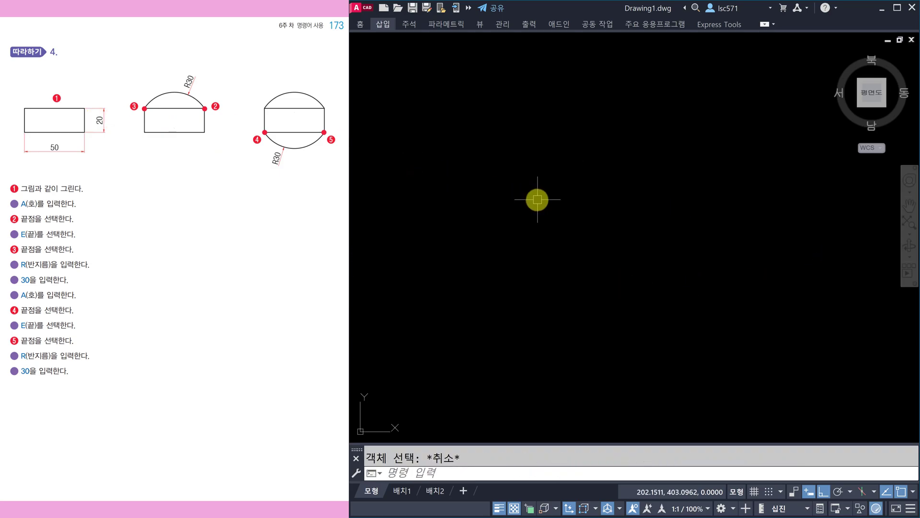
# Step: Draw a rectangle 50 wide and 20 high in the empty drawing area
pyautogui.write('rec')
pyautogui.press('Return')
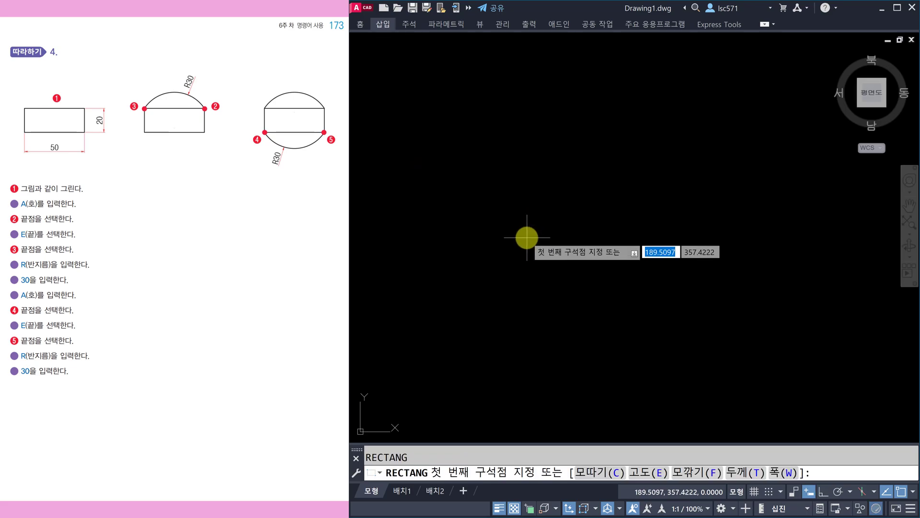
pyautogui.click(527, 237)
pyautogui.write('50')
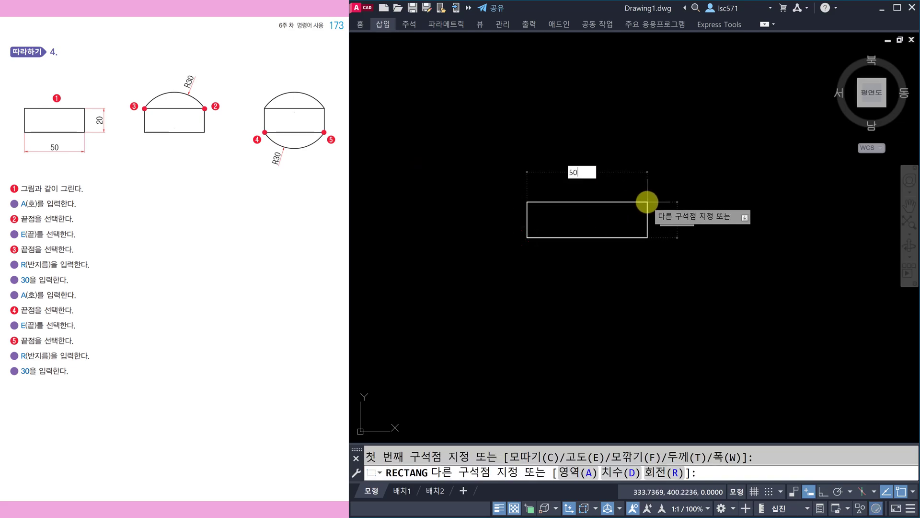
pyautogui.press('Tab')
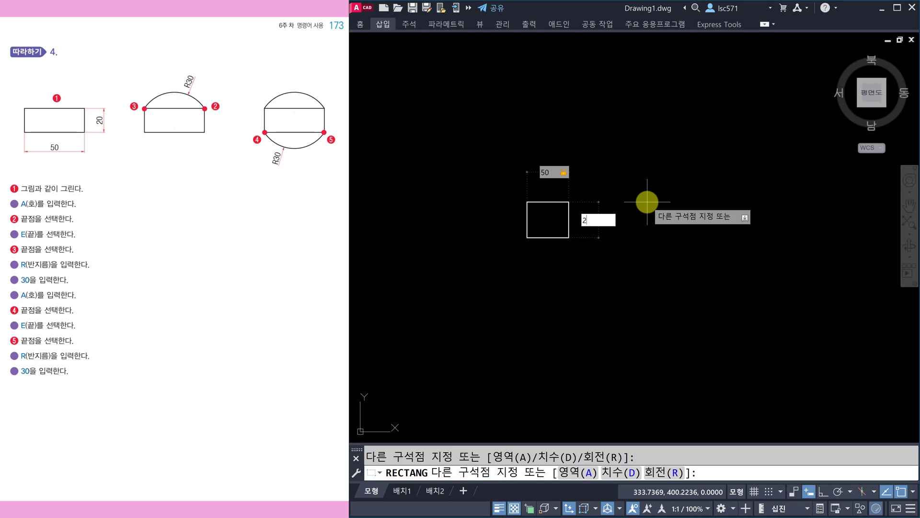
pyautogui.press('Tab')
pyautogui.press('Return')
# Step: Draw an arc of radius 30 over the rectangle from its top-right to its top-left corner, using the End and Radius options
pyautogui.scroll(5, 516, 247)
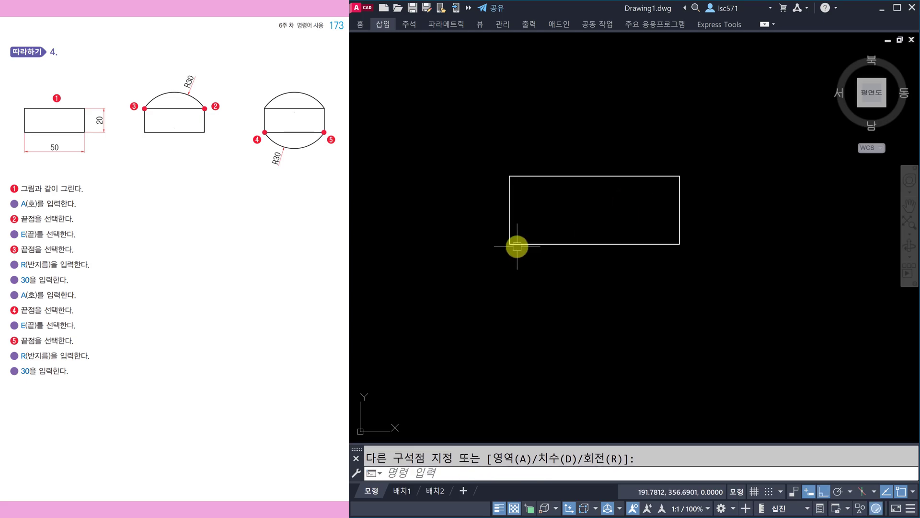
pyautogui.moveTo(567, 240); pyautogui.dragTo(562, 267, button='middle')
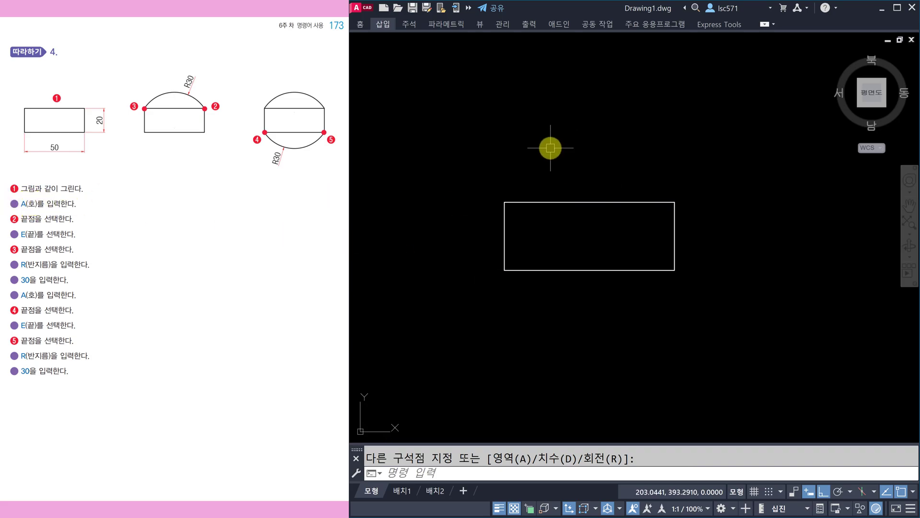
pyautogui.press('Return')
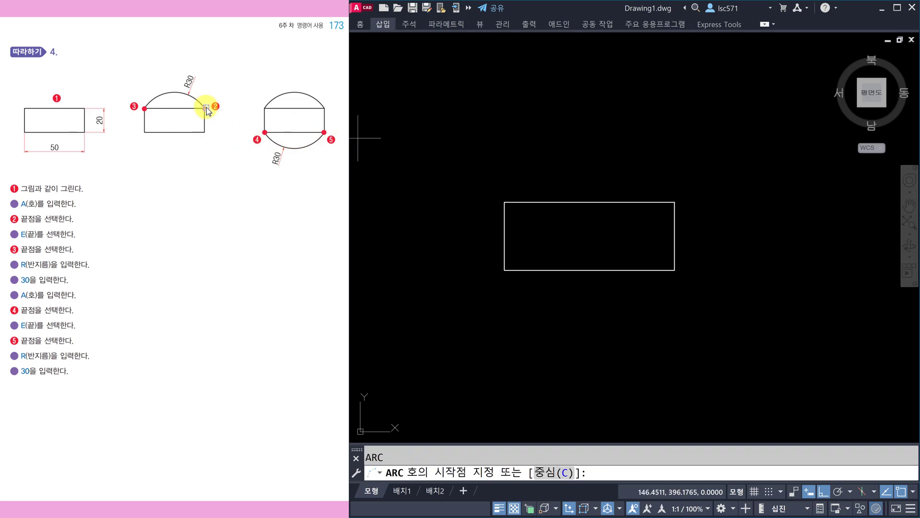
pyautogui.click(674, 203)
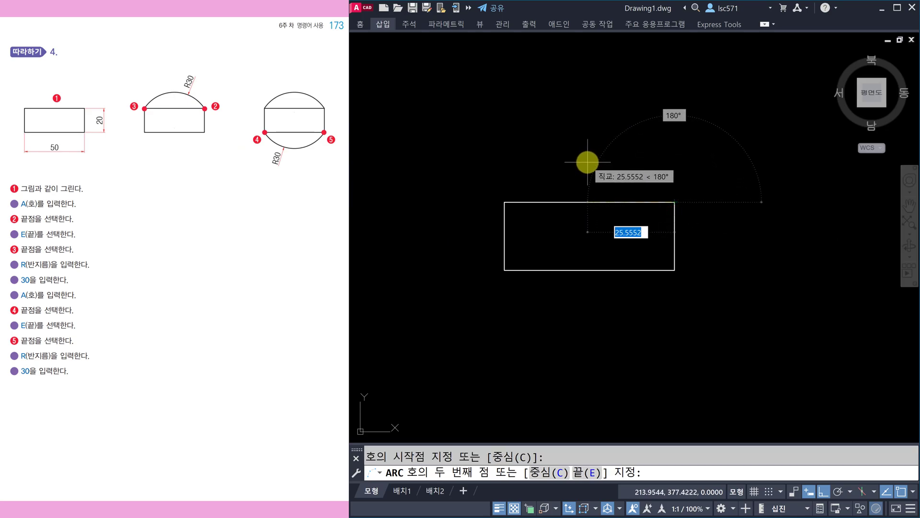
pyautogui.click(585, 473)
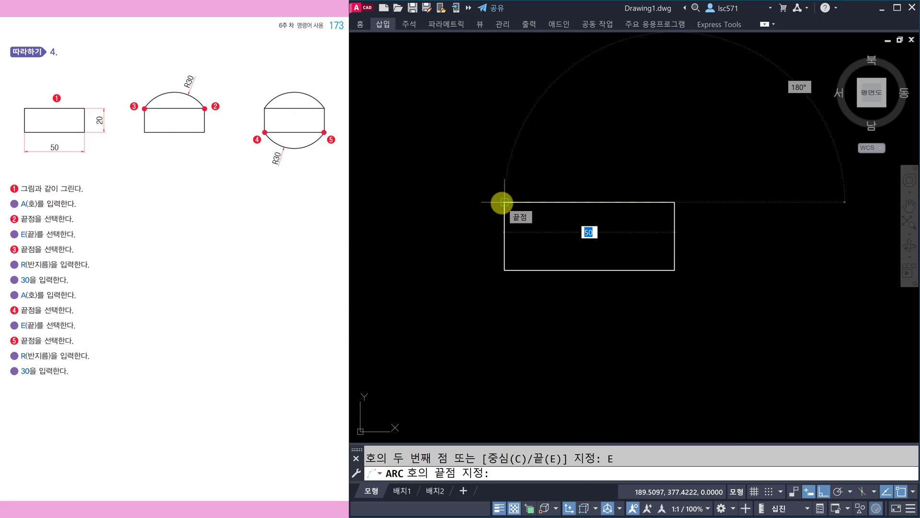
pyautogui.click(504, 203)
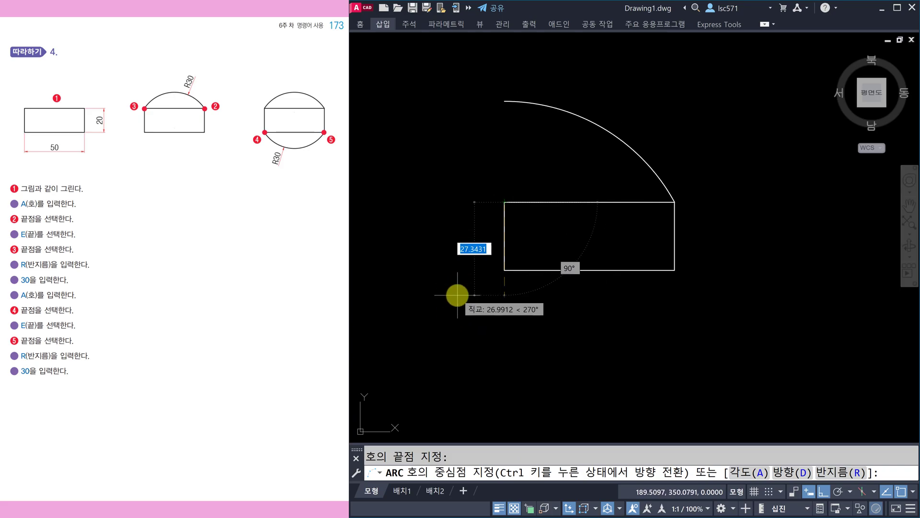
pyautogui.click(836, 474)
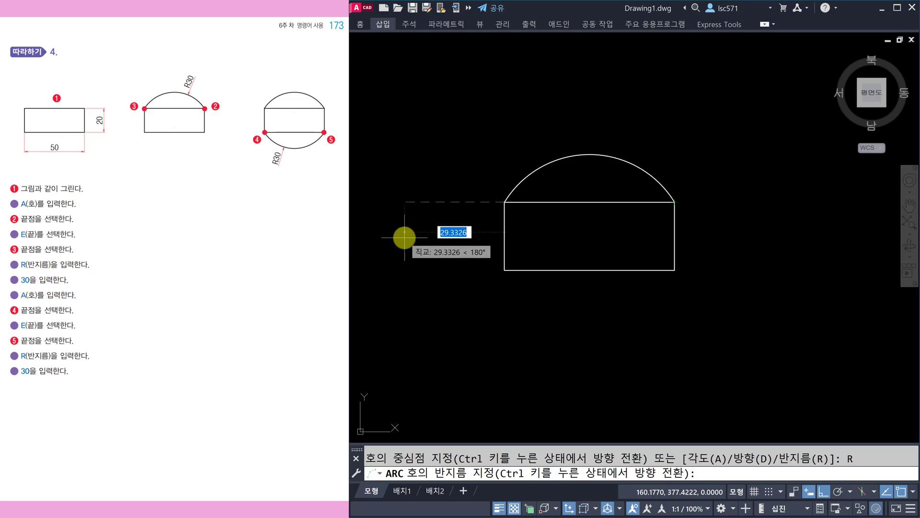
pyautogui.write('30')
pyautogui.press('Return')
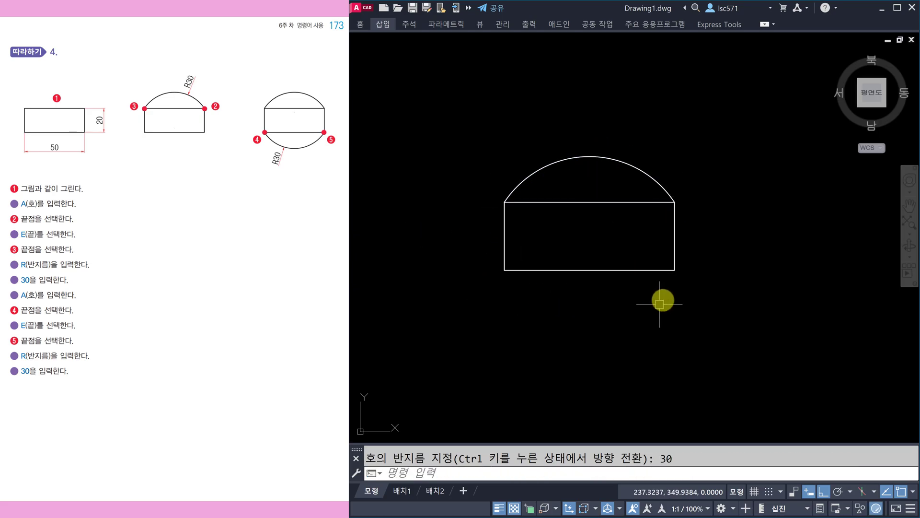
# Step: Draw an arc of radius 30 under the rectangle from its bottom-left to its bottom-right corner, using the End and Radius options
pyautogui.write('A')
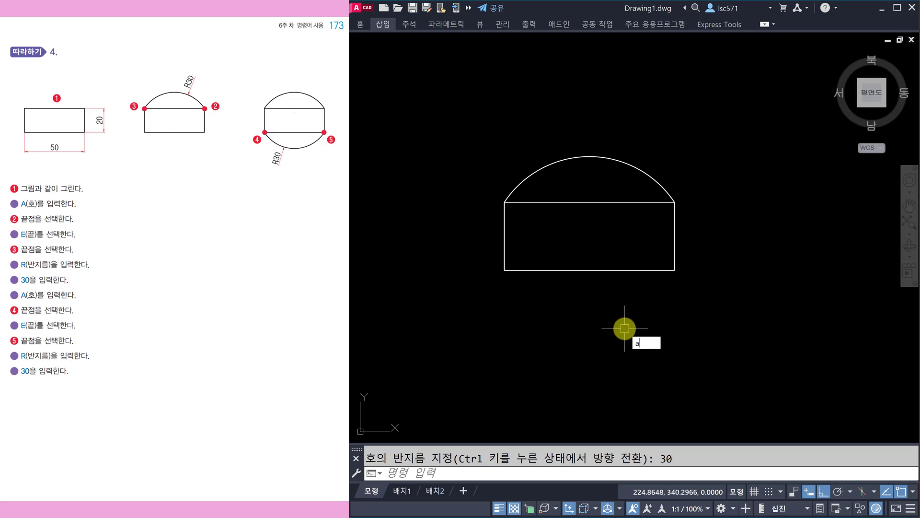
pyautogui.press('Return')
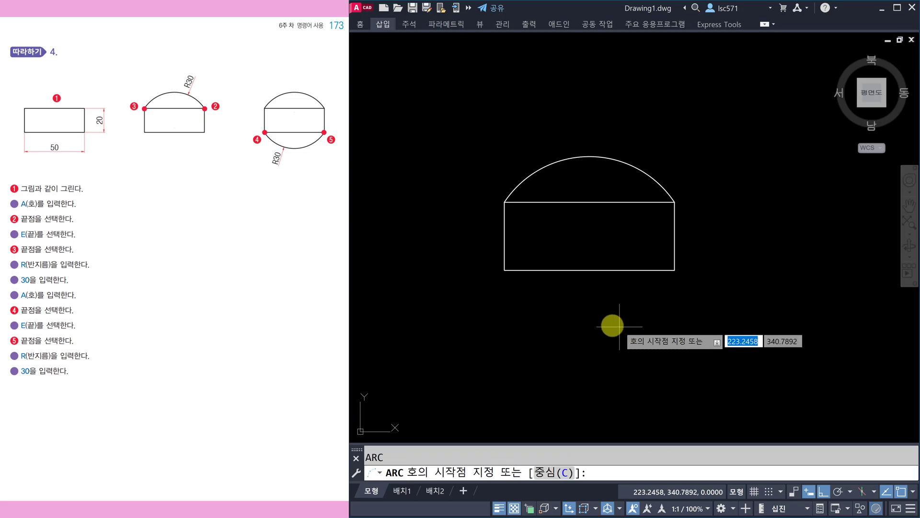
pyautogui.click(505, 270)
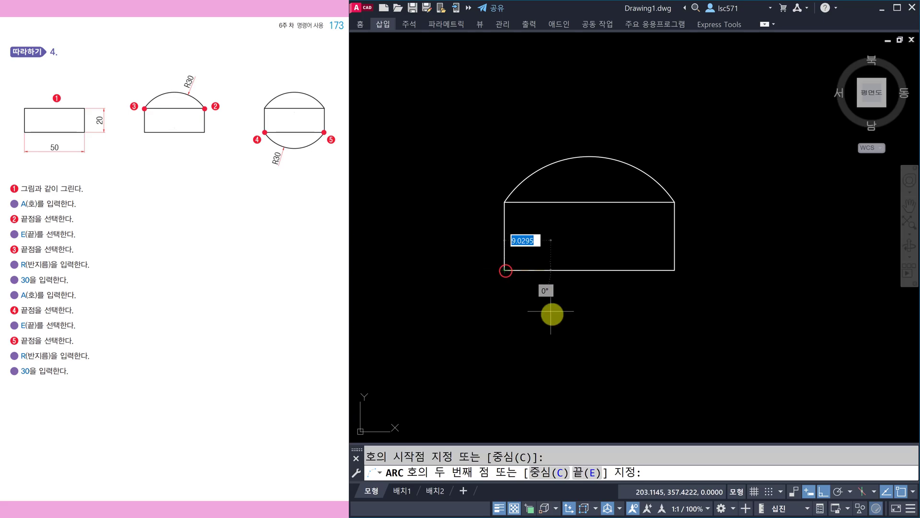
pyautogui.click(579, 474)
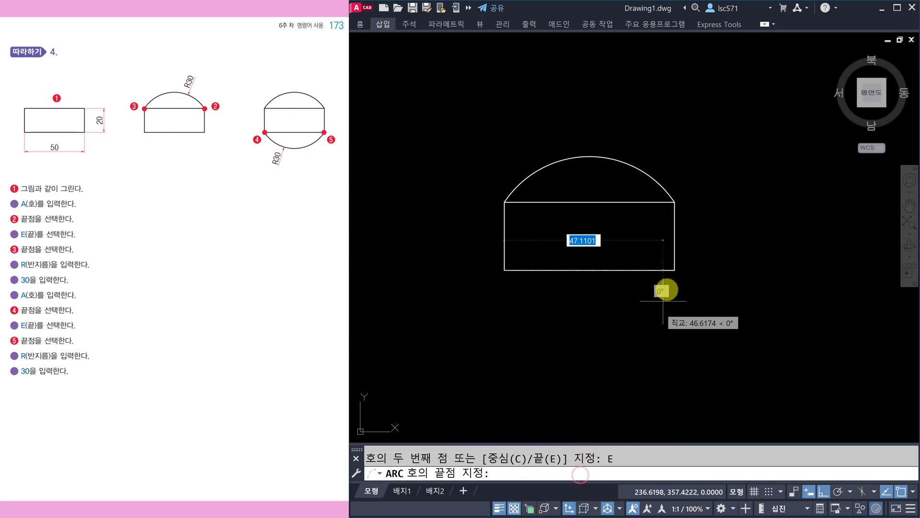
pyautogui.click(674, 268)
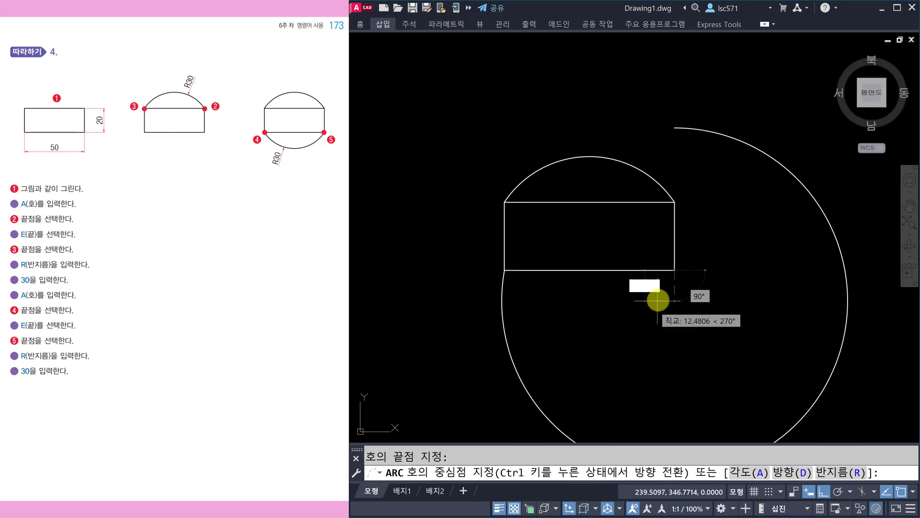
pyautogui.click(827, 474)
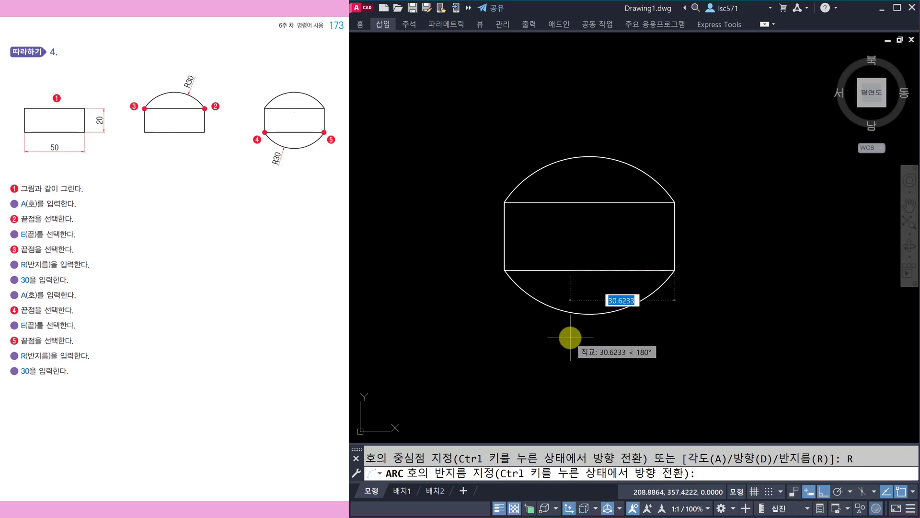
pyautogui.write('30')
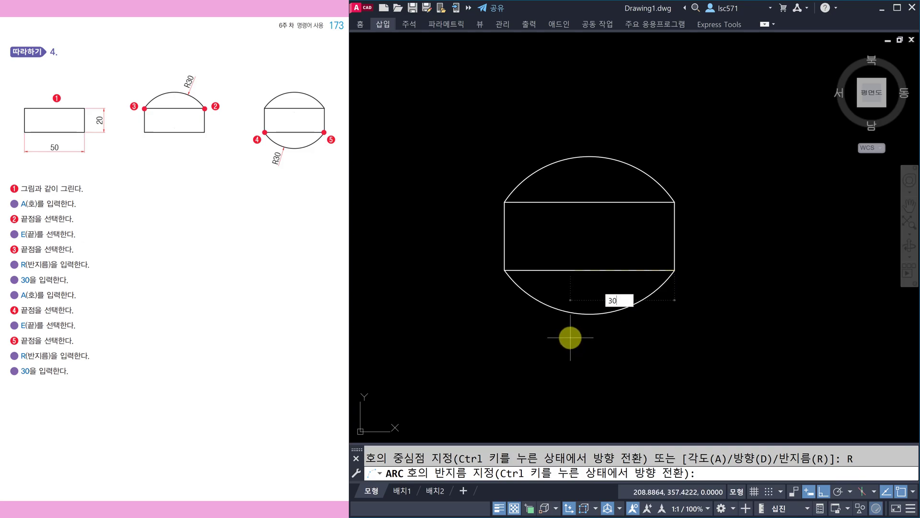
pyautogui.press('Return')
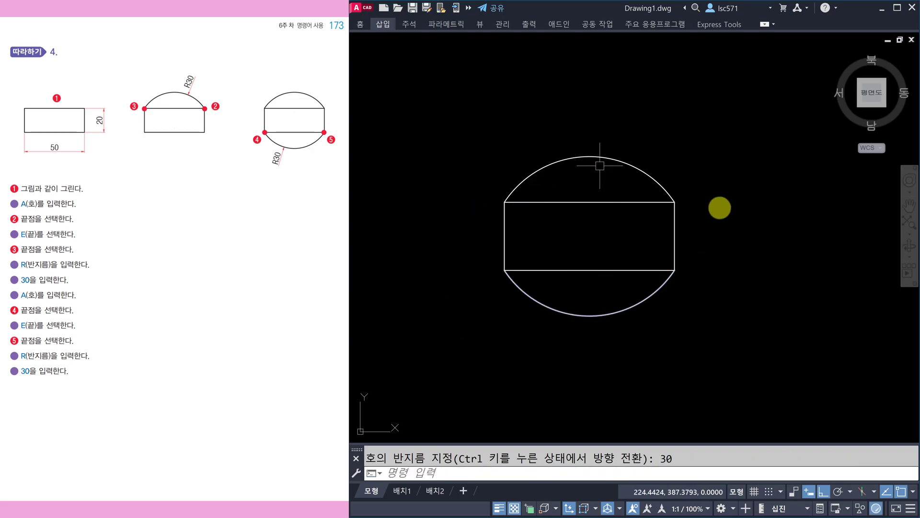
# Step: Look through the textbook's arc practice pages and spline introduction up to the closed-spline exercise on page 177
pyautogui.click(636, 309)
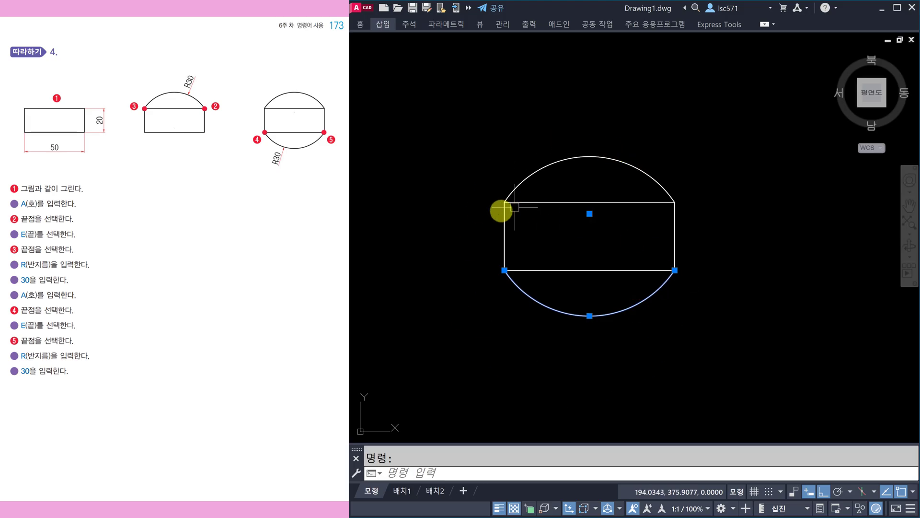
pyautogui.press('Escape')
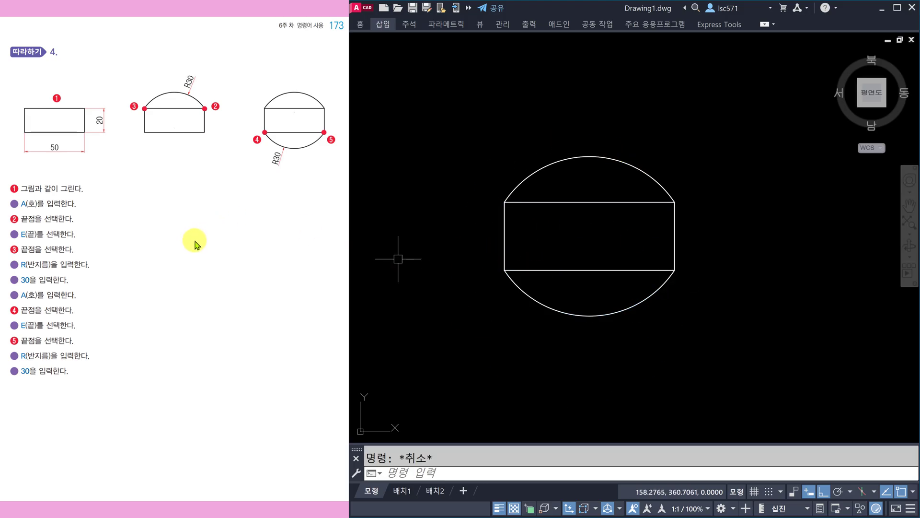
pyautogui.scroll(-3, 194, 244)
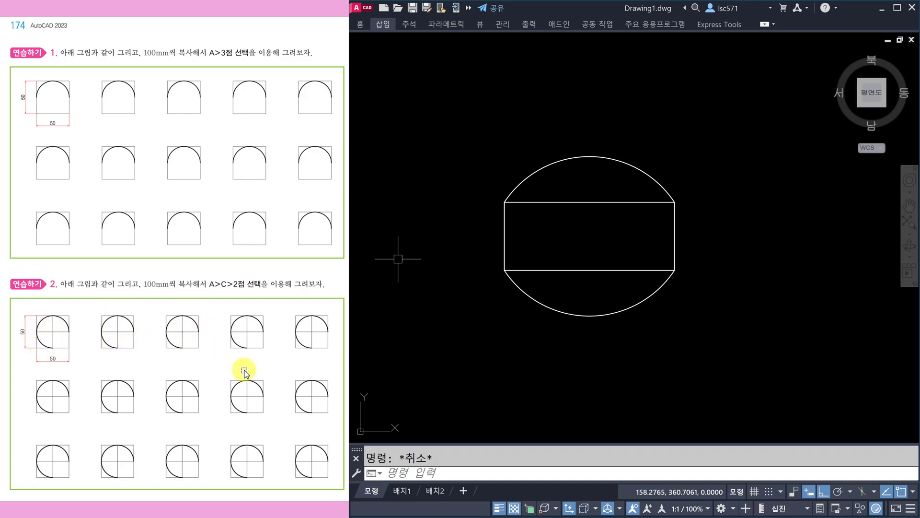
pyautogui.scroll(-3, 277, 334)
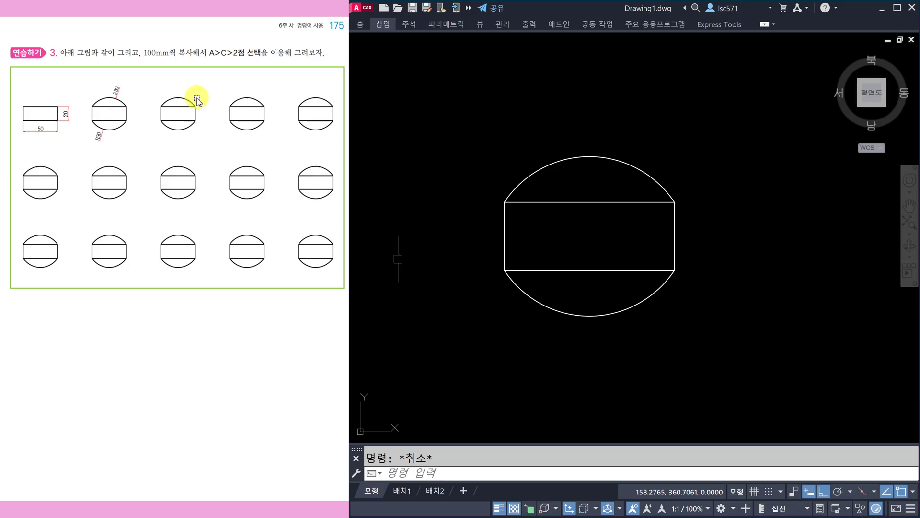
pyautogui.scroll(2, 200, 146)
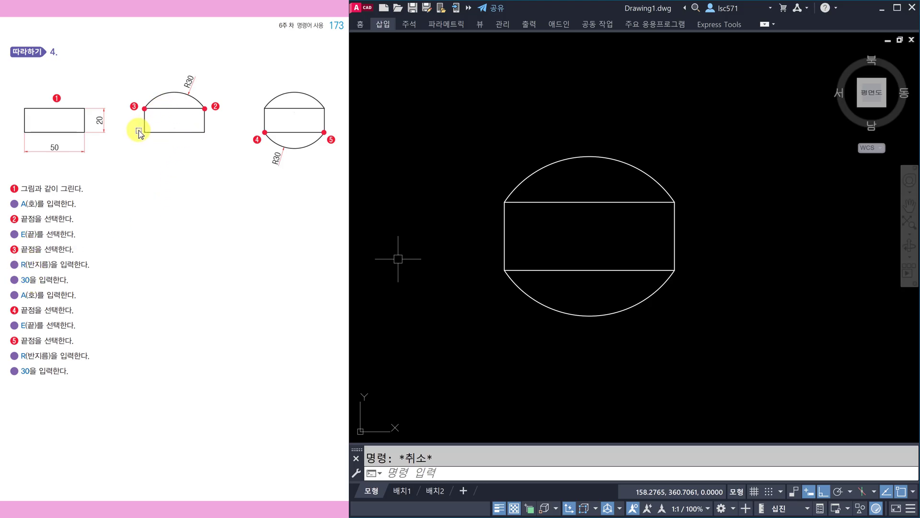
pyautogui.scroll(-1, 202, 223)
pyautogui.scroll(-1, 202, 223)
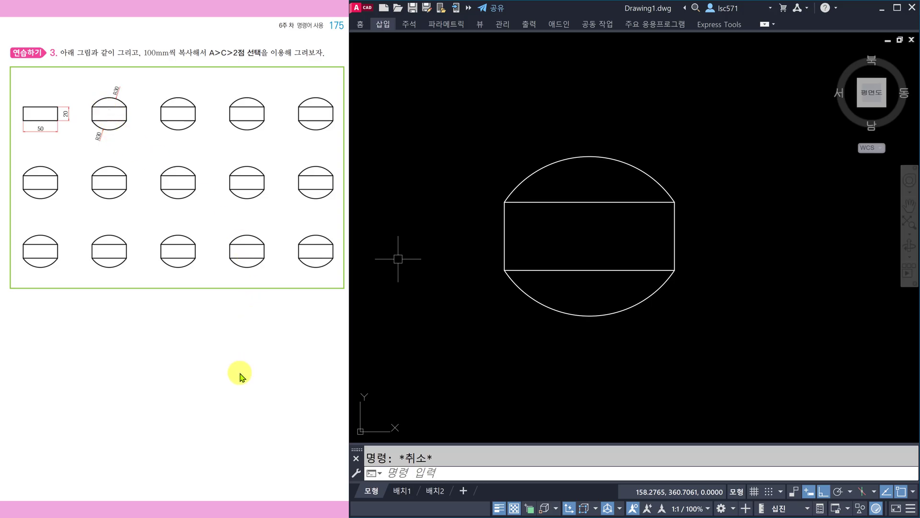
pyautogui.scroll(-1, 237, 376)
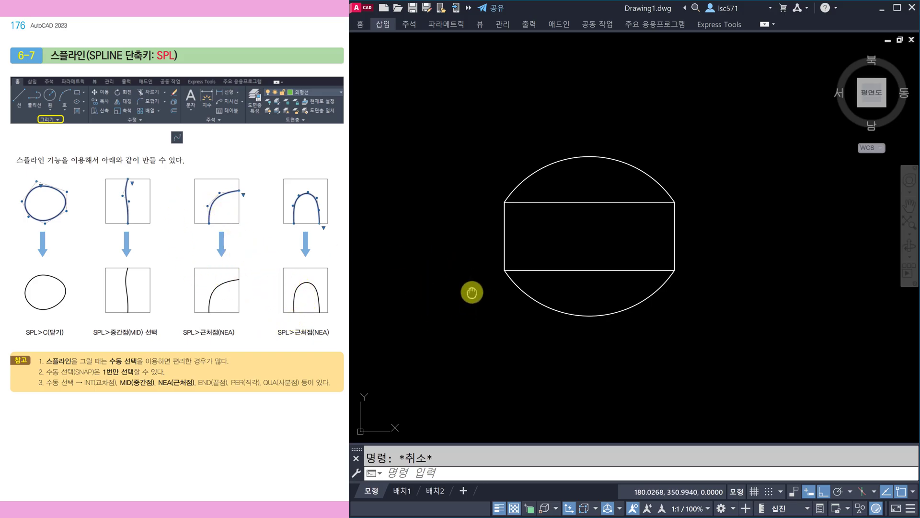
pyautogui.moveTo(623, 249)
pyautogui.mouseDown(button='middle')
pyautogui.moveTo(633, 261)
pyautogui.moveTo(628, 371)
pyautogui.mouseUp(button='middle')
pyautogui.moveTo(636, 154)
pyautogui.mouseDown(button='middle')
pyautogui.moveTo(609, 249)
pyautogui.moveTo(536, 397)
pyautogui.mouseUp(button='middle')
pyautogui.moveTo(546, 220); pyautogui.dragTo(561, 265, button='middle')
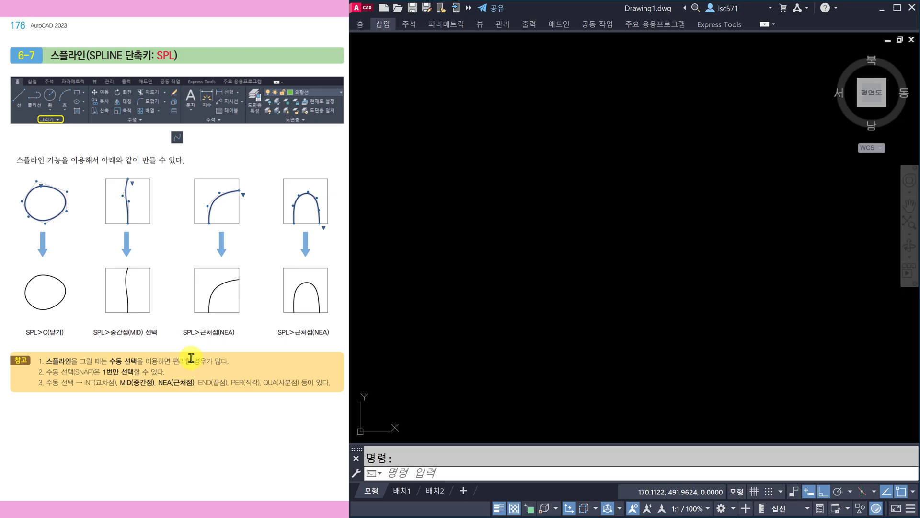
pyautogui.scroll(-1, 193, 346)
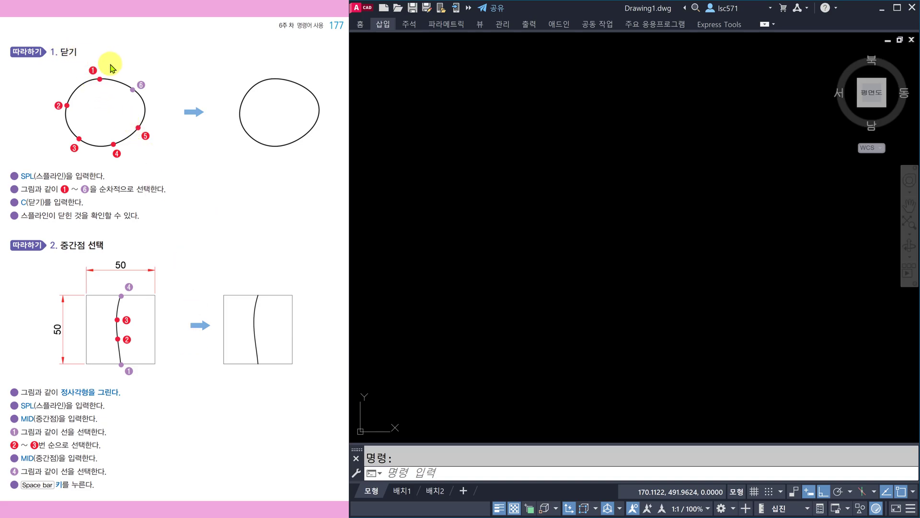
# Step: Draw a closed spline through six points forming a rounded loop in the empty drawing area, with Ortho mode off
pyautogui.click(604, 203)
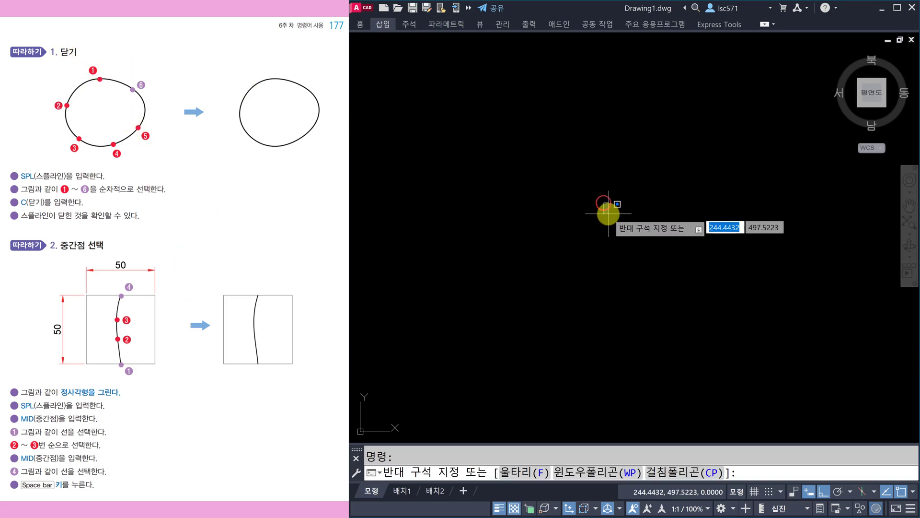
pyautogui.press('Escape')
pyautogui.write('sPL')
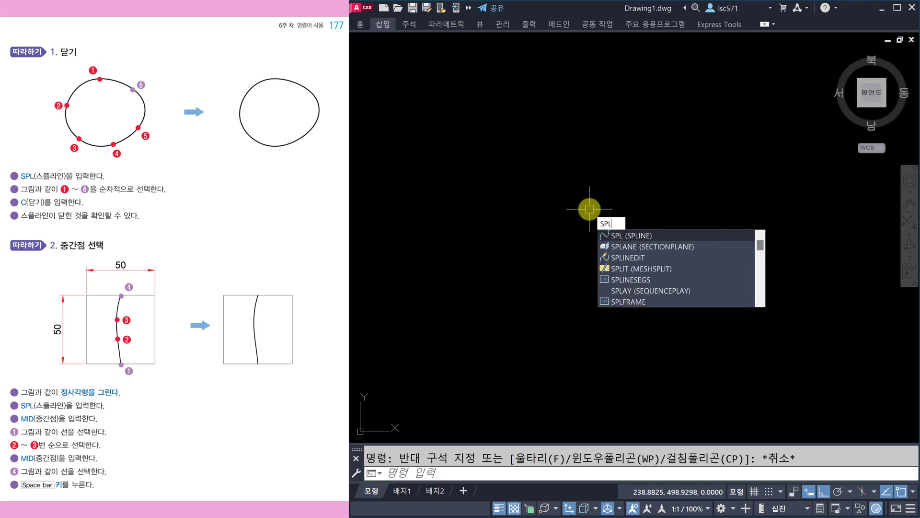
pyautogui.press('space')
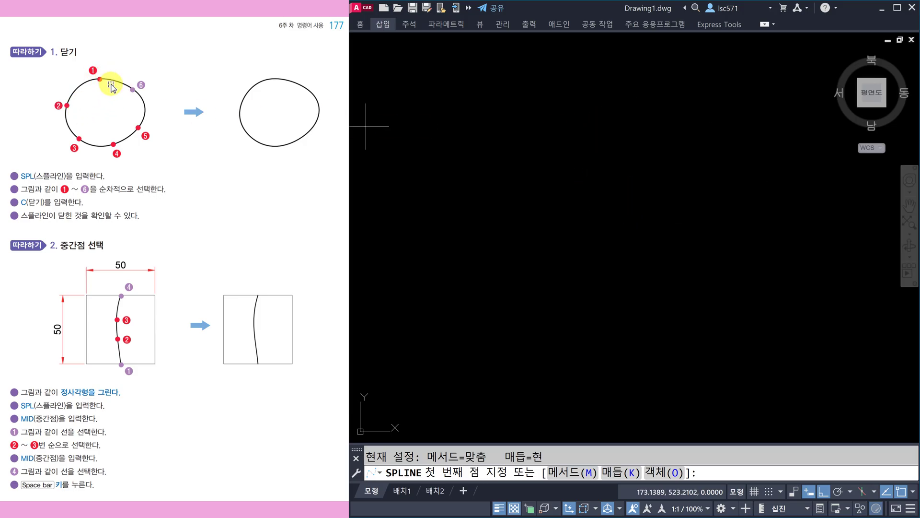
pyautogui.click(570, 118)
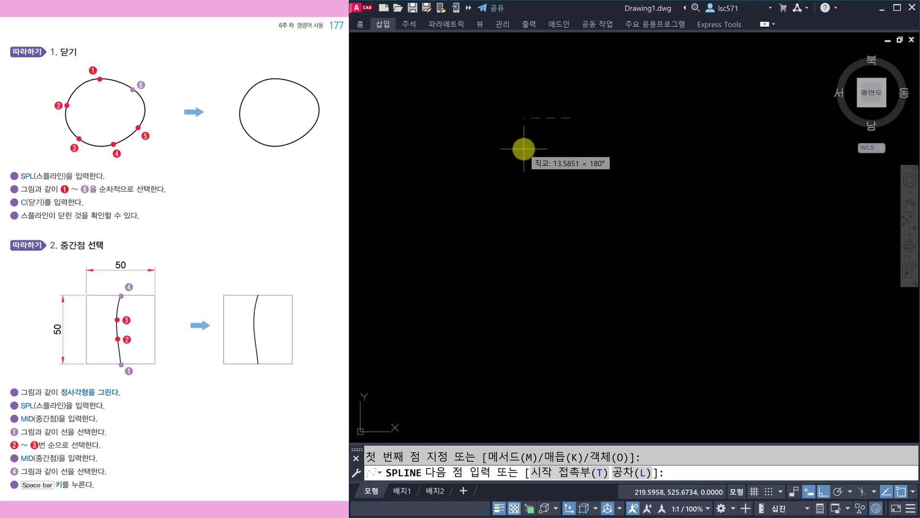
pyautogui.press('F8')
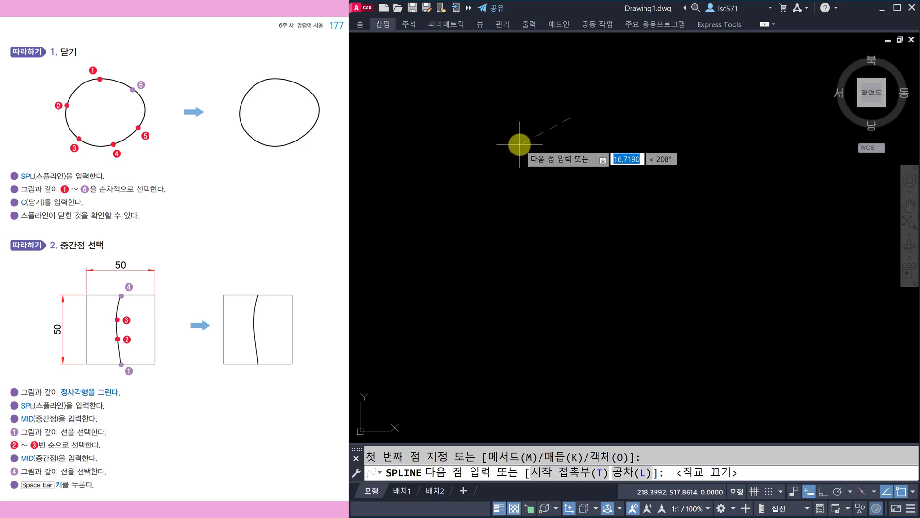
pyautogui.click(522, 143)
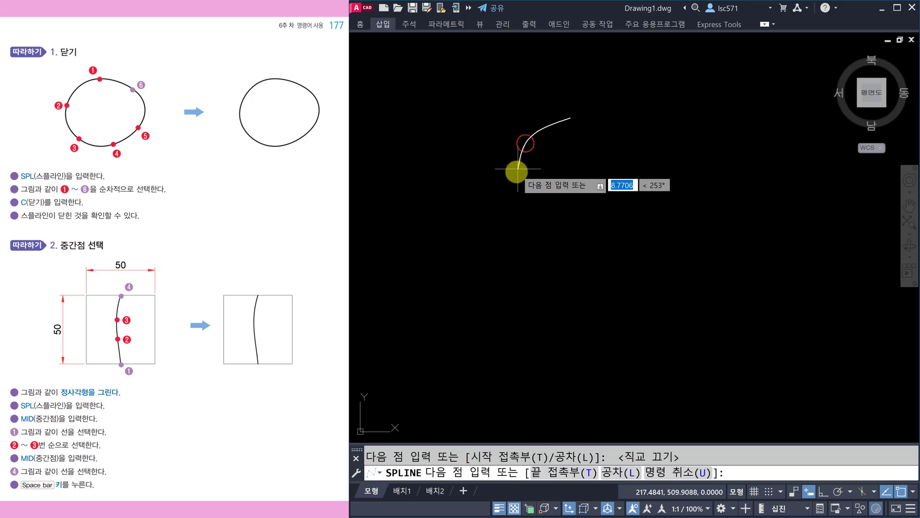
pyautogui.click(525, 185)
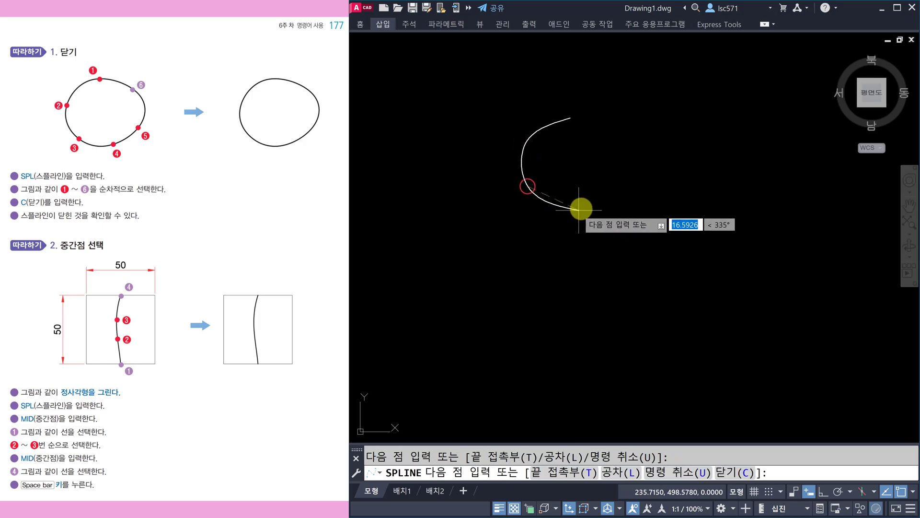
pyautogui.click(588, 206)
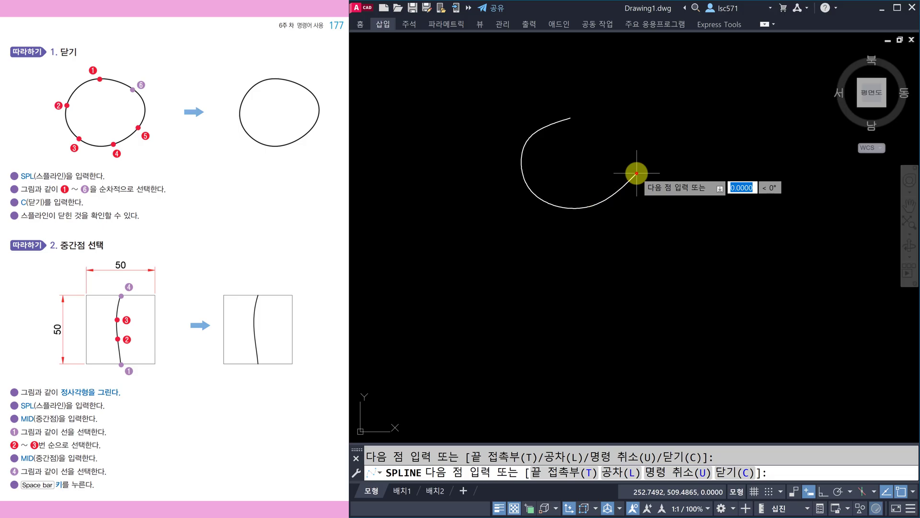
pyautogui.click(627, 130)
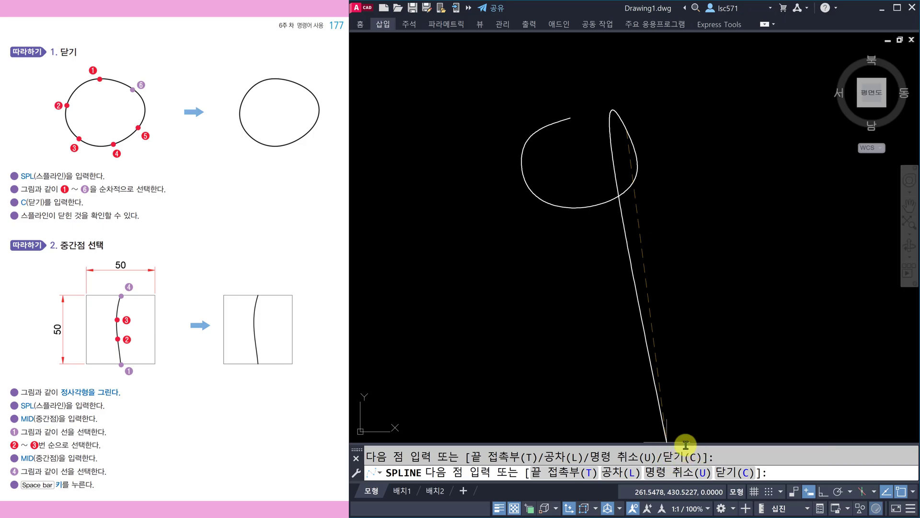
pyautogui.write('c')
pyautogui.press('Return')
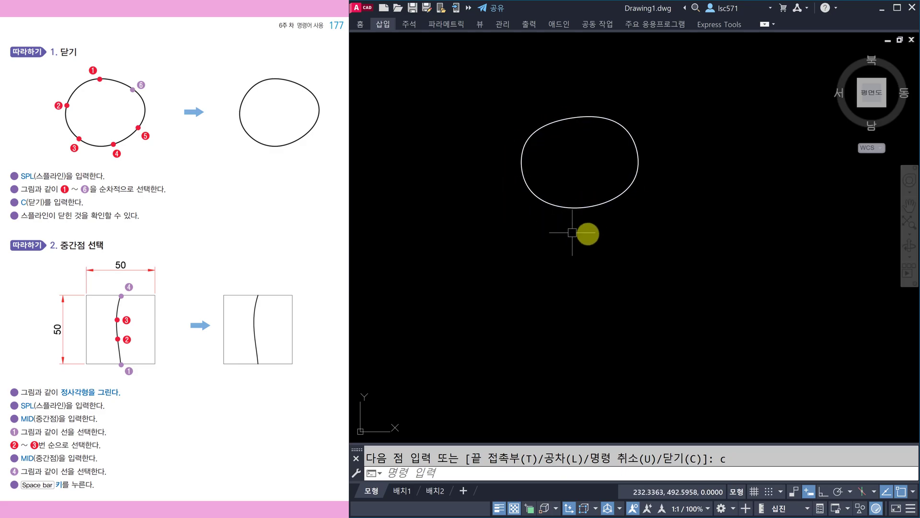
pyautogui.click(610, 120)
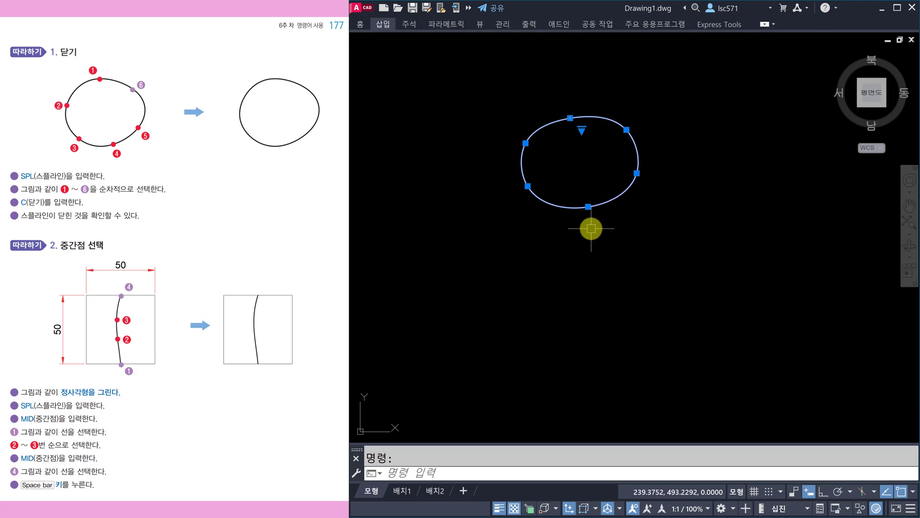
pyautogui.press('Escape')
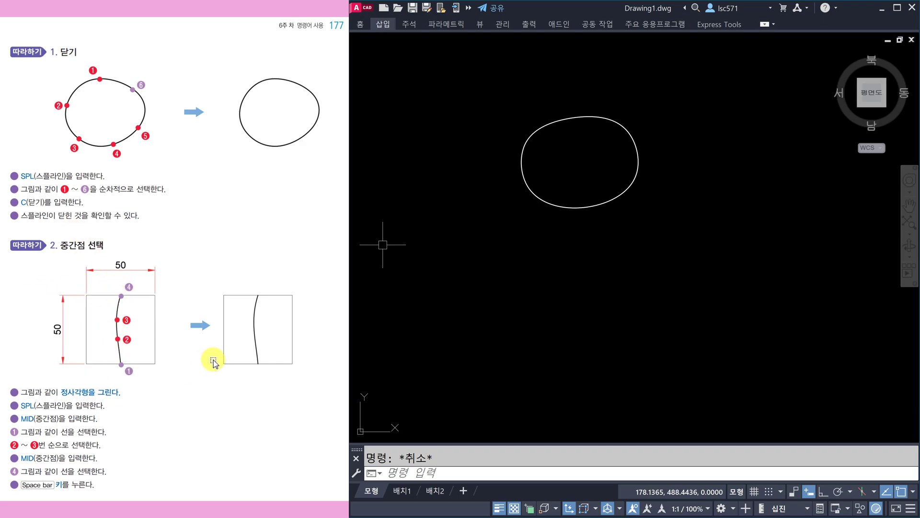
# Step: Draw a 50 by 50 square below the closed spline
pyautogui.moveTo(583, 327); pyautogui.dragTo(584, 247, button='middle')
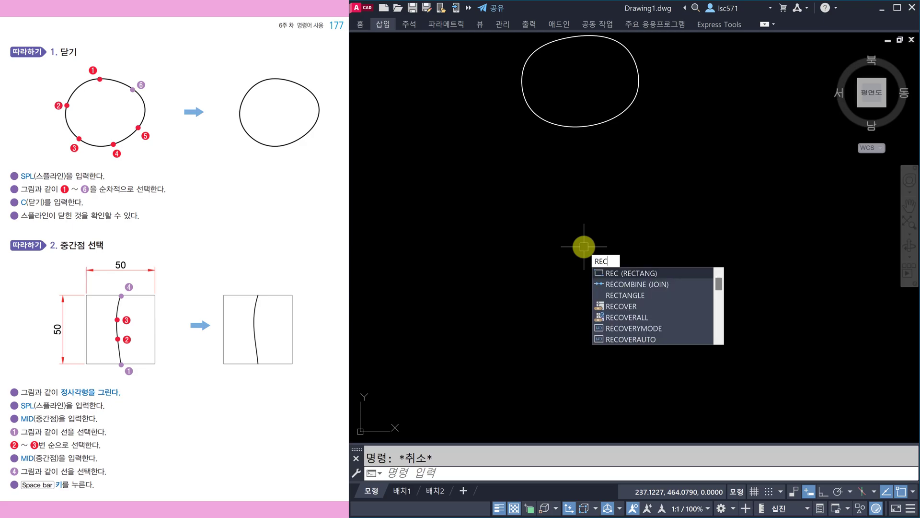
pyautogui.press('Return')
pyautogui.click(501, 327)
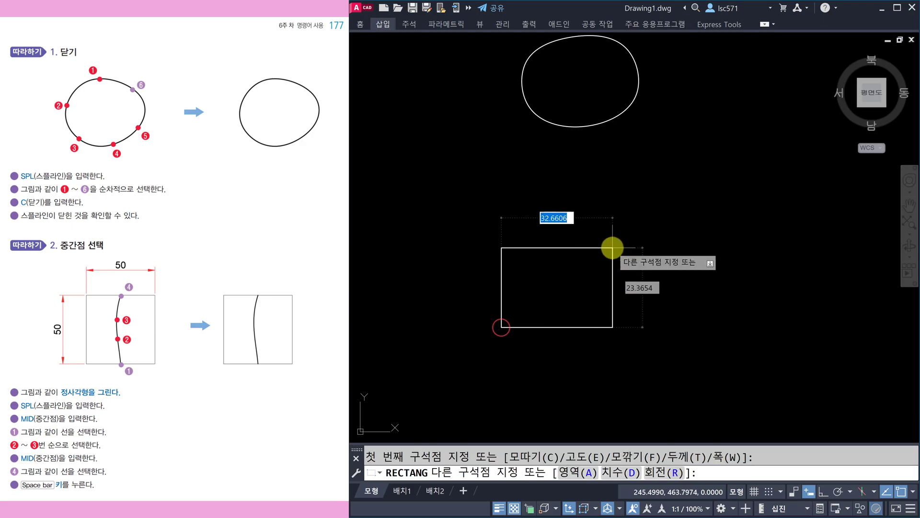
pyautogui.write('50')
pyautogui.press('Tab')
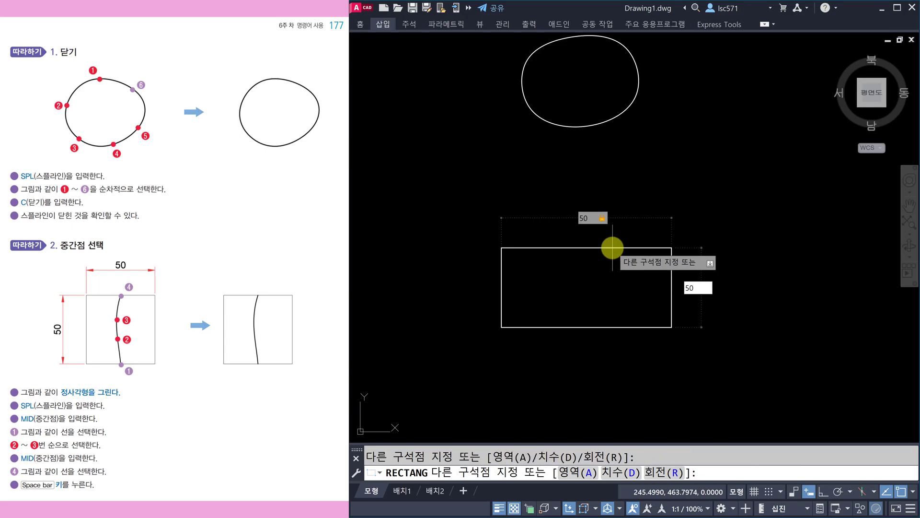
pyautogui.write('50')
pyautogui.press('Return')
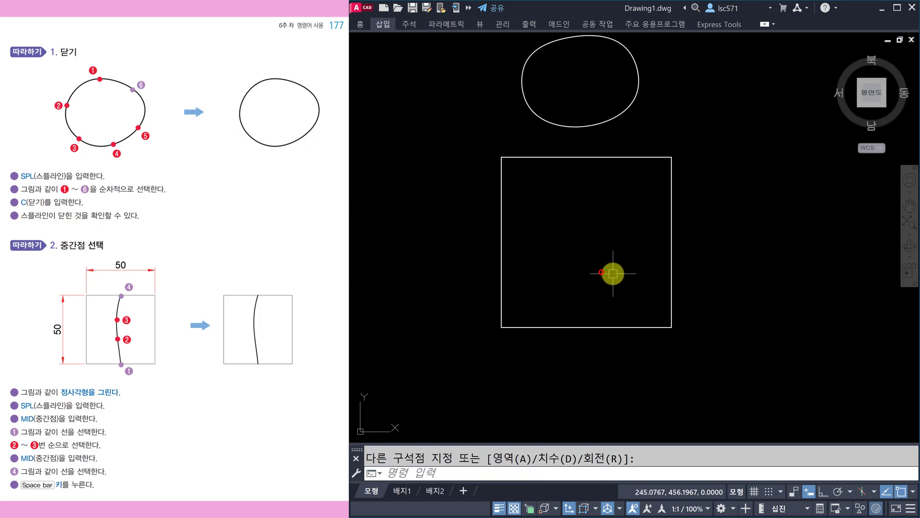
# Step: Move the square farther down, away from the closed spline
pyautogui.press('Escape')
pyautogui.write('m')
pyautogui.press('Return')
pyautogui.click(707, 342)
pyautogui.click(605, 256)
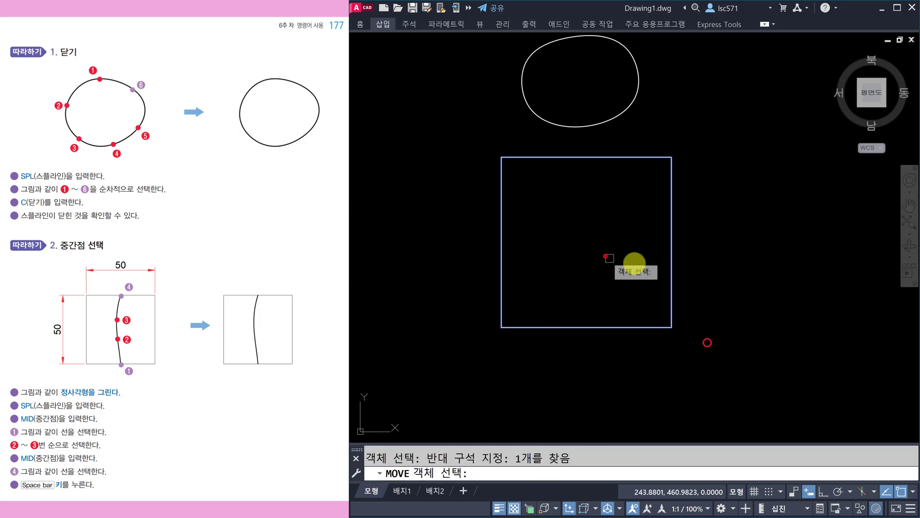
pyautogui.press('Return')
pyautogui.click(760, 242)
pyautogui.click(766, 327)
pyautogui.moveTo(729, 312); pyautogui.dragTo(740, 265, button='middle')
pyautogui.press('Escape')
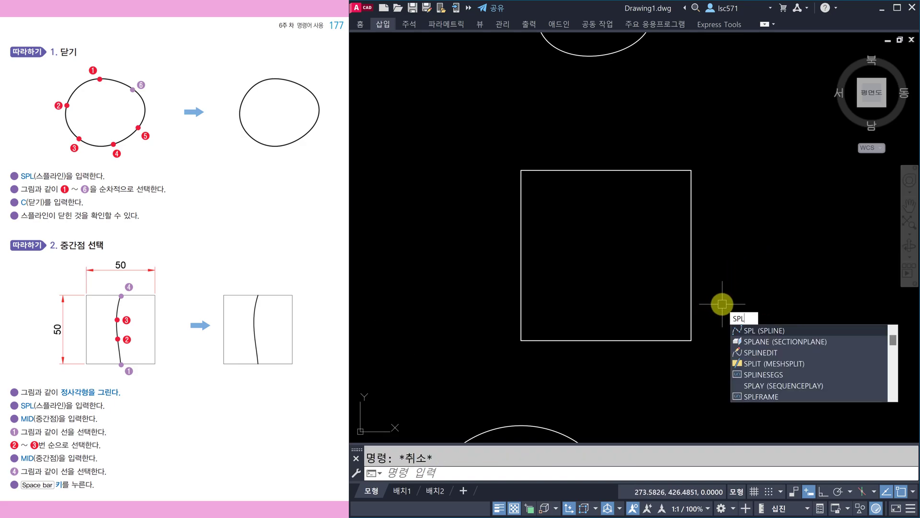
# Step: Draw a spline from the midpoint of the square's upper edge through two interior points to the lower edge's midpoint, forming a slight S-curve
pyautogui.press('Return')
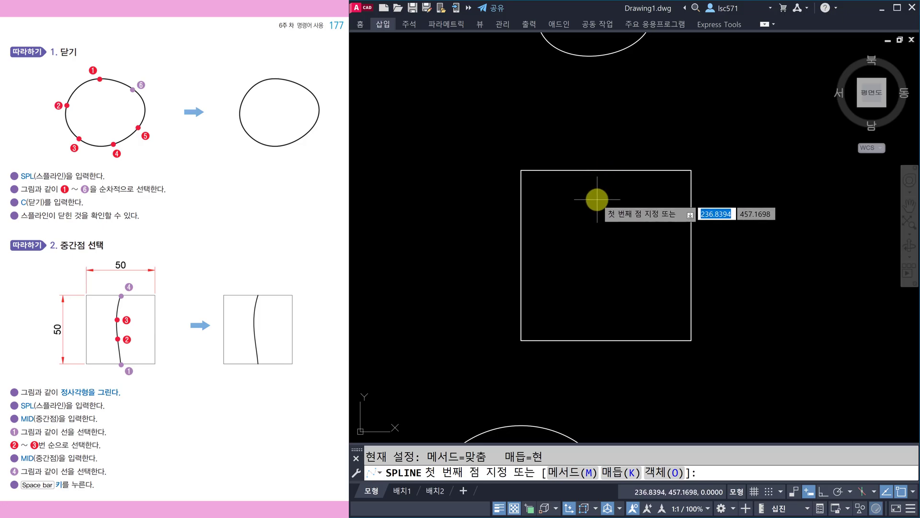
pyautogui.write('mi')
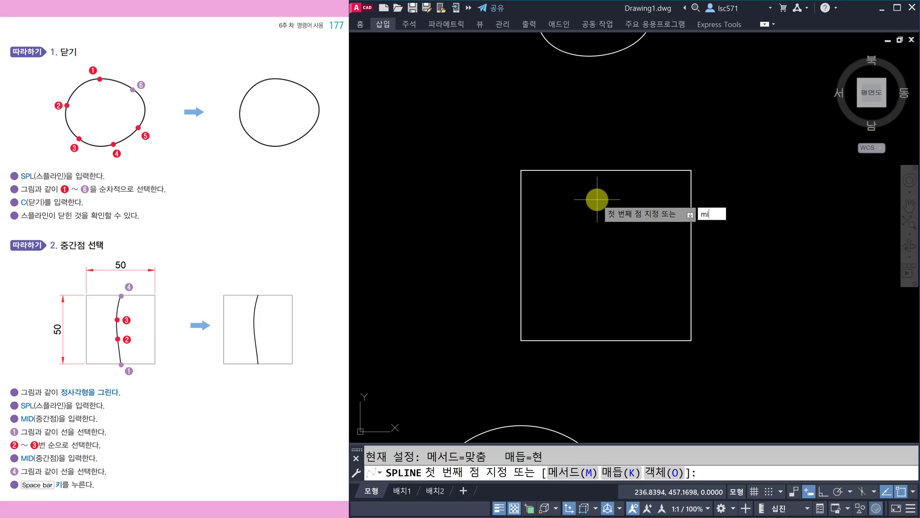
pyautogui.write('d')
pyautogui.press('Return')
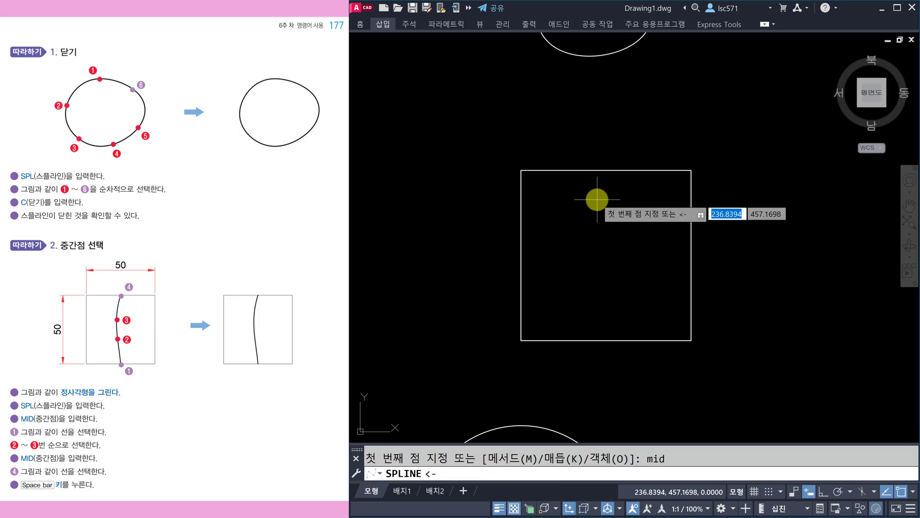
pyautogui.click(606, 169)
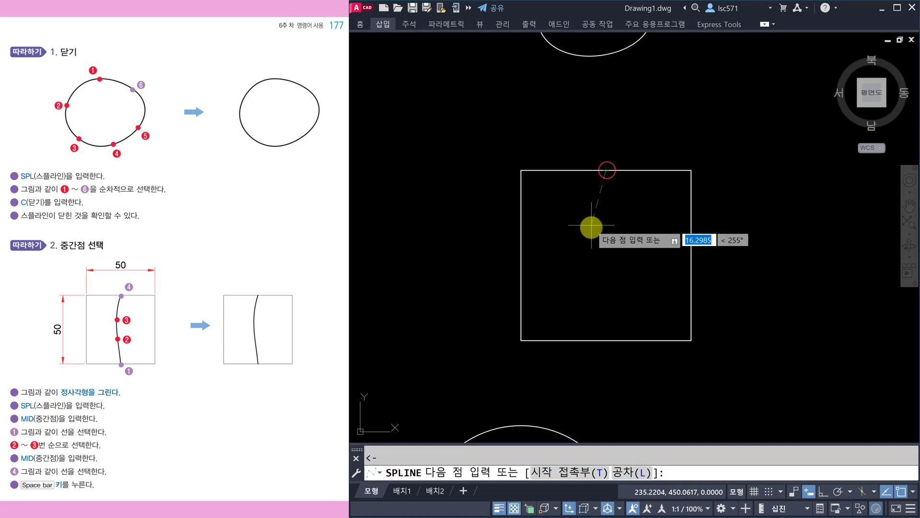
pyautogui.click(612, 211)
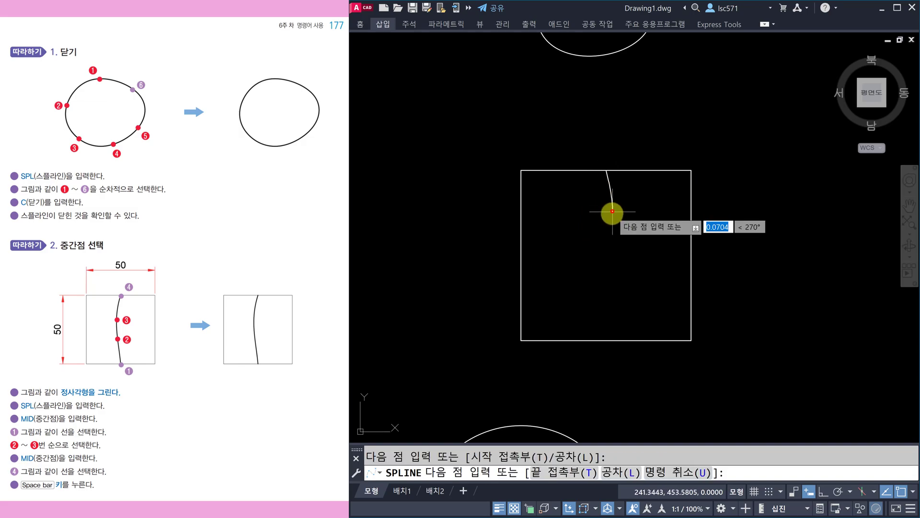
pyautogui.click(601, 279)
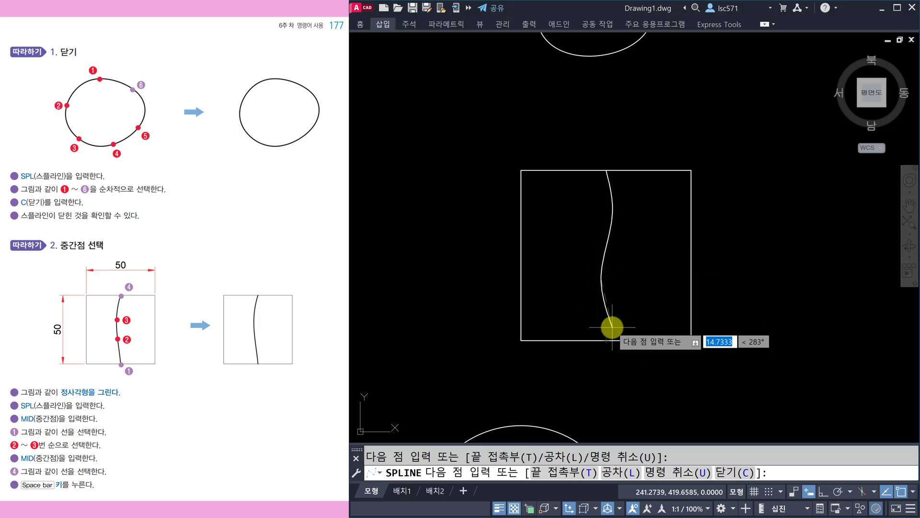
pyautogui.write('mid')
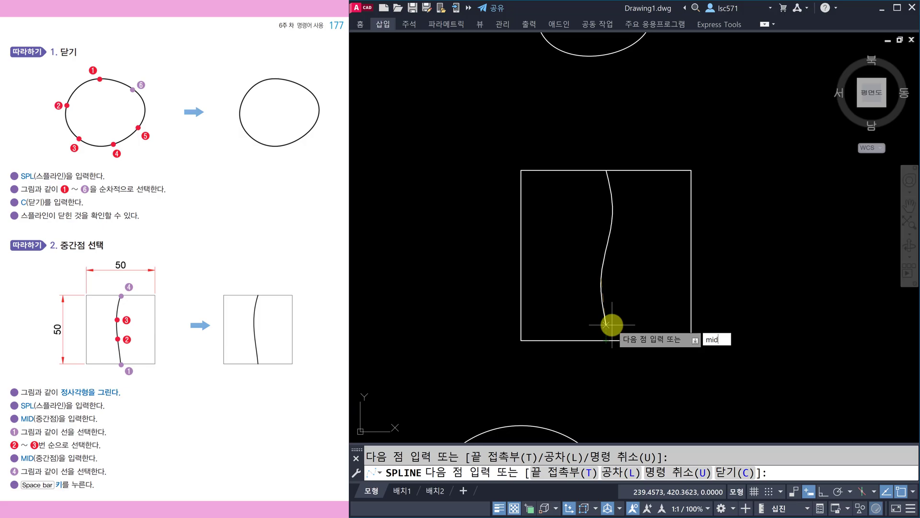
pyautogui.press('Return')
pyautogui.click(606, 341)
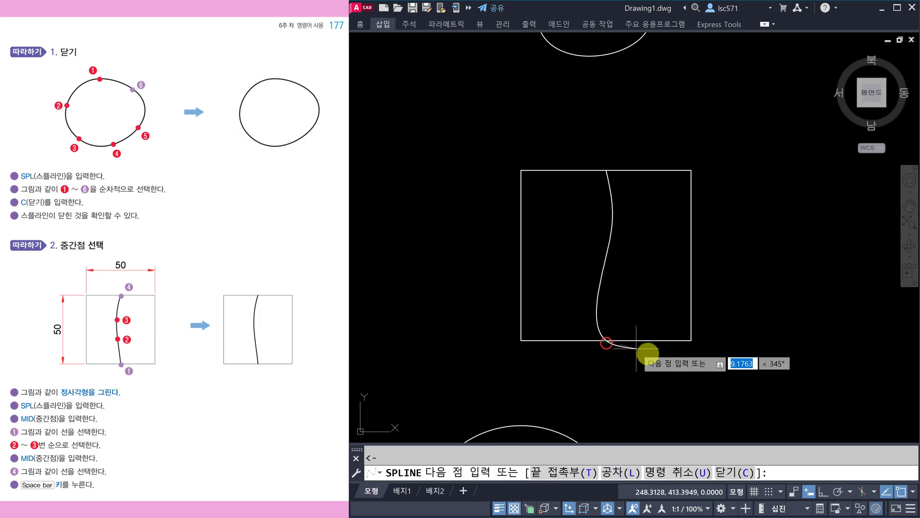
pyautogui.press('space')
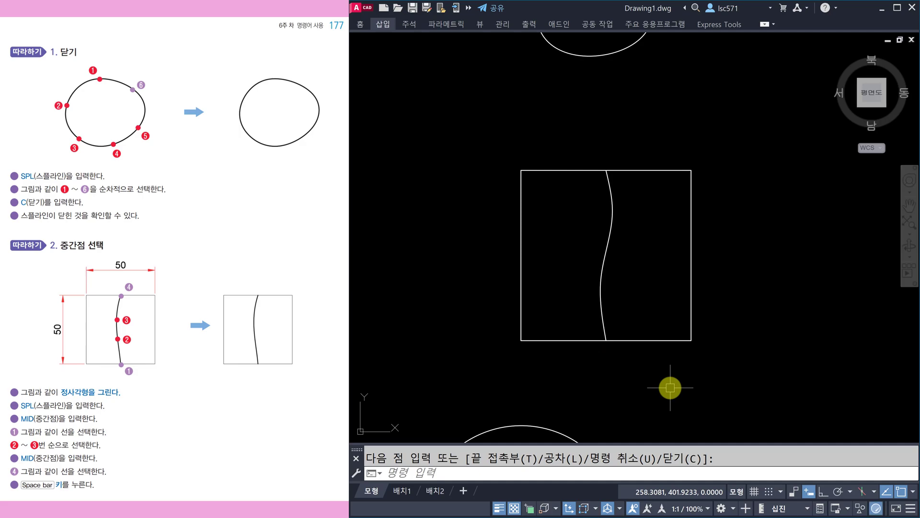
pyautogui.press('space')
pyautogui.press('Escape')
# Step: Advance the textbook to page 178 and erase the S-shaped spline inside the square
pyautogui.moveTo(703, 304); pyautogui.dragTo(568, 287, button='middle')
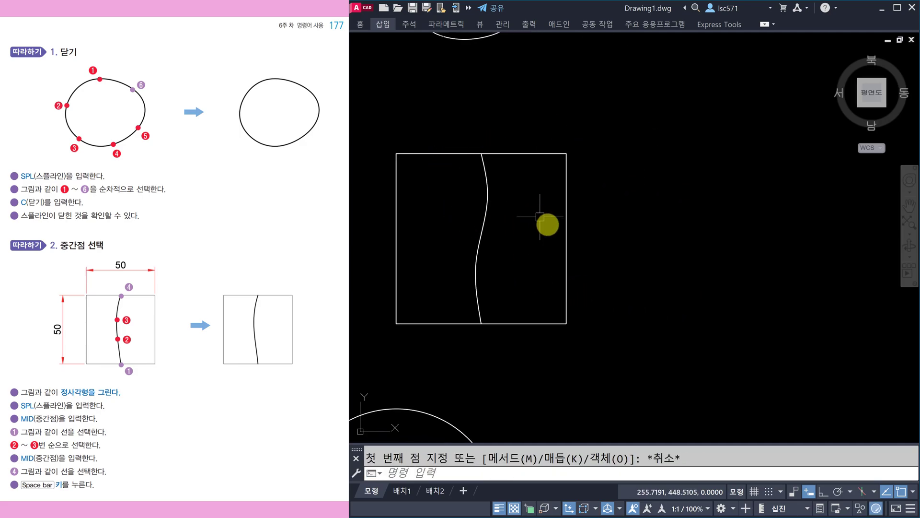
pyautogui.moveTo(542, 219); pyautogui.dragTo(585, 235, button='middle')
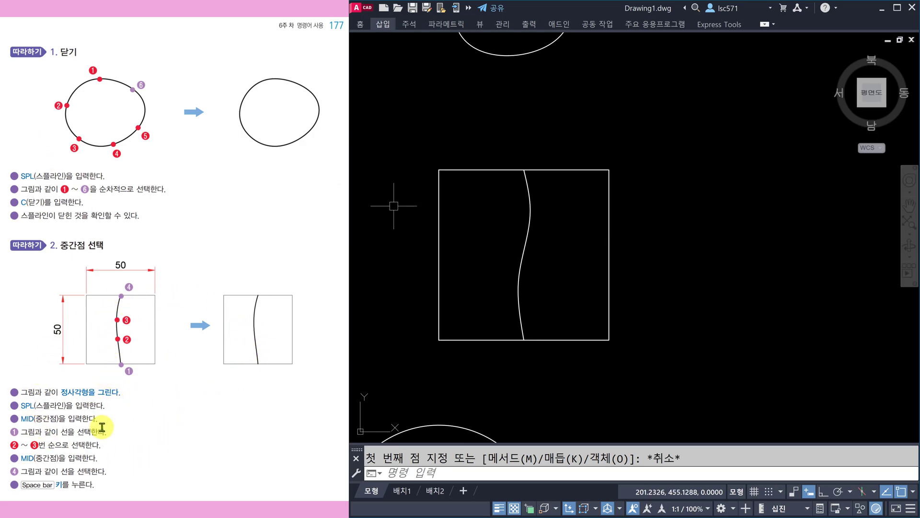
pyautogui.scroll(-3, 194, 316)
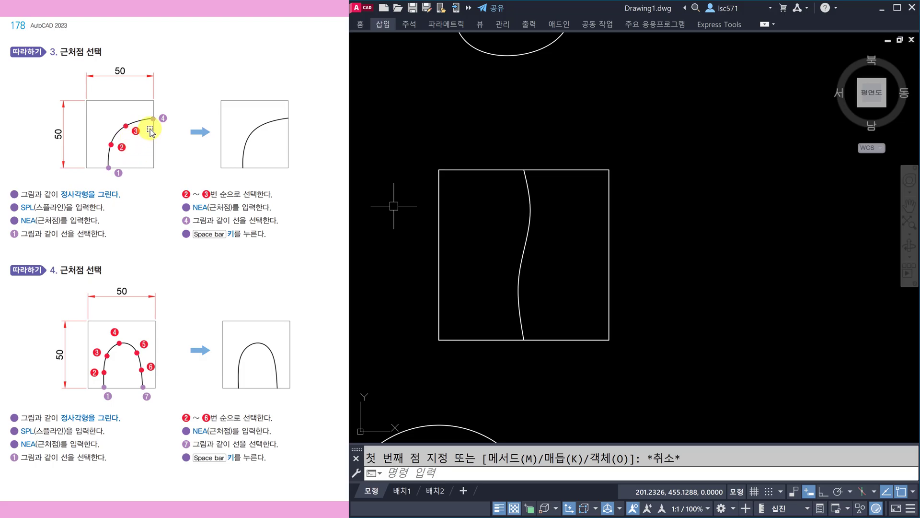
pyautogui.moveTo(563, 273); pyautogui.dragTo(567, 267, button='middle')
pyautogui.press('Escape')
pyautogui.write('e')
pyautogui.press('space')
pyautogui.click(557, 275)
pyautogui.click(507, 238)
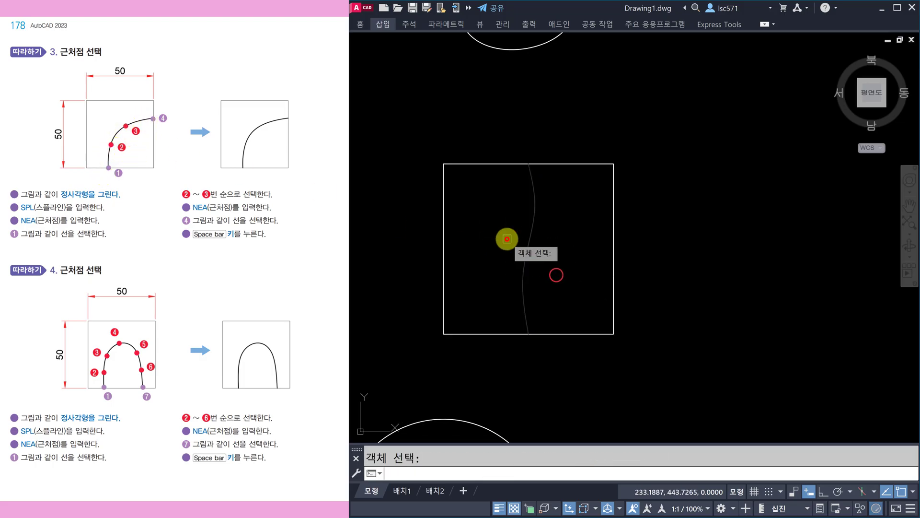
pyautogui.press('space')
pyautogui.press('Escape')
# Step: Draw a spline curving from the square's lower edge through two interior points to its right edge, using the Nearest snap at both ends
pyautogui.scroll(2, 455, 266)
pyautogui.moveTo(545, 278); pyautogui.dragTo(541, 273, button='middle')
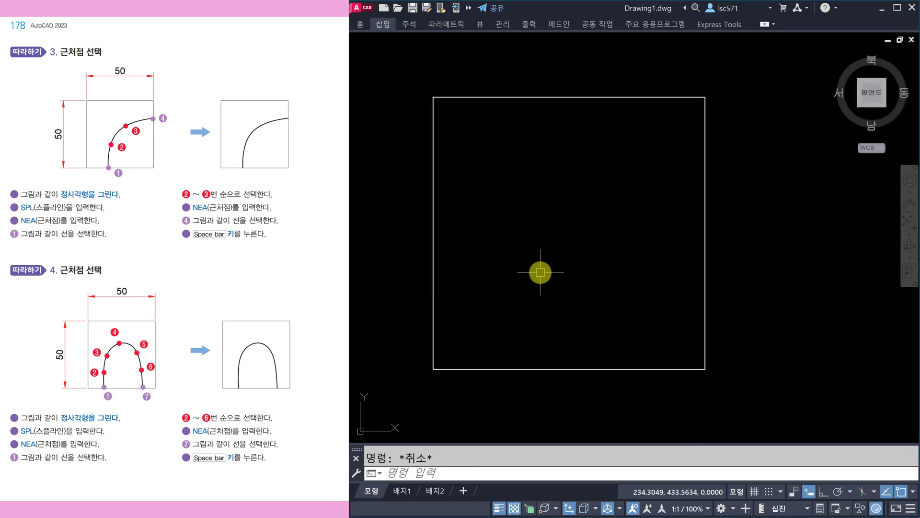
pyautogui.write('SPL')
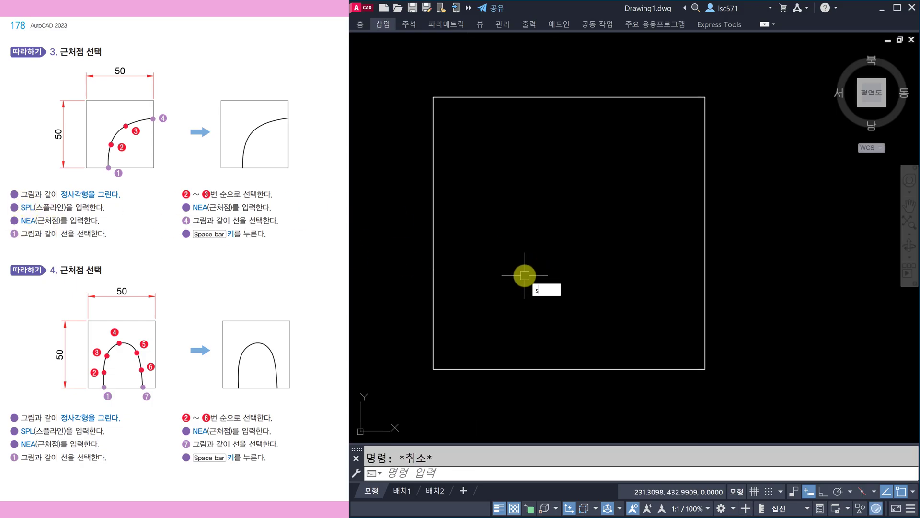
pyautogui.press('space')
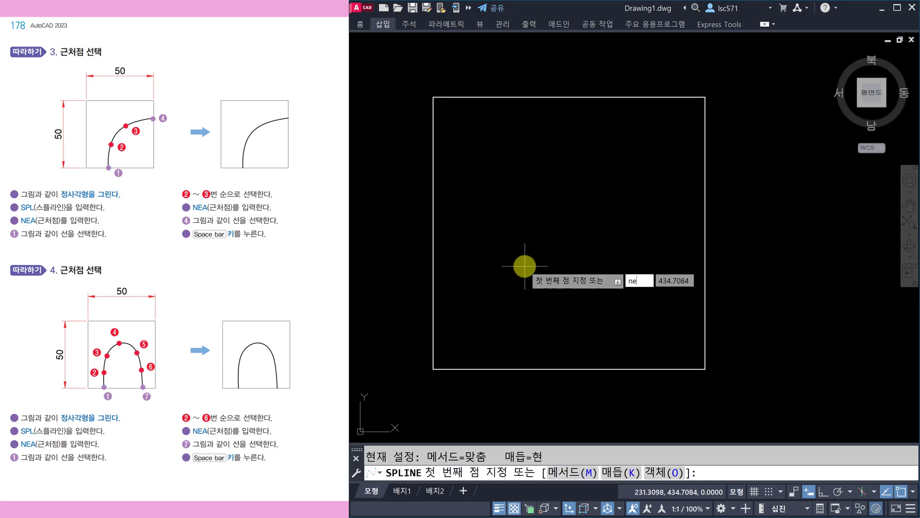
pyautogui.write('nea')
pyautogui.press('space')
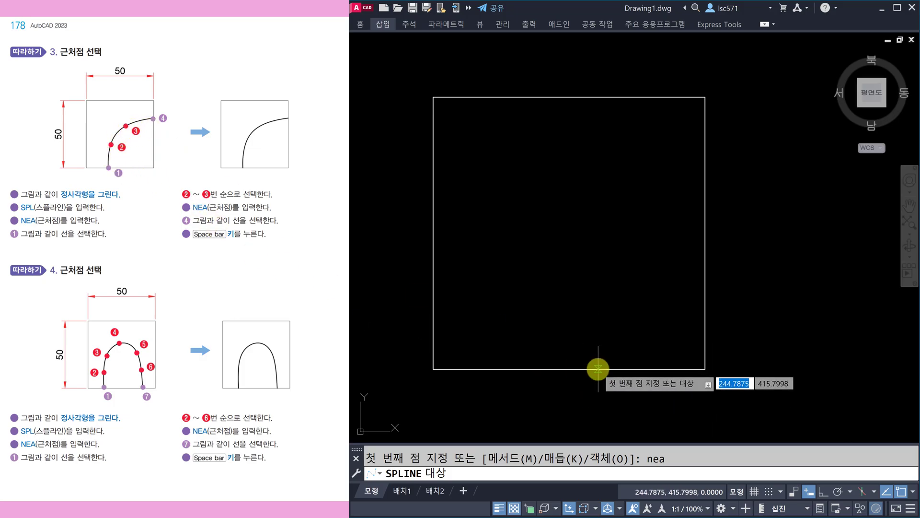
pyautogui.click(515, 370)
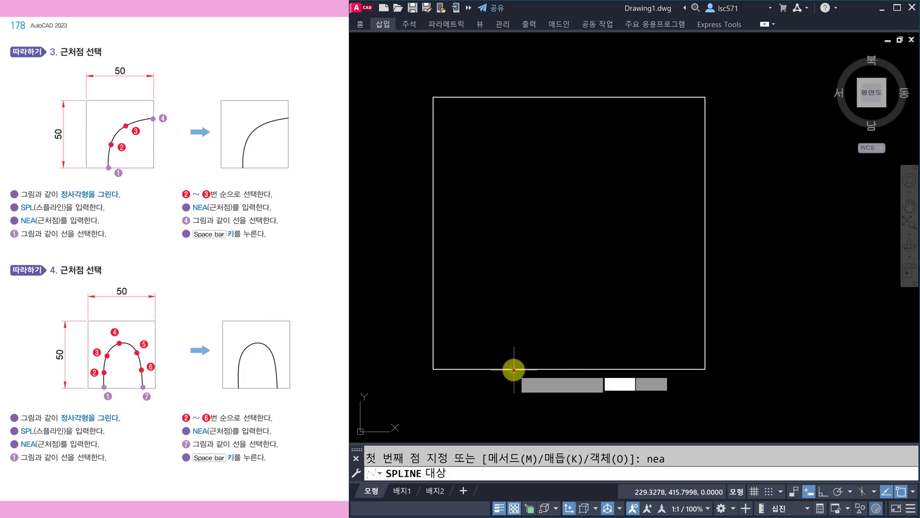
pyautogui.click(526, 305)
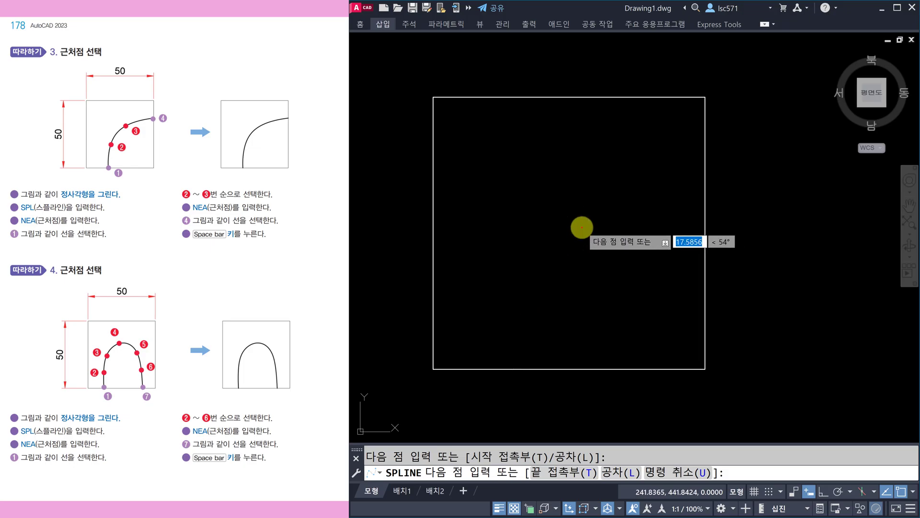
pyautogui.click(582, 227)
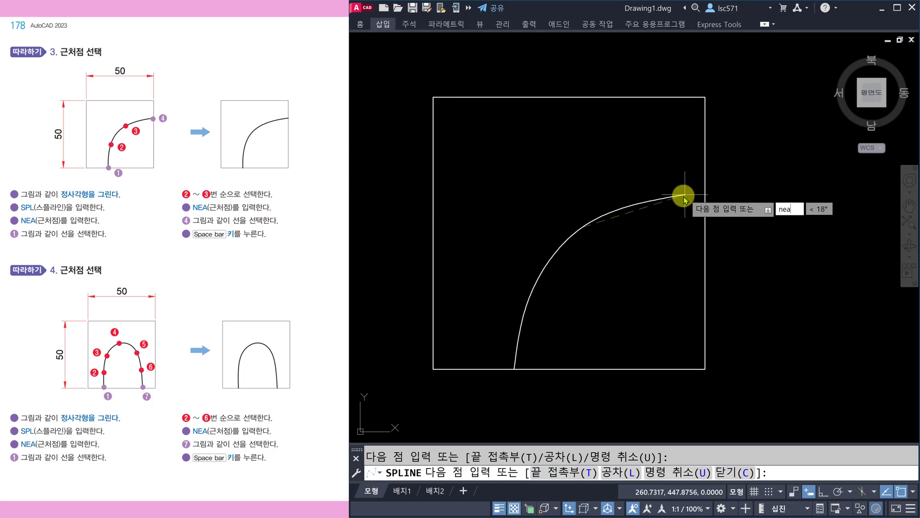
pyautogui.write('nea')
pyautogui.press('Return')
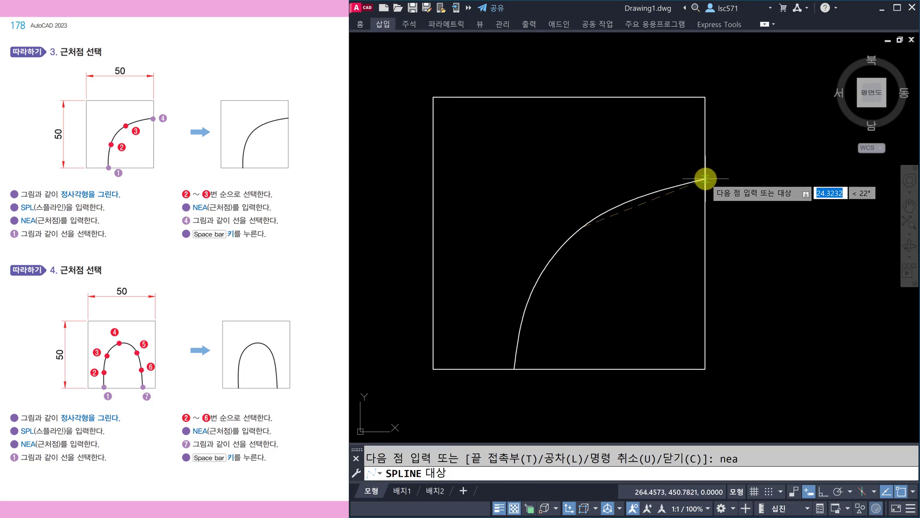
pyautogui.click(705, 178)
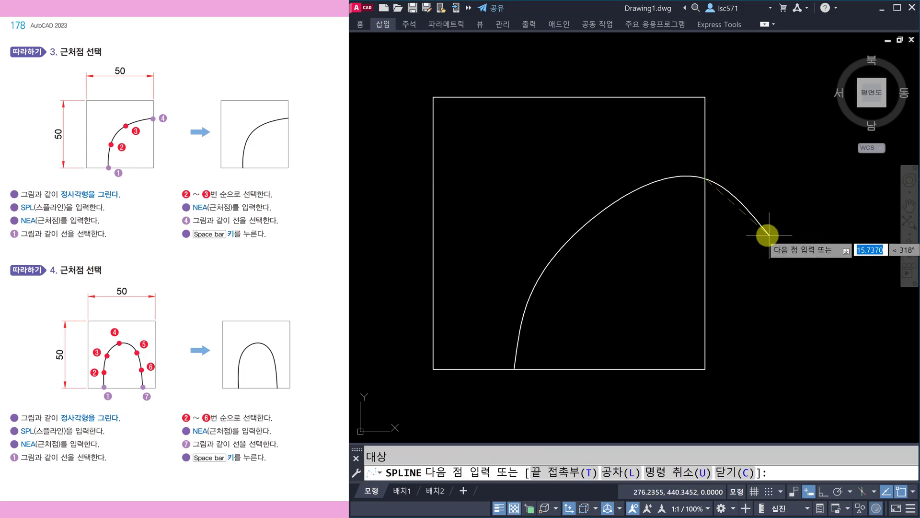
pyautogui.press('space')
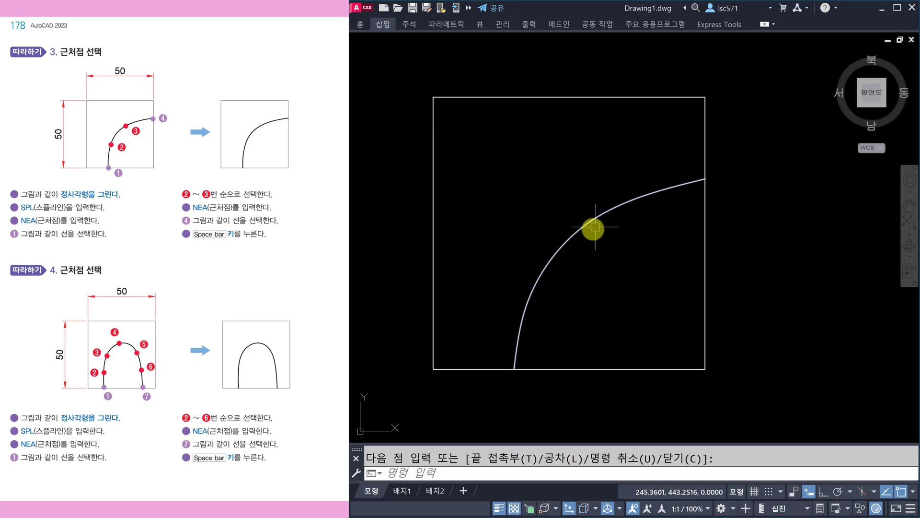
pyautogui.click(581, 232)
pyautogui.press('Escape')
# Step: Erase the curved spline running between the square's lower and right edges, keeping the square
pyautogui.scroll(-2, 506, 323)
pyautogui.moveTo(586, 346); pyautogui.dragTo(487, 314, button='middle')
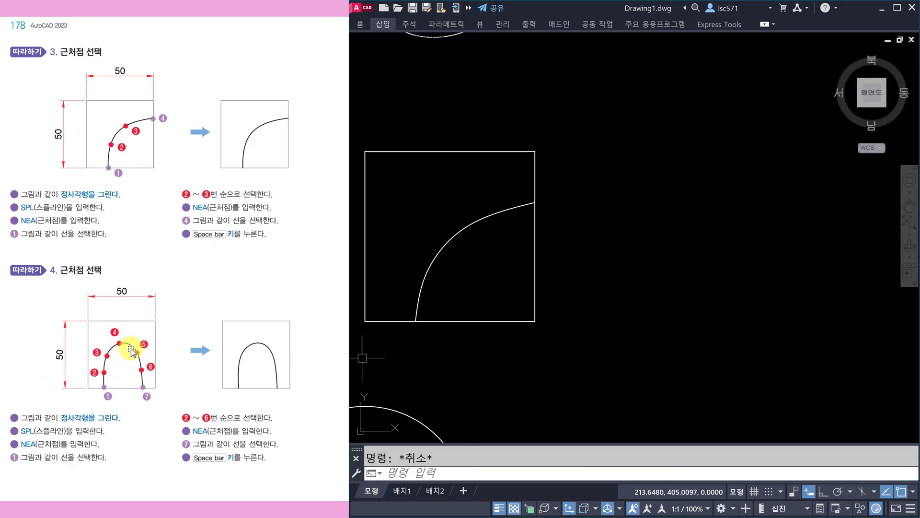
pyautogui.moveTo(544, 316); pyautogui.dragTo(635, 321, button='middle')
pyautogui.write('e')
pyautogui.press('space')
pyautogui.click(578, 276)
pyautogui.click(530, 228)
pyautogui.press('space')
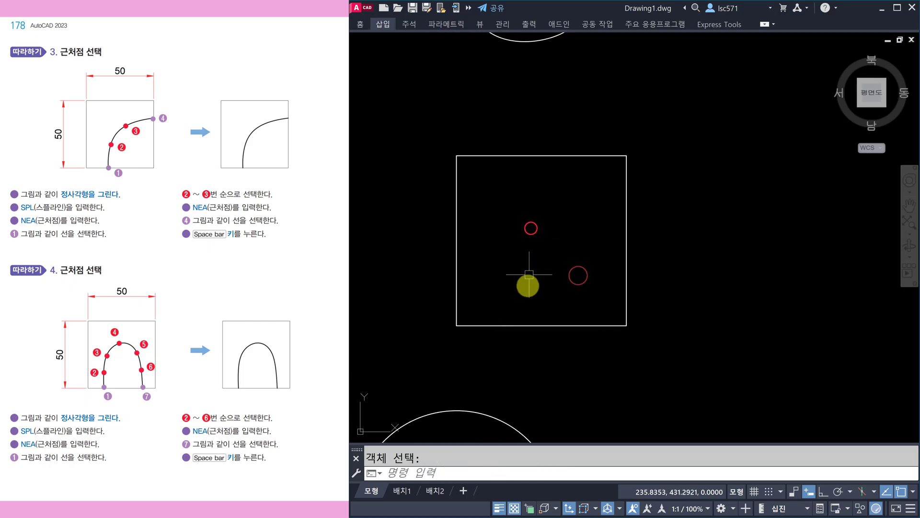
pyautogui.press('Escape')
# Step: Draw an arch-shaped spline from the square's lower edge through five interior points back to the lower edge, using the Nearest snap at both ends
pyautogui.scroll(2, 457, 324)
pyautogui.moveTo(512, 347); pyautogui.dragTo(481, 387, button='middle')
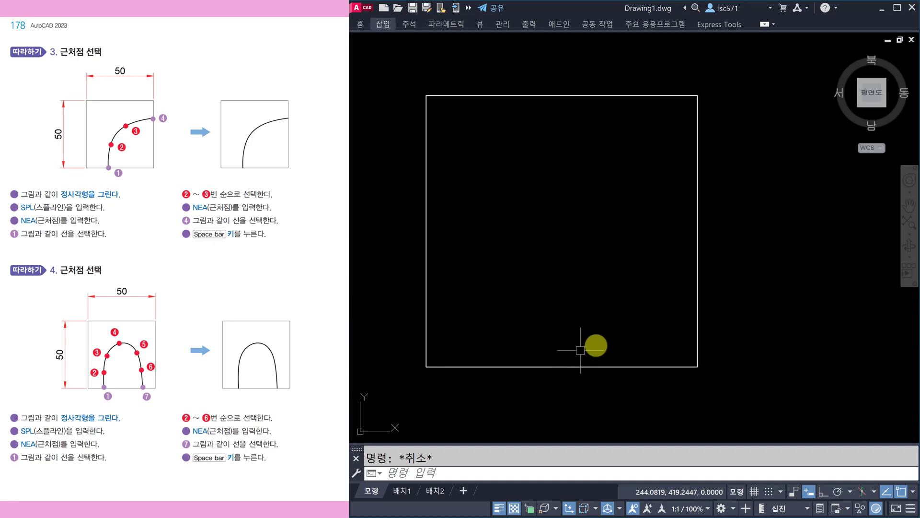
pyautogui.write('pl')
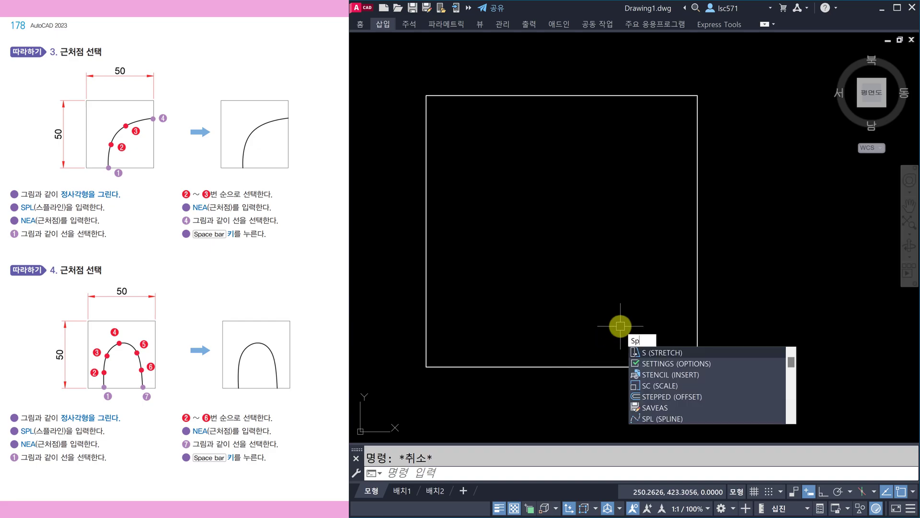
pyautogui.press('space')
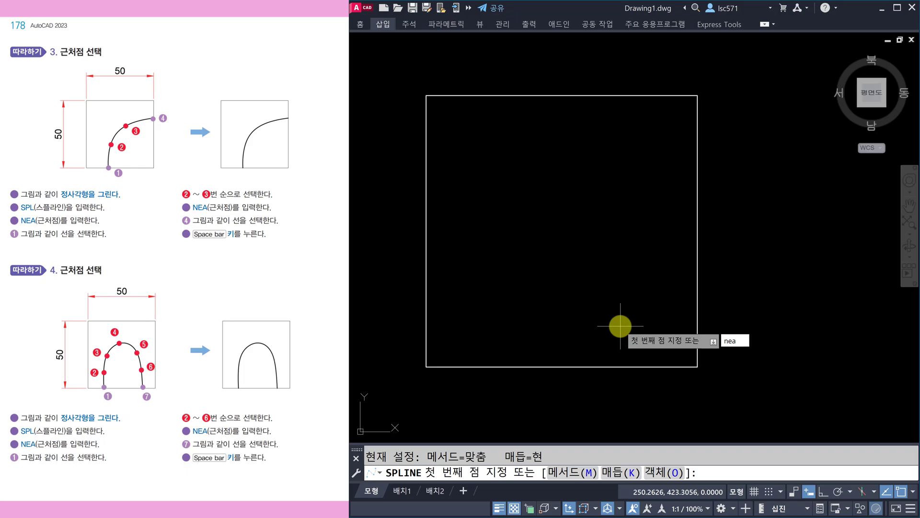
pyautogui.press('space')
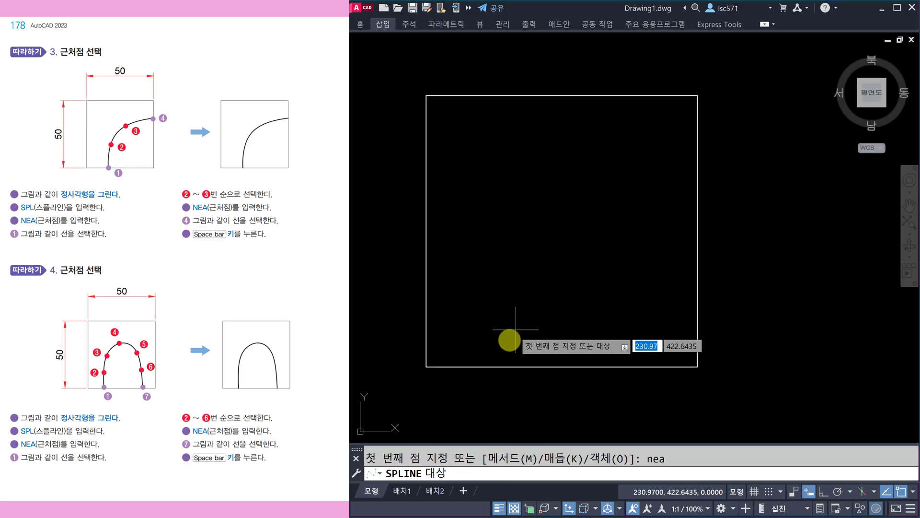
pyautogui.click(490, 367)
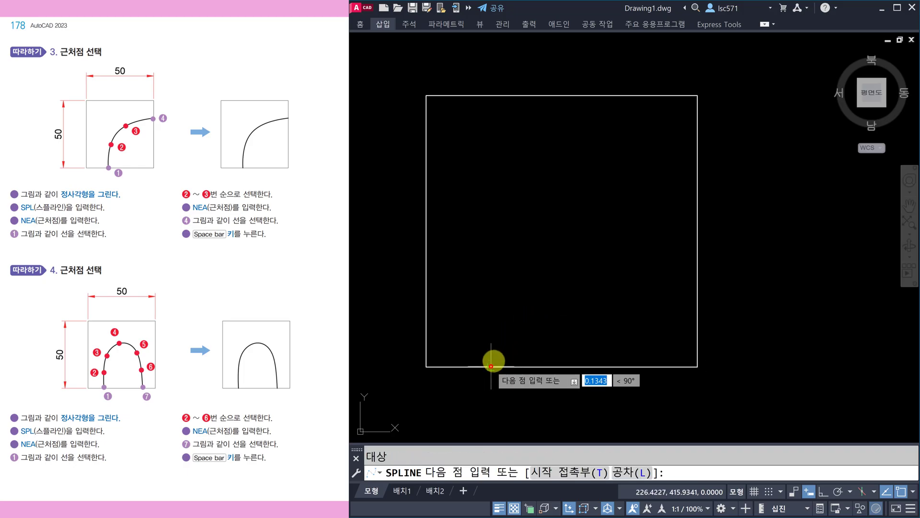
pyautogui.click(499, 318)
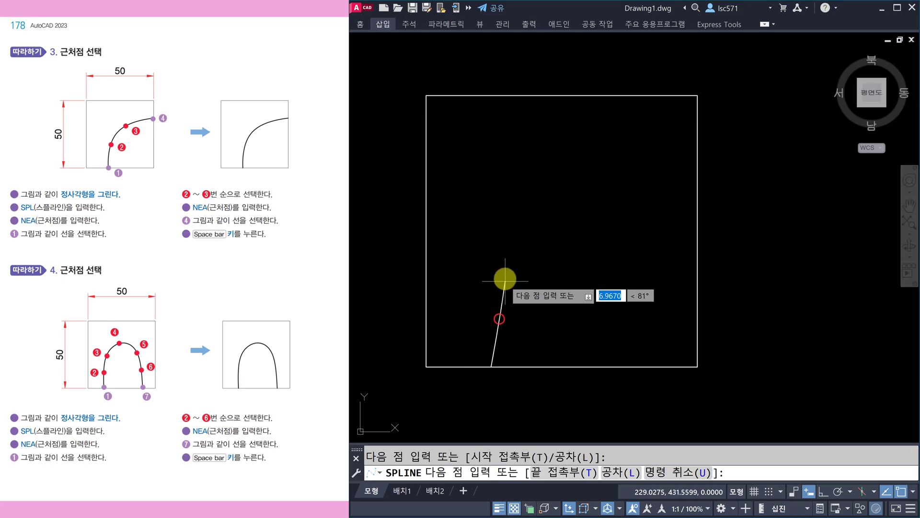
pyautogui.click(511, 251)
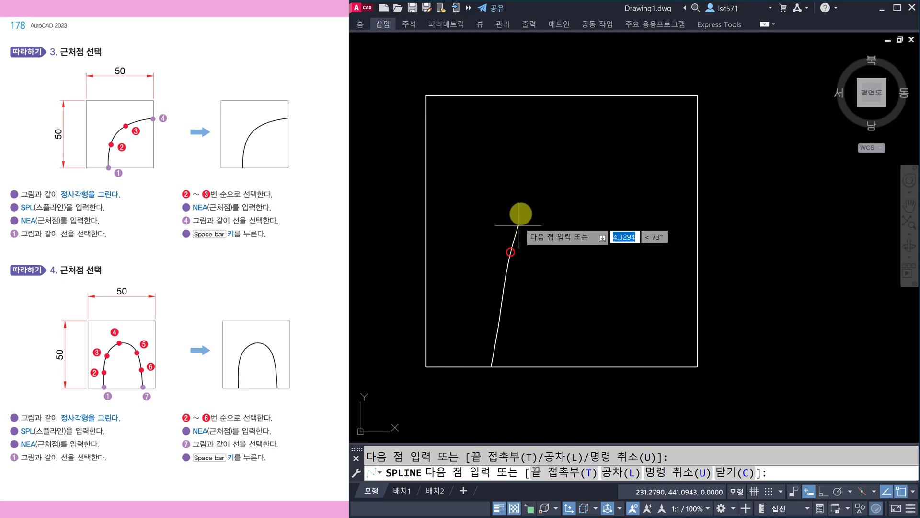
pyautogui.click(541, 207)
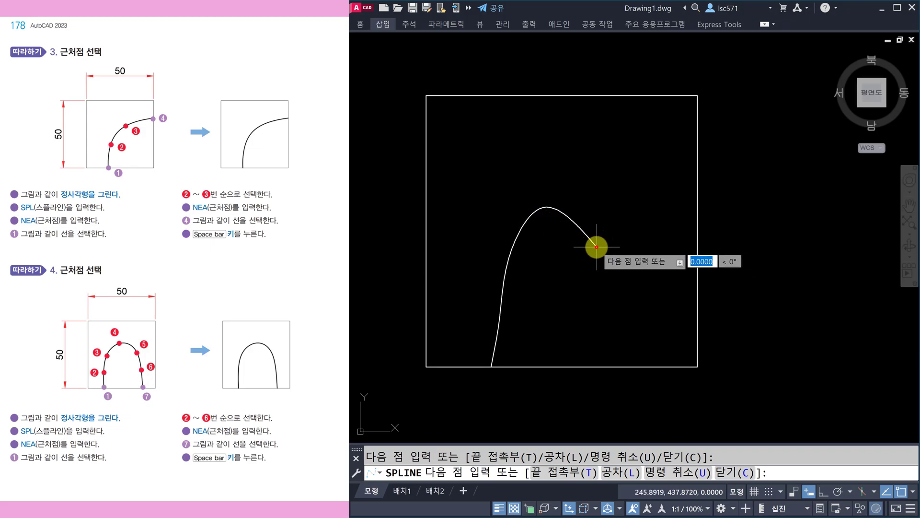
pyautogui.click(610, 309)
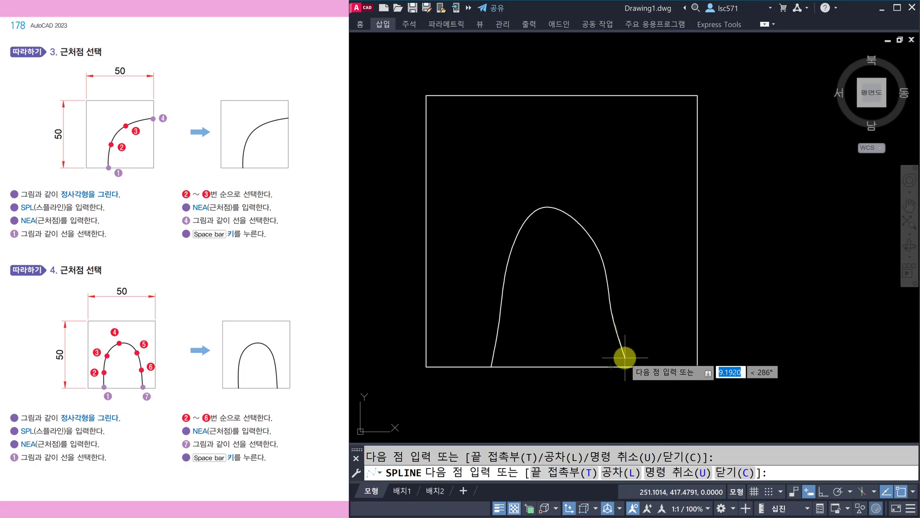
pyautogui.press('Return')
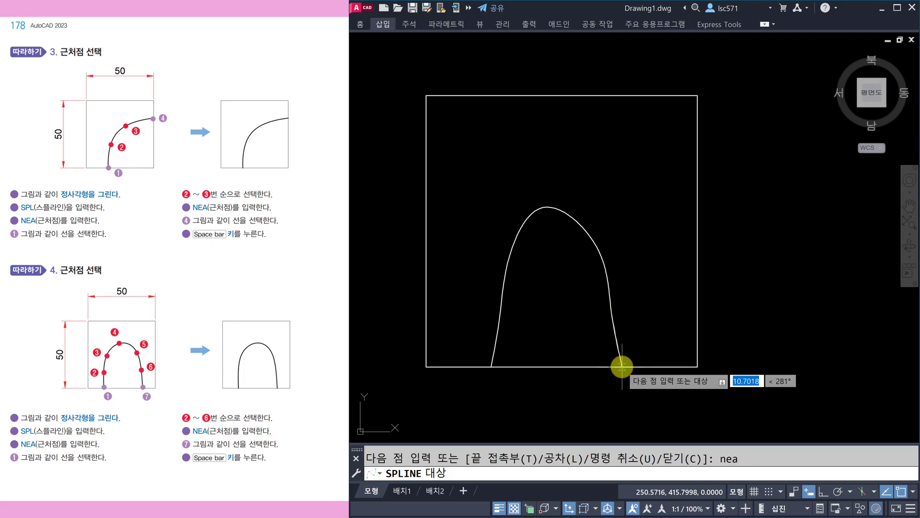
pyautogui.click(622, 367)
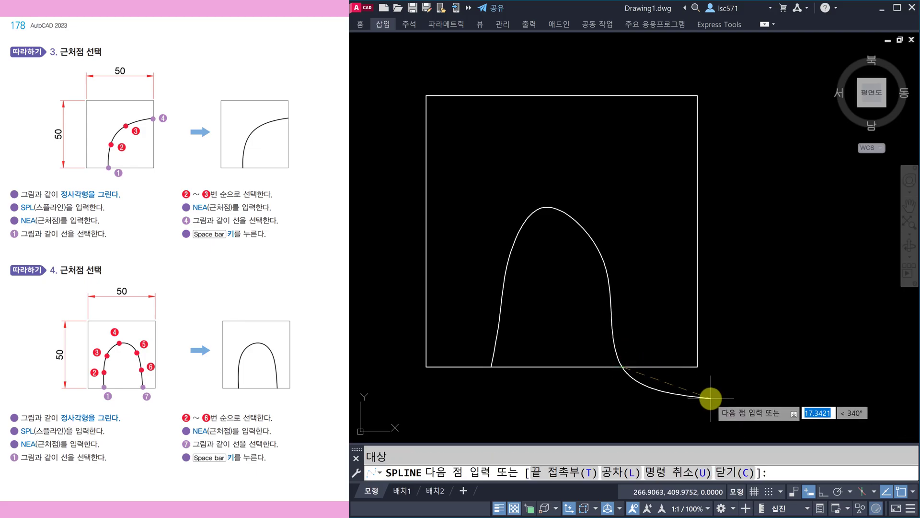
pyautogui.press('space')
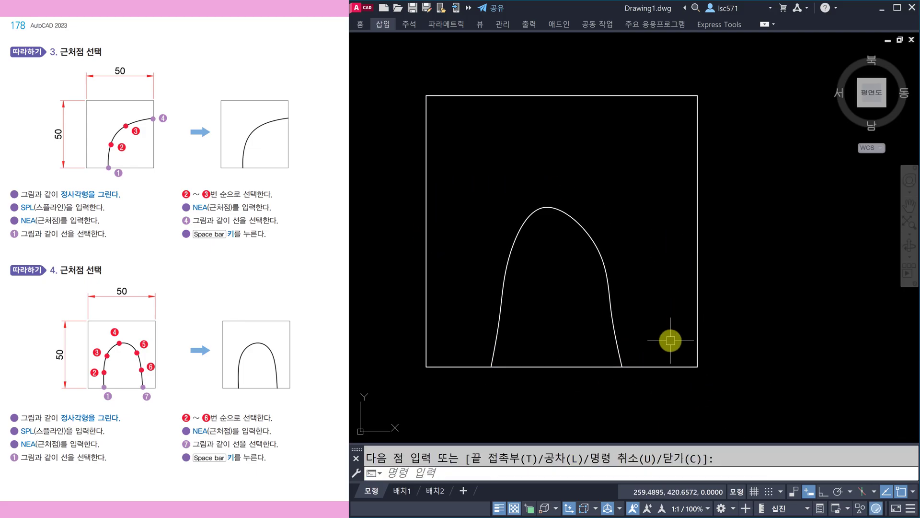
# Step: Reshape the arch spline by moving its two right-hand interior fit points slightly outward
pyautogui.click(610, 309)
pyautogui.click(611, 311)
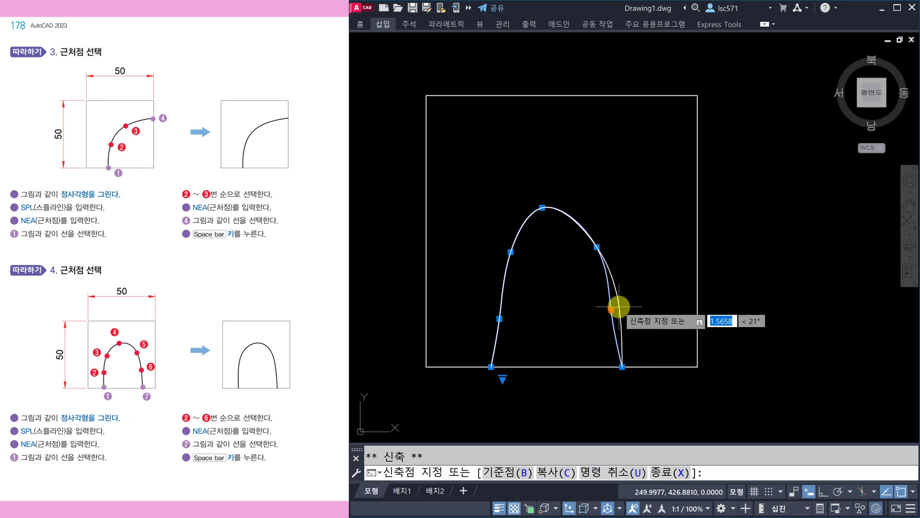
pyautogui.click(619, 306)
pyautogui.click(597, 246)
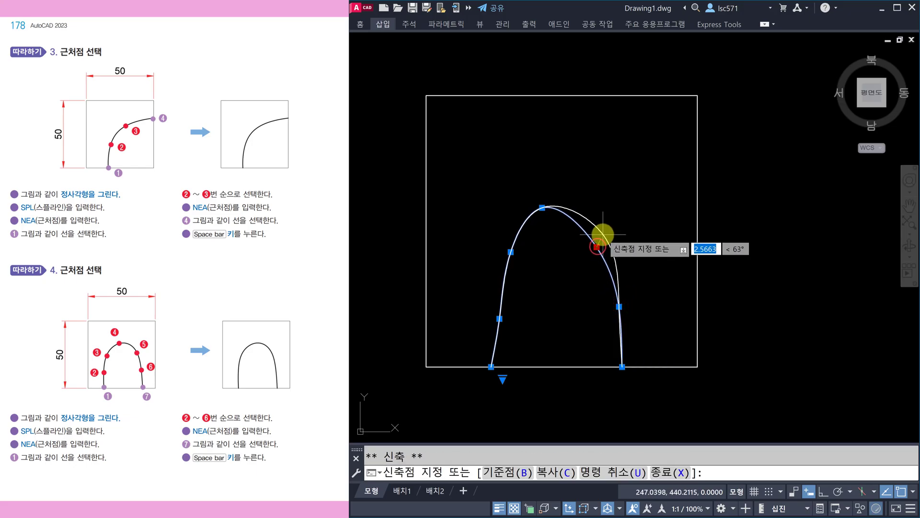
pyautogui.click(603, 234)
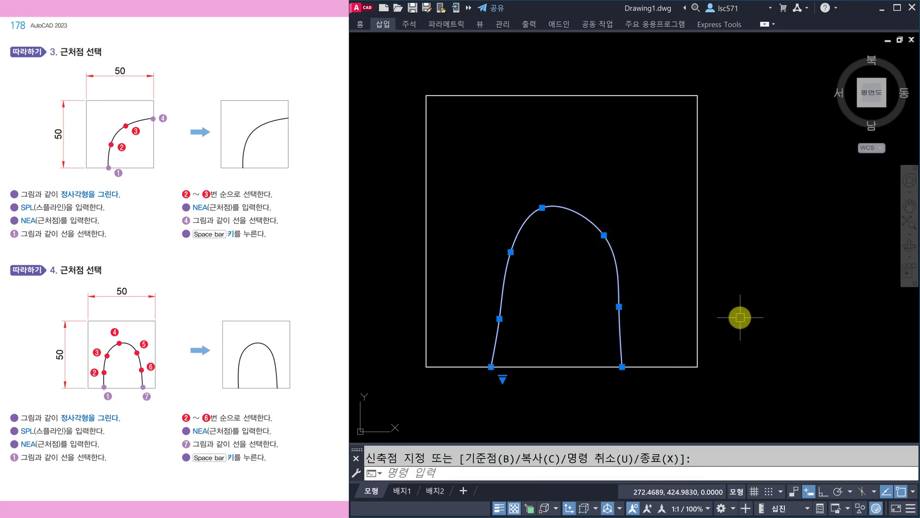
pyautogui.press('Escape')
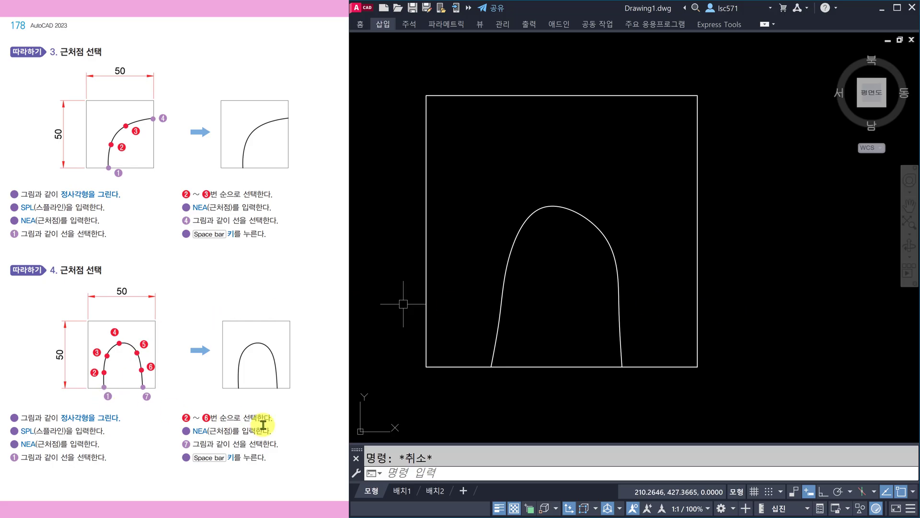
# Step: Advance the textbook to page 179 and draw a rounded closed spline through five points in an empty area, using the Close option
pyautogui.scroll(-2, 261, 428)
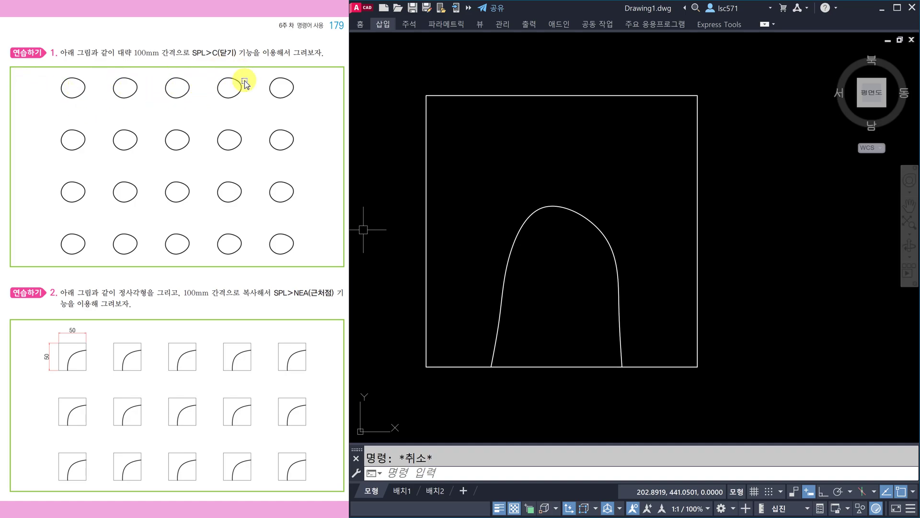
pyautogui.moveTo(687, 297); pyautogui.dragTo(598, 419, button='middle')
pyautogui.moveTo(661, 255); pyautogui.dragTo(537, 359, button='middle')
pyautogui.scroll(-2, 633, 313)
pyautogui.moveTo(766, 268); pyautogui.dragTo(530, 329, button='middle')
pyautogui.write('pl')
pyautogui.press('Return')
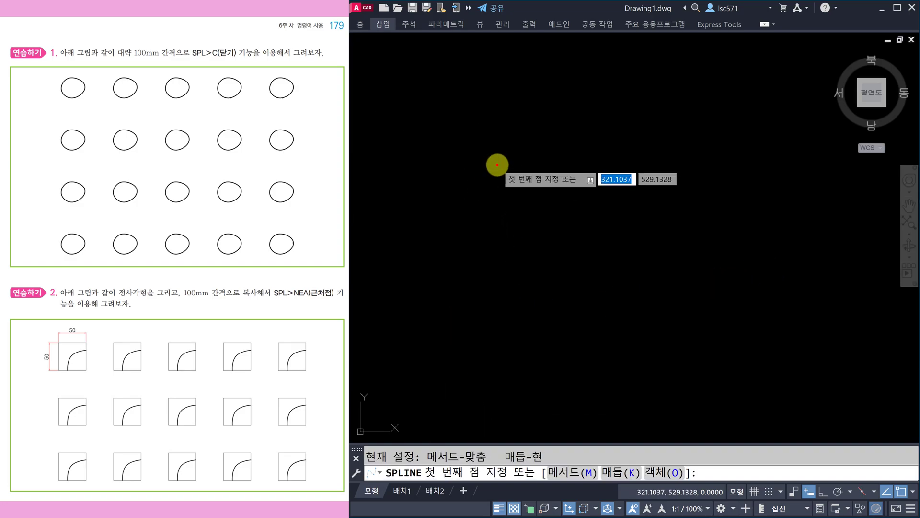
pyautogui.click(497, 164)
pyautogui.click(471, 205)
pyautogui.click(529, 272)
pyautogui.click(587, 239)
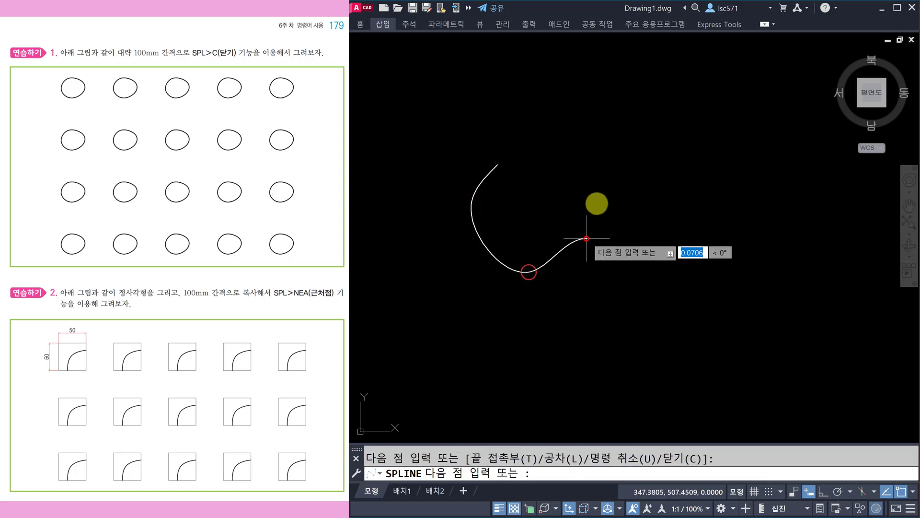
pyautogui.click(584, 167)
pyautogui.write('c')
pyautogui.press('Return')
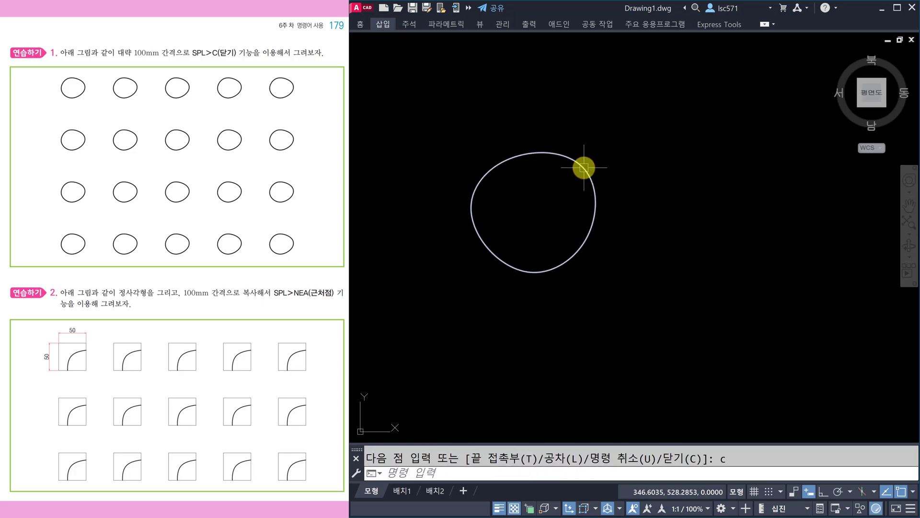
# Step: Advance the textbook to page 181 and draw a circle of radius 10 in an empty area for review exercise 6-1
pyautogui.moveTo(702, 270); pyautogui.dragTo(637, 160, button='middle')
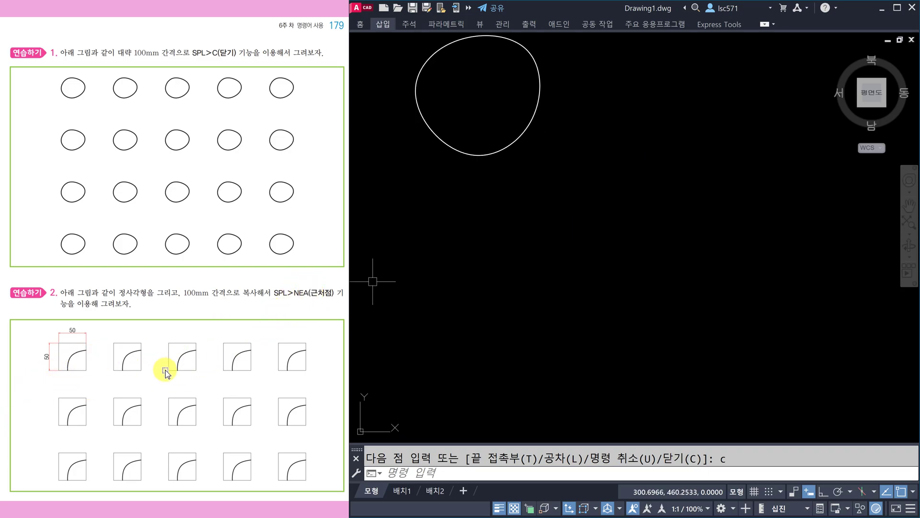
pyautogui.scroll(-3, 266, 389)
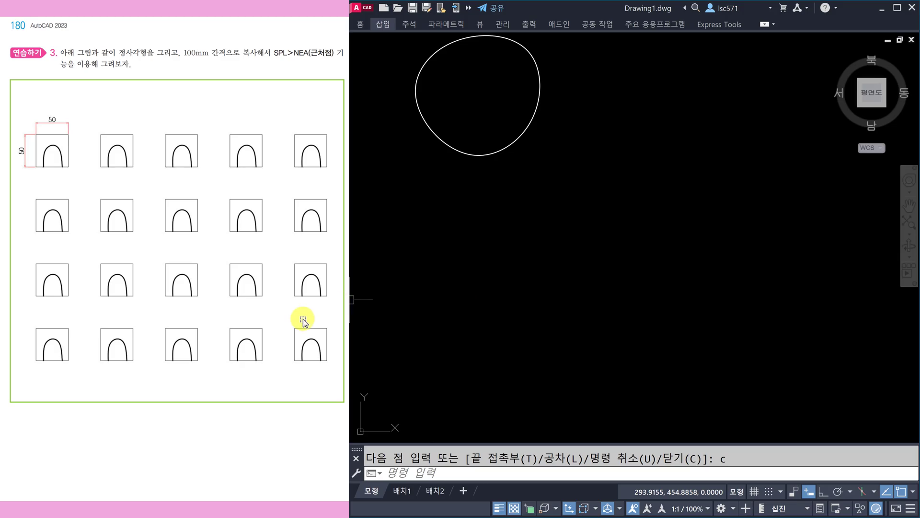
pyautogui.scroll(-3, 299, 330)
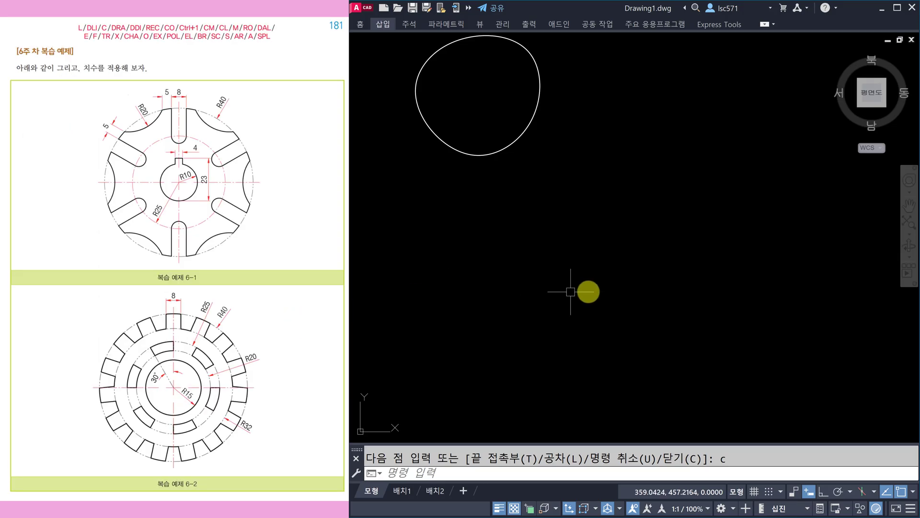
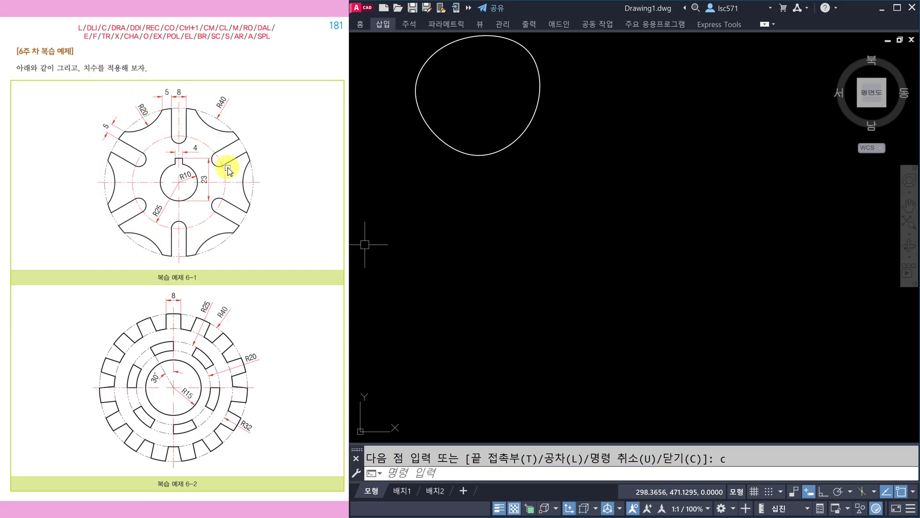
pyautogui.moveTo(653, 258); pyautogui.dragTo(427, 253, button='middle')
pyautogui.moveTo(729, 238); pyautogui.dragTo(519, 240, button='middle')
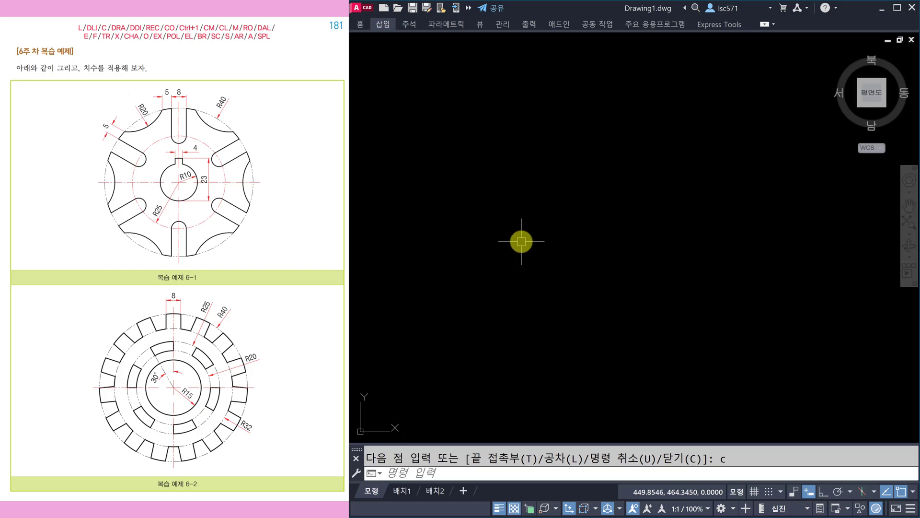
pyautogui.write('c')
pyautogui.press('Return')
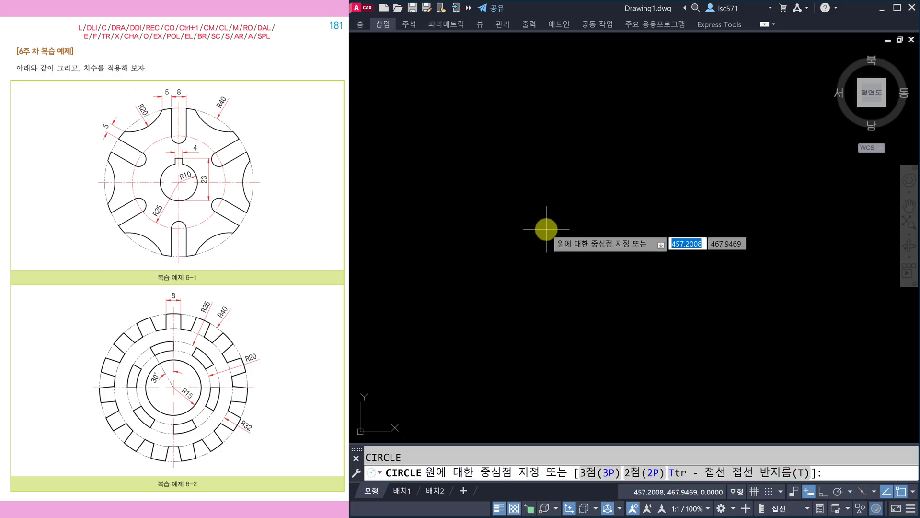
pyautogui.click(543, 235)
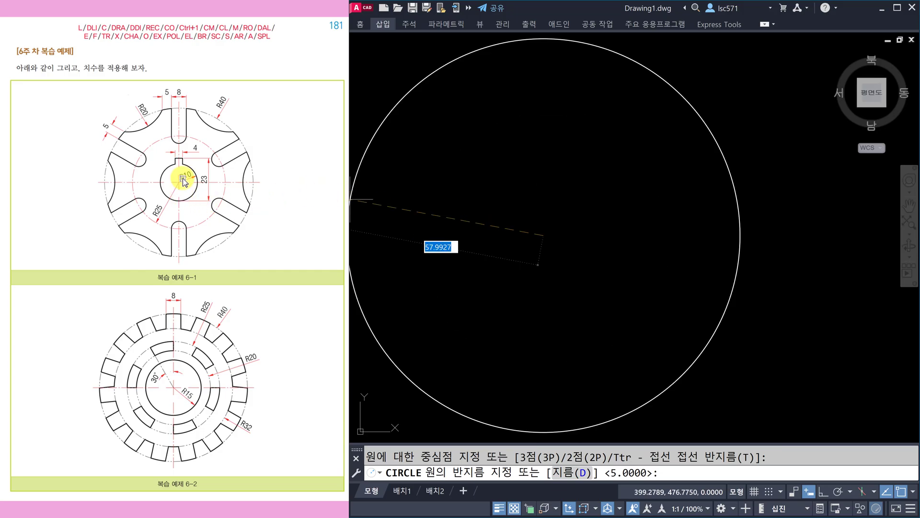
pyautogui.press('Return')
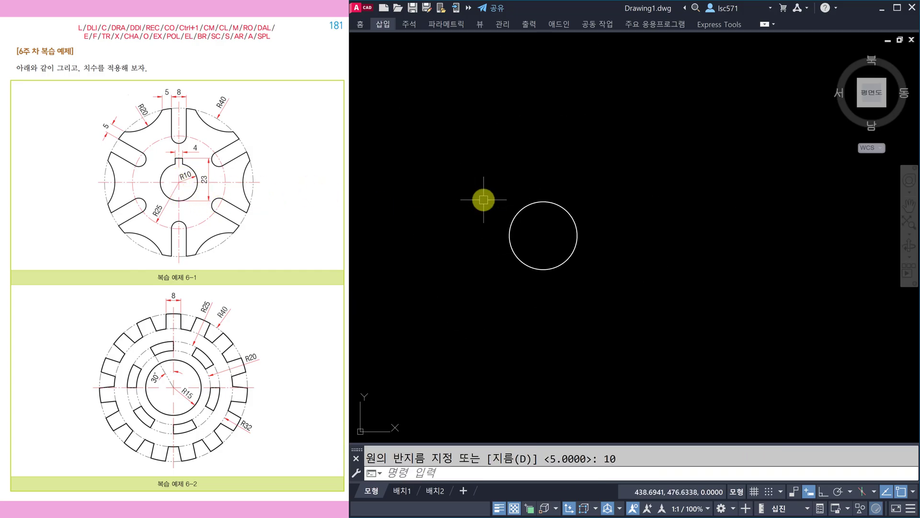
# Step: Draw two circles of radius 25 and 40 concentric with the radius 10 circle
pyautogui.press('Return')
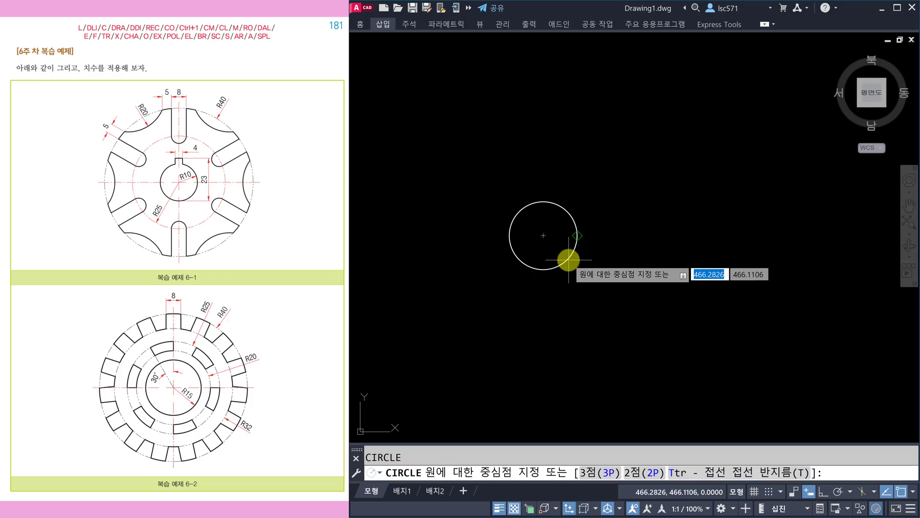
pyautogui.click(542, 234)
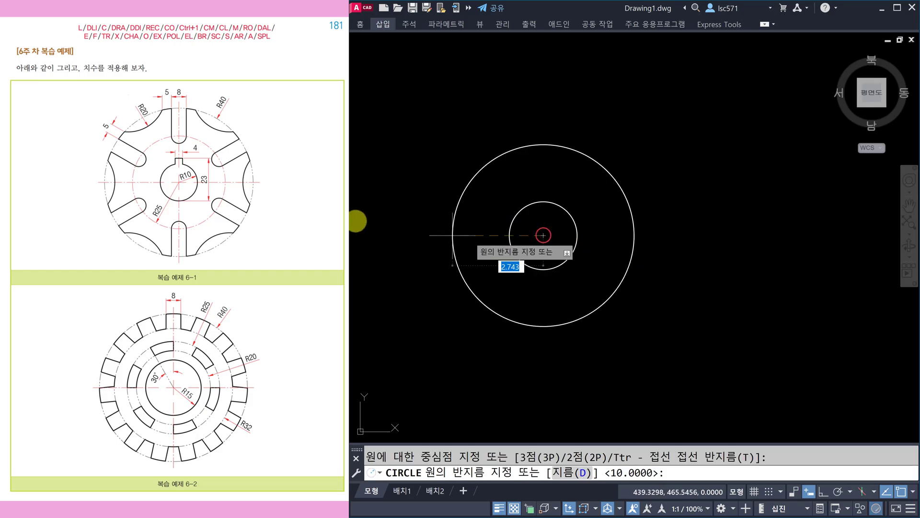
pyautogui.write('25')
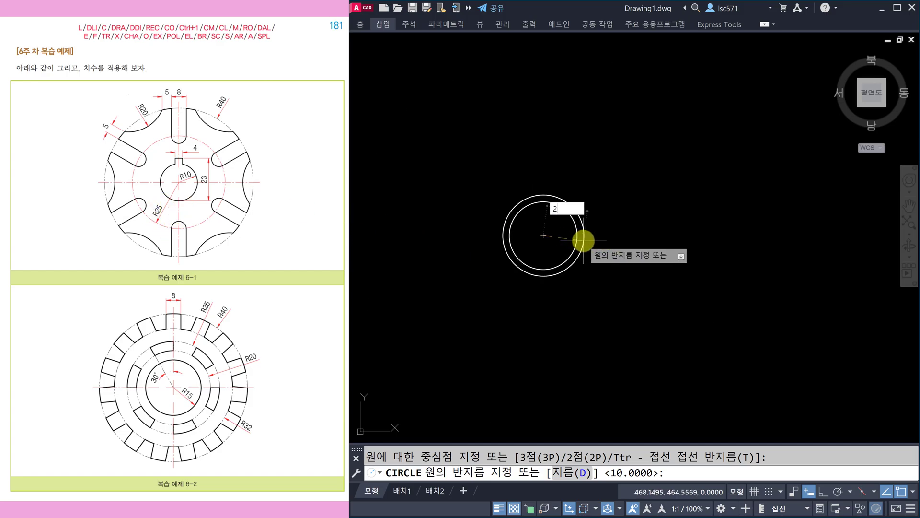
pyautogui.press('Return')
pyautogui.press('Escape')
pyautogui.press('Return')
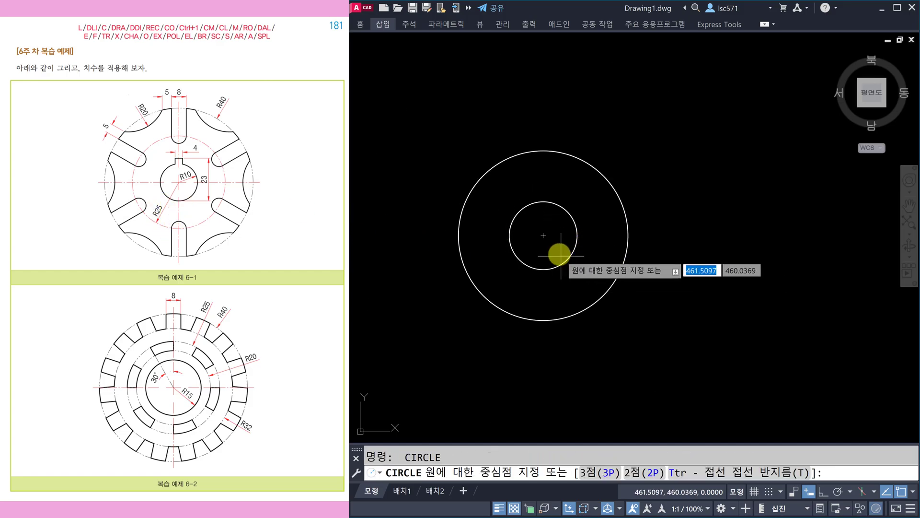
pyautogui.click(543, 235)
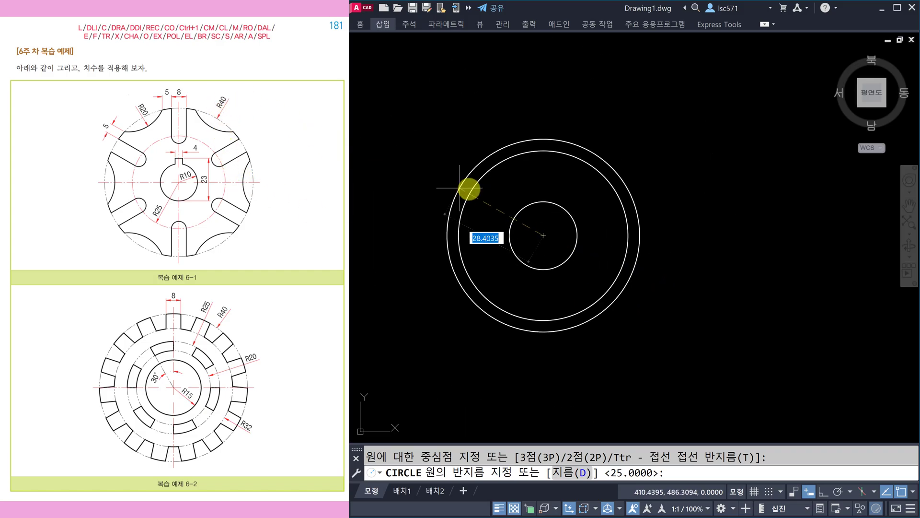
pyautogui.write('40')
pyautogui.press('Return')
pyautogui.press('Escape')
# Step: Add a center mark with centerlines to the outermost circle of radius 40
pyautogui.moveTo(671, 303); pyautogui.dragTo(687, 290, button='middle')
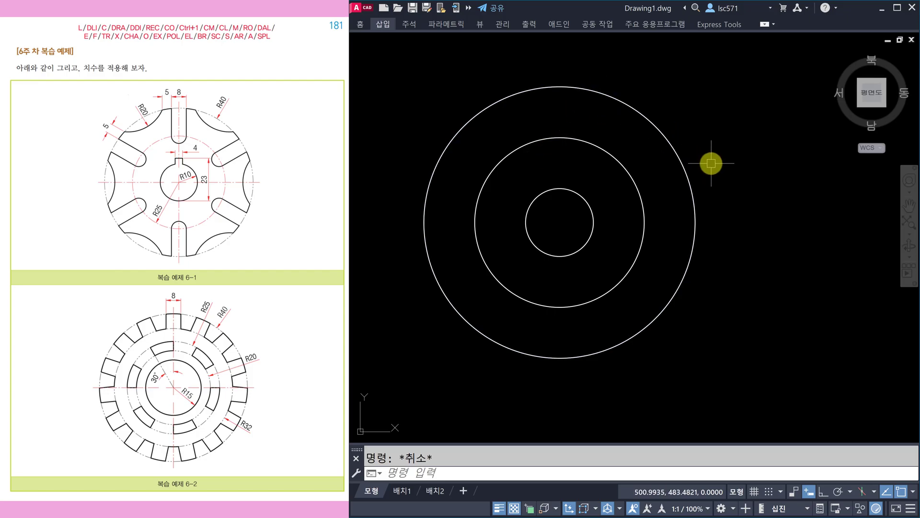
pyautogui.write('l')
pyautogui.press('Escape')
pyautogui.write('cm')
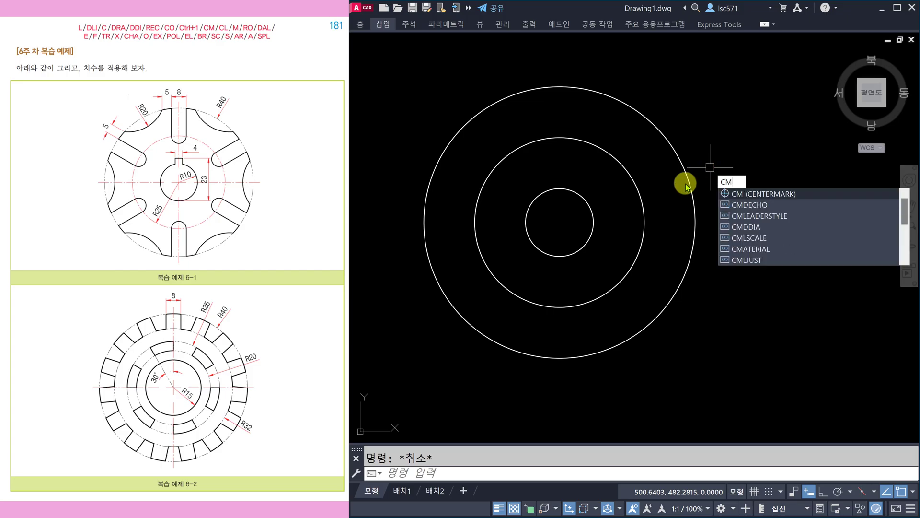
pyautogui.press('Return')
pyautogui.click(688, 199)
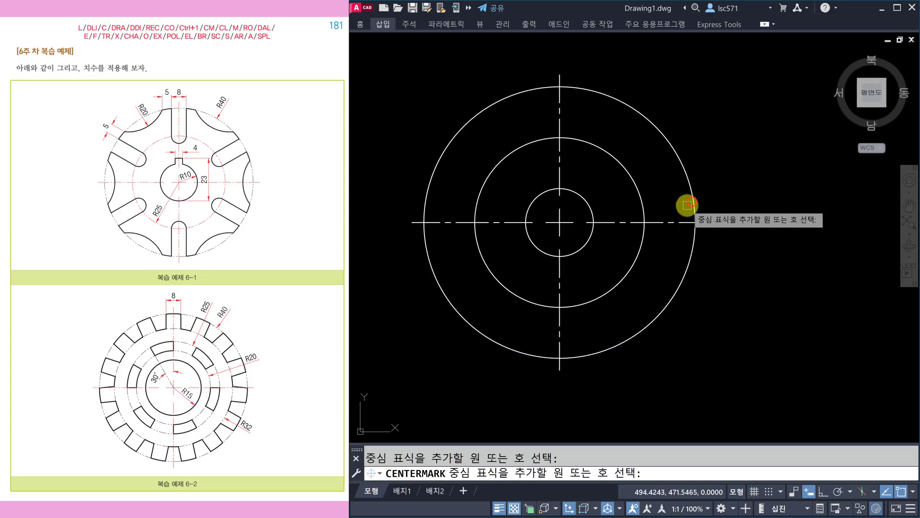
pyautogui.press('Escape')
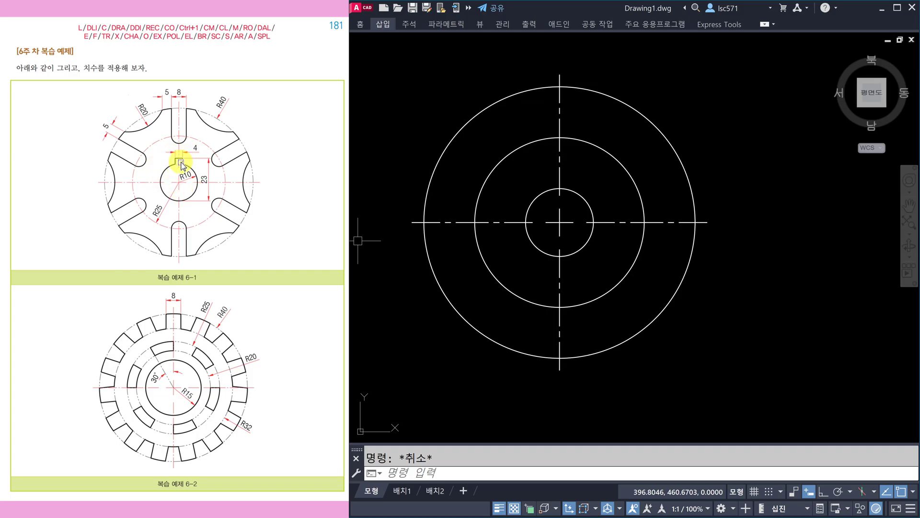
# Step: Explode the center mark of the concentric circles into separate lines
pyautogui.scroll(1, 549, 199)
pyautogui.scroll(1, 583, 205)
pyautogui.click(559, 175)
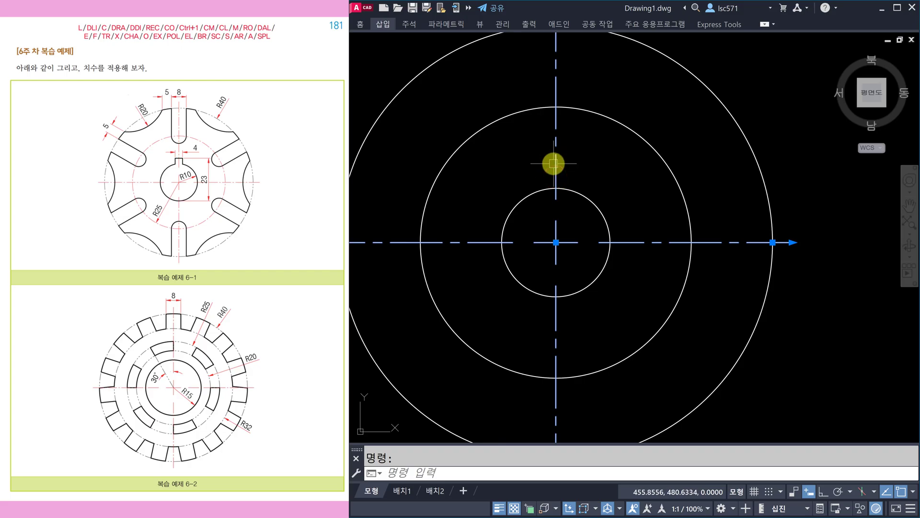
pyautogui.scroll(-1, 555, 164)
pyautogui.press('Escape')
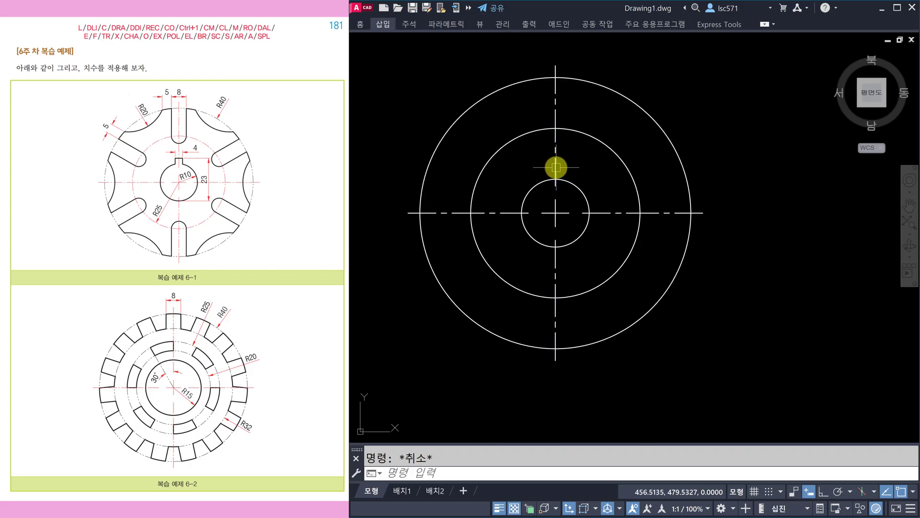
pyautogui.write('x')
pyautogui.press('Return')
pyautogui.click(555, 202)
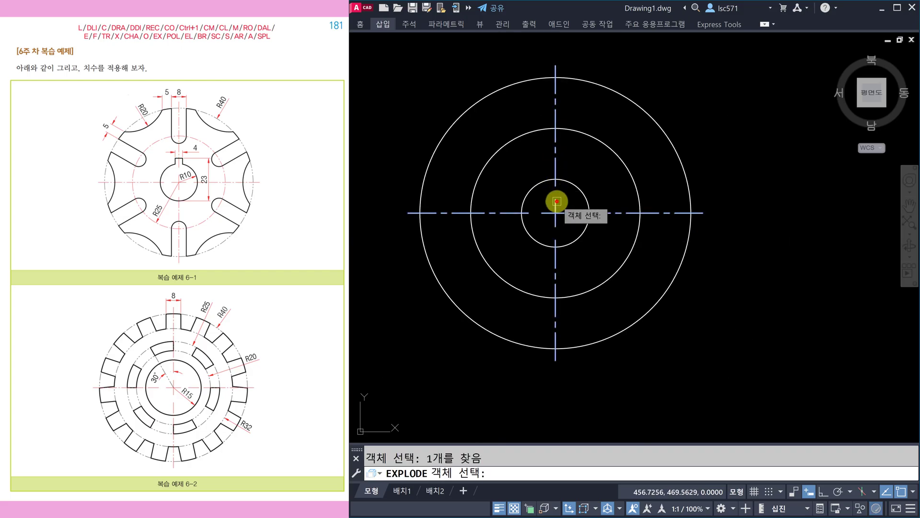
pyautogui.press('Return')
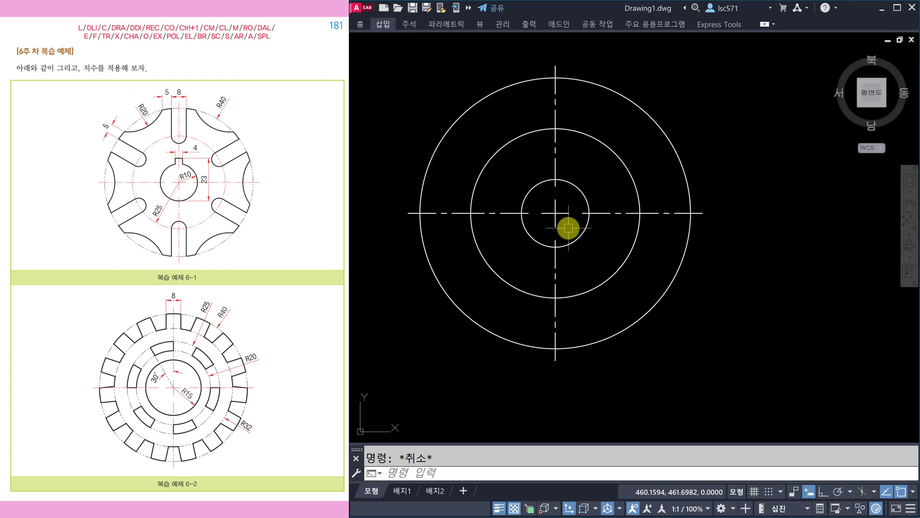
# Step: Offset the upper vertical centerline by 2 to both its right and left sides for the keyway walls
pyautogui.write('o')
pyautogui.press('Return')
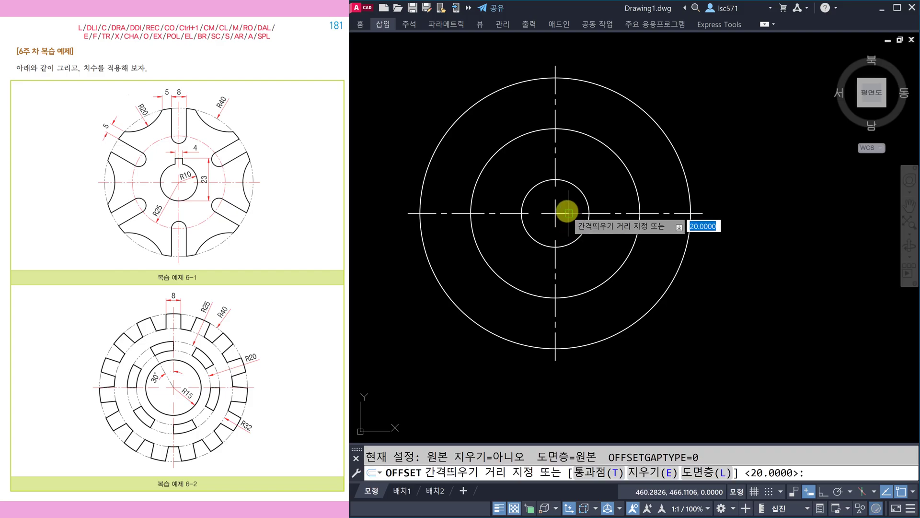
pyautogui.write('2')
pyautogui.press('Return')
pyautogui.click(556, 169)
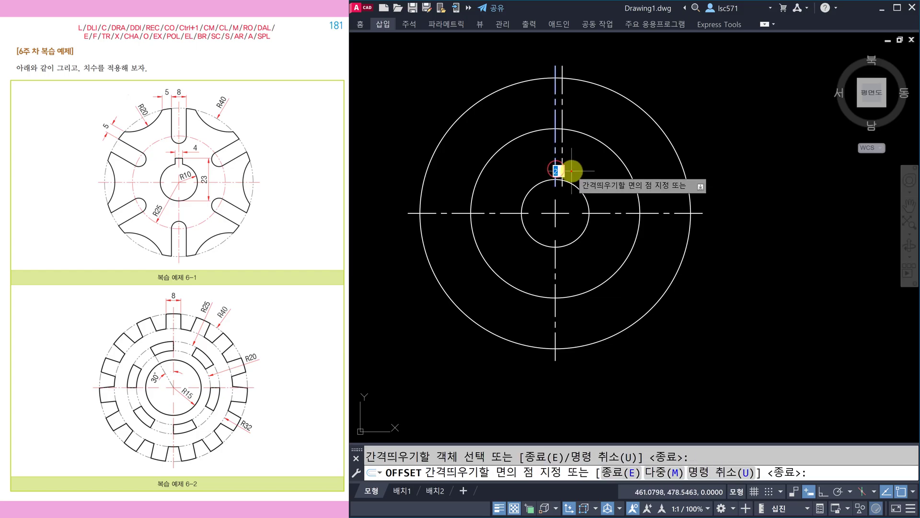
pyautogui.click(571, 171)
pyautogui.scroll(2, 551, 180)
pyautogui.click(558, 172)
pyautogui.click(537, 175)
pyautogui.press('Escape')
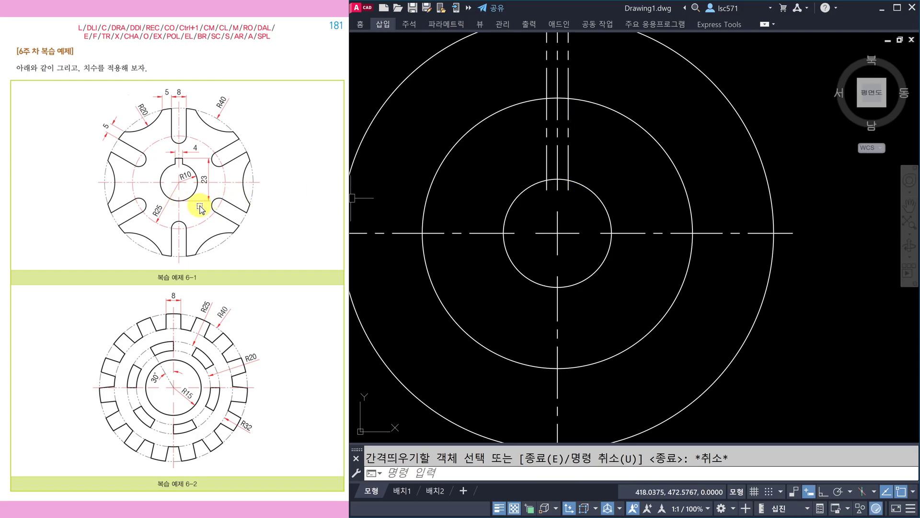
pyautogui.press('Escape')
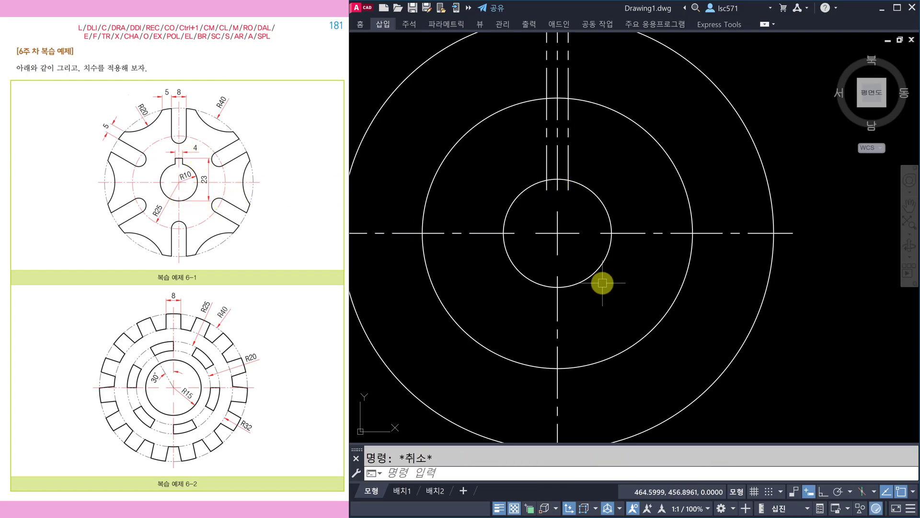
# Step: With Ortho on, draw a horizontal line about 15 units long rightward from the lowest point of the radius 10 circle
pyautogui.write('l')
pyautogui.press('Return')
pyautogui.click(558, 287)
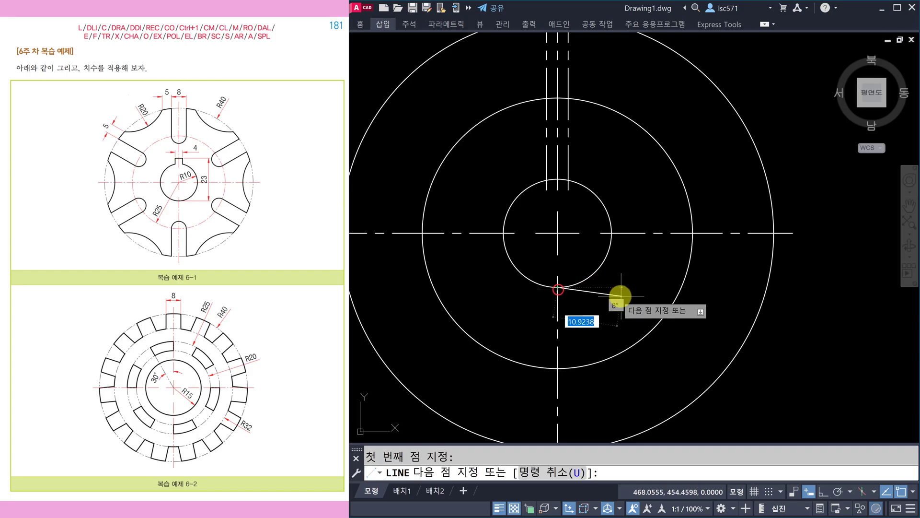
pyautogui.press('F8')
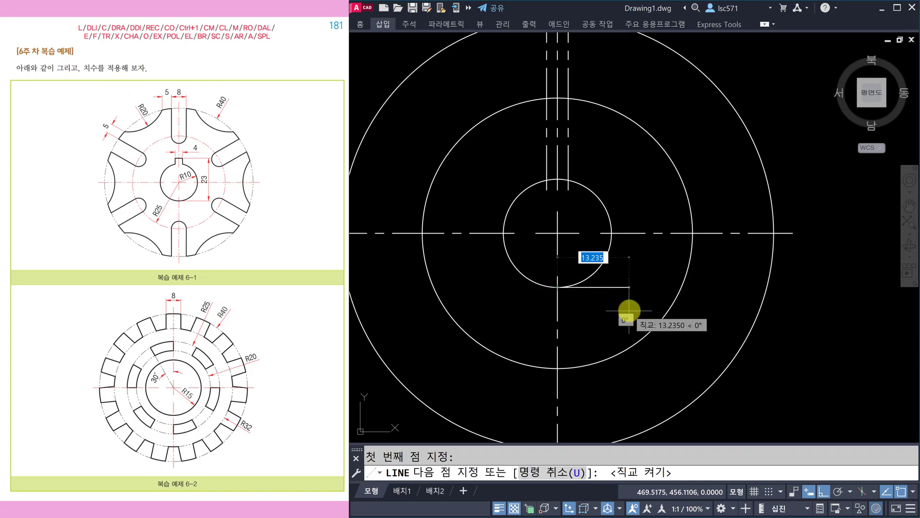
pyautogui.click(641, 297)
pyautogui.press('Escape')
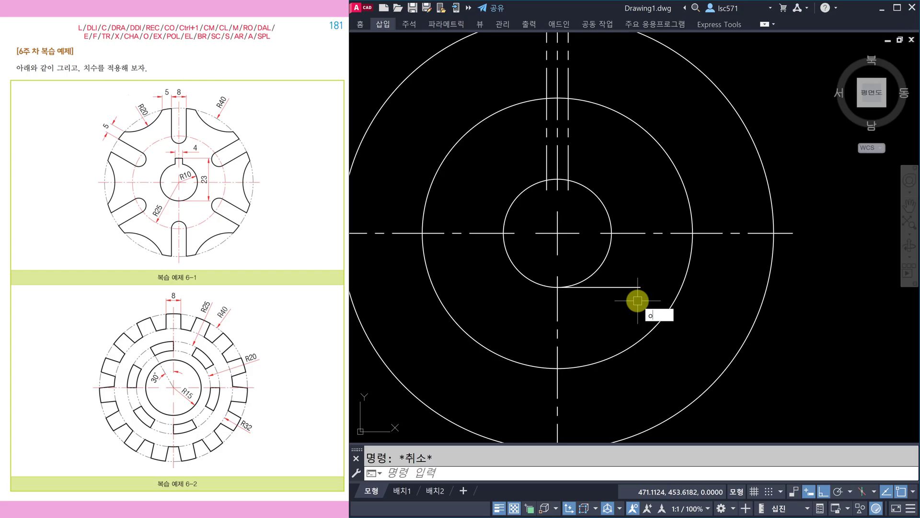
# Step: Offset the horizontal line upward by 23 for the keyway's top edge and erase the original line
pyautogui.press('Return')
pyautogui.write('2')
pyautogui.press('Return')
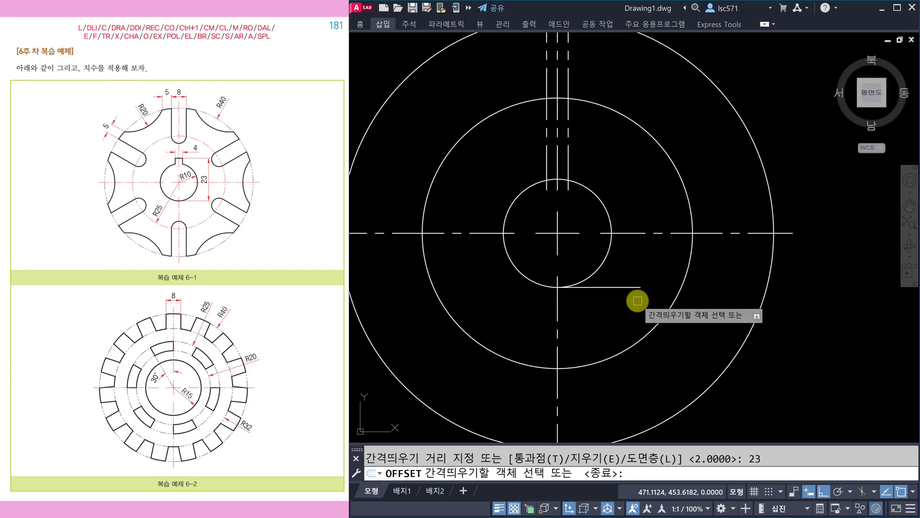
pyautogui.click(629, 287)
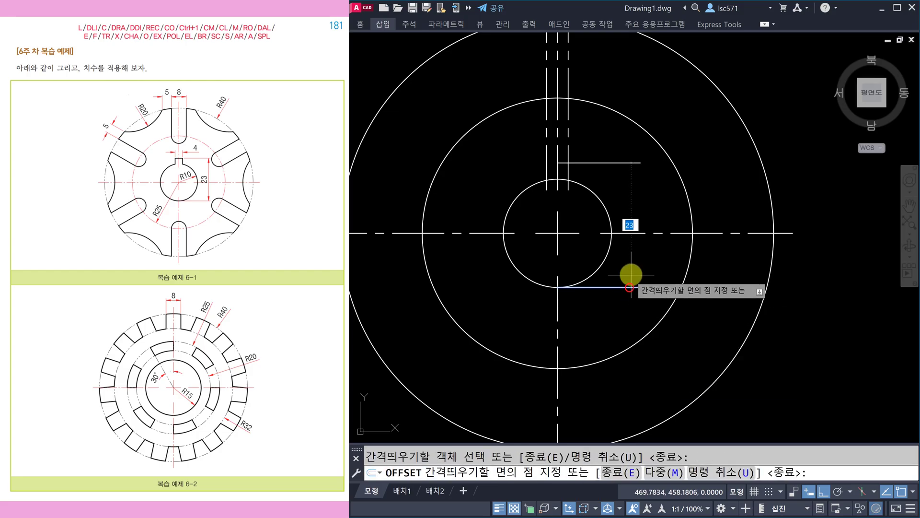
pyautogui.click(629, 201)
pyautogui.press('Escape')
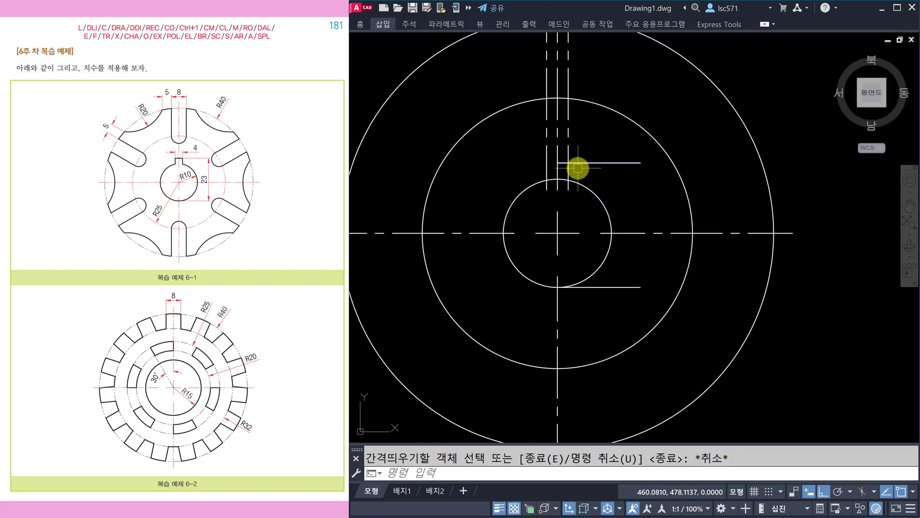
pyautogui.write('e')
pyautogui.press('Return')
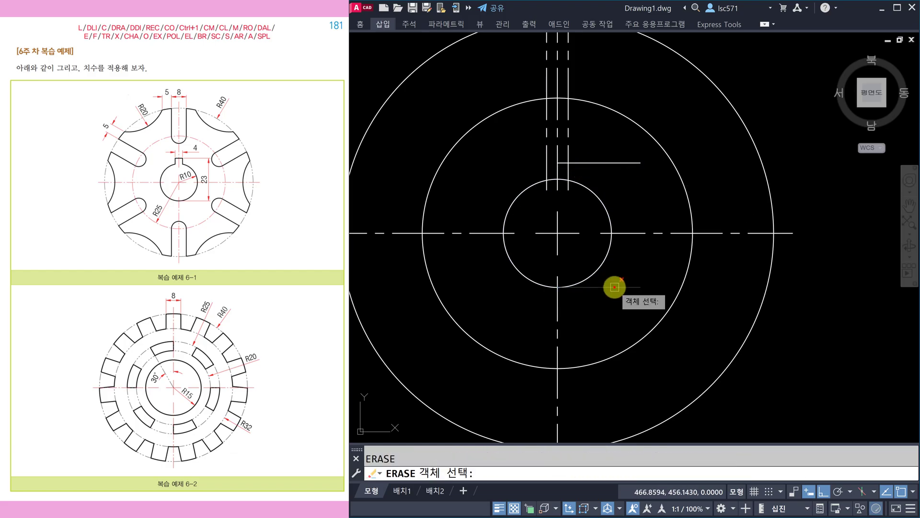
pyautogui.press('Return')
# Step: Join the keyway's top line to both vertical walls as sharp corners using Fillet with radius 0
pyautogui.scroll(4, 611, 273)
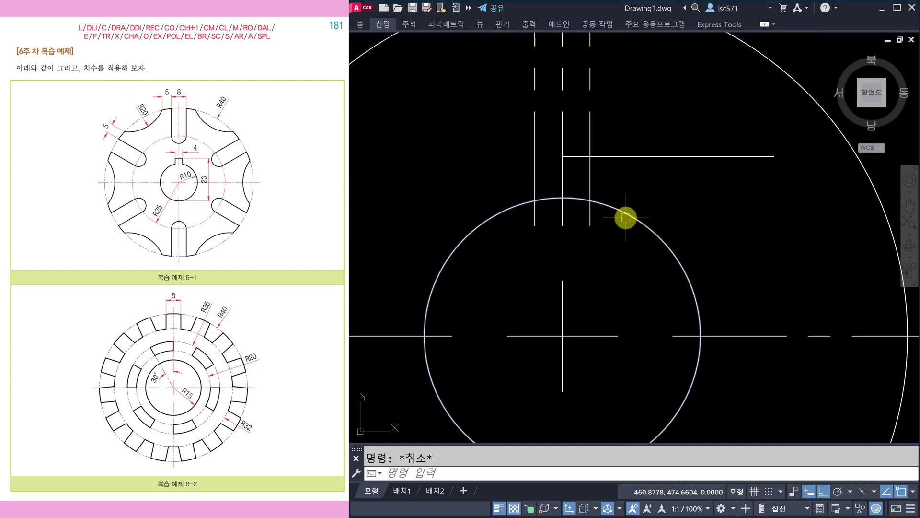
pyautogui.write('f')
pyautogui.press('Return')
pyautogui.write('r')
pyautogui.press('Return')
pyautogui.write('0')
pyautogui.press('Return')
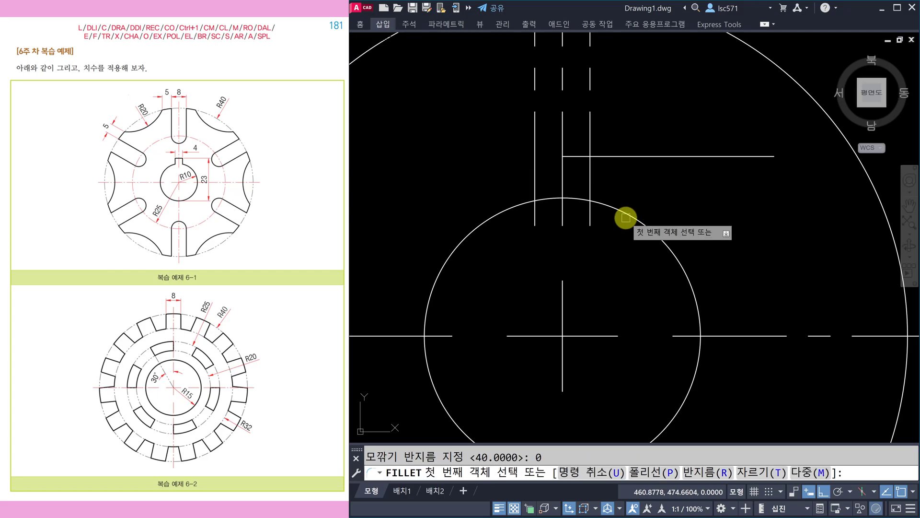
pyautogui.click(534, 182)
pyautogui.click(573, 158)
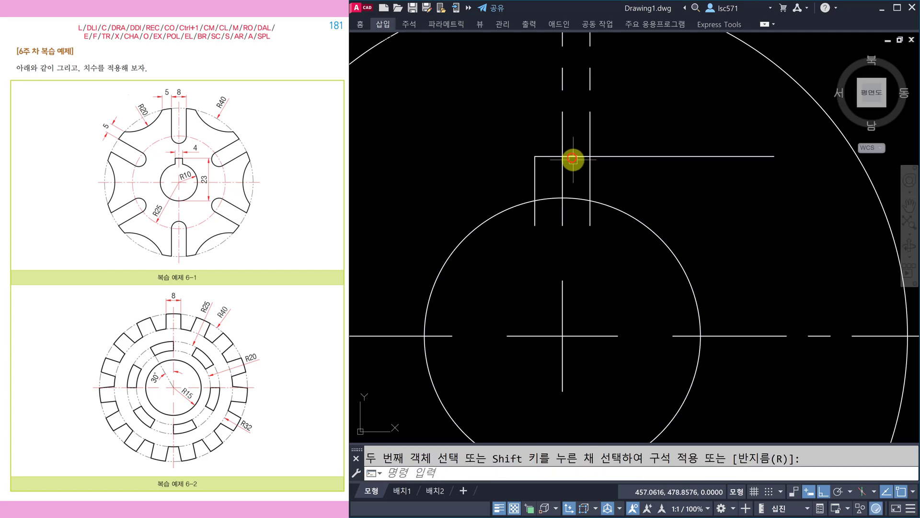
pyautogui.press('space')
pyautogui.click(575, 158)
pyautogui.click(590, 177)
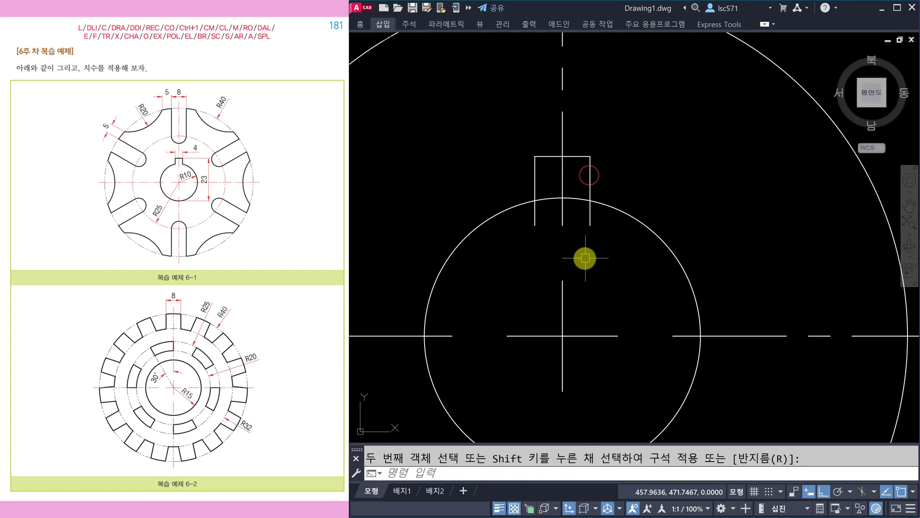
pyautogui.press('Escape')
# Step: Trim the radius 10 circle between the keyway walls and the wall ends extending inside the circle
pyautogui.moveTo(586, 260); pyautogui.dragTo(586, 252, button='middle')
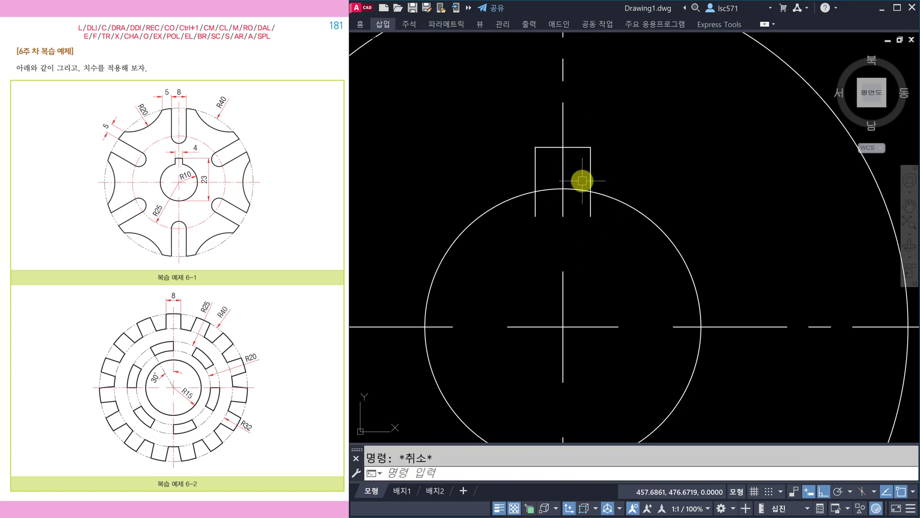
pyautogui.write('tr')
pyautogui.press('space')
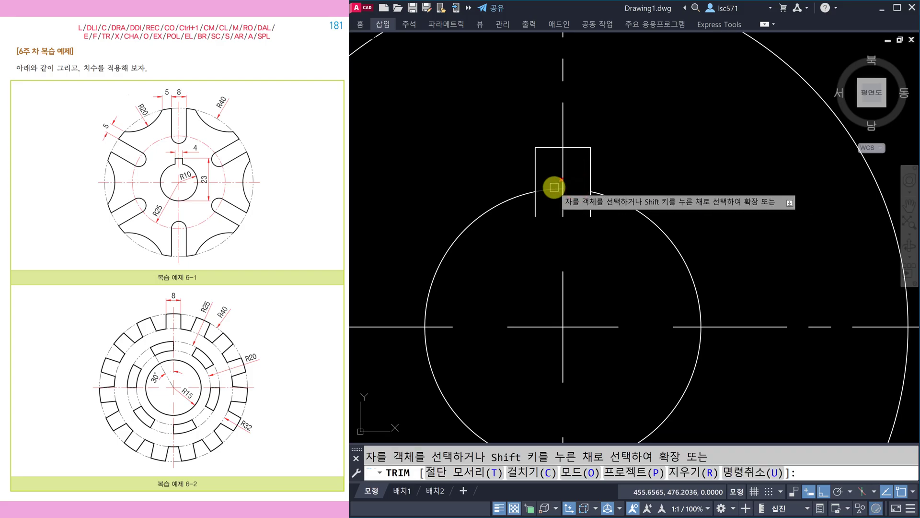
pyautogui.click(535, 207)
pyautogui.click(591, 215)
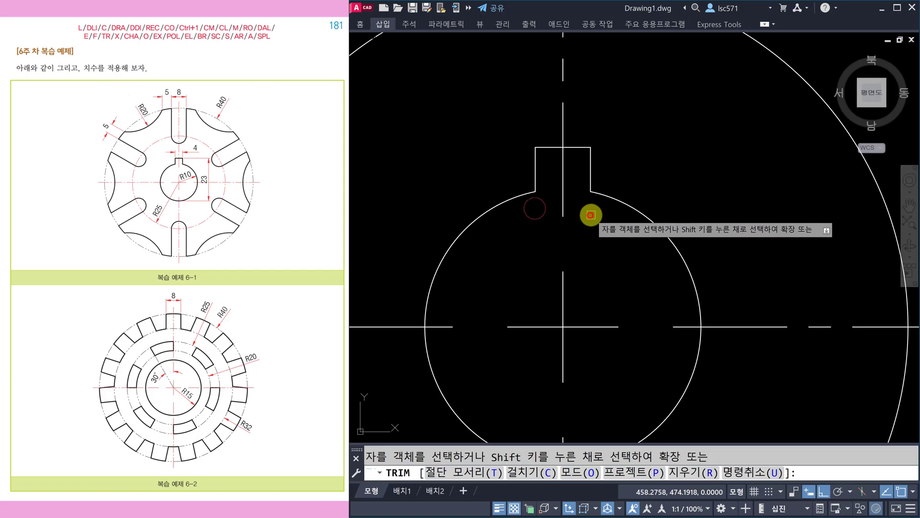
pyautogui.scroll(-4, 591, 215)
pyautogui.moveTo(649, 323); pyautogui.dragTo(650, 299, button='middle')
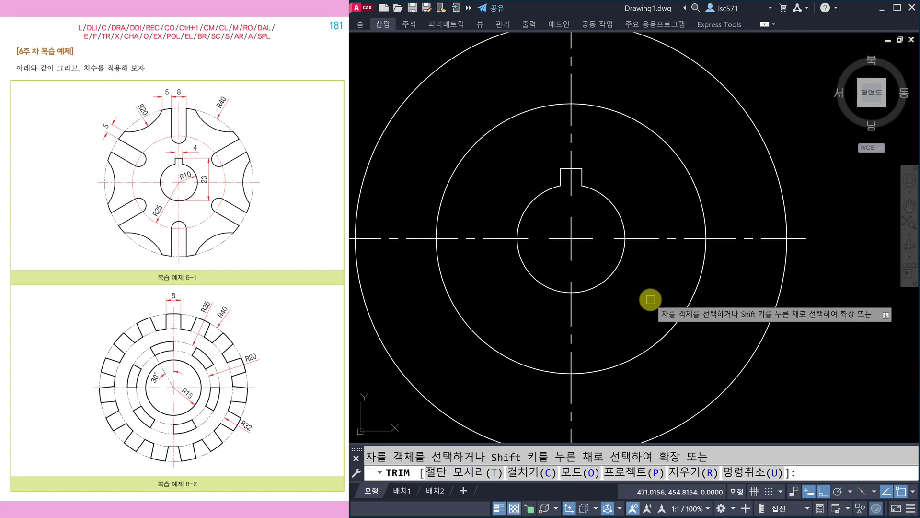
pyautogui.press('Escape')
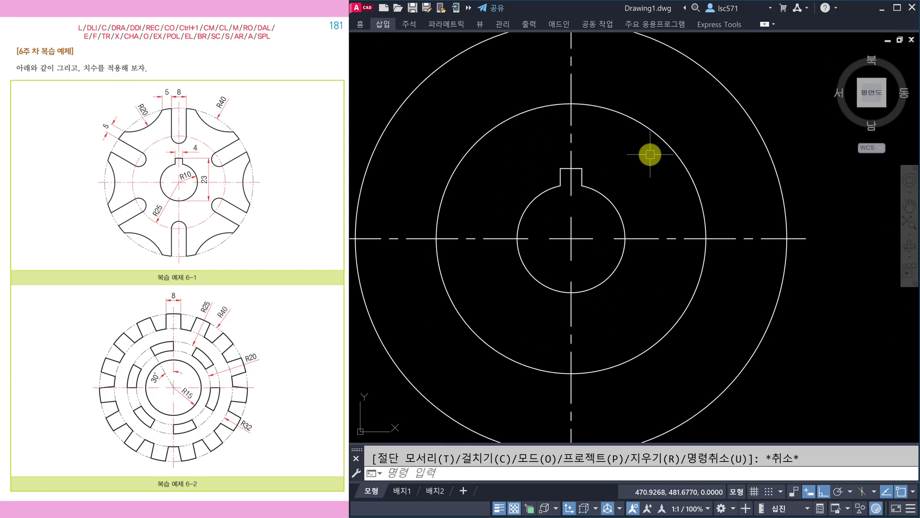
# Step: Draw a circle of radius 4 centered where the vertical centerline crosses the top of the radius 25 circle
pyautogui.moveTo(636, 168); pyautogui.dragTo(631, 198, button='middle')
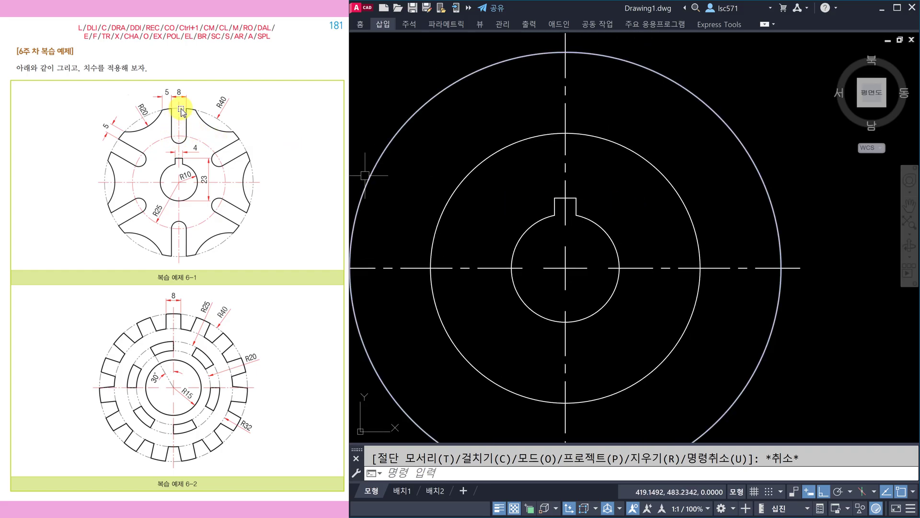
pyautogui.moveTo(596, 205)
pyautogui.mouseDown(button='middle')
pyautogui.moveTo(635, 221)
pyautogui.moveTo(647, 211)
pyautogui.mouseUp(button='middle')
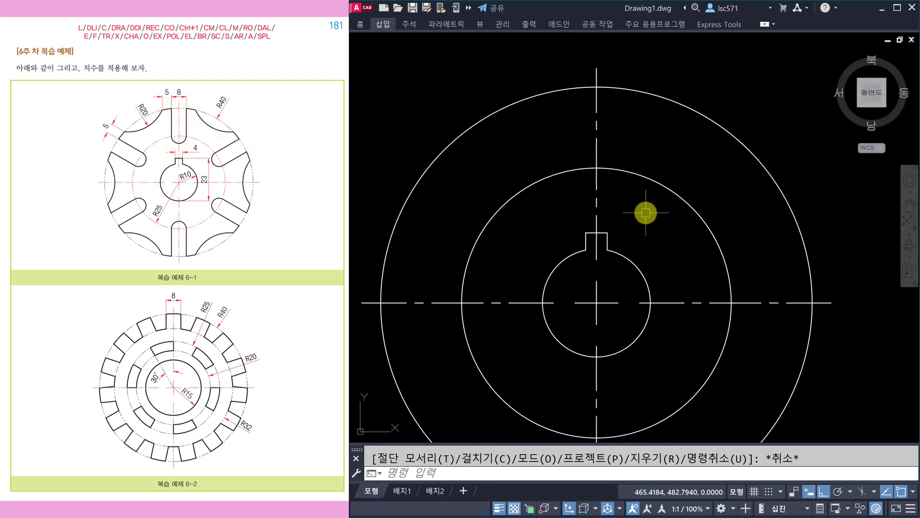
pyautogui.press('Escape')
pyautogui.write('c')
pyautogui.press('Return')
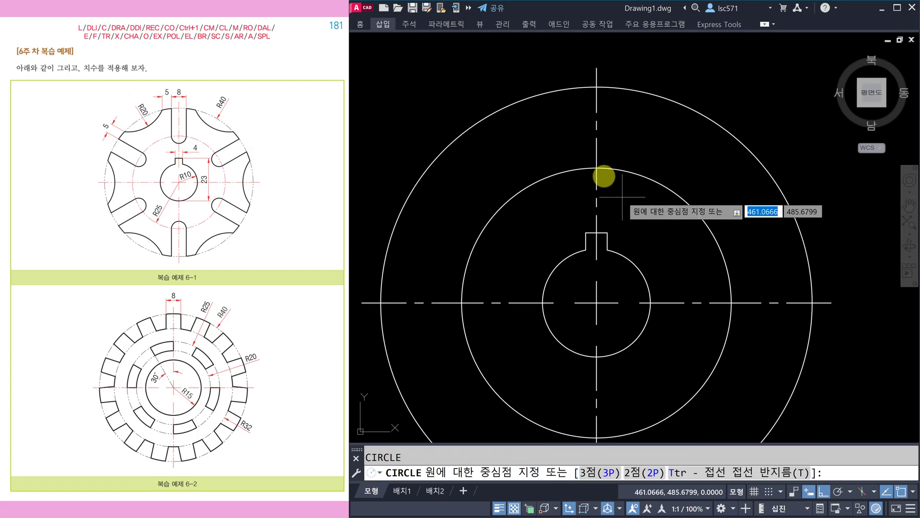
pyautogui.click(597, 168)
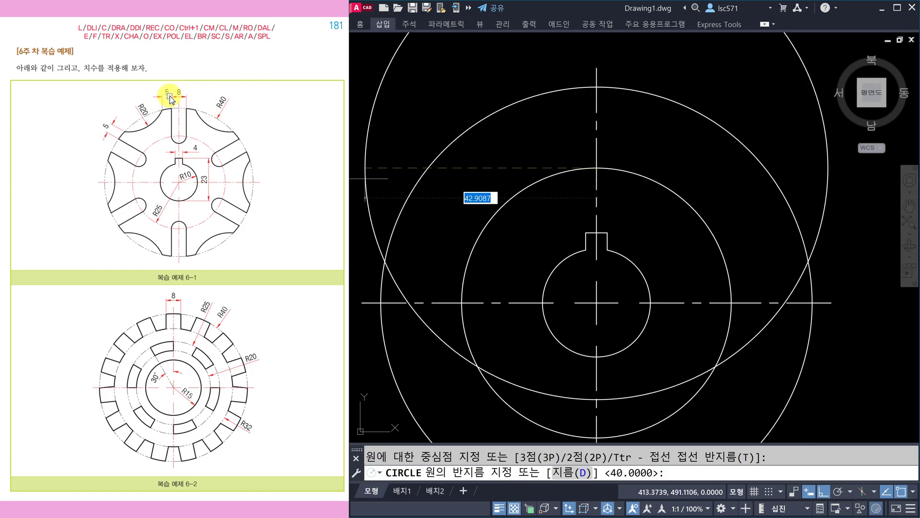
pyautogui.write('4')
pyautogui.press('Return')
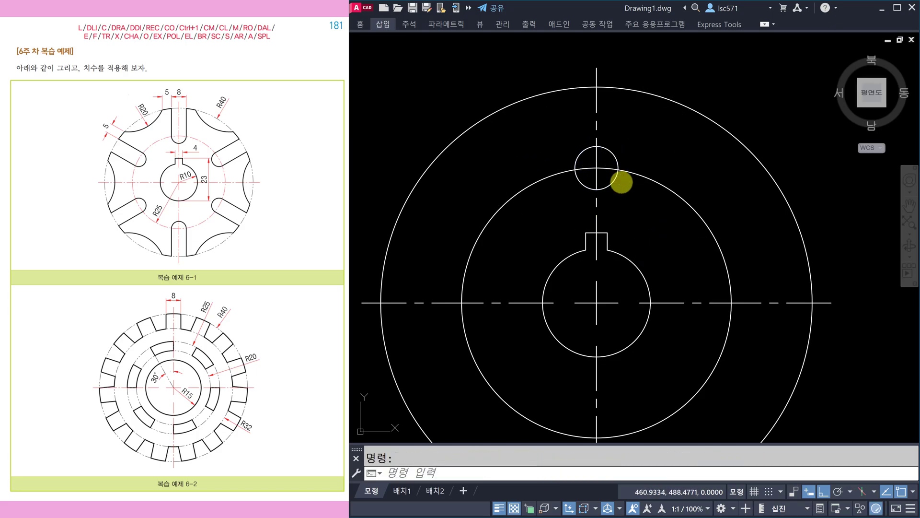
# Step: Draw a vertical line upward from the right quadrant of the radius 4 circle, ending just inside the radius 40 circle
pyautogui.write('l')
pyautogui.press('Return')
pyautogui.scroll(-1, 621, 181)
pyautogui.scroll(3, 620, 178)
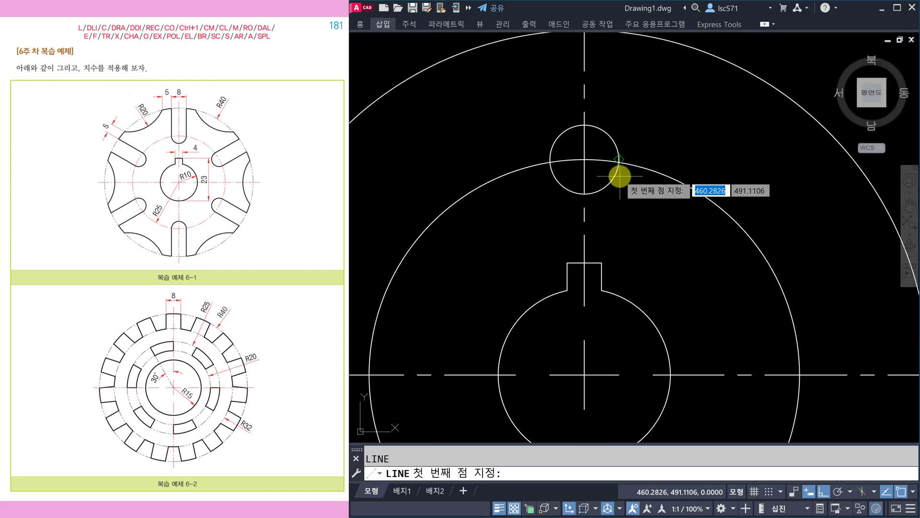
pyautogui.scroll(-1, 619, 170)
pyautogui.scroll(3, 618, 170)
pyautogui.moveTo(618, 172); pyautogui.dragTo(647, 285, button='middle')
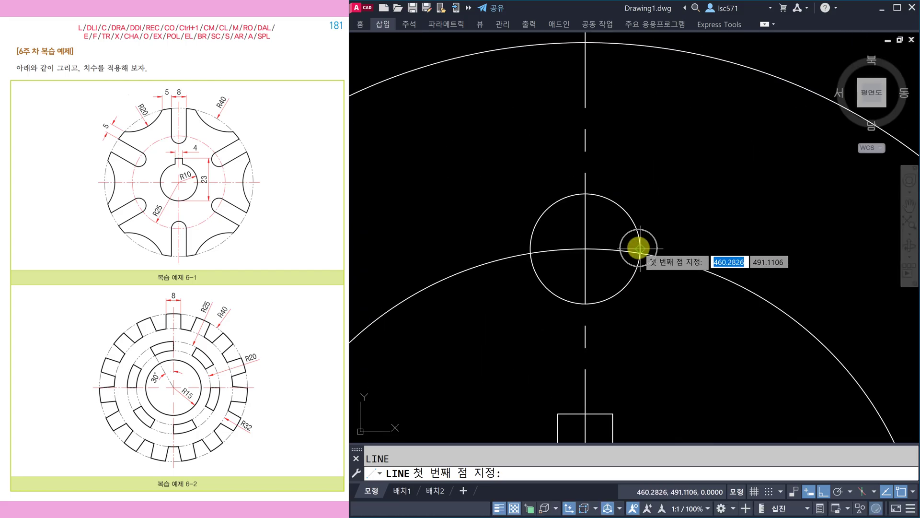
pyautogui.click(639, 248)
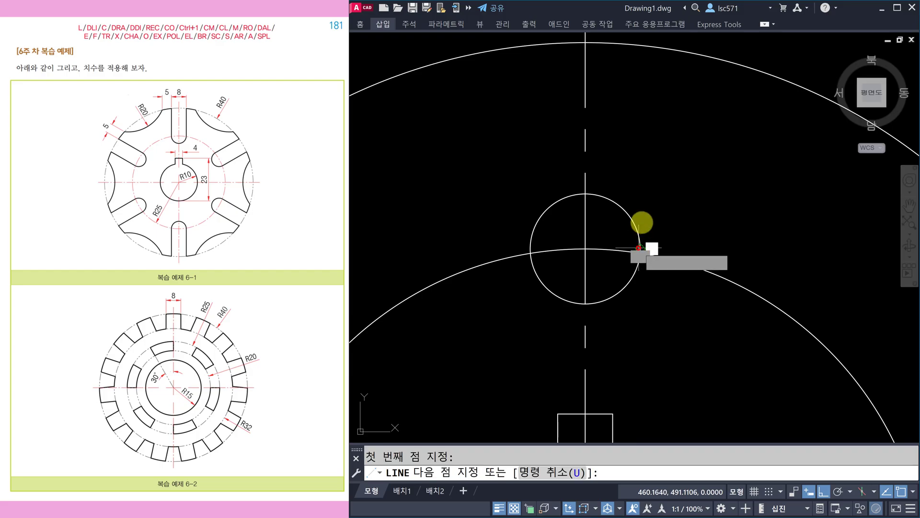
pyautogui.click(627, 67)
pyautogui.press('Return')
# Step: Draw a matching vertical line upward from the left quadrant of the radius 4 circle
pyautogui.press('Return')
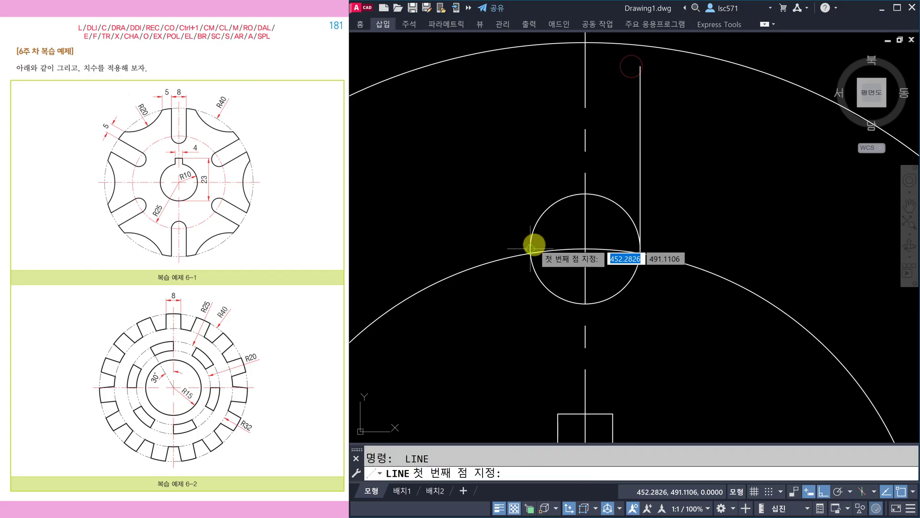
pyautogui.scroll(2, 532, 247)
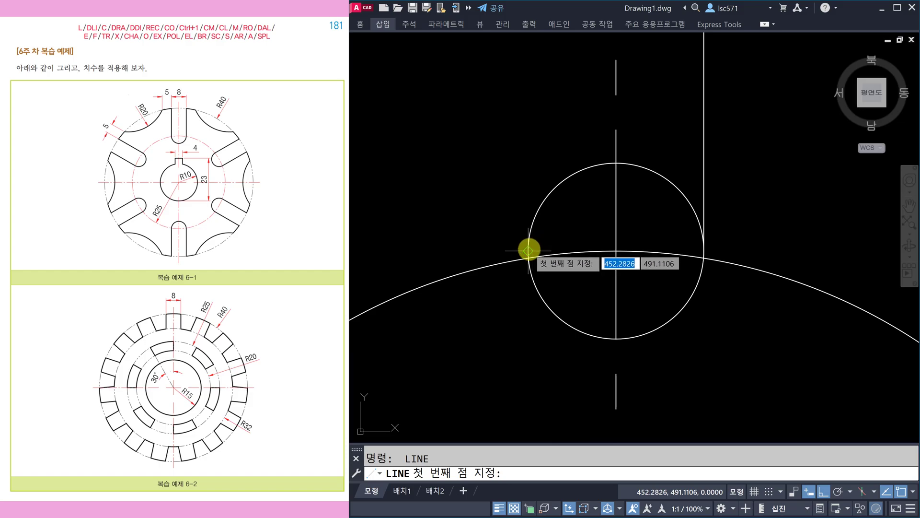
pyautogui.click(529, 250)
pyautogui.scroll(-3, 533, 201)
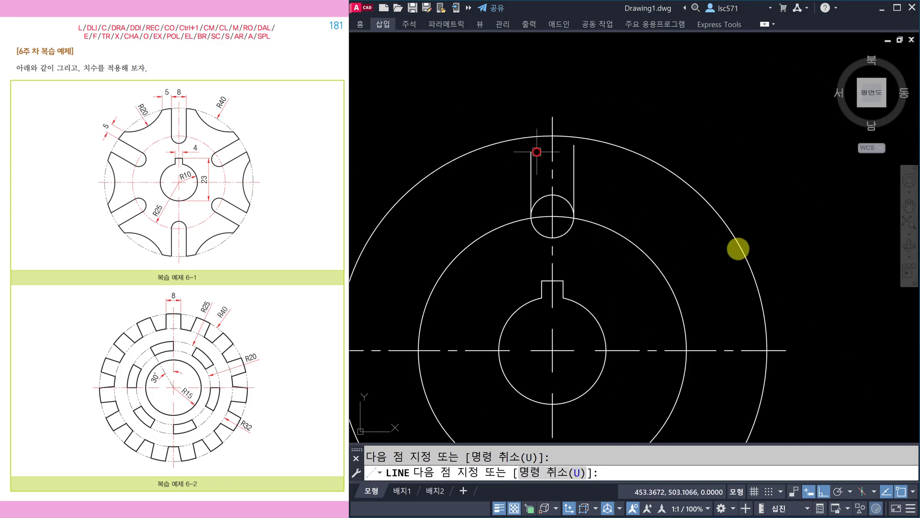
pyautogui.press('Escape')
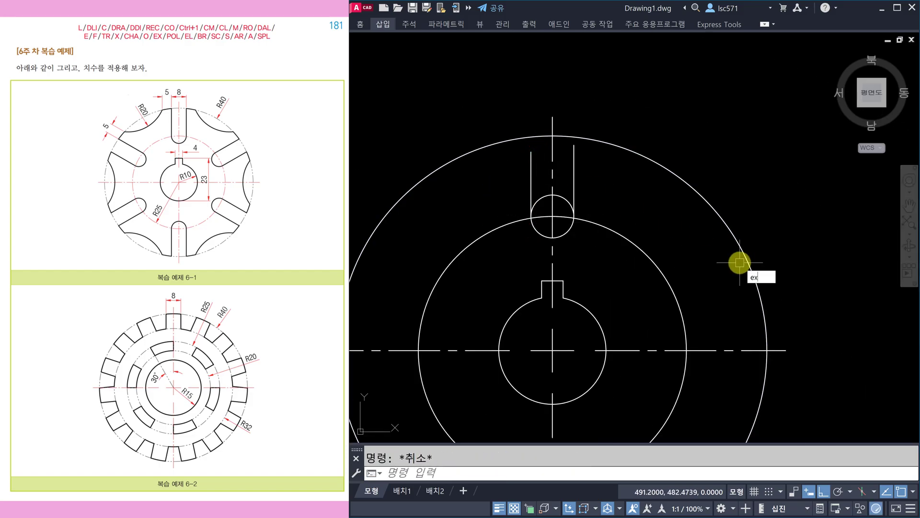
# Step: Extend both vertical slot lines up to the radius 40 circle
pyautogui.write('ex')
pyautogui.press('Return')
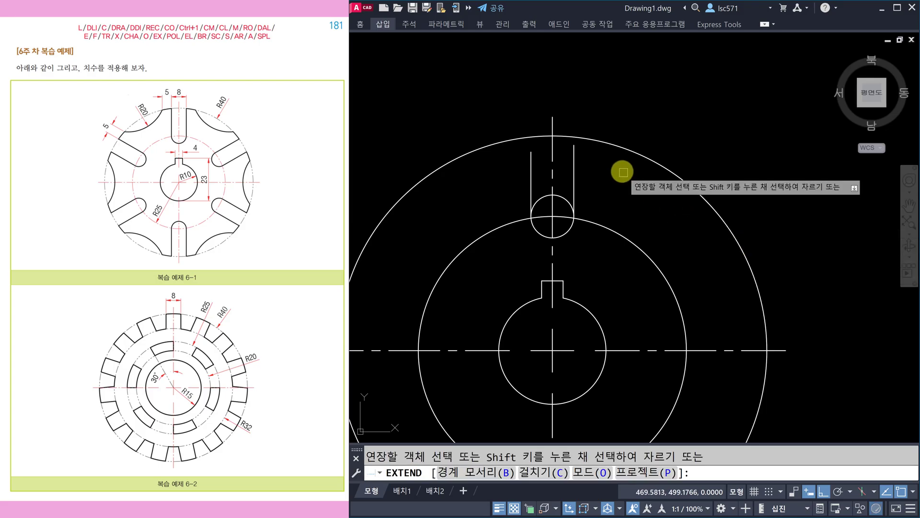
pyautogui.click(570, 151)
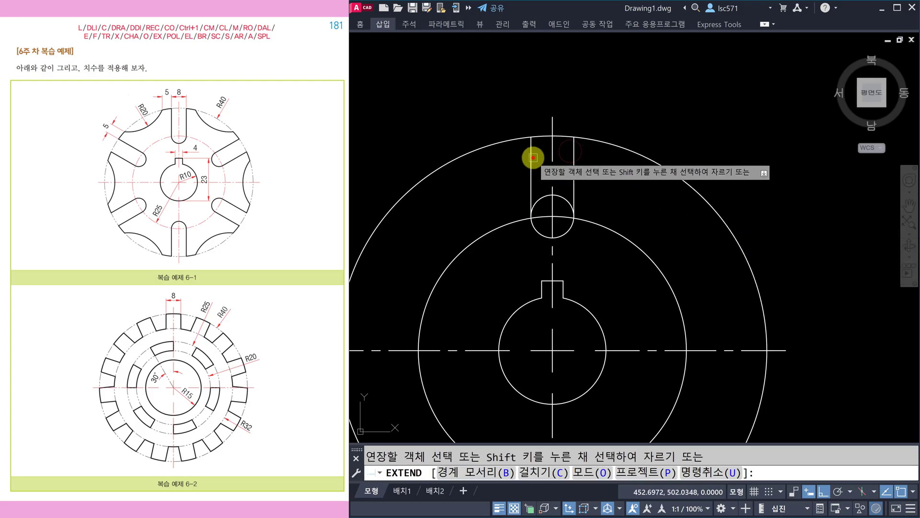
pyautogui.click(532, 135)
pyautogui.press('Escape')
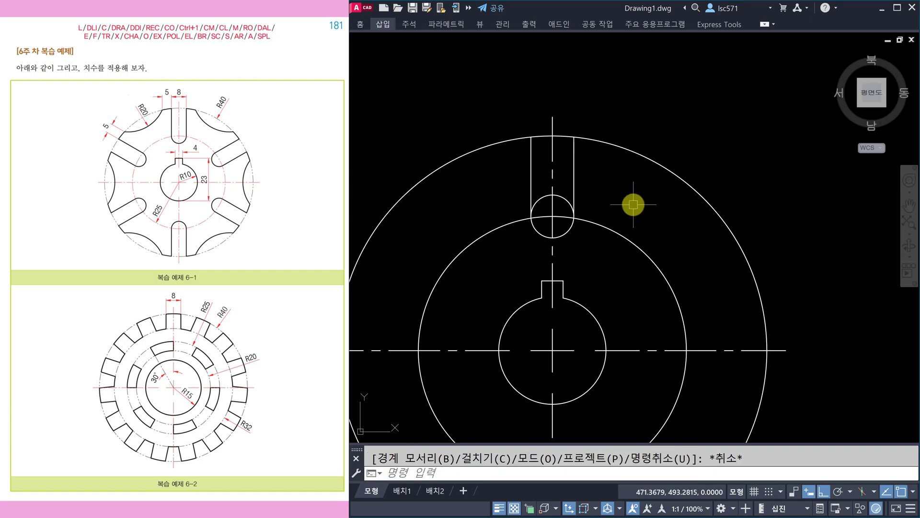
# Step: Trim away the upper half of the radius 4 circle, using the two vertical slot lines as cutting edges
pyautogui.write('tr')
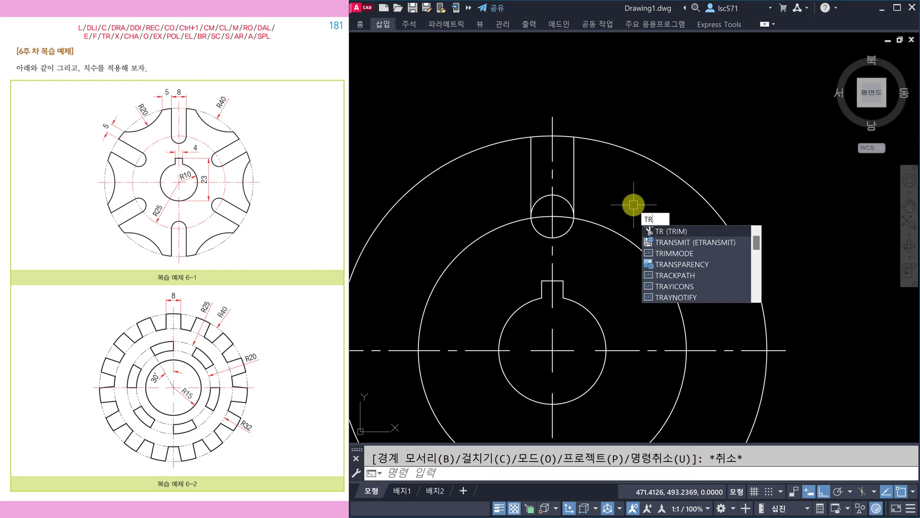
pyautogui.press('Return')
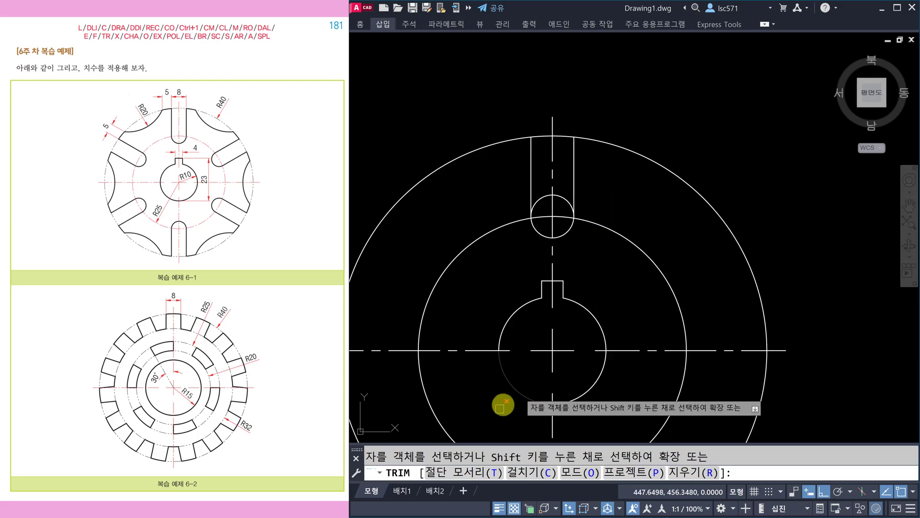
pyautogui.click(465, 473)
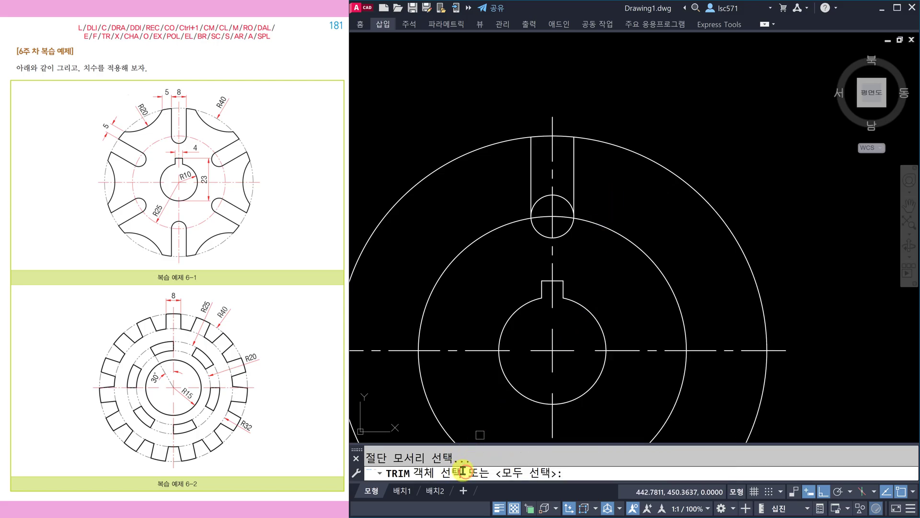
pyautogui.click(531, 191)
pyautogui.click(575, 178)
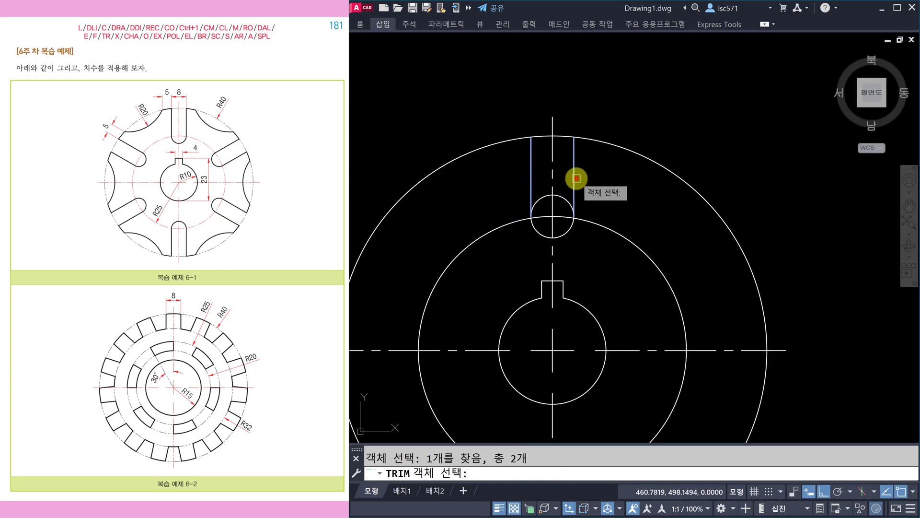
pyautogui.press('Return')
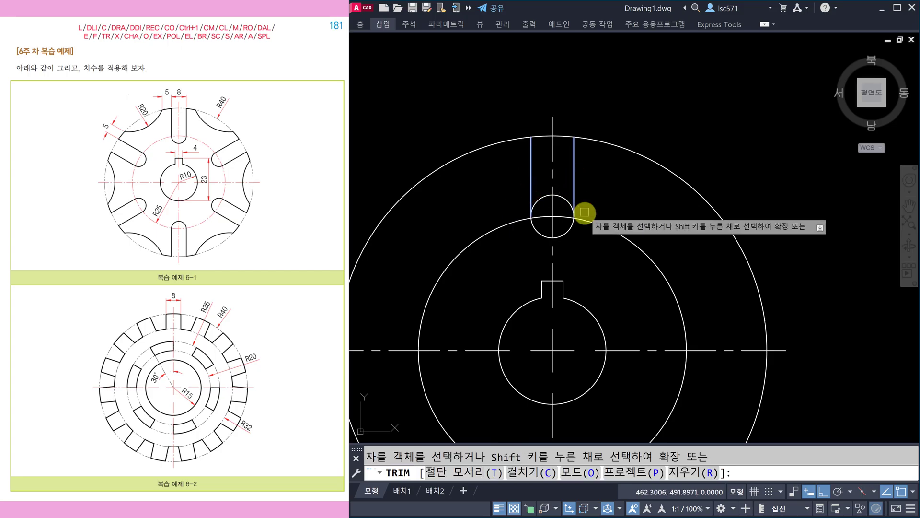
pyautogui.click(564, 200)
pyautogui.scroll(5, 561, 249)
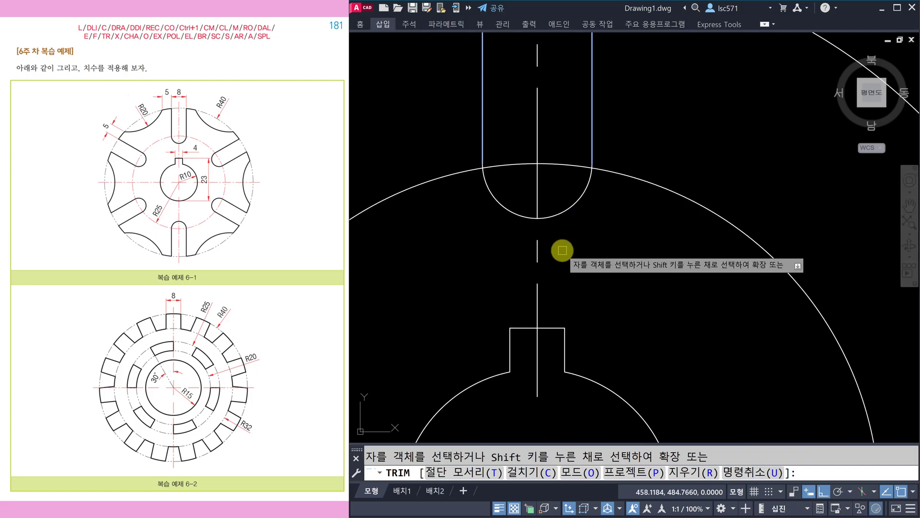
pyautogui.scroll(-5, 563, 249)
pyautogui.press('Escape')
# Step: Create a polar array of the slot's two lines and bottom arc around the center of the concentric circles
pyautogui.moveTo(594, 259); pyautogui.dragTo(586, 221, button='middle')
pyautogui.scroll(-2, 595, 214)
pyautogui.moveTo(596, 270); pyautogui.dragTo(601, 256, button='middle')
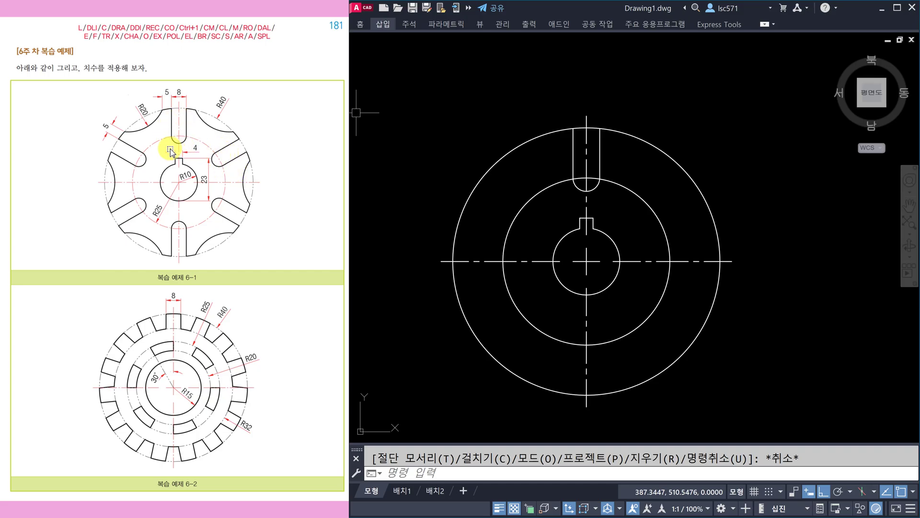
pyautogui.press('Escape')
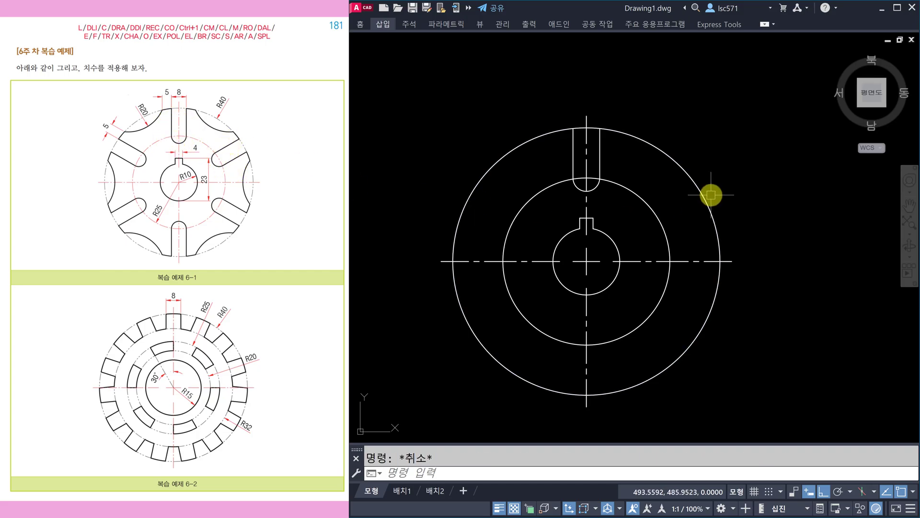
pyautogui.write('ar')
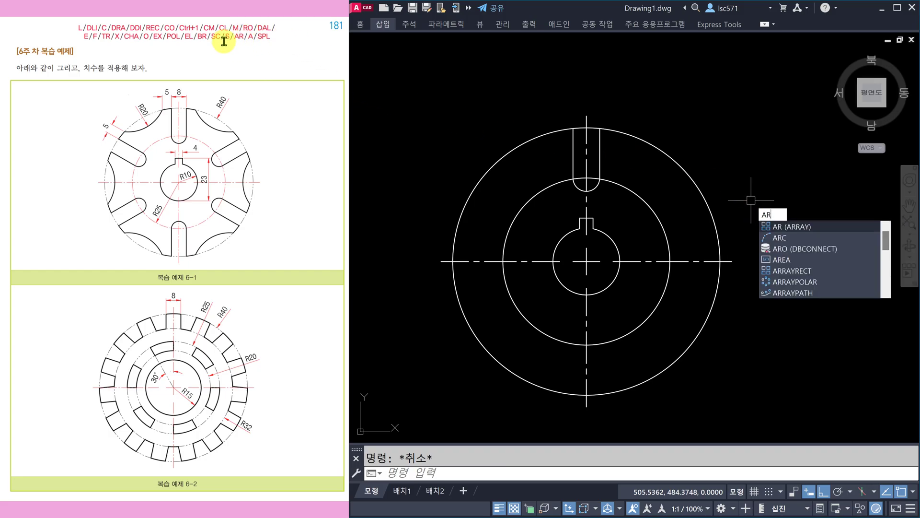
pyautogui.press('Return')
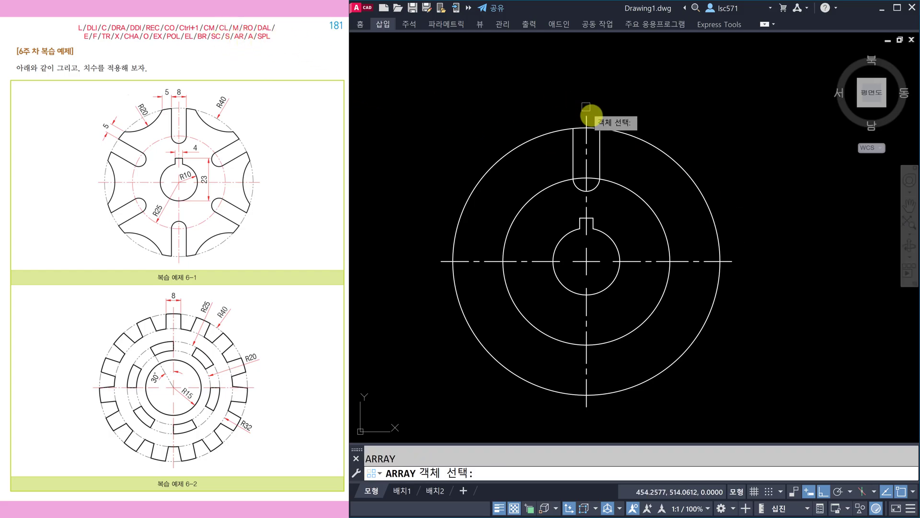
pyautogui.click(561, 107)
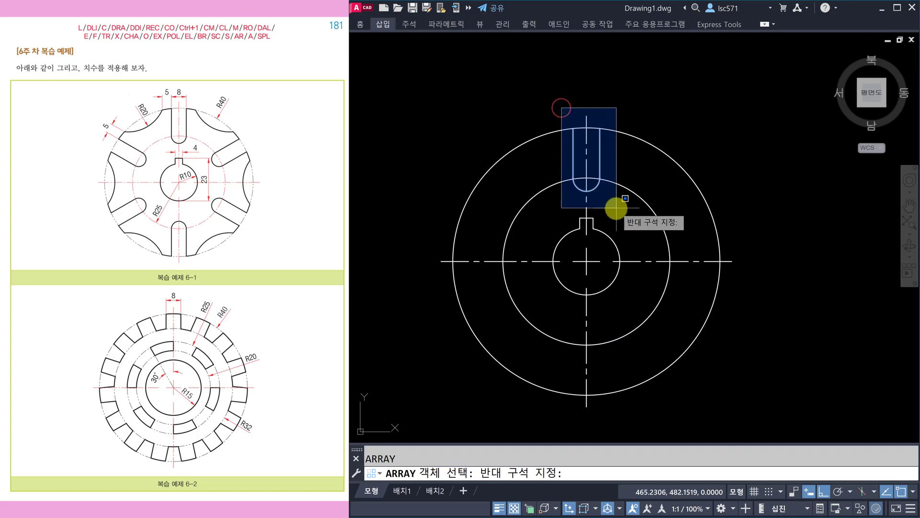
pyautogui.click(616, 209)
pyautogui.click(550, 104)
pyautogui.click(629, 208)
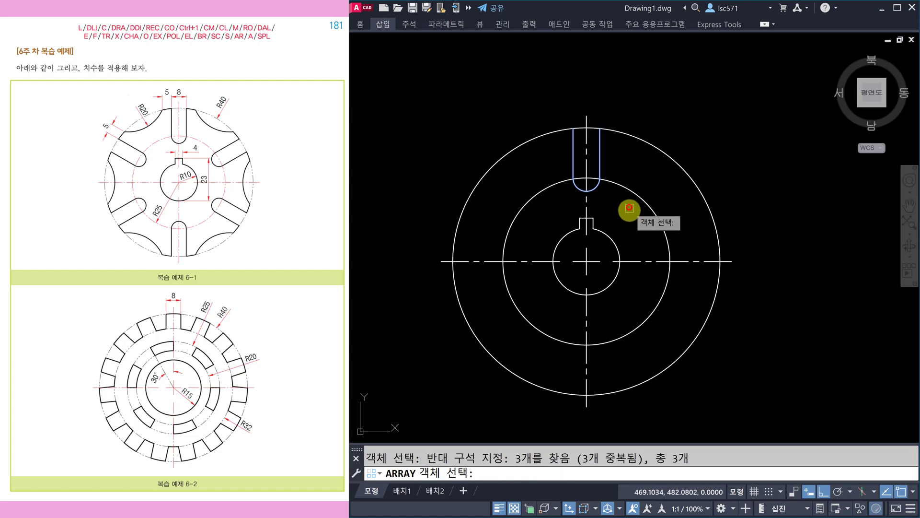
pyautogui.click(517, 81)
pyautogui.click(616, 206)
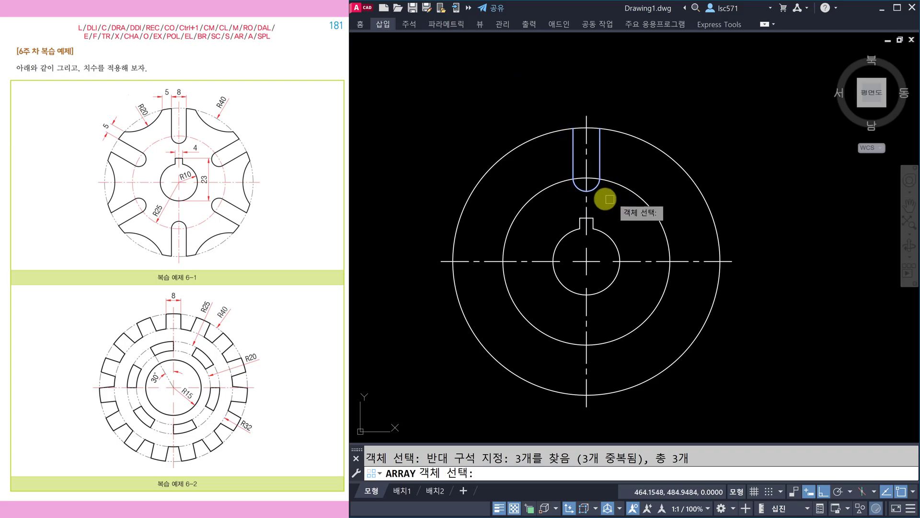
pyautogui.press('Return')
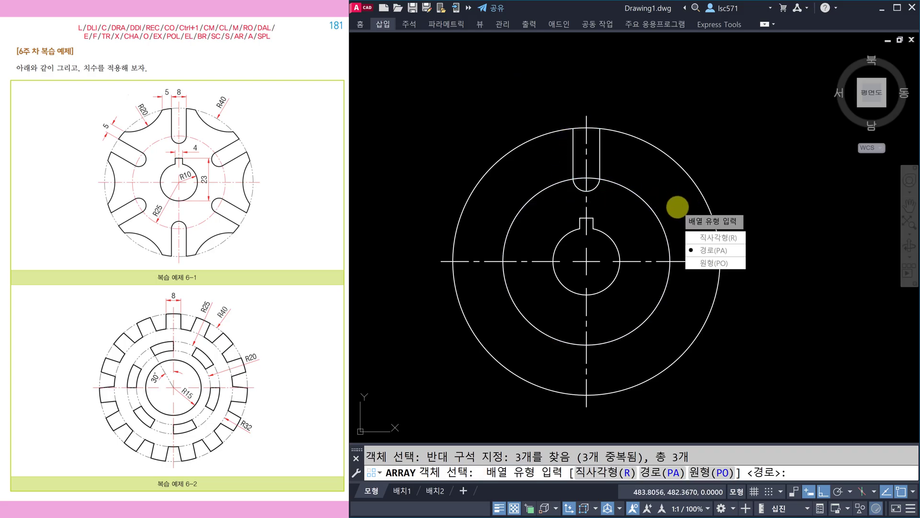
pyautogui.click(711, 263)
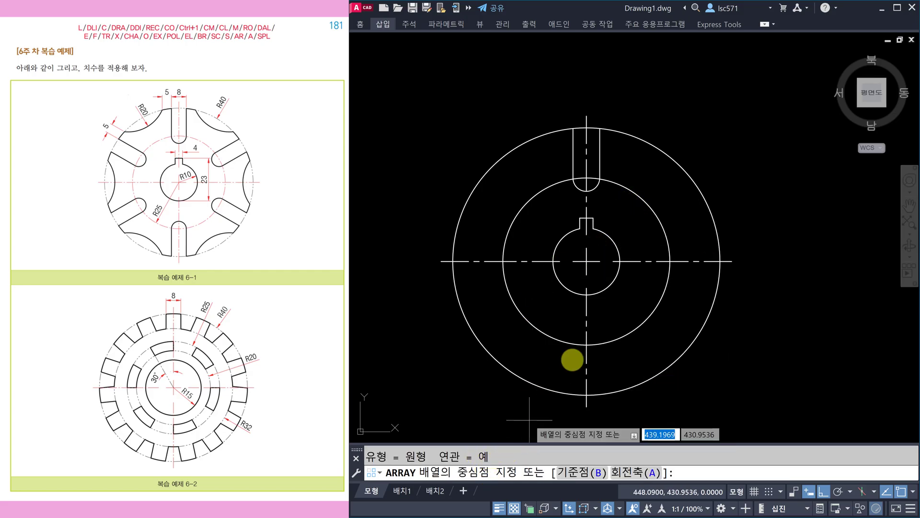
pyautogui.click(586, 261)
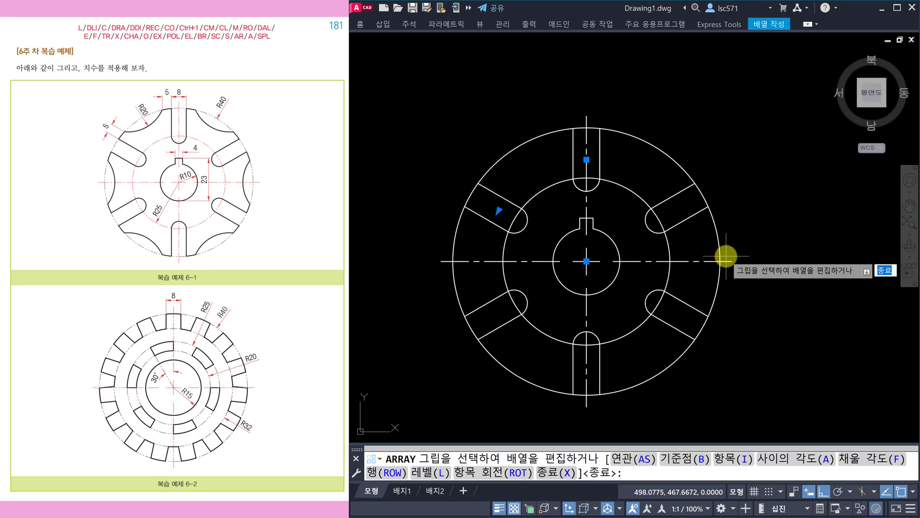
# Step: Set the polar array of slots to 8 items and finish the array
pyautogui.click(736, 462)
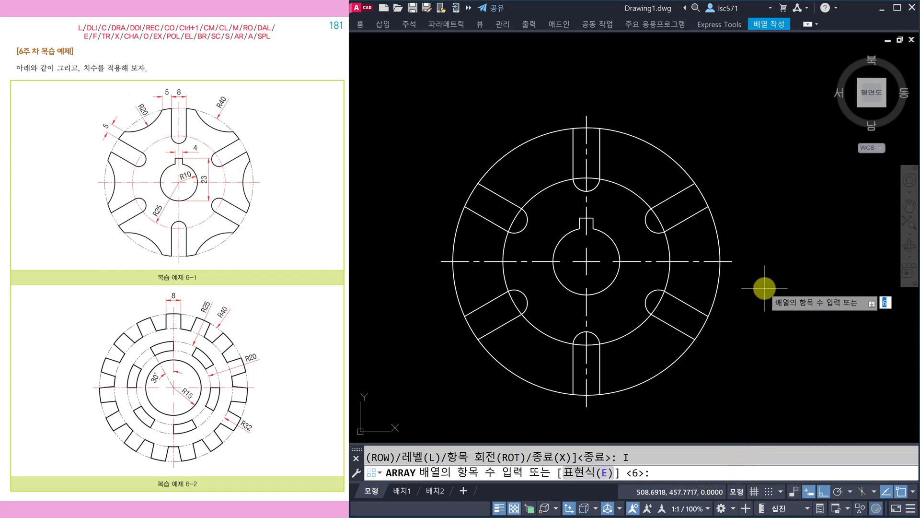
pyautogui.write('8')
pyautogui.press('Return')
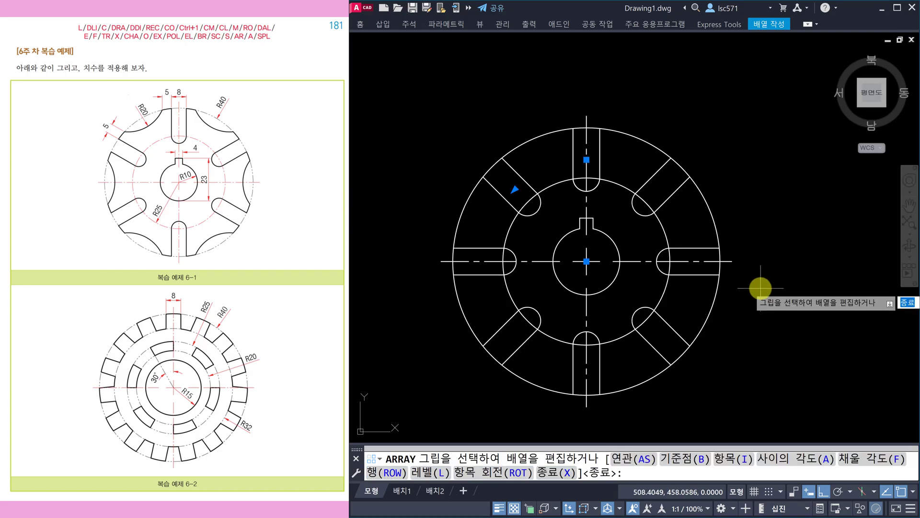
pyautogui.press('Escape')
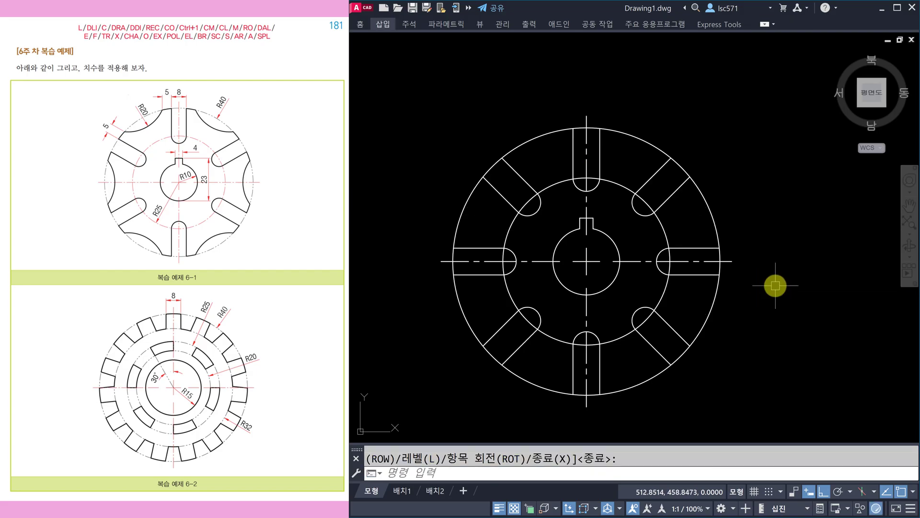
# Step: Explode the slot array into individual lines and arcs
pyautogui.click(523, 178)
pyautogui.press('Escape')
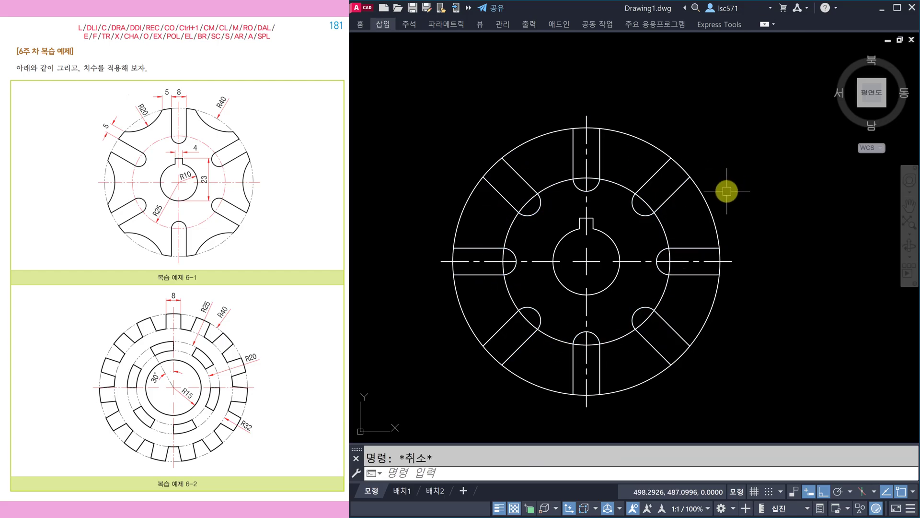
pyautogui.write('x')
pyautogui.press('Return')
pyautogui.click(526, 183)
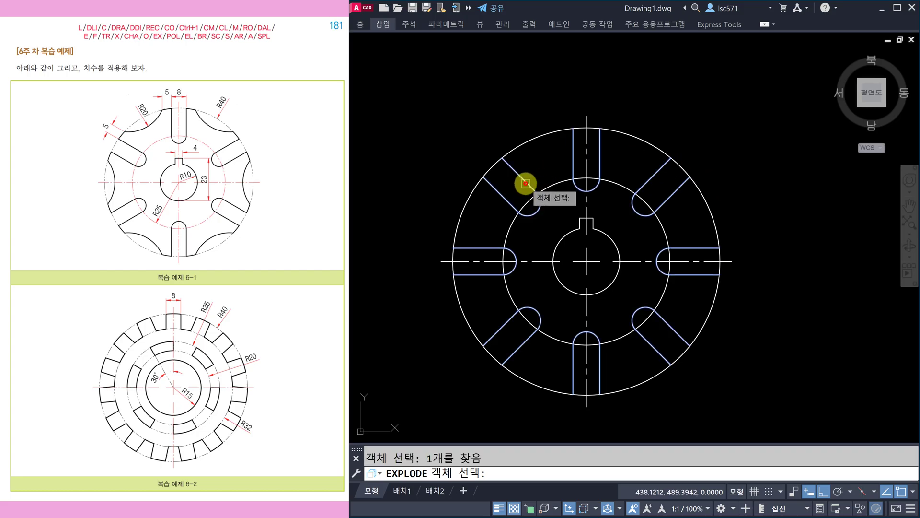
pyautogui.press('Return')
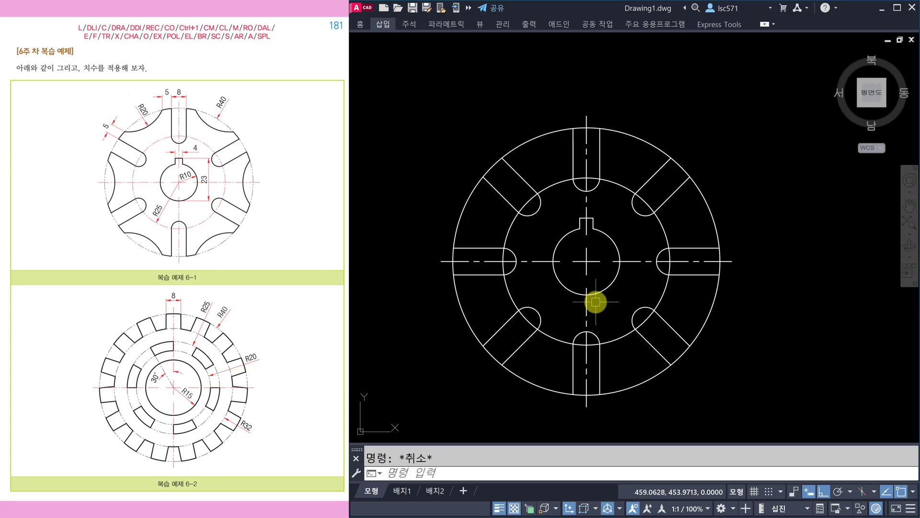
# Step: Trim the outer circle across the mouths of the upper-left, lower-left, bottom and lower-right slots
pyautogui.write('tr')
pyautogui.press('Return')
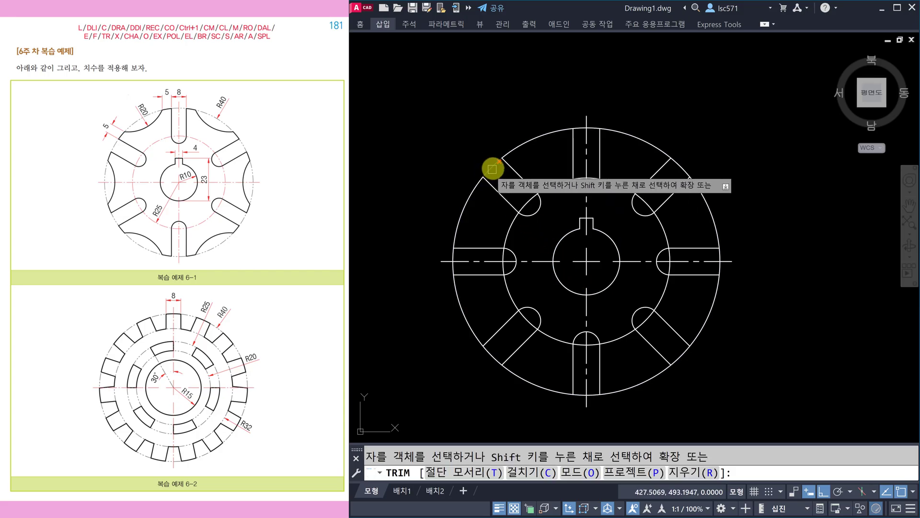
pyautogui.click(493, 169)
pyautogui.click(490, 354)
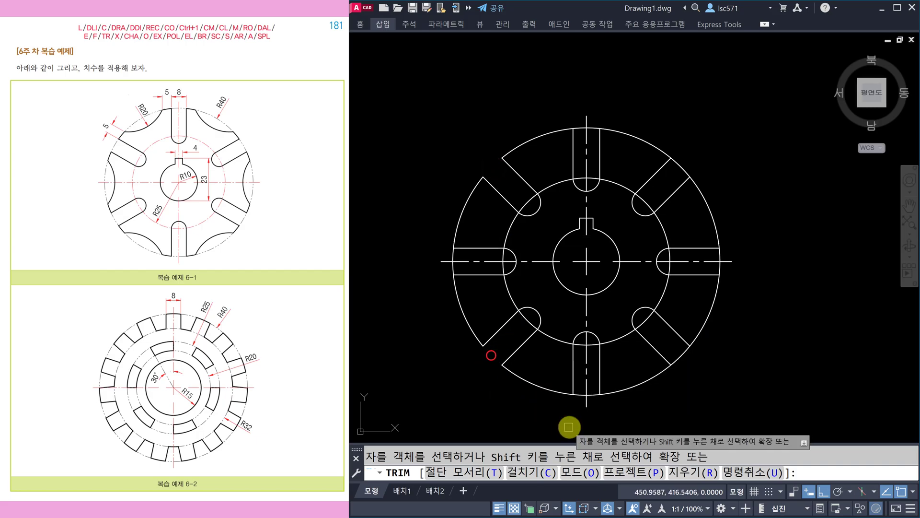
pyautogui.scroll(4, 572, 398)
pyautogui.click(588, 374)
pyautogui.click(629, 371)
pyautogui.scroll(-4, 637, 352)
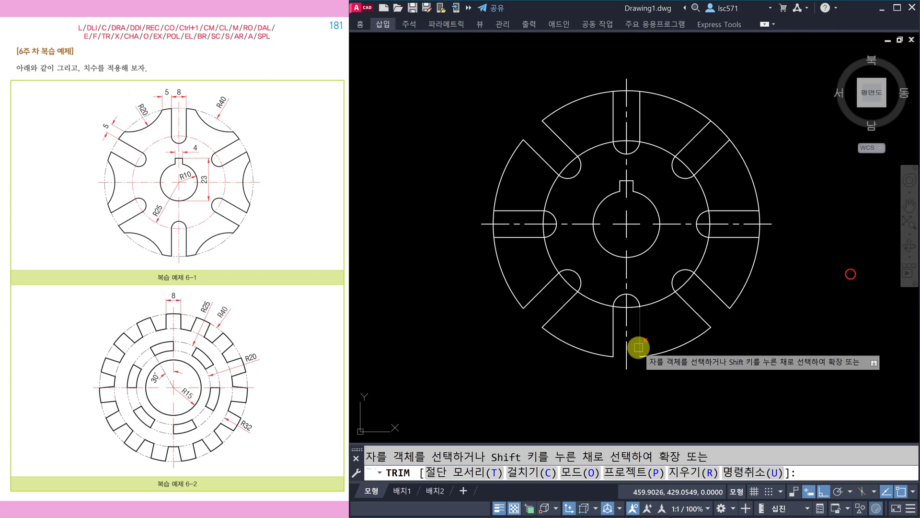
# Step: Trim the outer circle across the mouths of the right, upper-right, top and left slots
pyautogui.scroll(2, 761, 227)
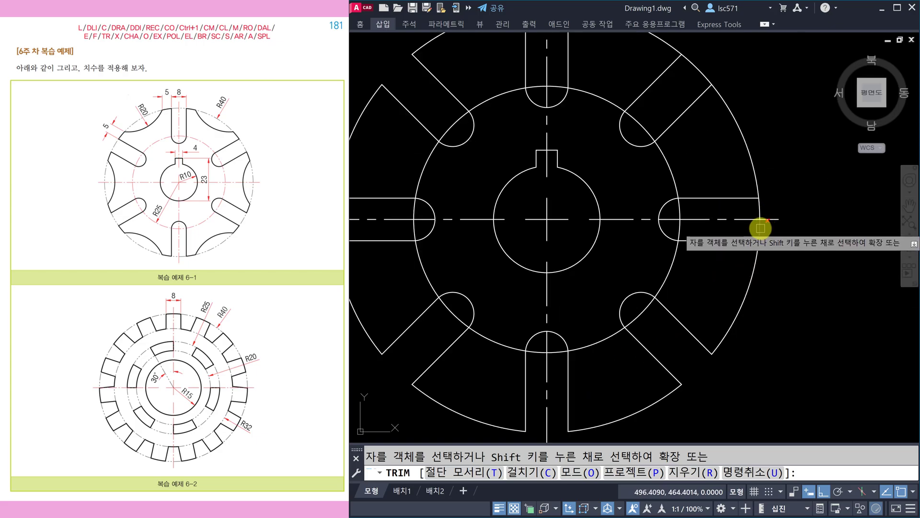
pyautogui.click(761, 230)
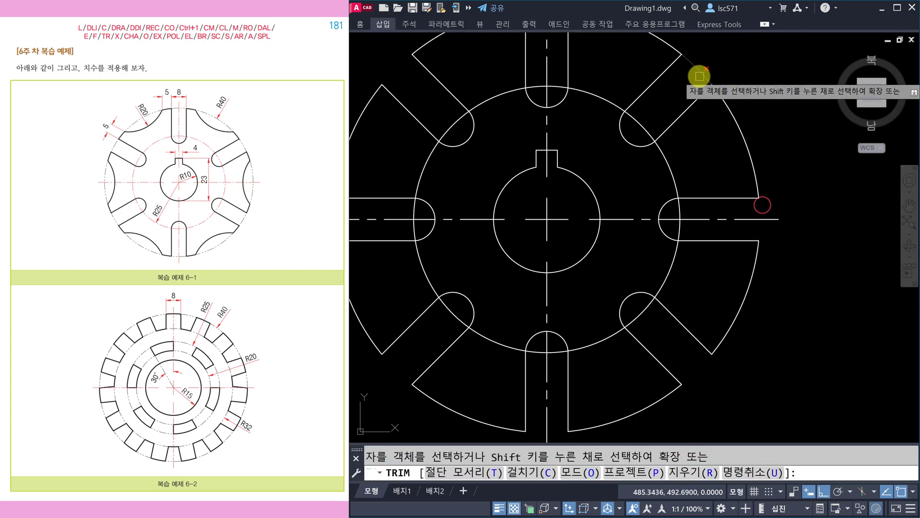
pyautogui.scroll(-2, 651, 122)
pyautogui.scroll(2, 605, 61)
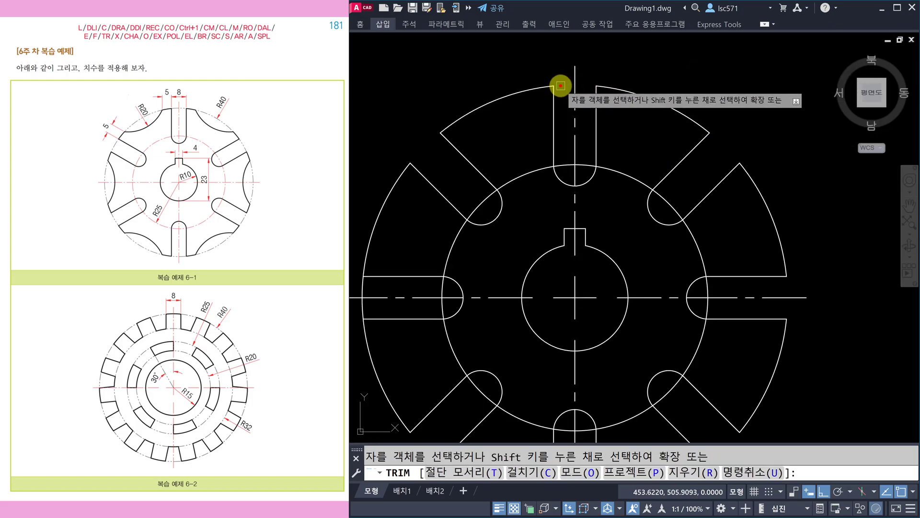
pyautogui.scroll(-2, 561, 232)
pyautogui.moveTo(560, 232); pyautogui.dragTo(577, 253, button='middle')
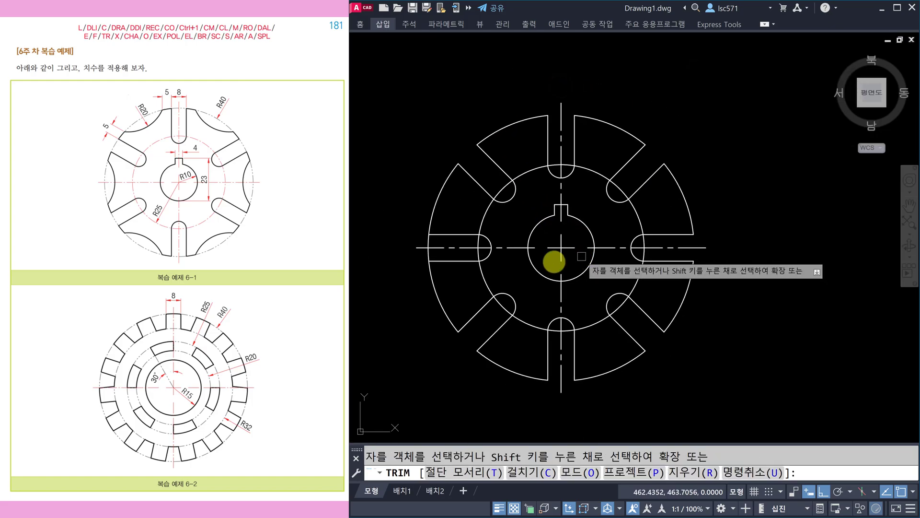
pyautogui.scroll(2, 417, 241)
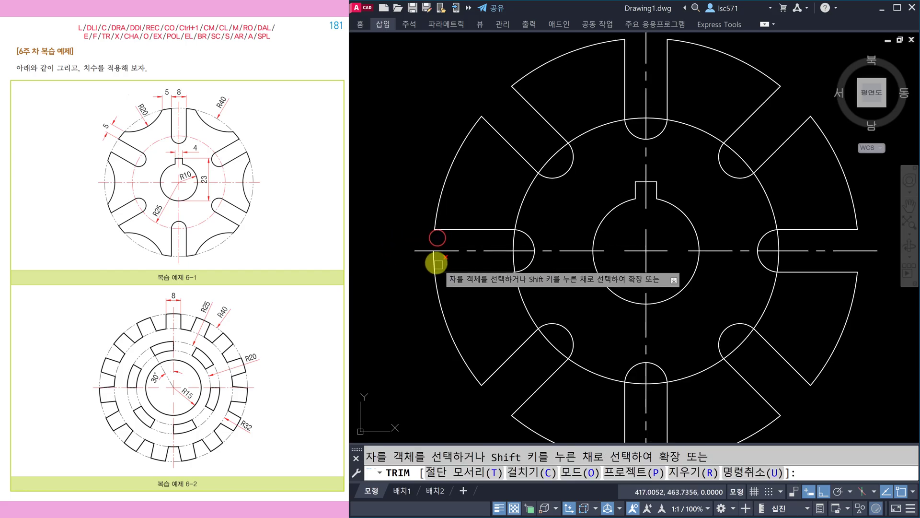
pyautogui.press('Escape')
pyautogui.scroll(-2, 530, 291)
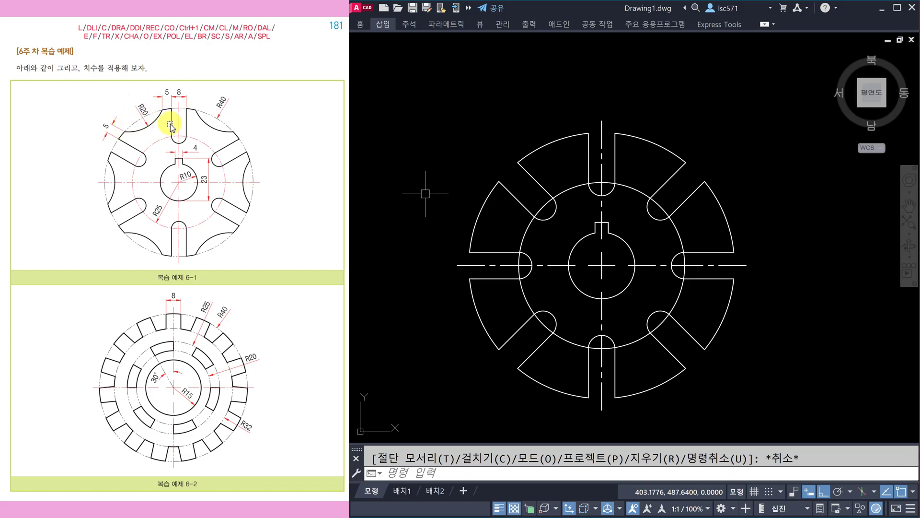
# Step: Offset the top slot's left line and the upper-left slot's upper line by 5 into the sector between them
pyautogui.scroll(2, 551, 141)
pyautogui.moveTo(684, 172); pyautogui.dragTo(700, 176, button='middle')
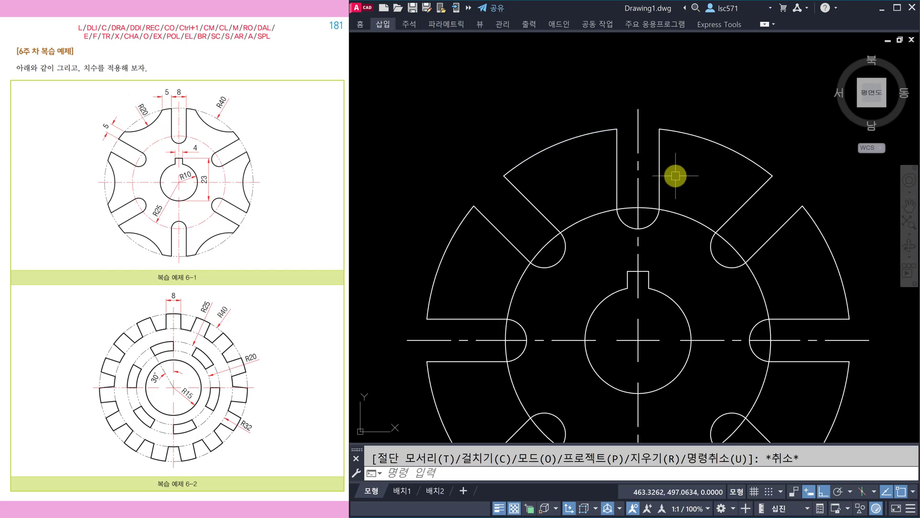
pyautogui.write('o')
pyautogui.press('Return')
pyautogui.write('5')
pyautogui.press('Return')
pyautogui.click(616, 172)
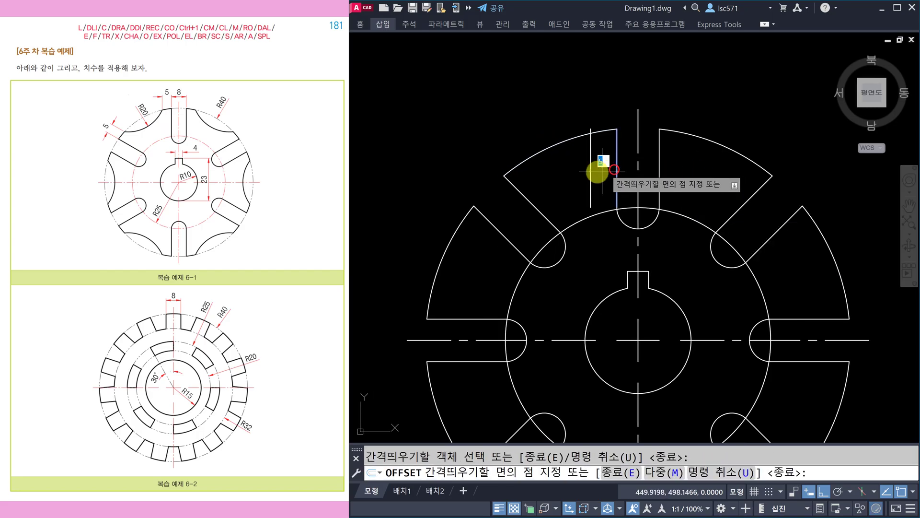
pyautogui.click(583, 179)
pyautogui.click(536, 208)
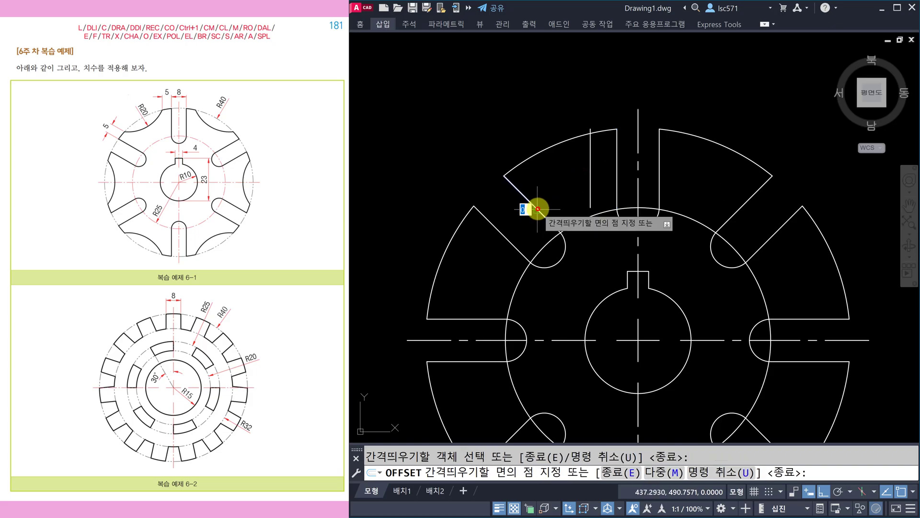
pyautogui.click(561, 191)
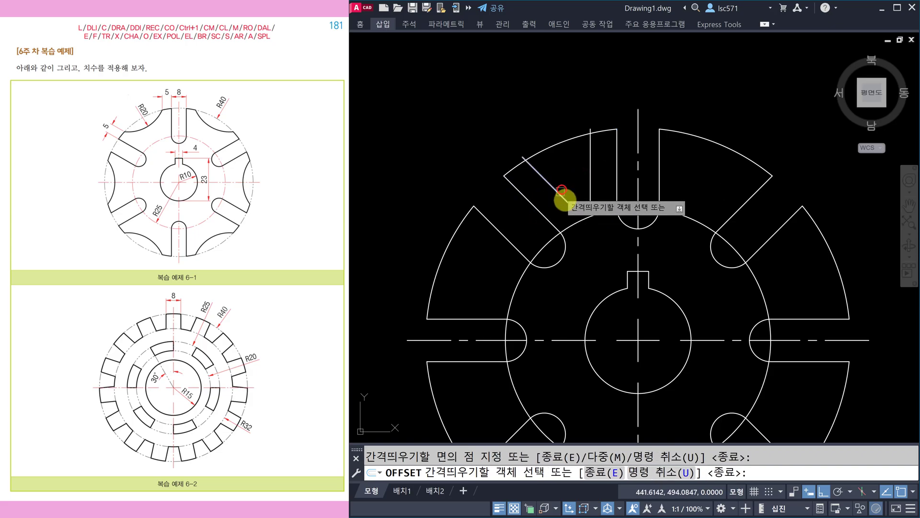
pyautogui.press('Escape')
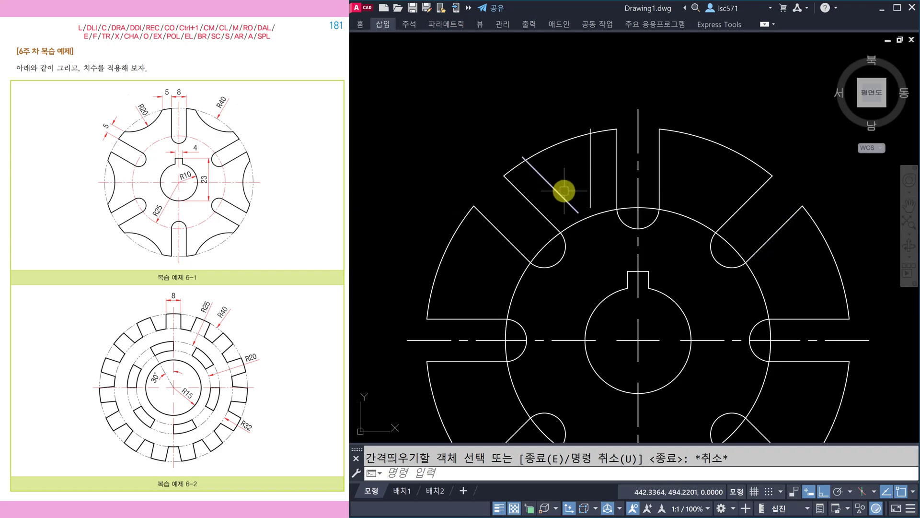
# Step: Draw a radius 20 arc curving inward between the points where the two offset lines cross the outer circle
pyautogui.scroll(-2, 564, 191)
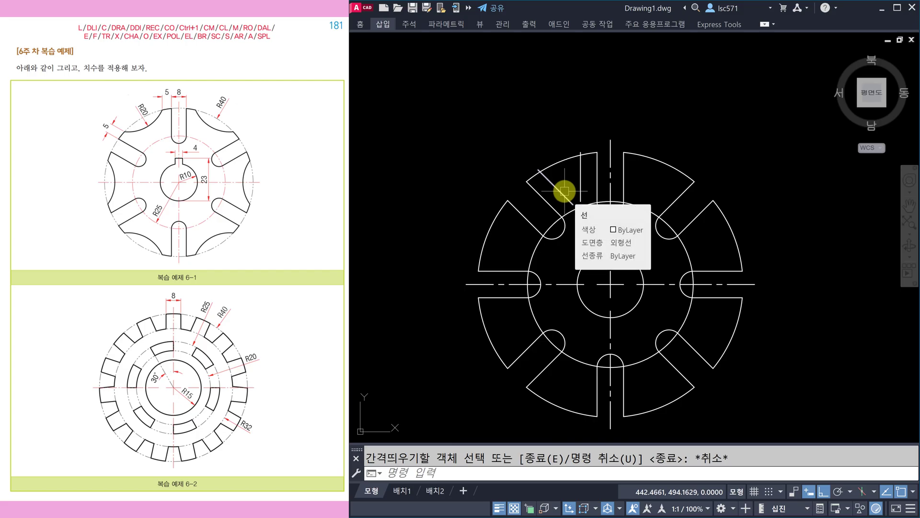
pyautogui.scroll(2, 564, 191)
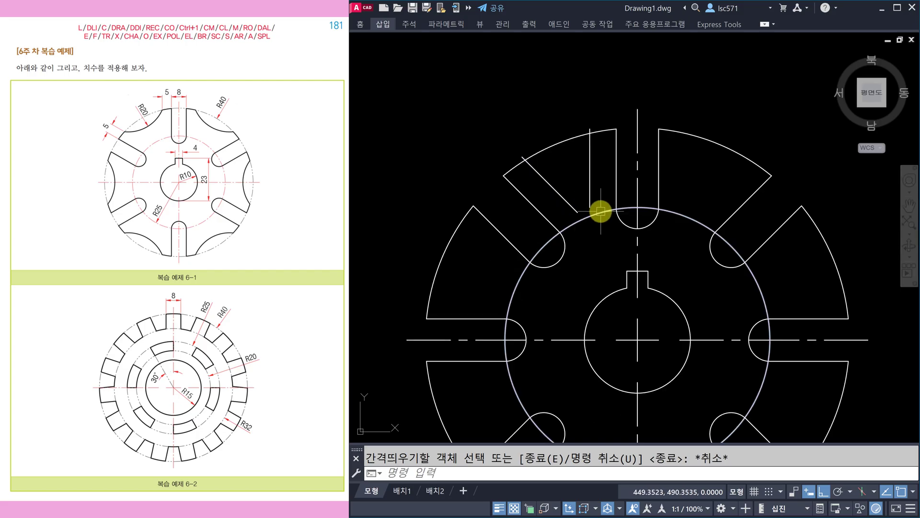
pyautogui.scroll(-2, 550, 201)
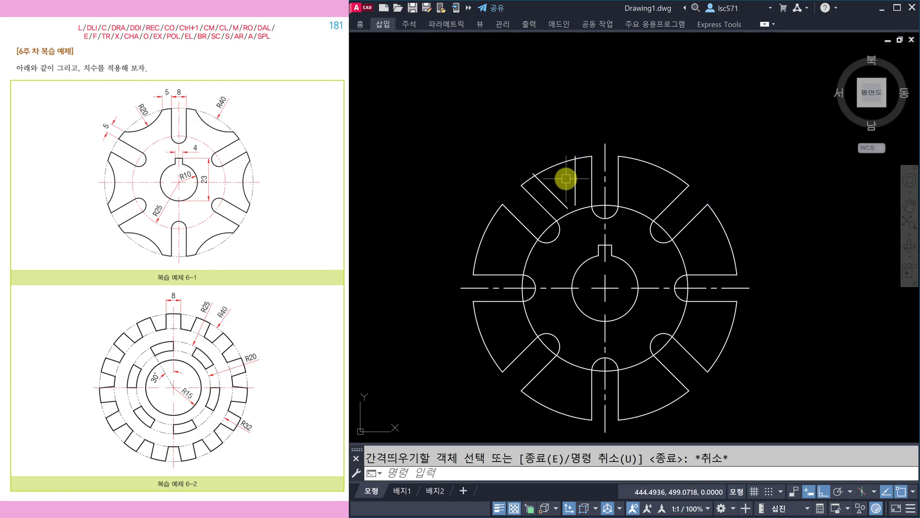
pyautogui.scroll(2, 567, 179)
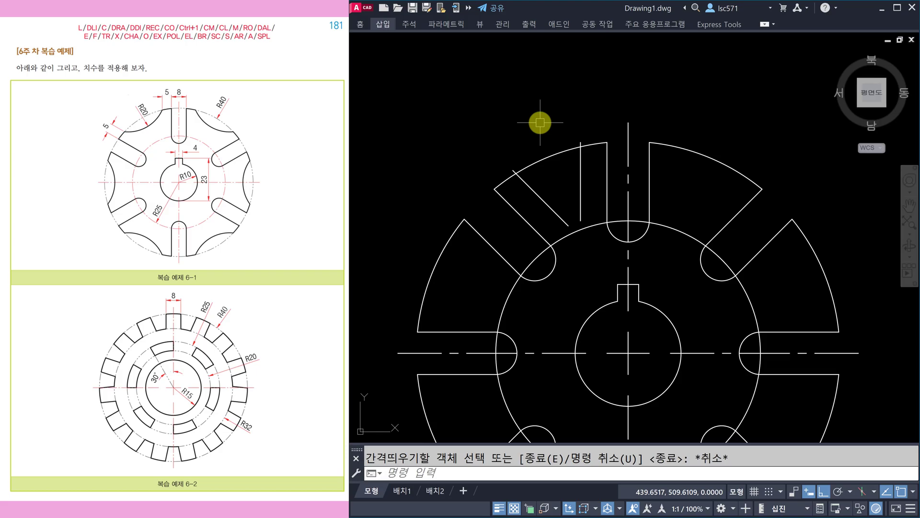
pyautogui.click(179, 118)
pyautogui.write('a')
pyautogui.press('Return')
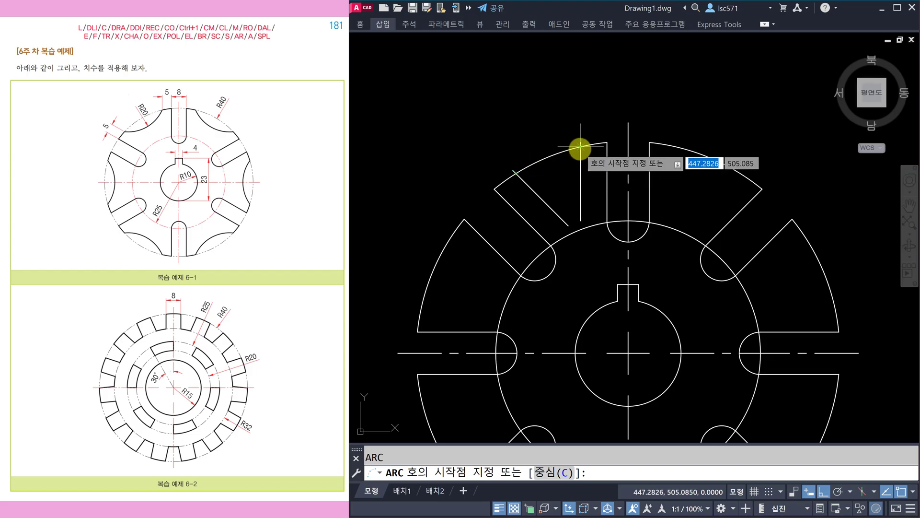
pyautogui.click(517, 173)
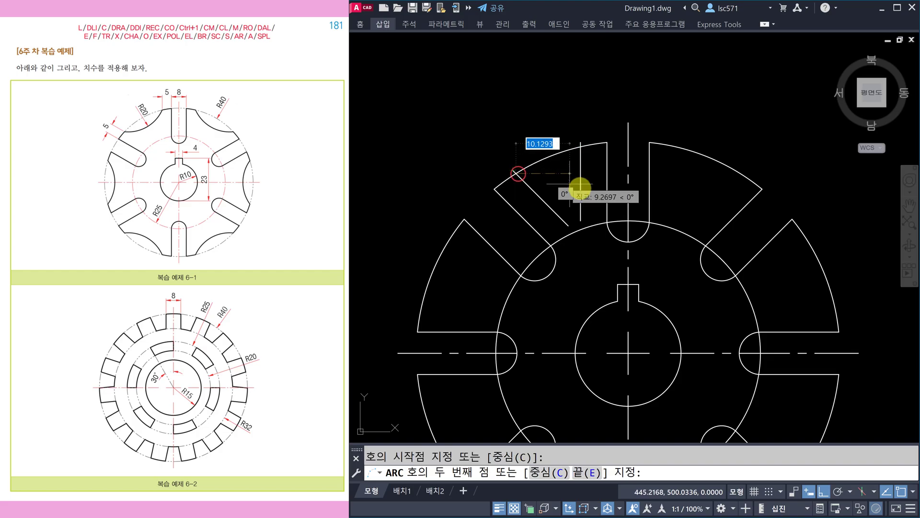
pyautogui.click(580, 473)
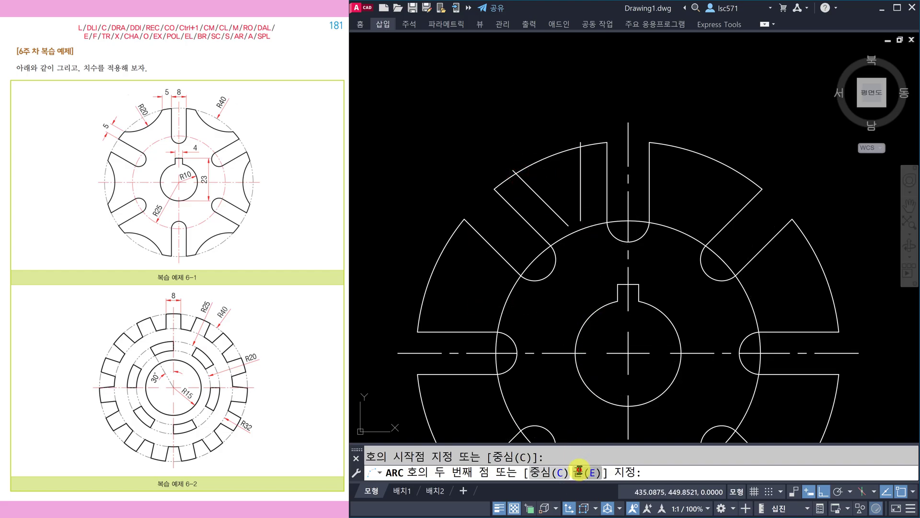
pyautogui.click(581, 150)
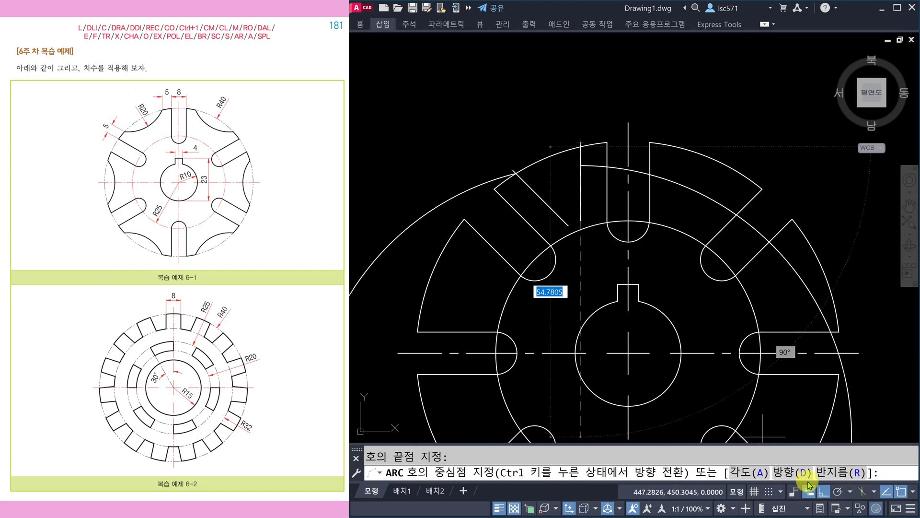
pyautogui.click(839, 473)
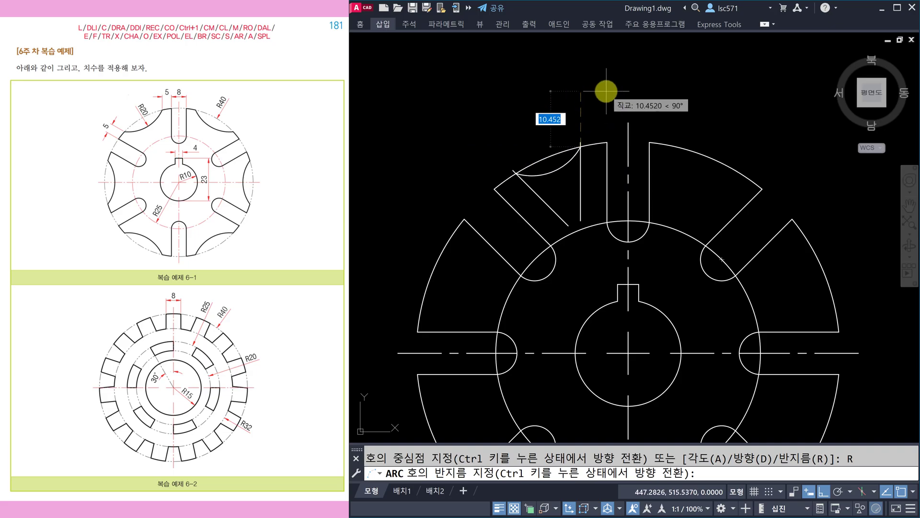
pyautogui.write('20')
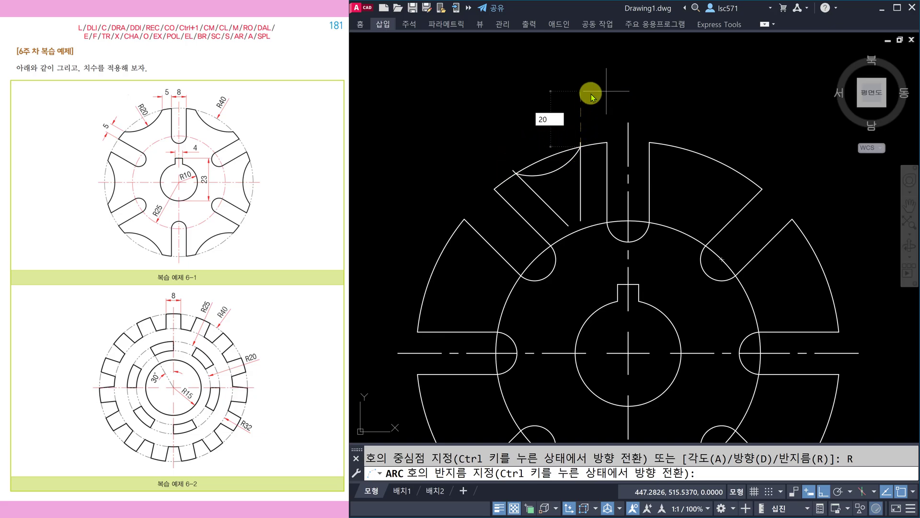
pyautogui.press('Return')
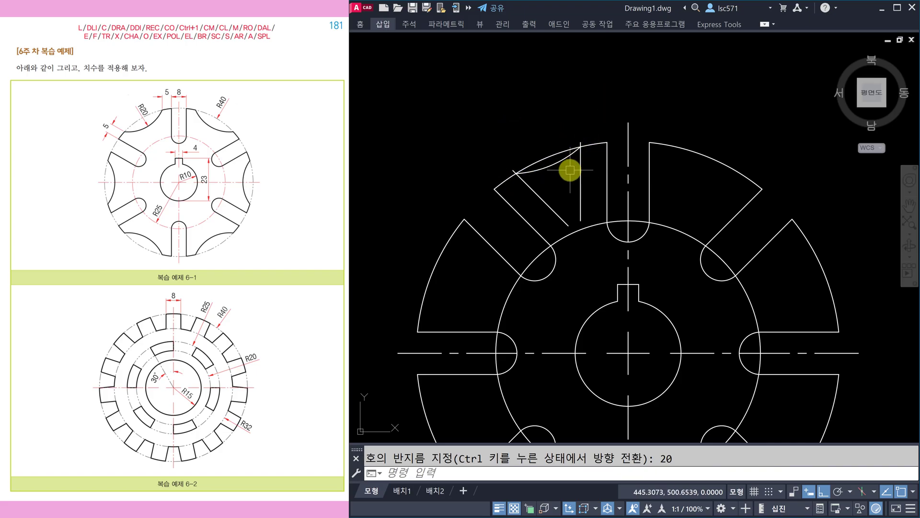
# Step: Erase the two offset construction lines in the sector between the top and upper-left slots
pyautogui.moveTo(552, 154); pyautogui.dragTo(535, 108, button='middle')
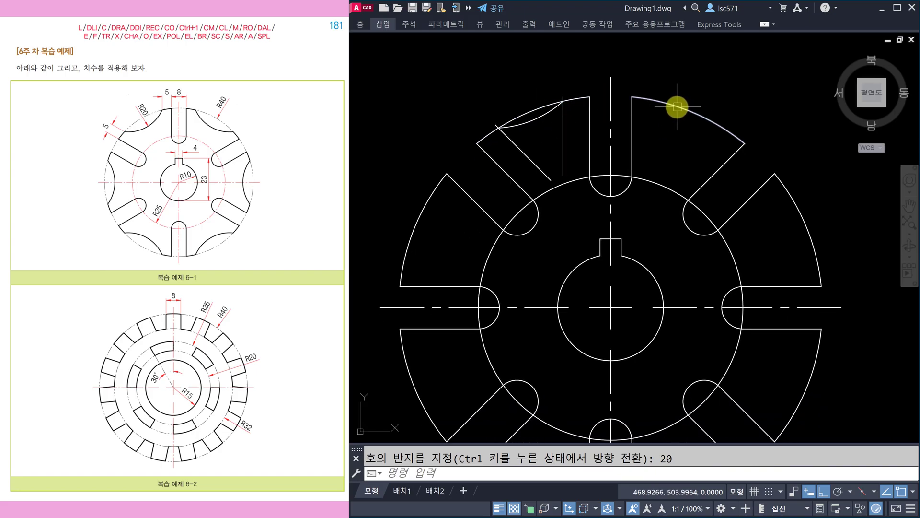
pyautogui.scroll(-2, 678, 187)
pyautogui.moveTo(661, 188); pyautogui.dragTo(647, 187, button='middle')
pyautogui.scroll(2, 588, 150)
pyautogui.write('e')
pyautogui.press('space')
pyautogui.click(595, 153)
pyautogui.press('space')
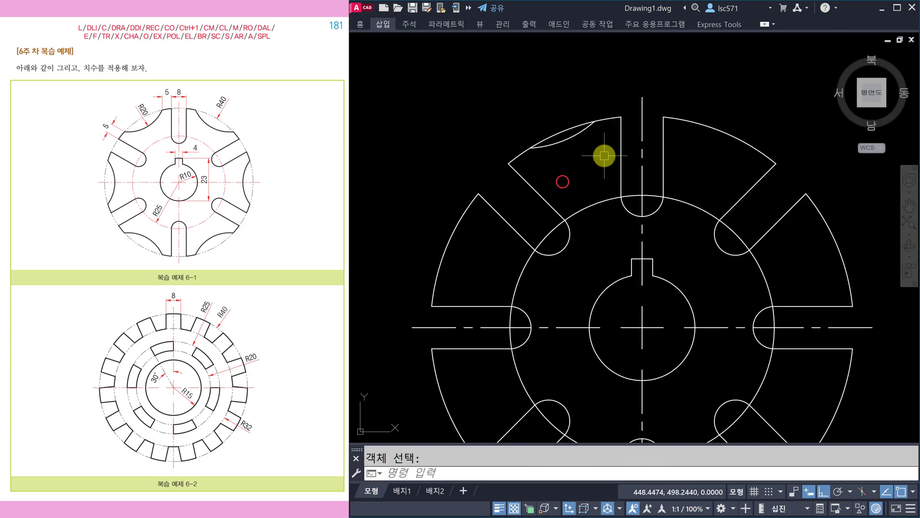
# Step: Trim away the piece of the outer circle spanning the radius 20 arc
pyautogui.write('tr')
pyautogui.press('space')
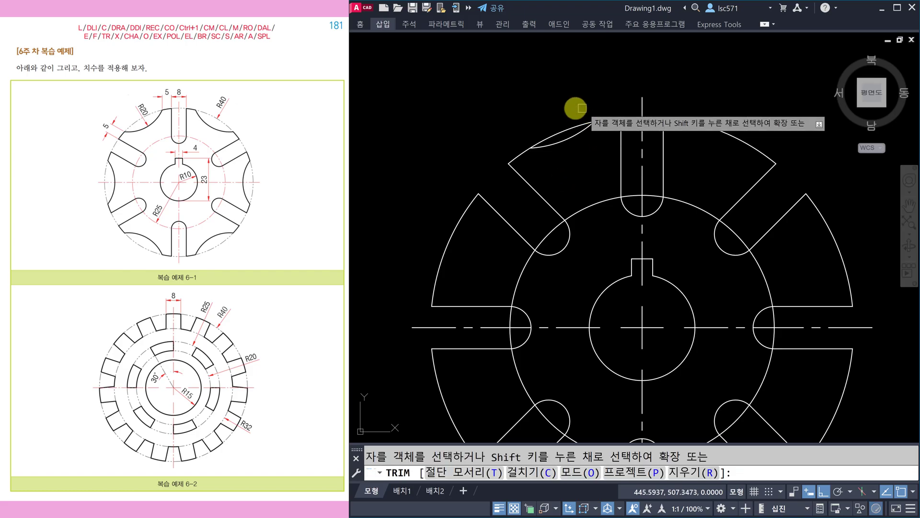
pyautogui.click(557, 134)
pyautogui.press('Escape')
pyautogui.scroll(-2, 577, 152)
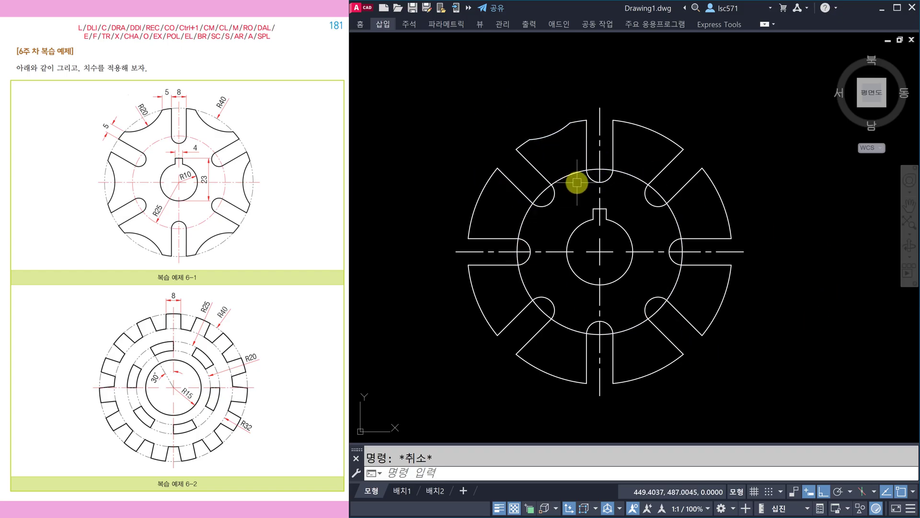
# Step: Create a polar array of the radius 20 arc around the wheel's center with 8 items
pyautogui.press('Return')
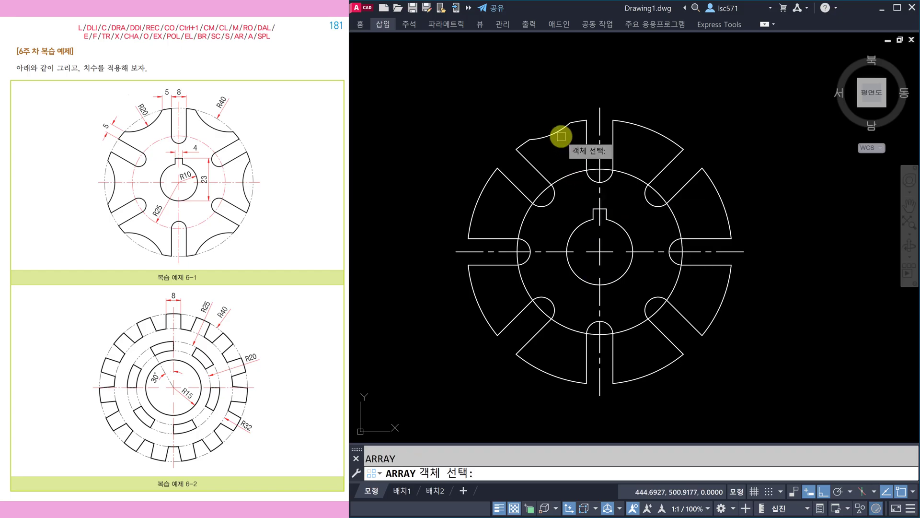
pyautogui.click(555, 134)
pyautogui.press('Return')
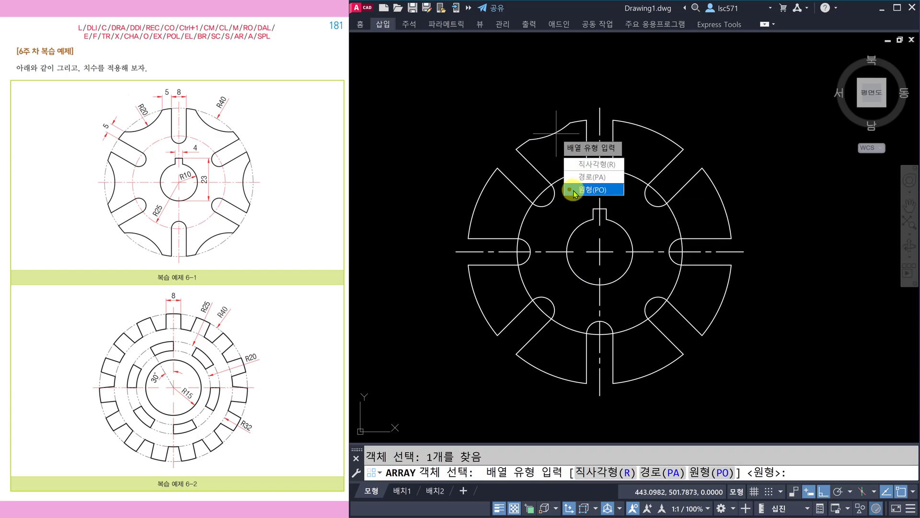
pyautogui.click(590, 191)
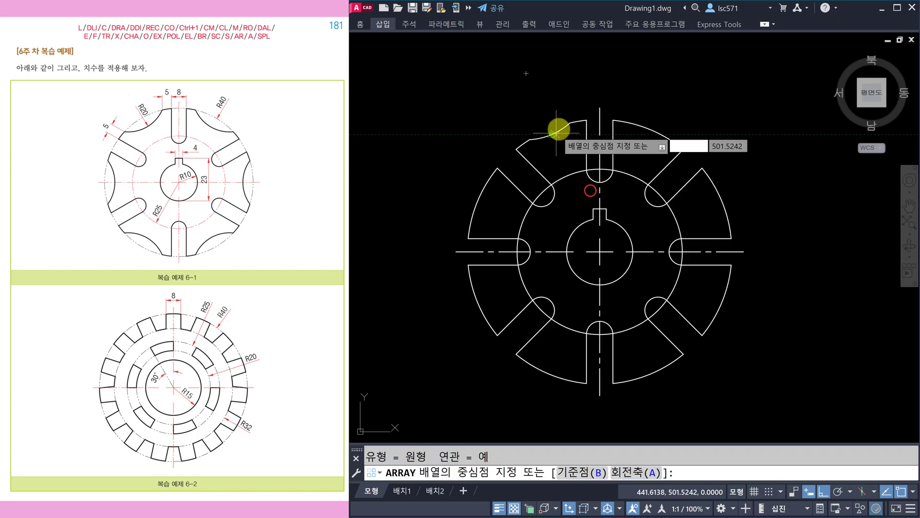
pyautogui.click(601, 252)
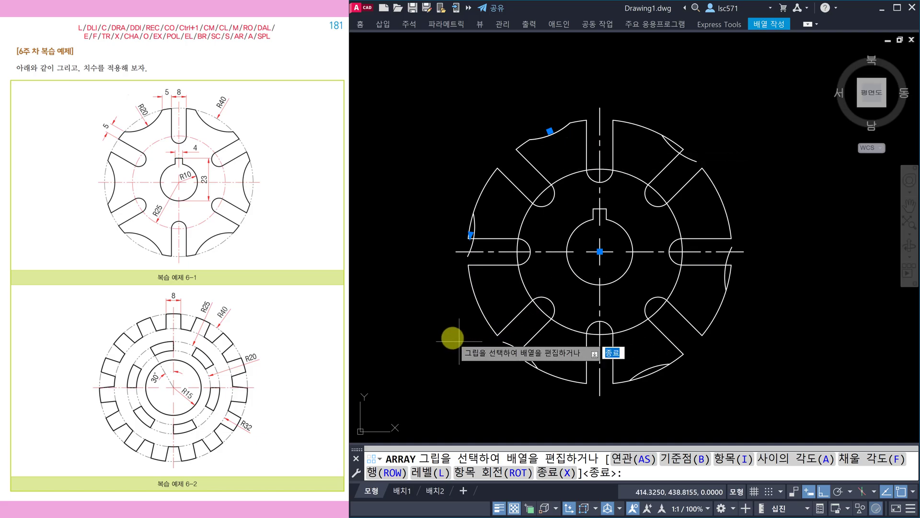
pyautogui.click(741, 460)
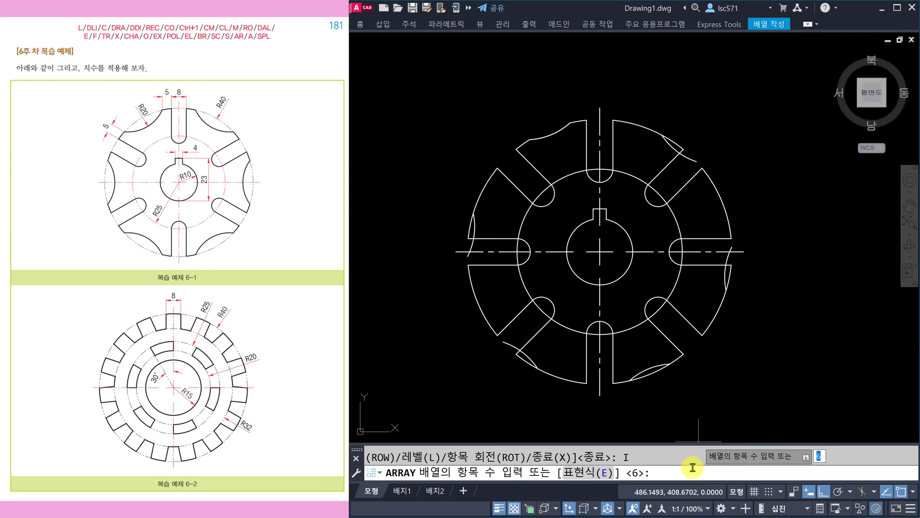
pyautogui.press('Return')
pyautogui.press('Escape')
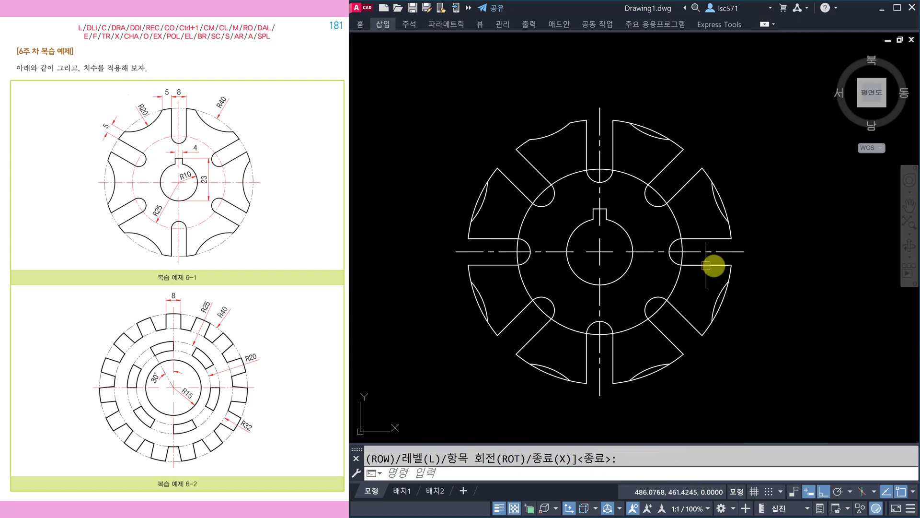
# Step: Trim away the remaining seven pieces of the outer circle spanning the arrayed radius 20 arcs around the wheel's rim
pyautogui.write('z')
pyautogui.press('Return')
pyautogui.click(413, 81)
pyautogui.click(751, 411)
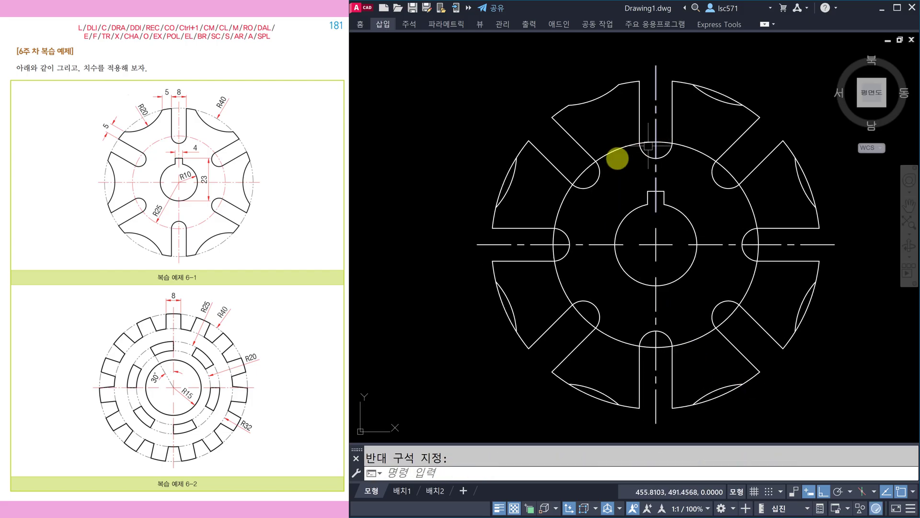
pyautogui.write('tr')
pyautogui.press('Return')
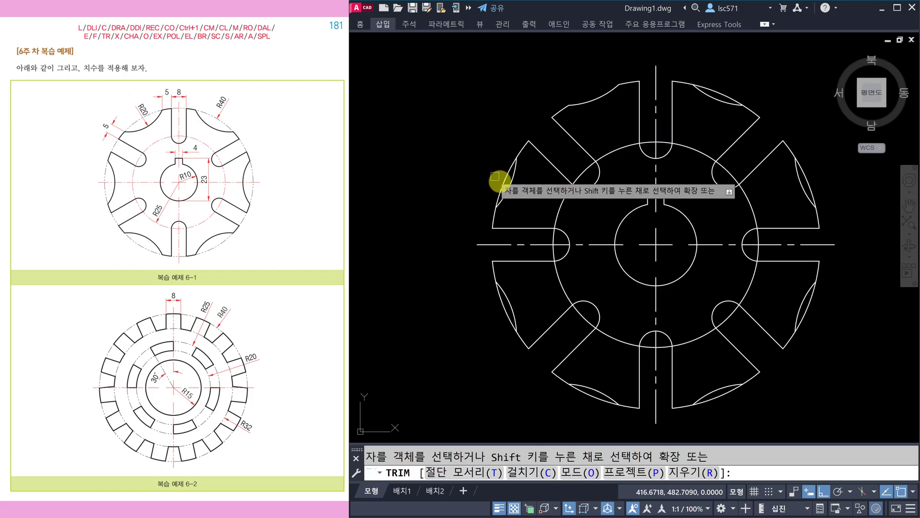
pyautogui.click(500, 181)
pyautogui.click(502, 314)
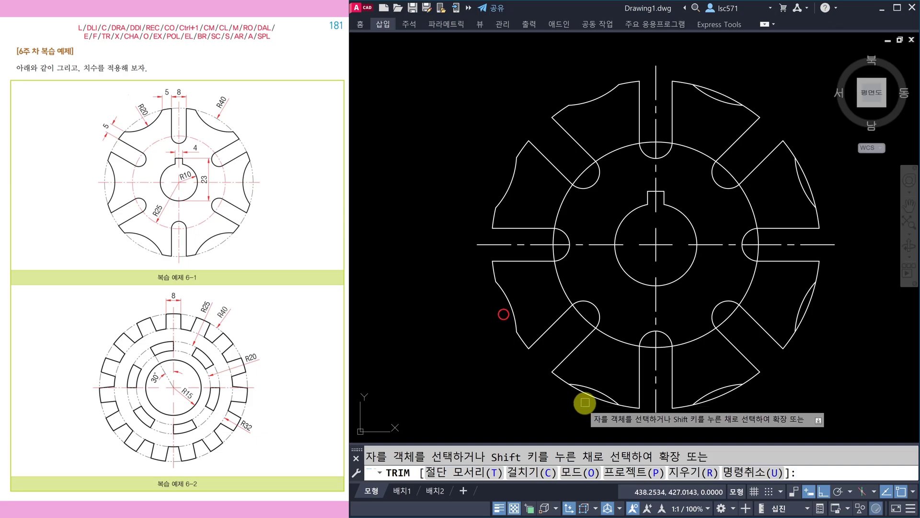
pyautogui.click(589, 399)
pyautogui.click(719, 395)
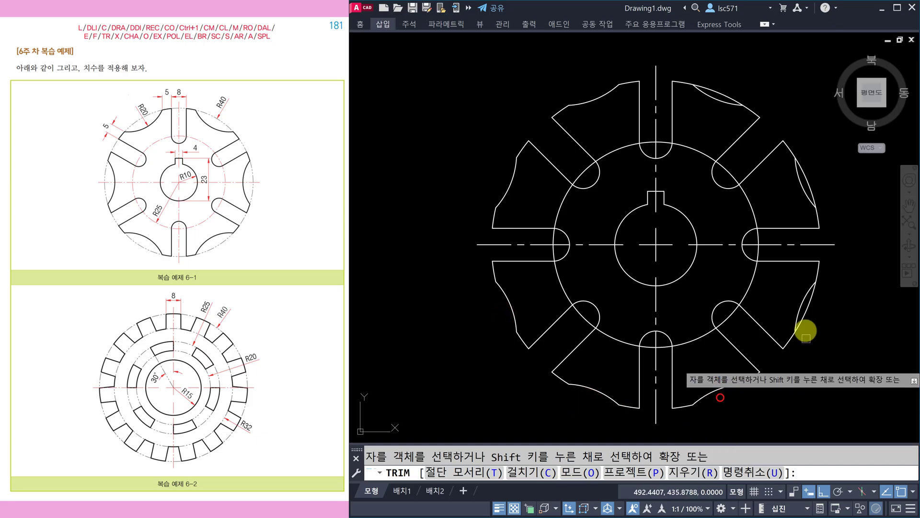
pyautogui.click(810, 308)
pyautogui.click(814, 188)
pyautogui.click(728, 92)
pyautogui.press('Return')
pyautogui.press('Escape')
# Step: Assign the circle through the slot ends, the center mark and the four center line segments to the 중심선 layer
pyautogui.moveTo(779, 371)
pyautogui.mouseDown(button='middle')
pyautogui.moveTo(730, 360)
pyautogui.moveTo(719, 348)
pyautogui.mouseUp(button='middle')
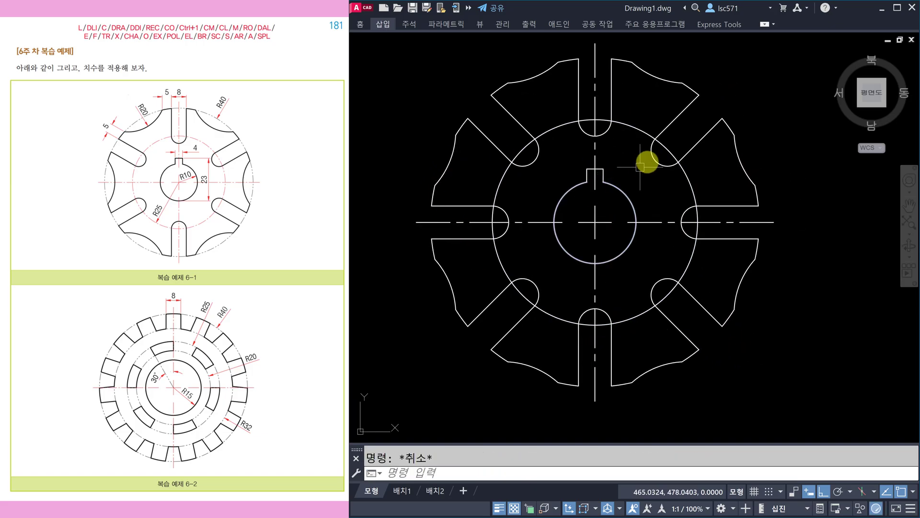
pyautogui.click(639, 140)
pyautogui.click(595, 107)
pyautogui.click(609, 243)
pyautogui.click(586, 211)
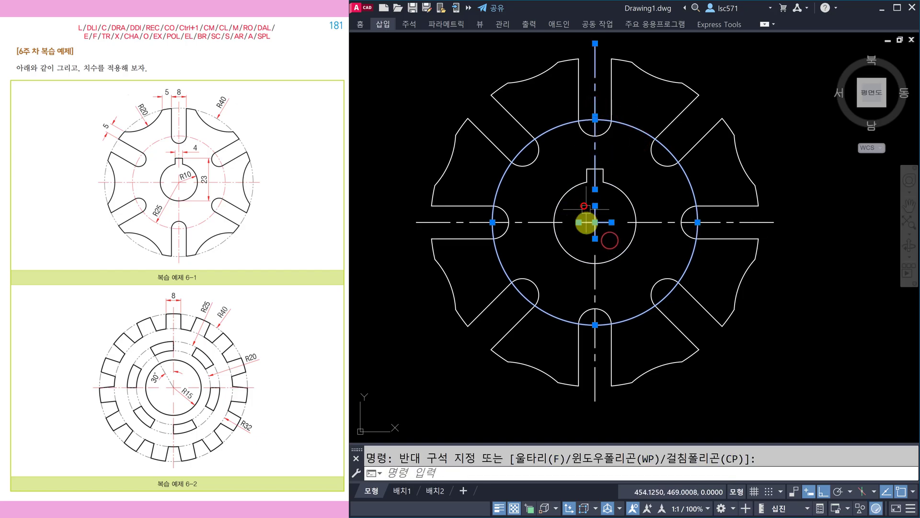
pyautogui.click(559, 279)
pyautogui.click(532, 210)
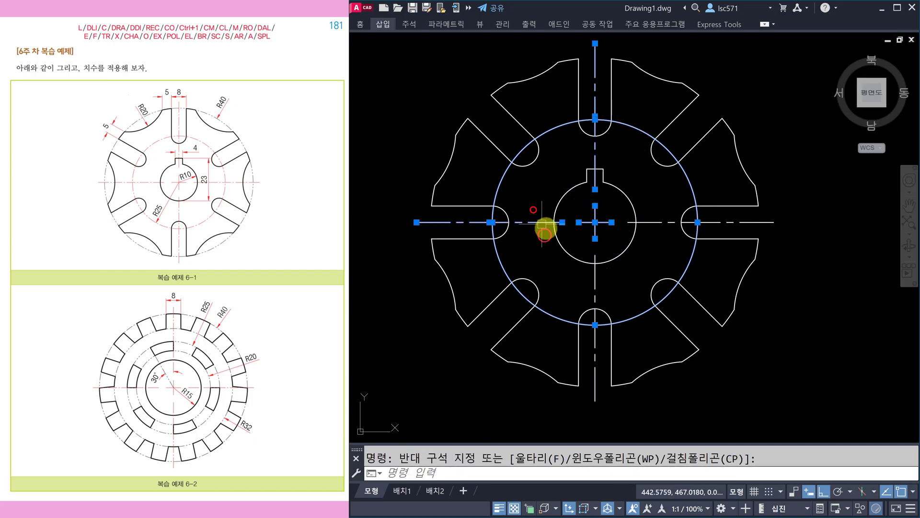
pyautogui.click(601, 391)
pyautogui.click(590, 388)
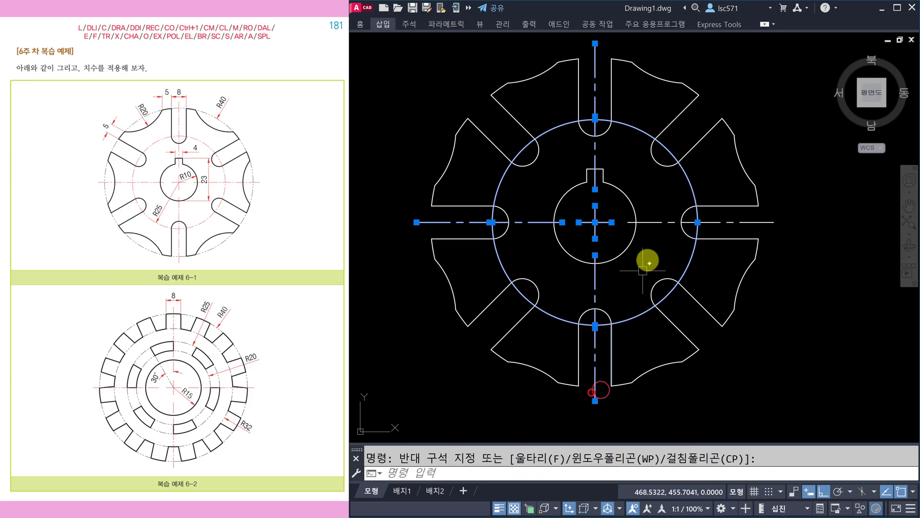
pyautogui.click(664, 222)
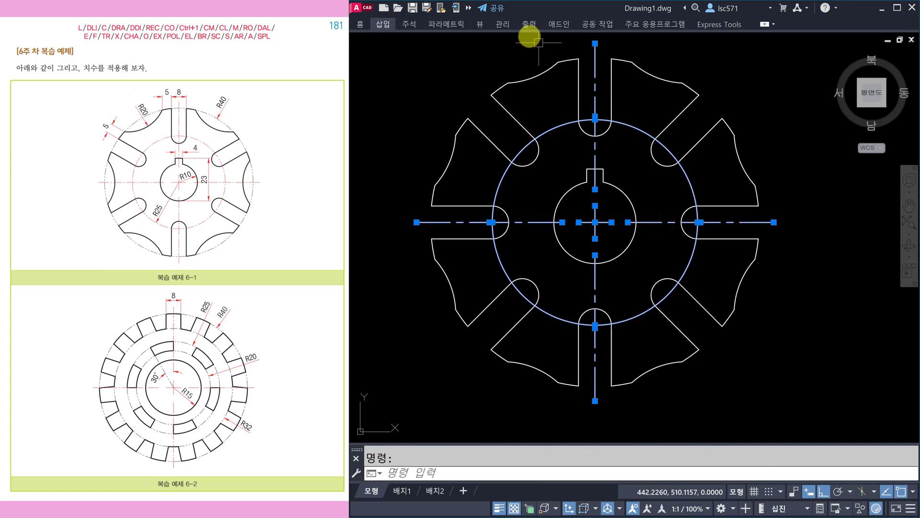
pyautogui.click(467, 9)
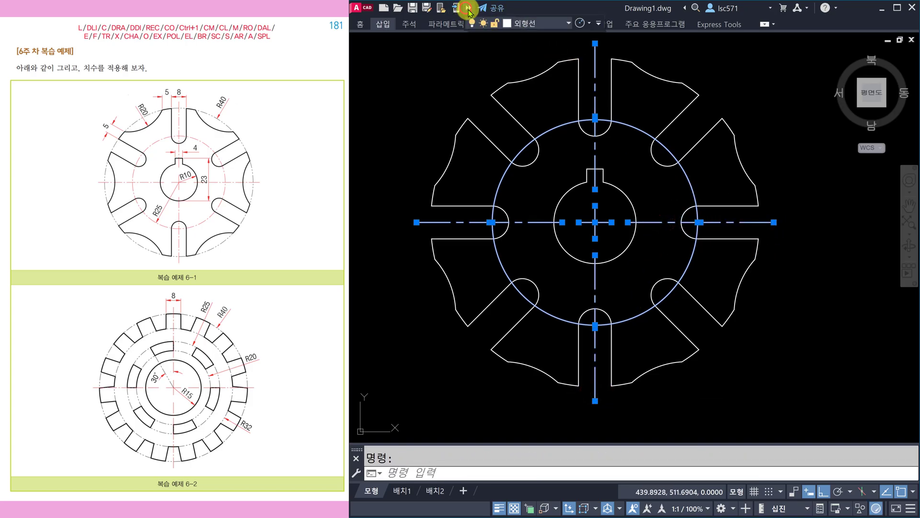
pyautogui.click(529, 22)
pyautogui.click(525, 152)
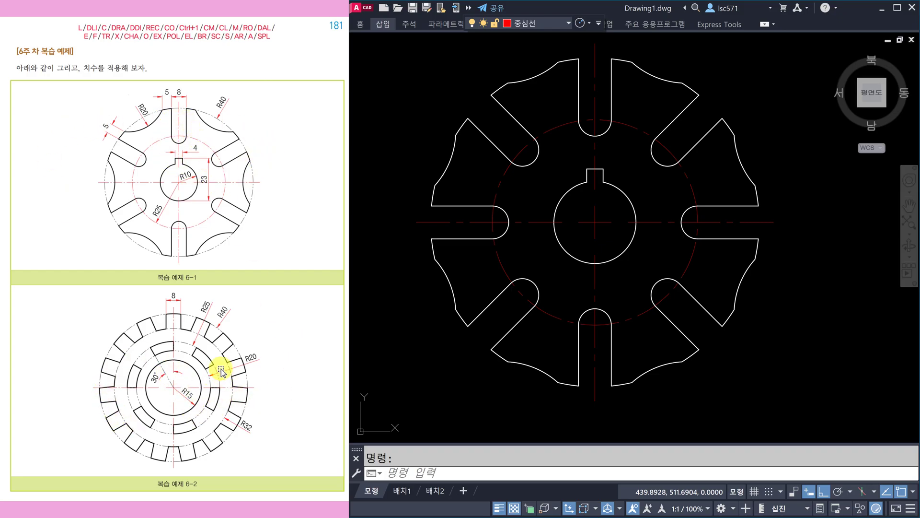
pyautogui.scroll(-1, 228, 377)
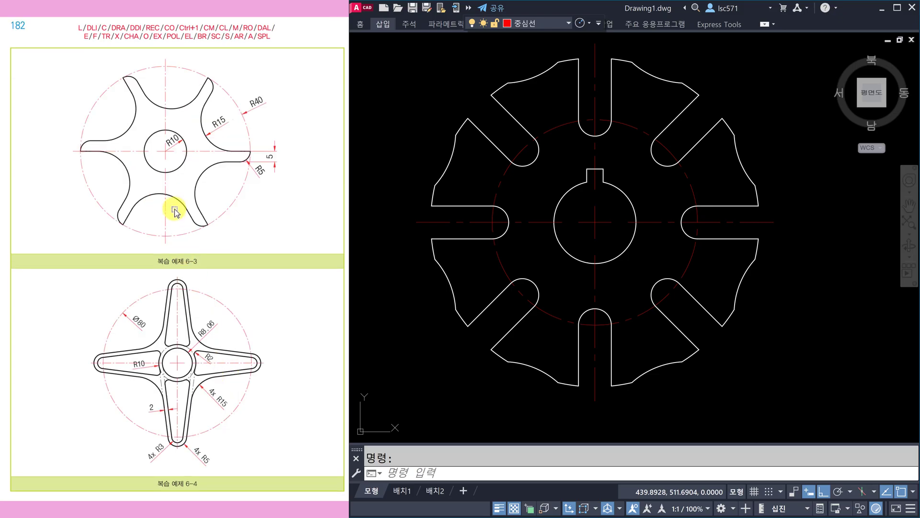
pyautogui.scroll(-1, 207, 360)
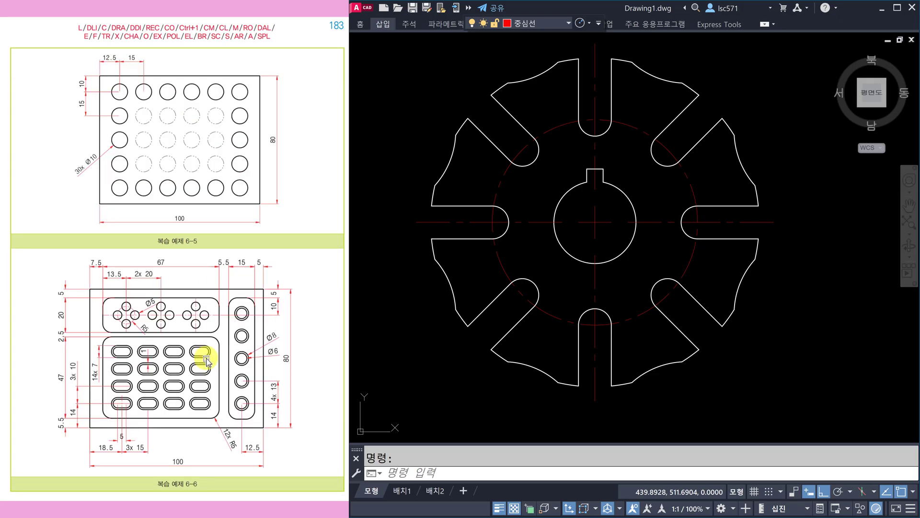
pyautogui.scroll(-1, 217, 364)
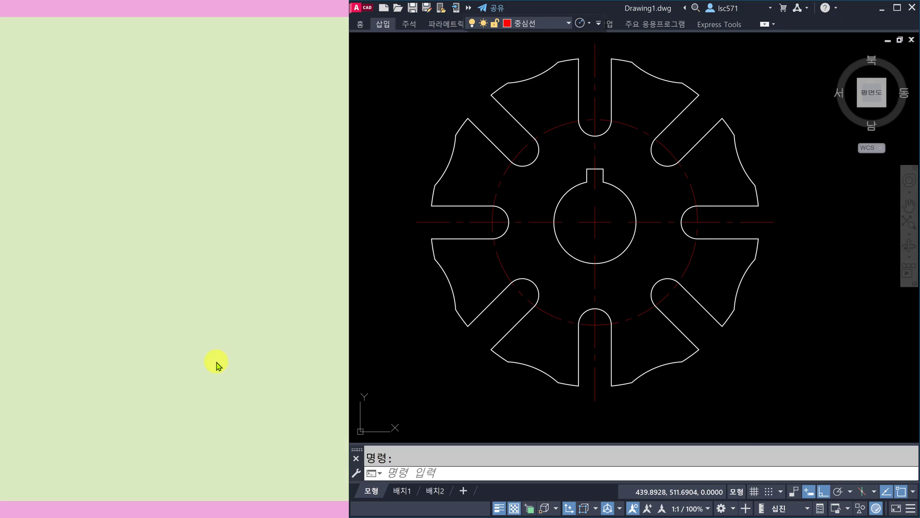